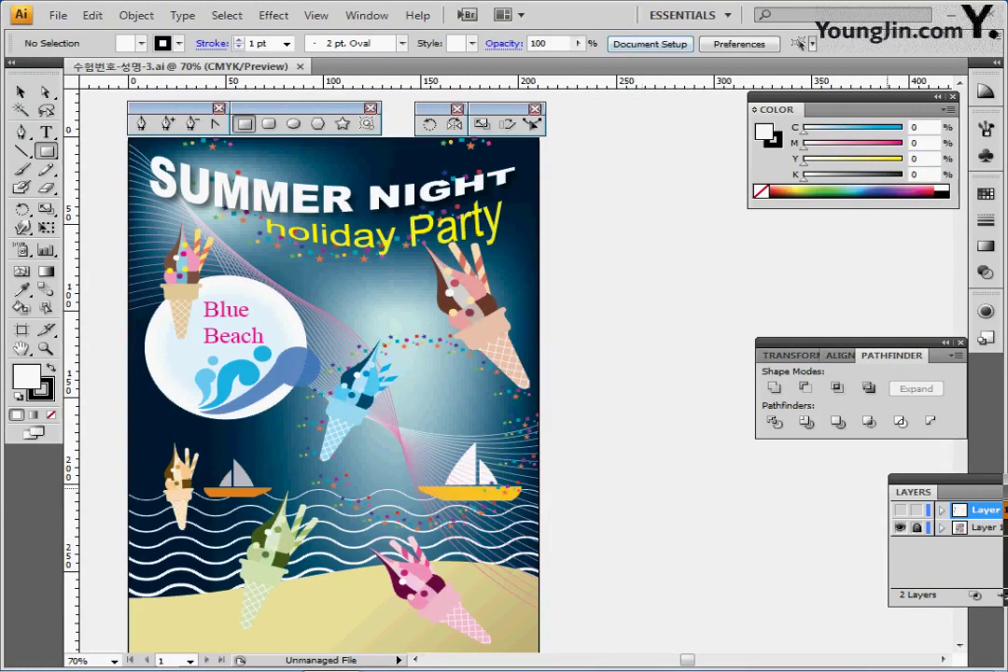
- Hide the finished poster's layer and show the layer containing the ice-cream reference and the outlined cone rectangles
click(900, 527)
key(ctrl+y)
drag(233, 262, 690, 500)
ctrl+click(368, 362)
drag(368, 373, 459, 395)
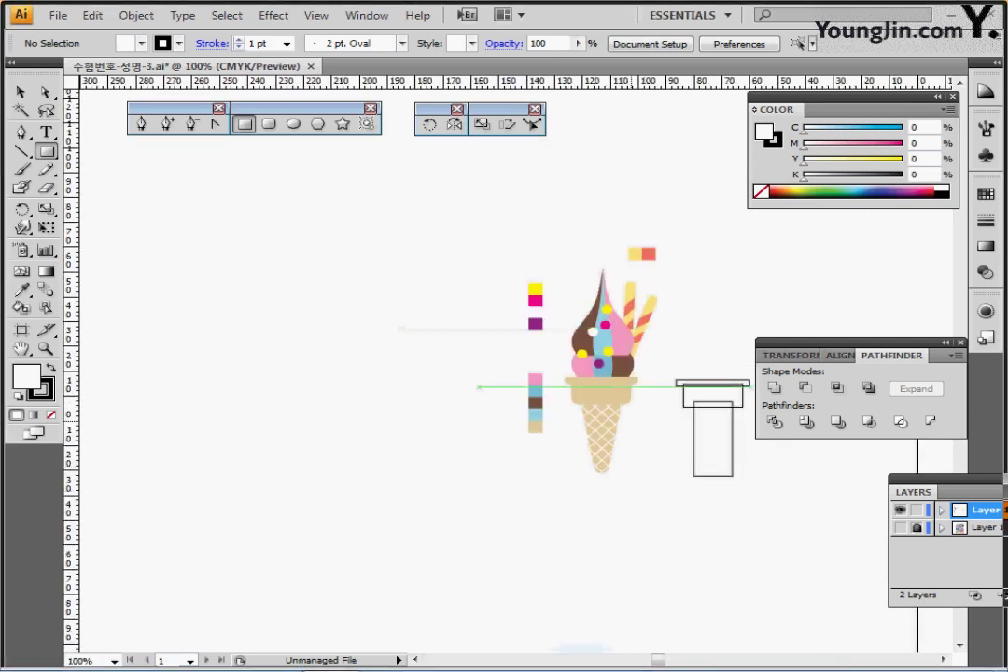
key(ctrl+equal)
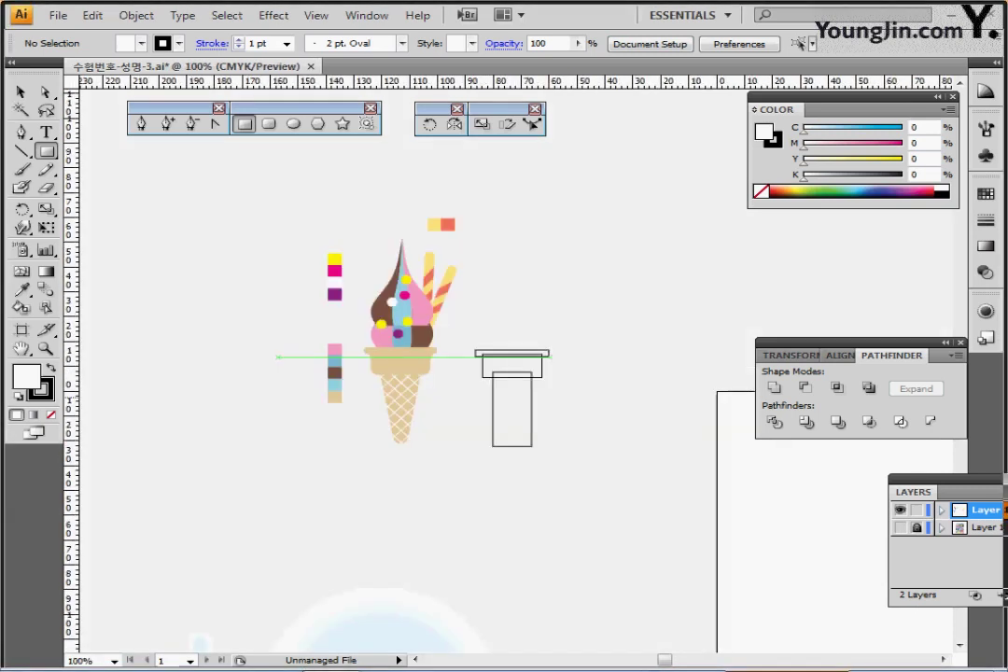
key(ctrl+equal)
scroll(503, 373, right, 3)
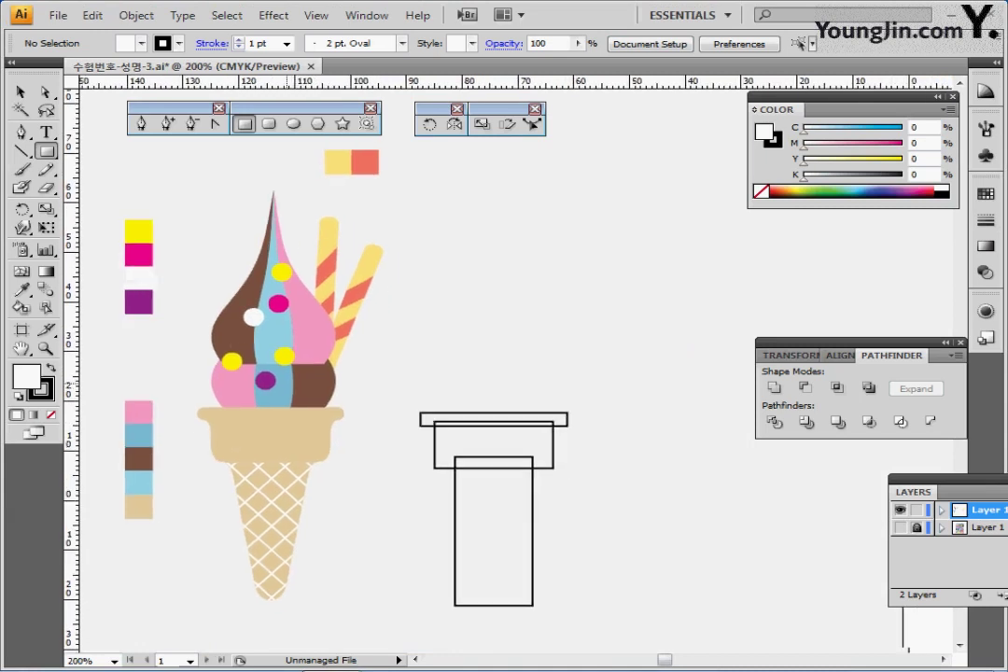
drag(282, 371, 270, 361)
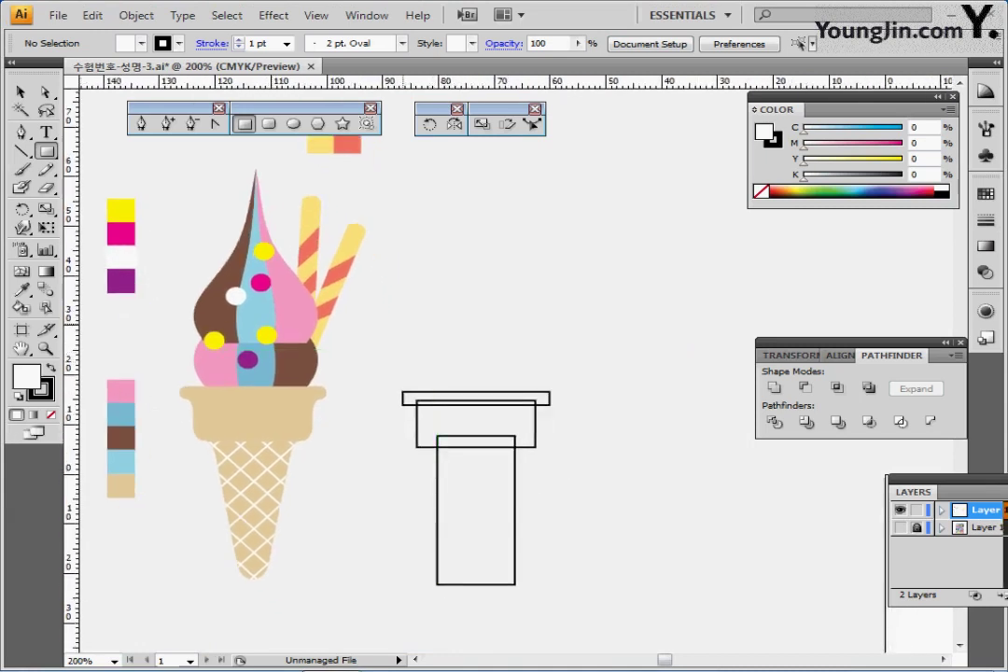
- Nudge the three outlined cone rectangles slightly downward together, leaving room above them for the ice cream
ctrl+click(120, 391)
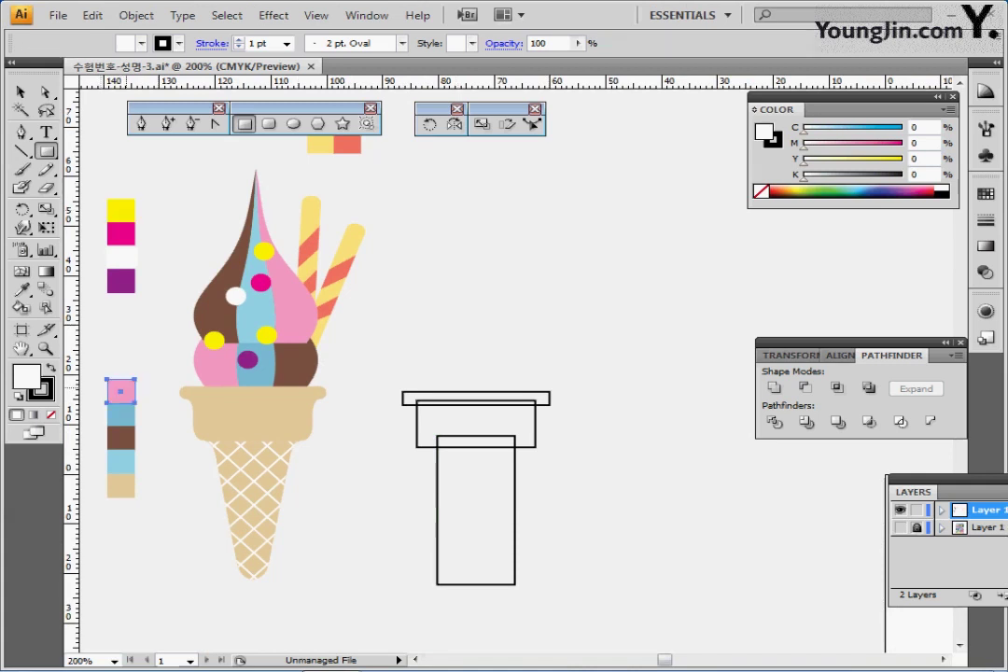
ctrl+click(486, 231)
drag(429, 326, 499, 443)
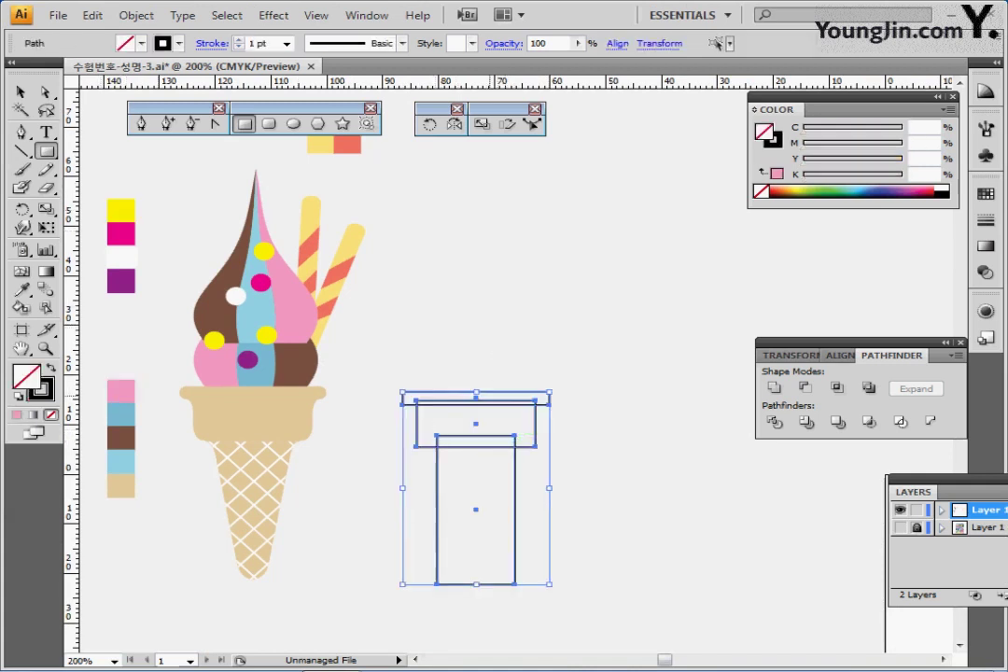
key(Down)
ctrl+click(387, 272)
drag(347, 229, 330, 242)
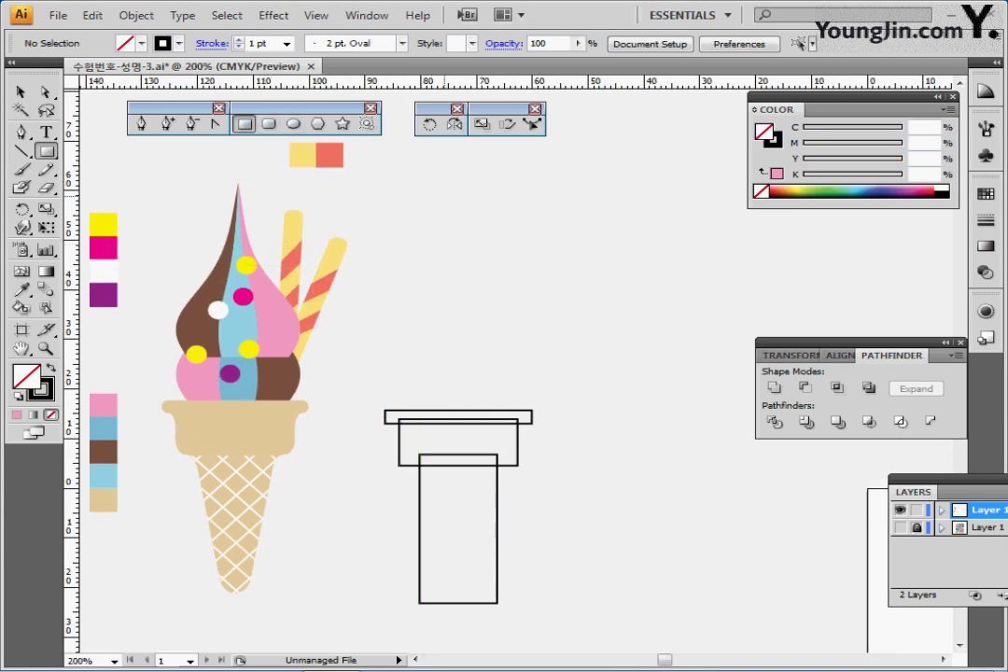
- Draw a 6 mm wide, 35 mm high rectangle above the cone outlines and apply the pink swatch's appearance to it
click(450, 186)
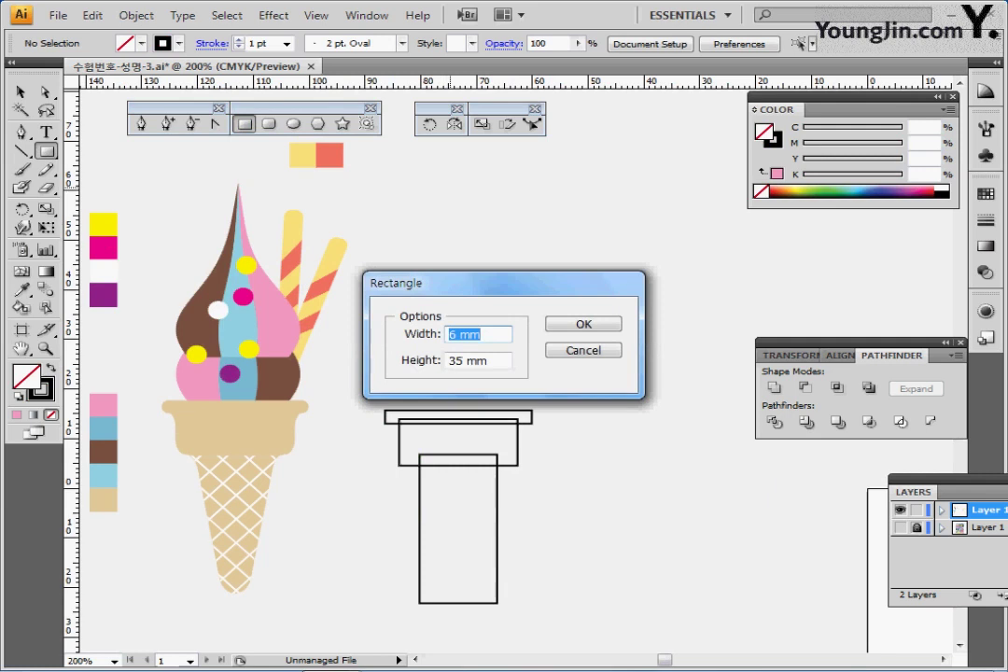
key(Tab)
key(Return)
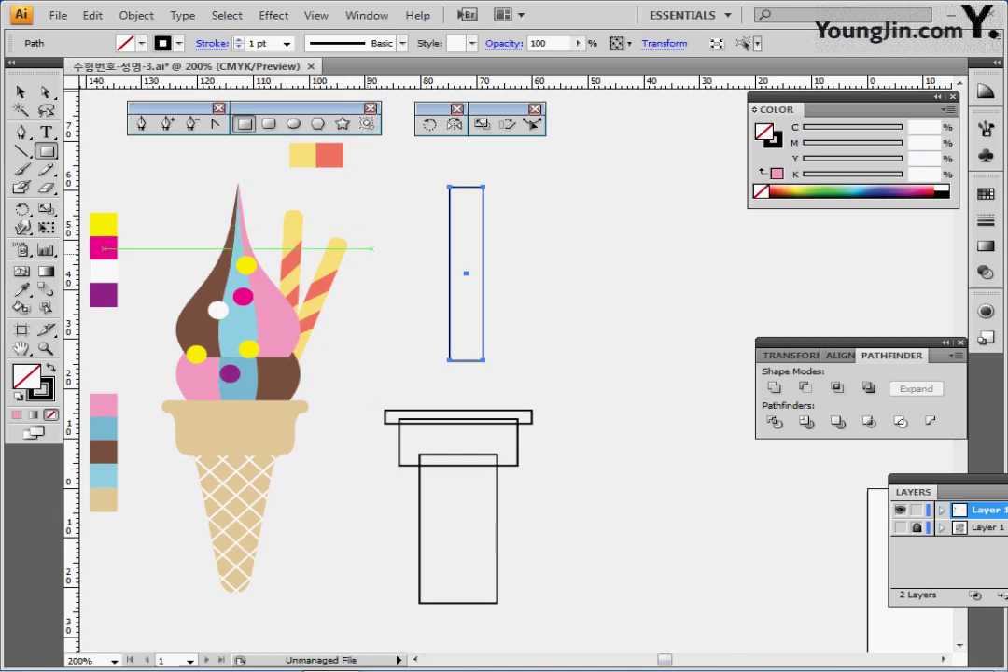
key(i)
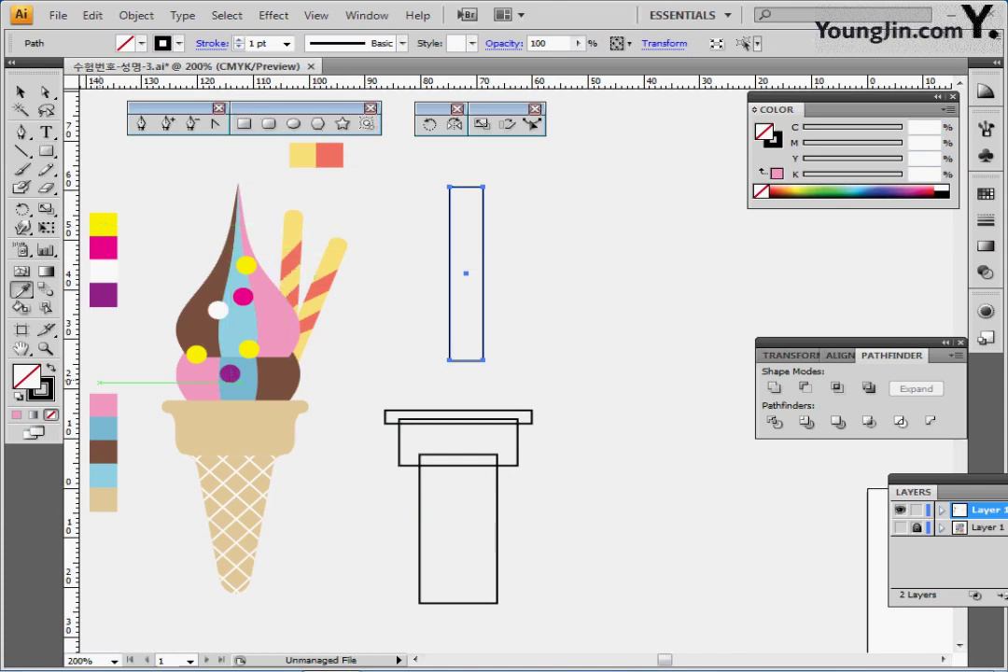
click(103, 404)
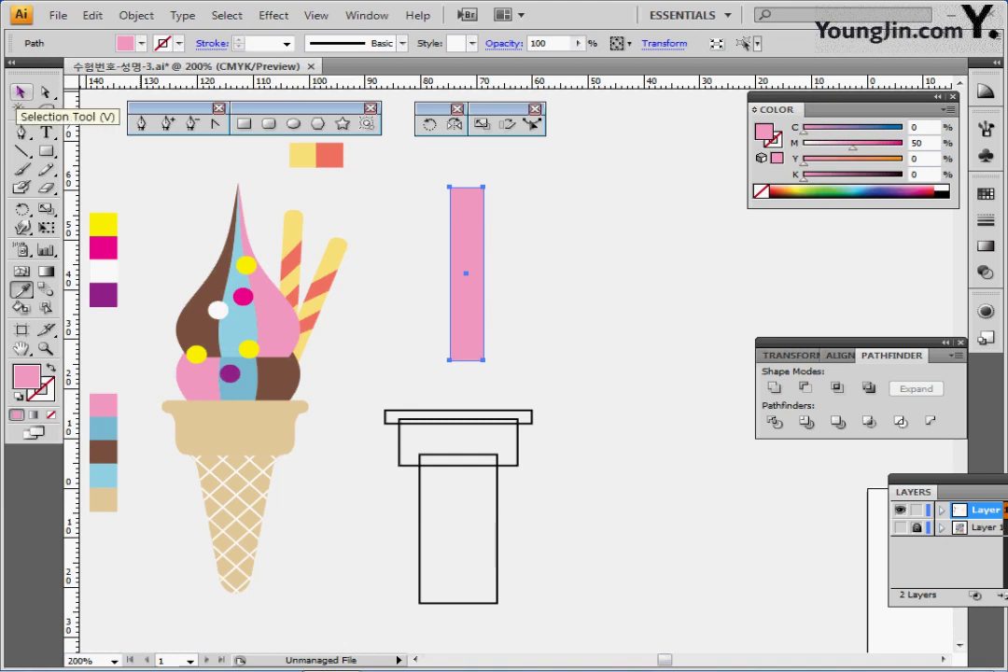
- Copy the pink rectangle 6 mm horizontally and 0 mm vertically, repeating the copy once to make three adjoining stripes
double_click(21, 91)
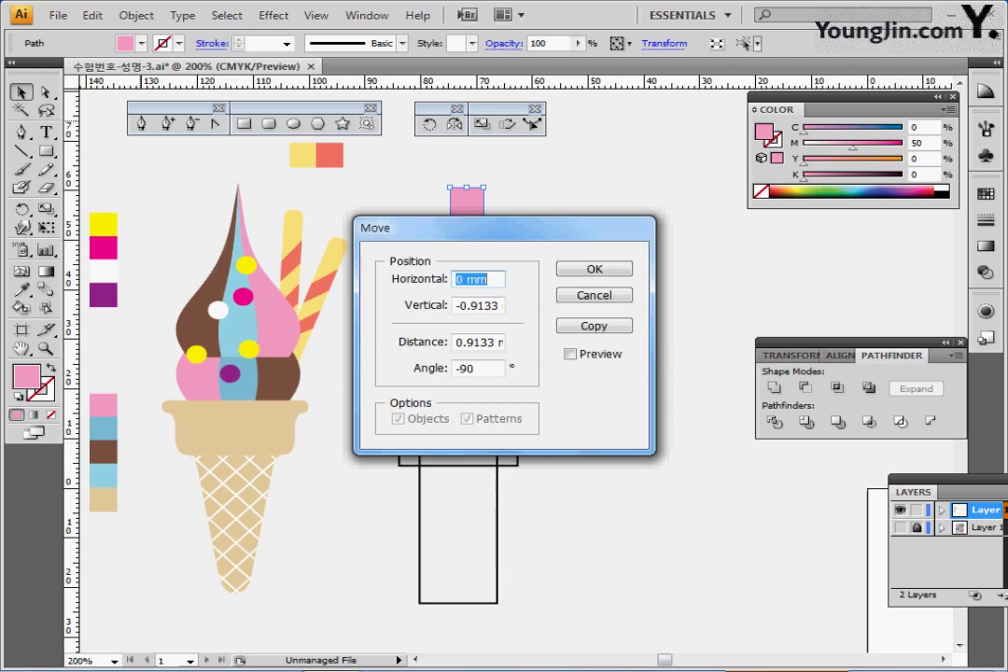
text(6)
key(Tab)
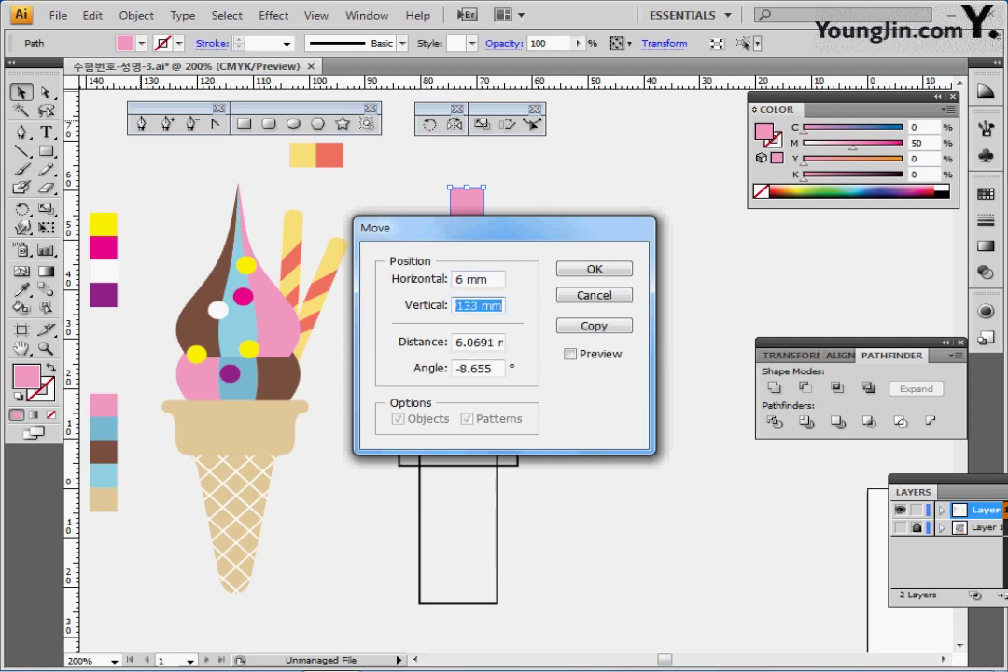
text(0)
click(593, 325)
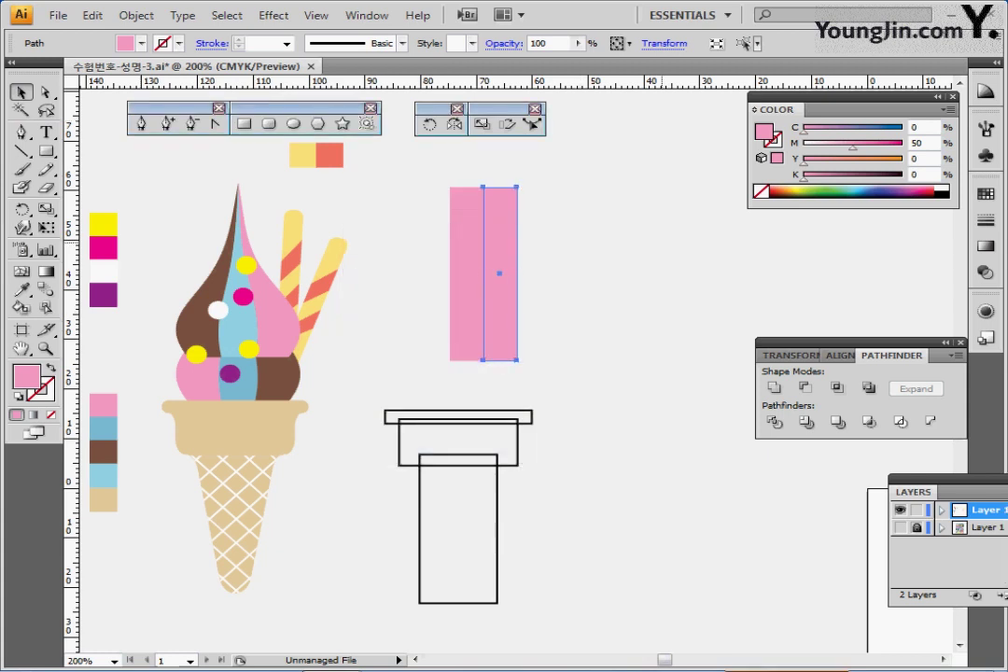
key(ctrl+d)
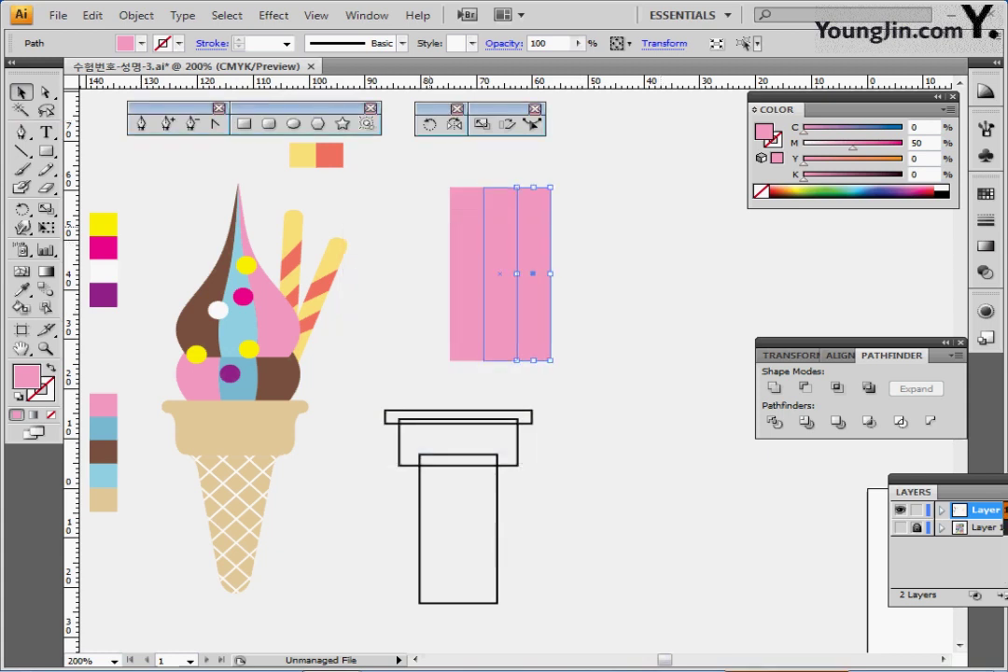
- Recolour the third stripe brown and the middle stripe blue by sampling the reference ice cream's lower scoop
key(i)
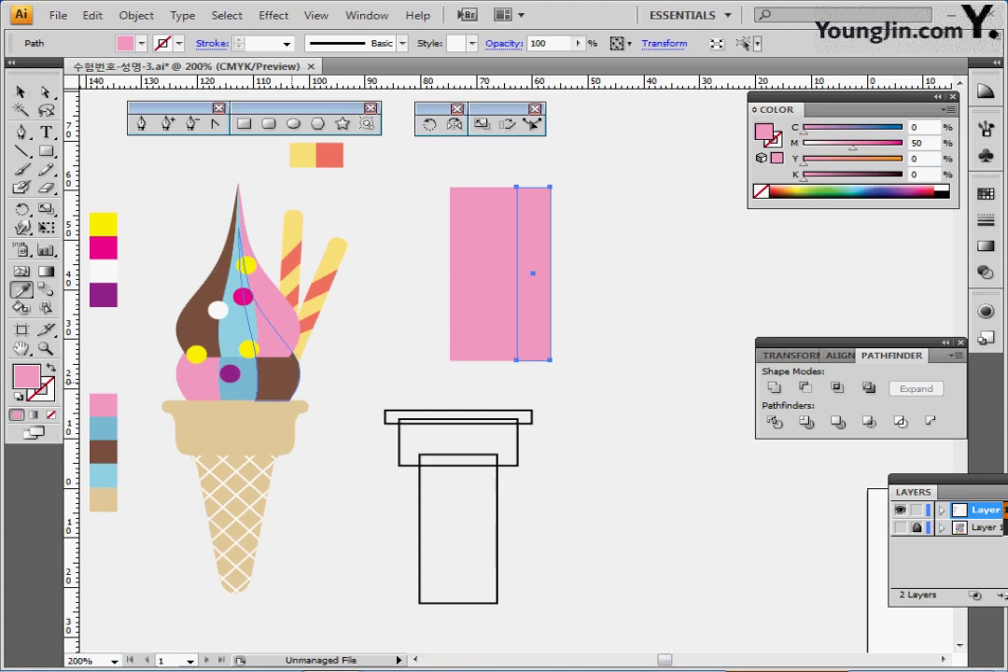
click(283, 375)
ctrl+click(511, 322)
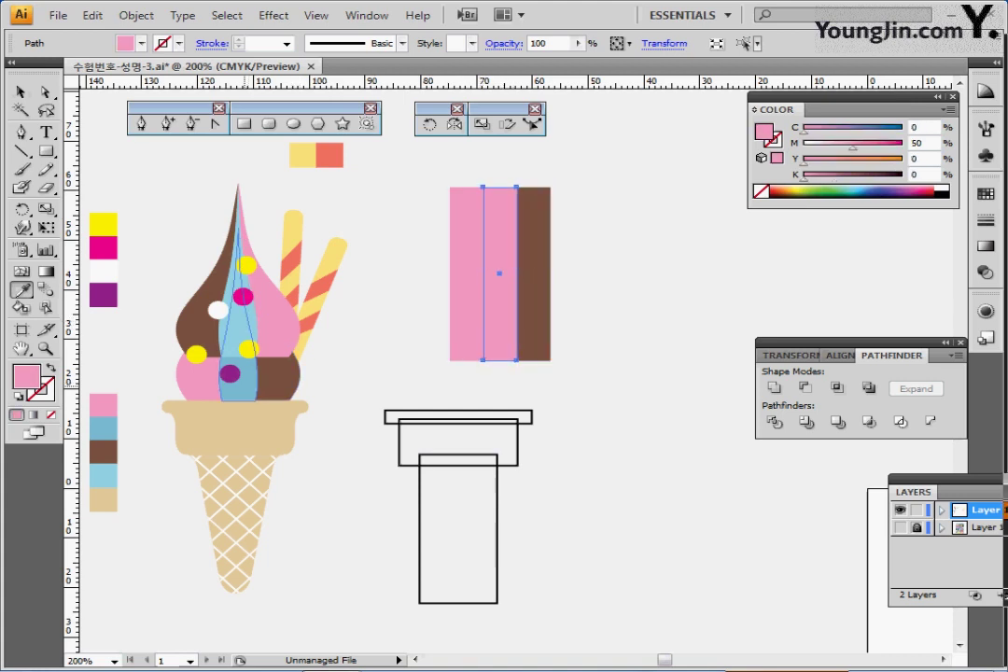
click(246, 387)
ctrl+click(432, 186)
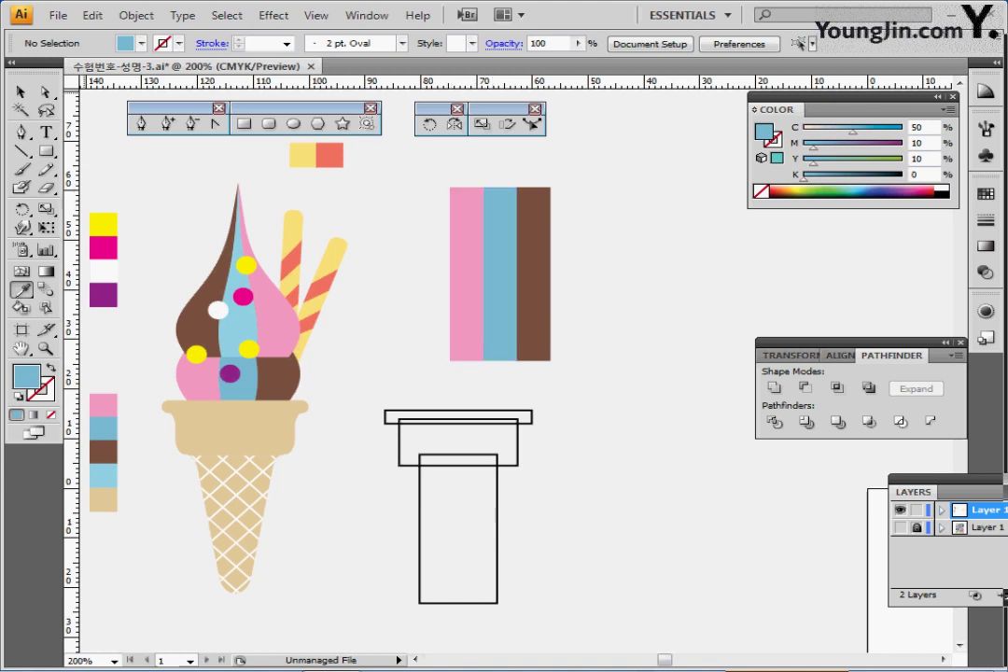
- Average the upper anchor points of all three stripes on both axes to bring them together at one point
click(44, 92)
drag(440, 171, 589, 208)
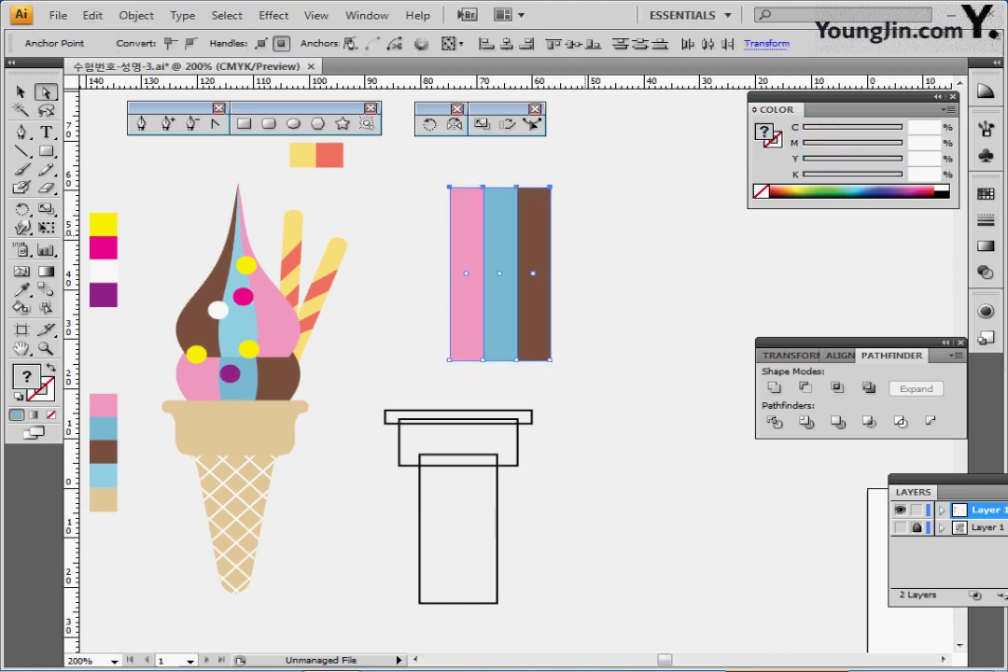
right_click(591, 235)
click(646, 328)
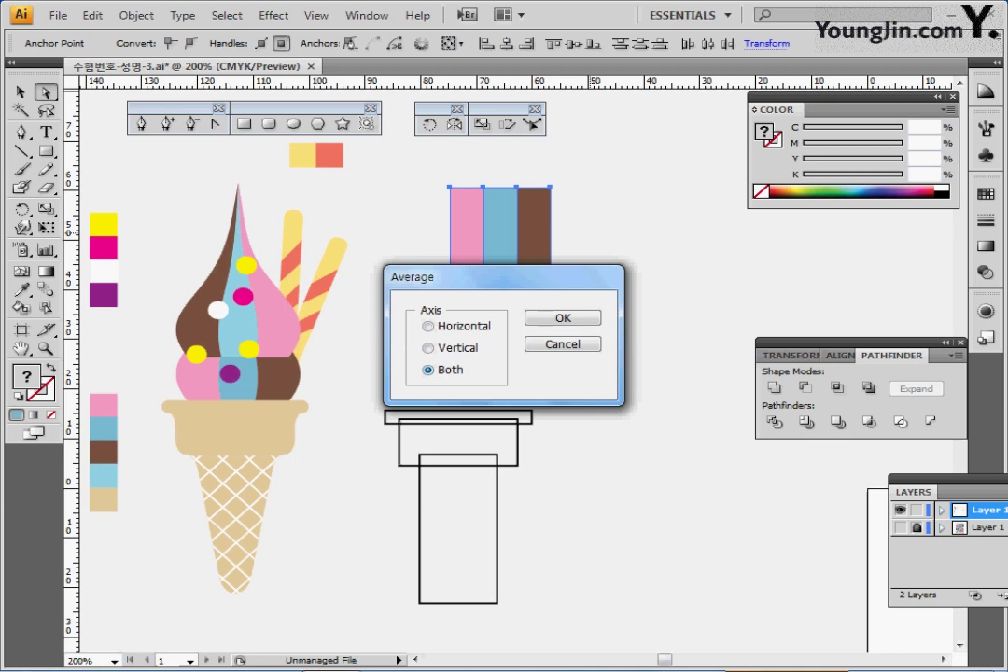
key(Return)
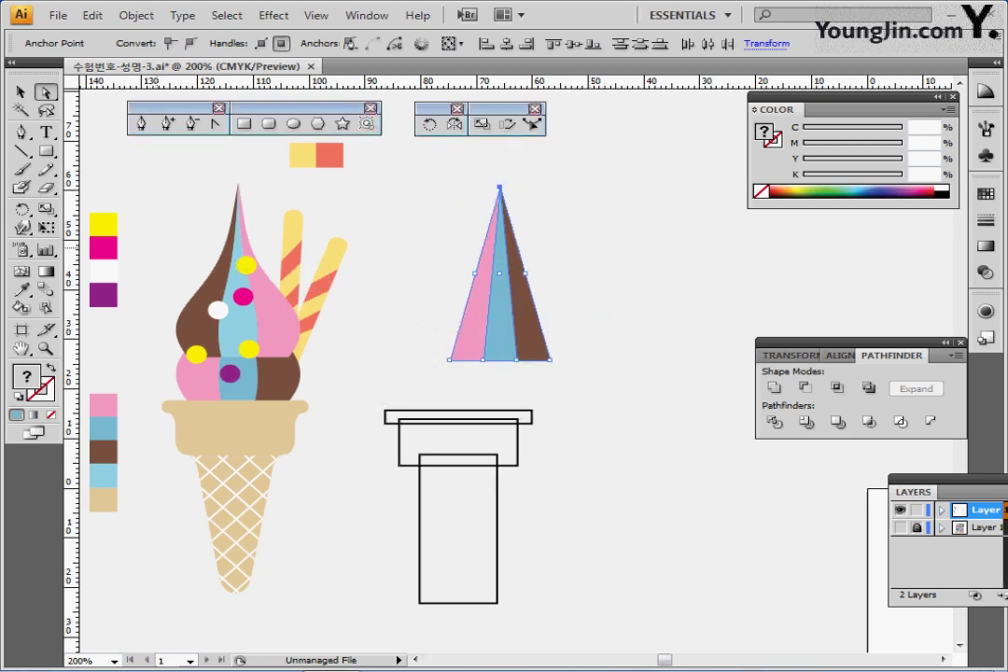
- Apply an Envelope Distort warp to the striped triangle using the Fish style, vertical orientation and a bend of -50%
click(137, 15)
mouse_move(224, 391)
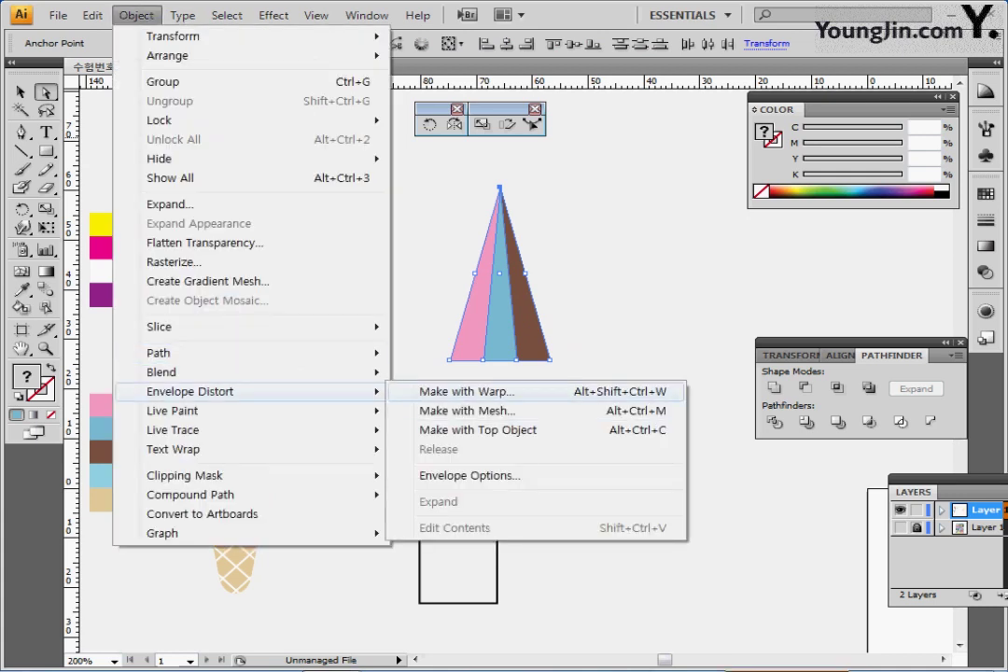
click(467, 391)
drag(411, 232, 608, 306)
click(680, 384)
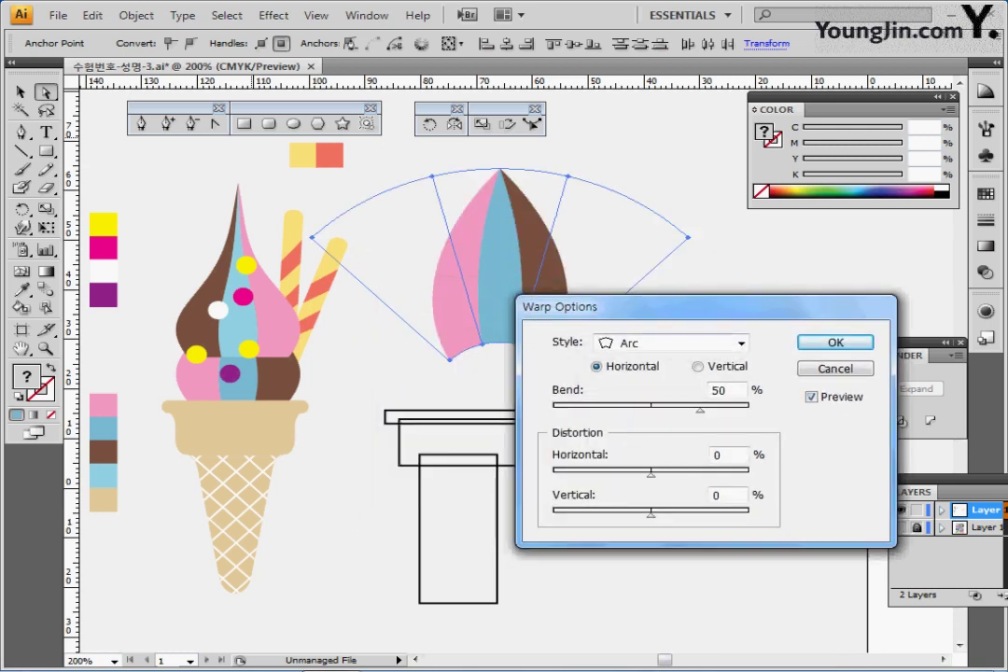
click(740, 342)
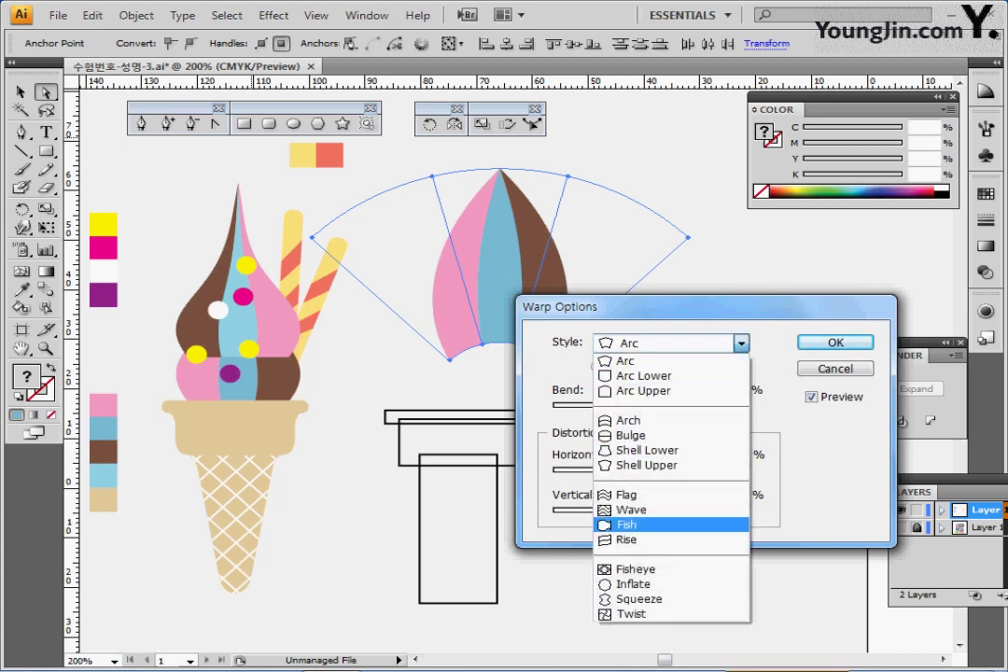
click(625, 524)
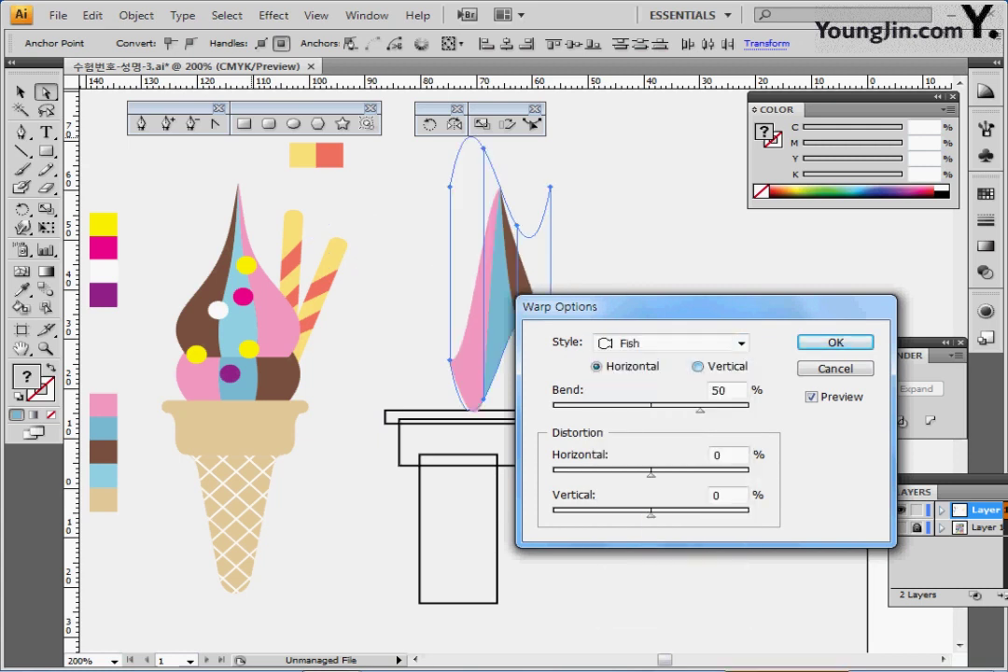
click(698, 367)
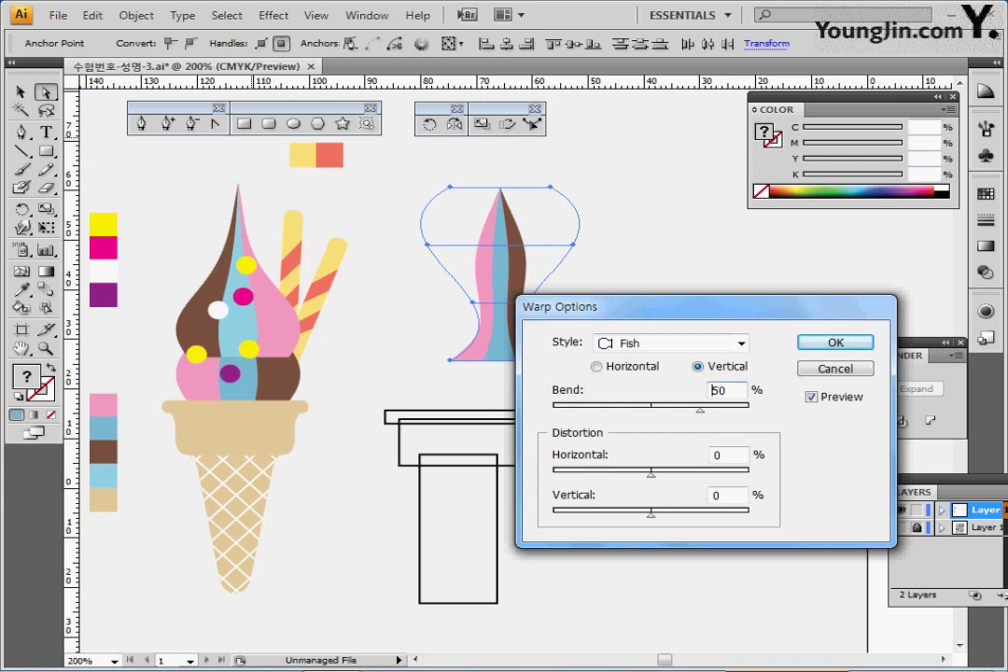
click(711, 390)
text(-)
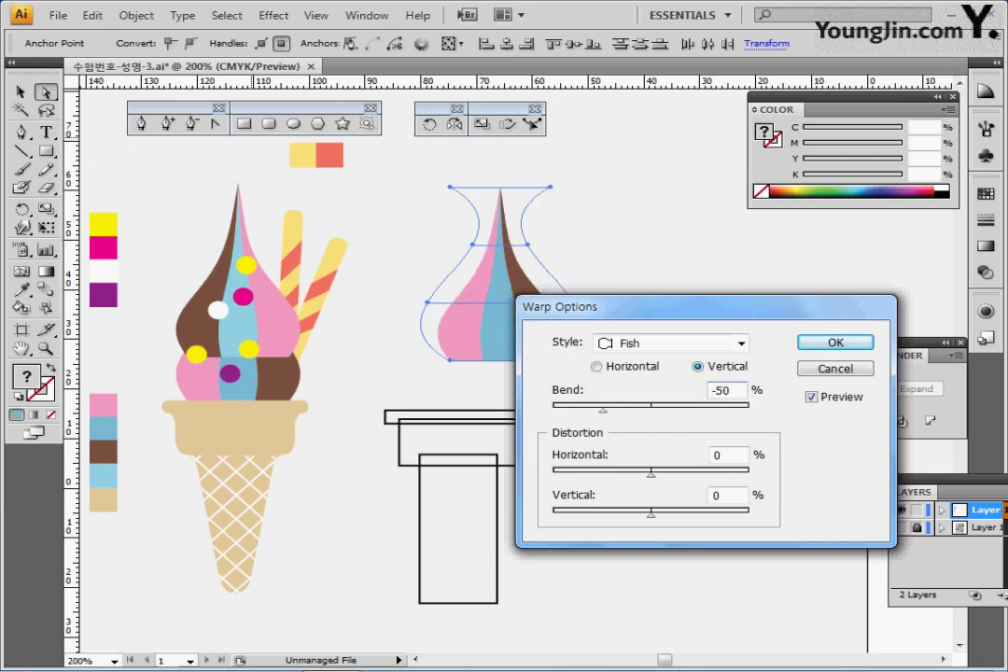
drag(578, 306, 647, 252)
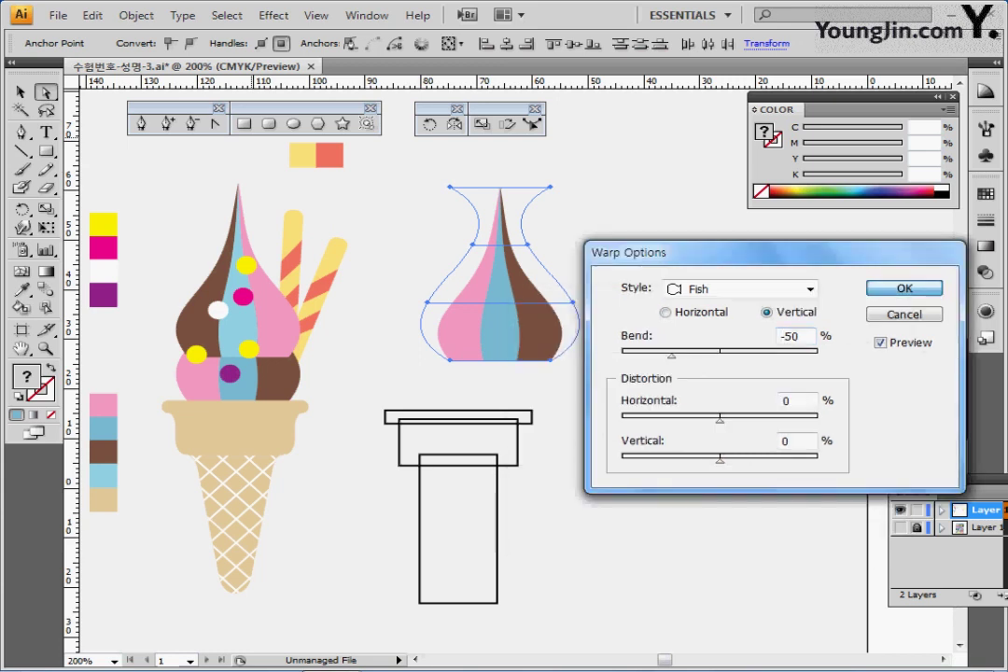
key(Return)
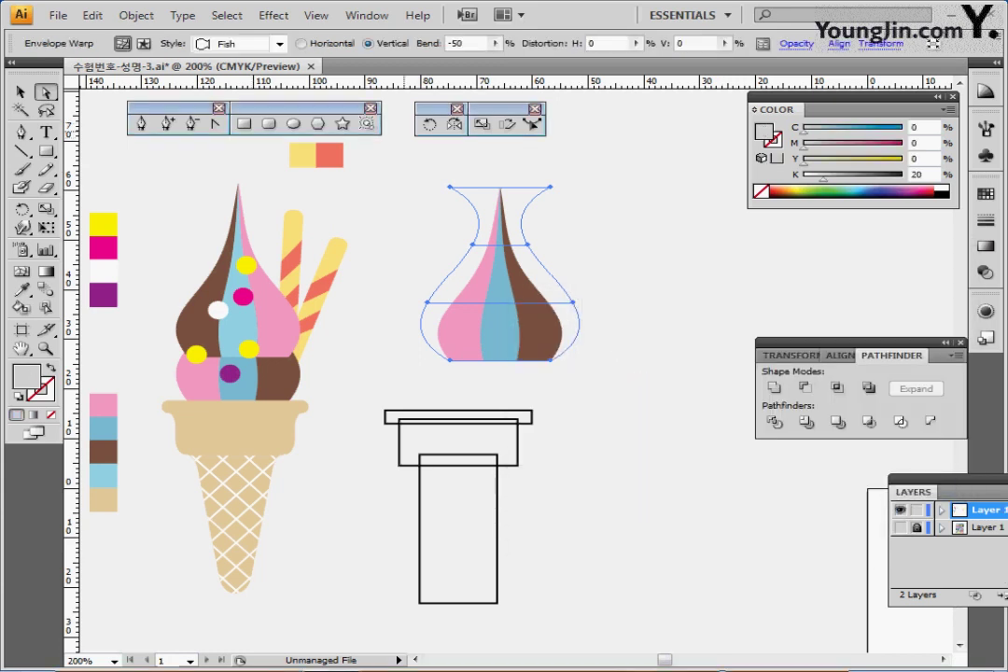
- Expand the envelope-warped swirl into editable paths
click(136, 15)
mouse_move(280, 391)
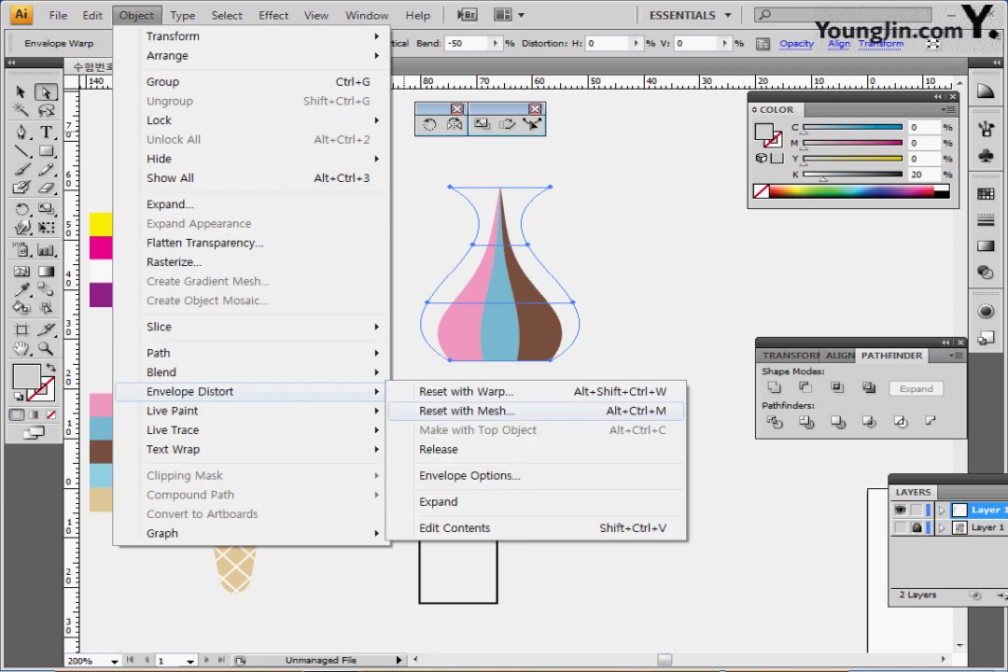
click(439, 501)
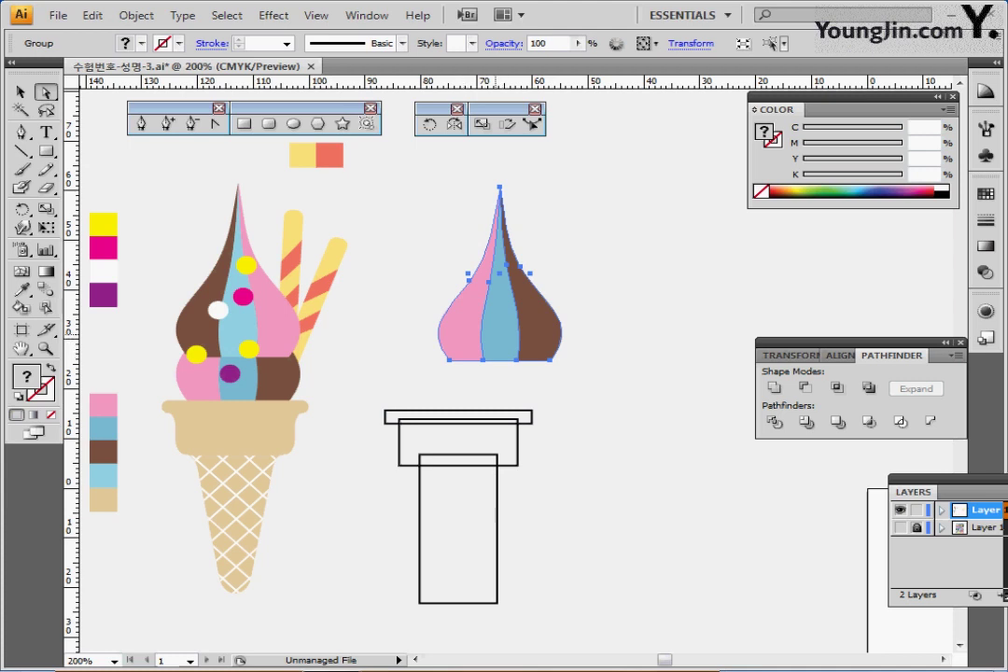
- Duplicate the striped swirl straight upward over the original and reflect the copy across the vertical axis
drag(493, 324, 499, 233)
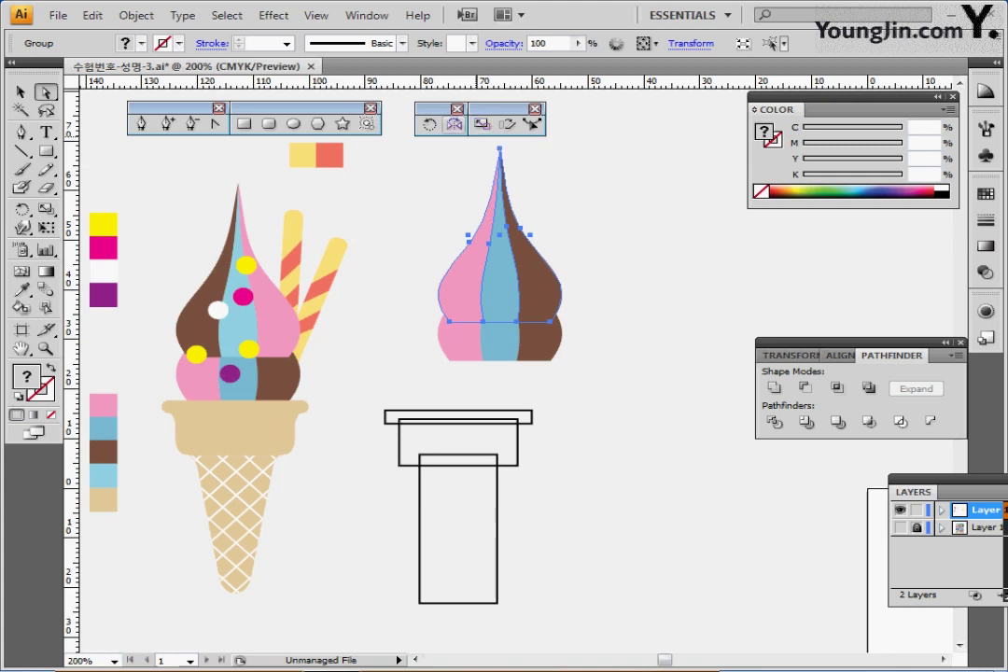
double_click(454, 124)
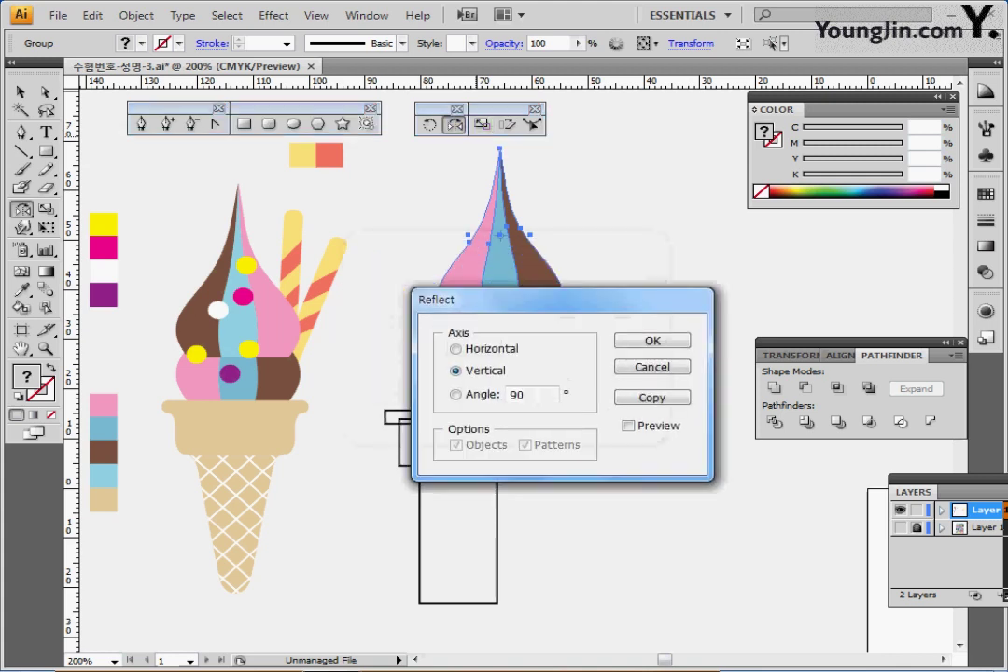
key(Return)
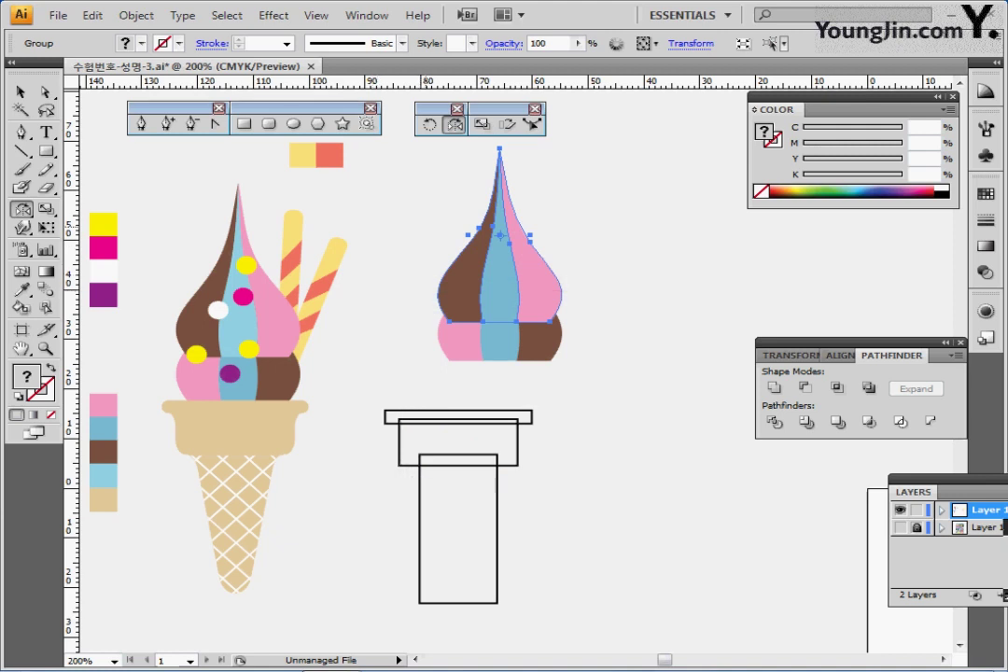
- Recolour the middle stripe of the upper swirl with the reference illustration's light blue, C 40, M 0, Y 10, K 0
key(ctrl+shift+a)
ctrl+click(504, 296)
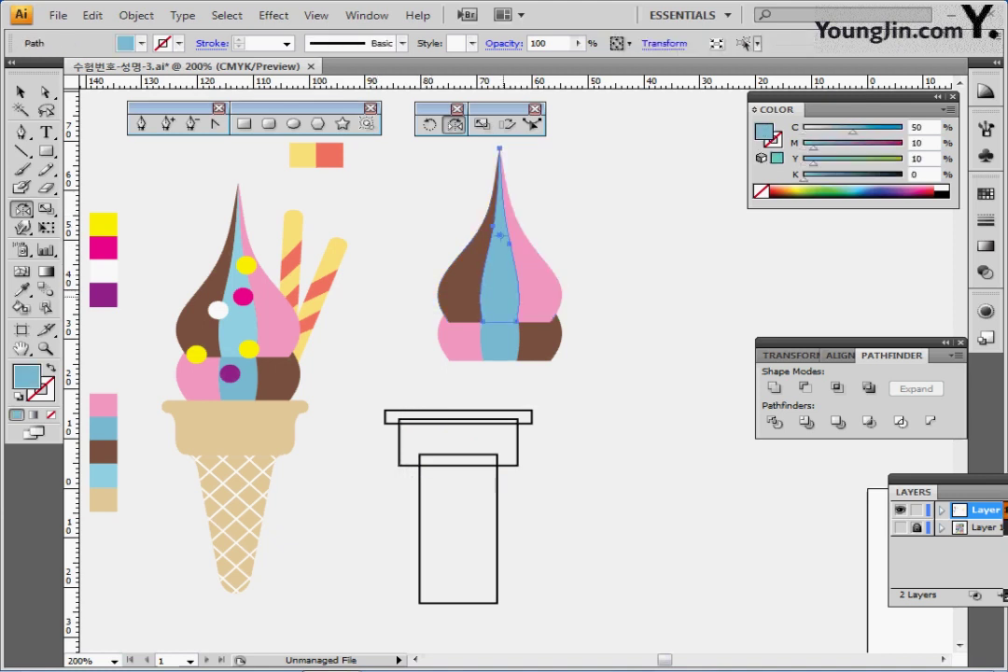
key(i)
click(242, 334)
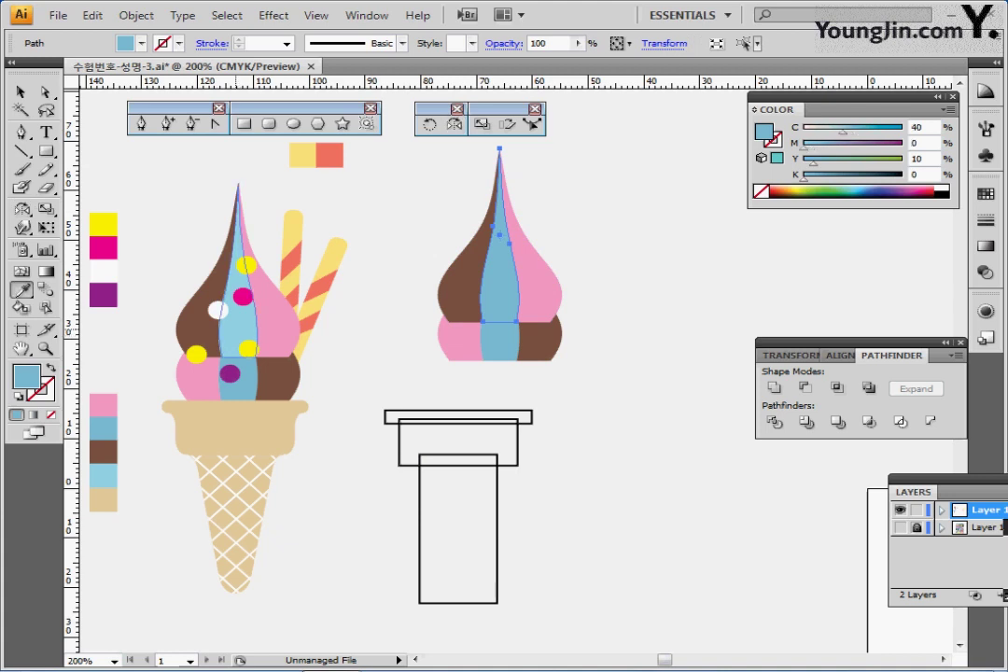
key(ctrl+shift+a)
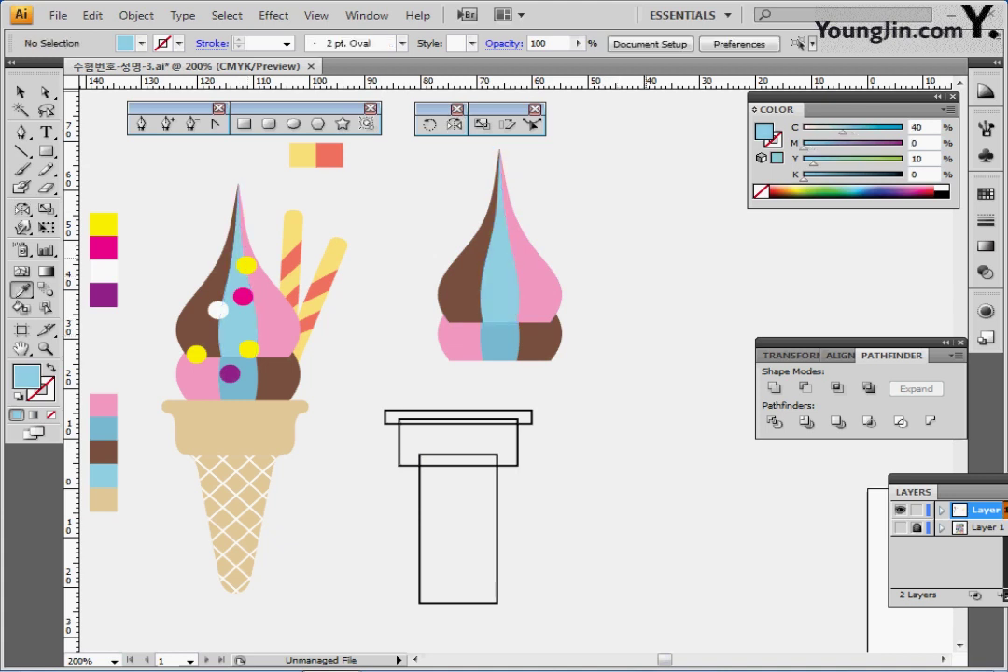
- Activate the Ellipse tool and set the fill to the palette's yellow, M 0, Y 100, with nothing selected
drag(460, 296, 509, 301)
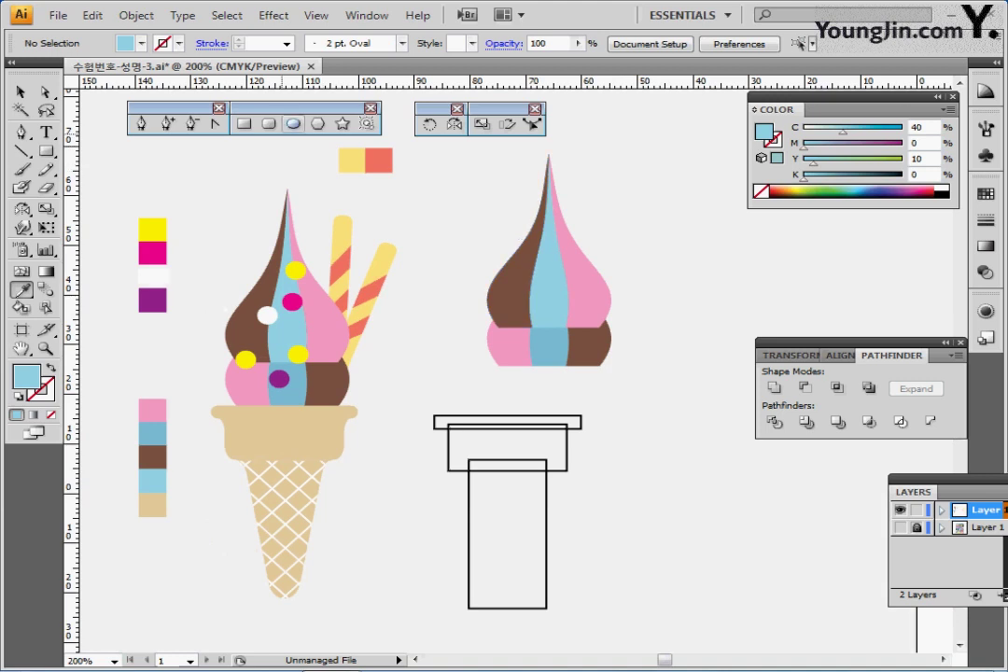
click(293, 124)
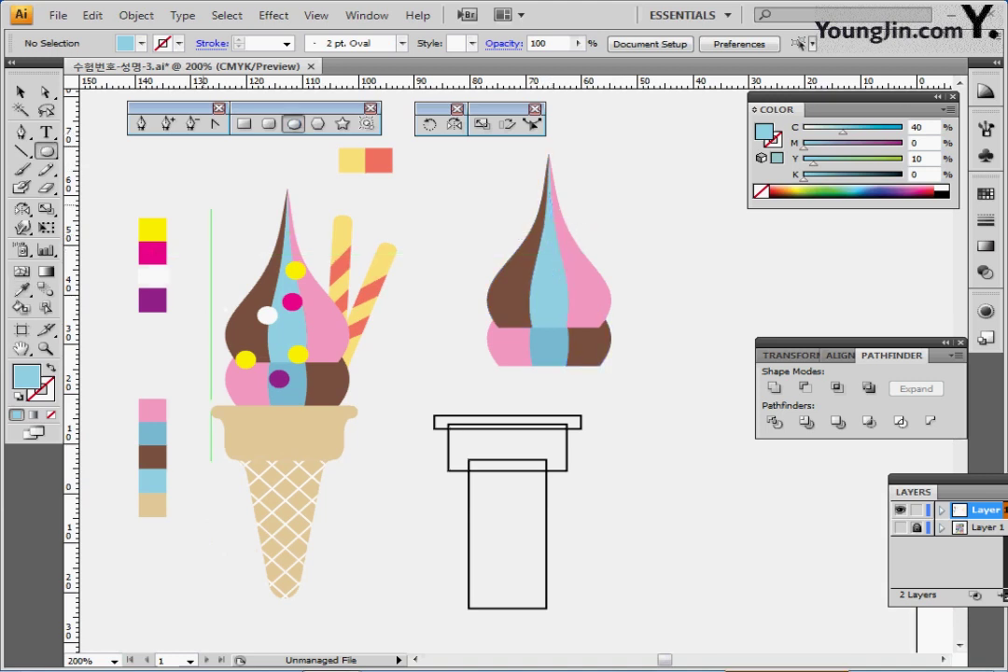
ctrl+click(153, 229)
key(ctrl+shift+a)
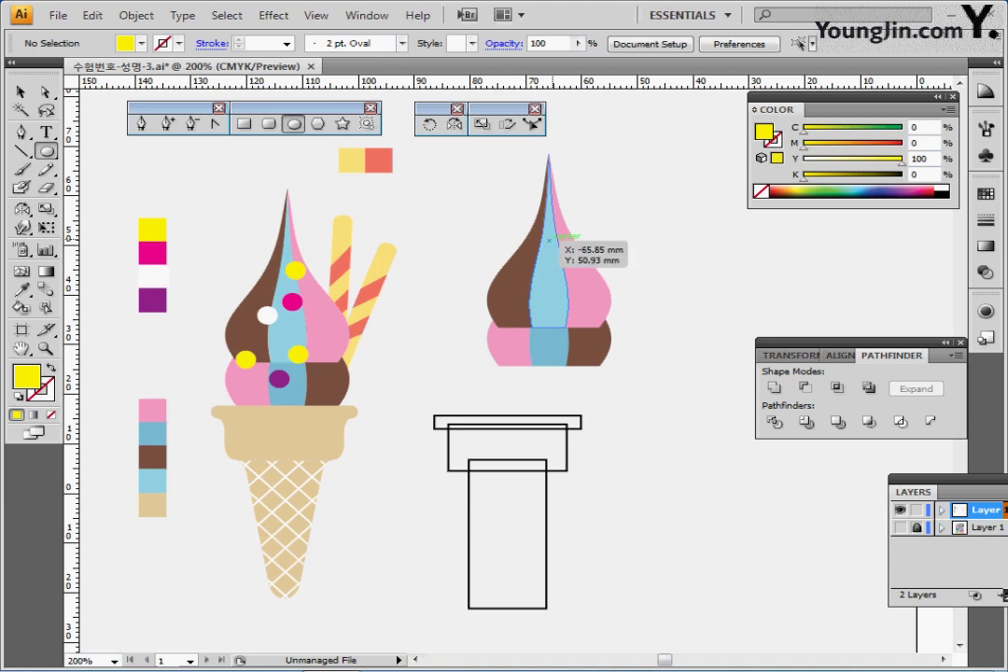
drag(548, 241, 567, 259)
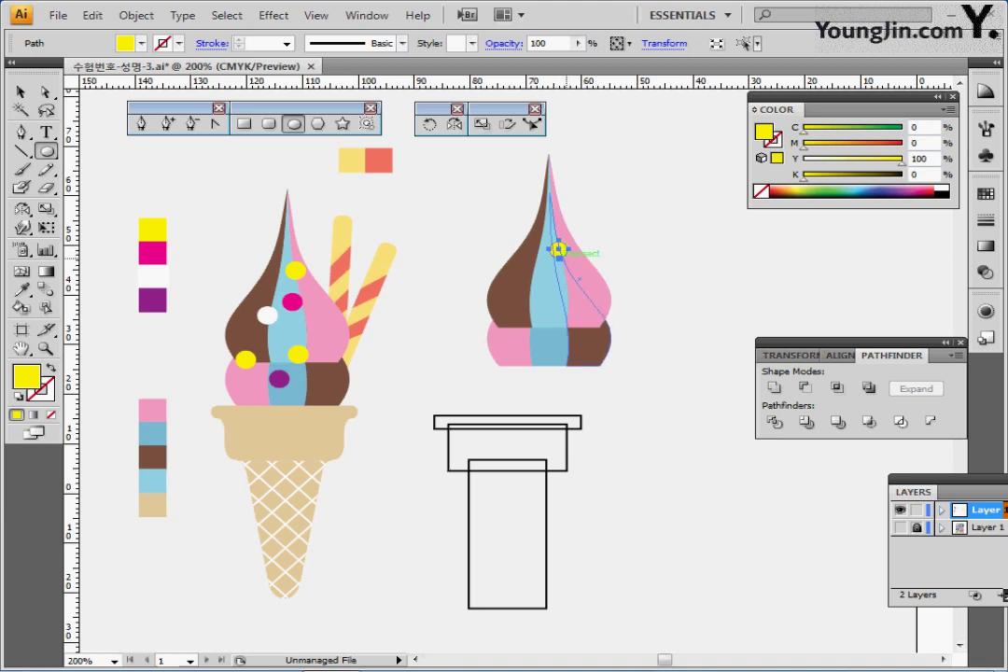
click(565, 258)
key(Delete)
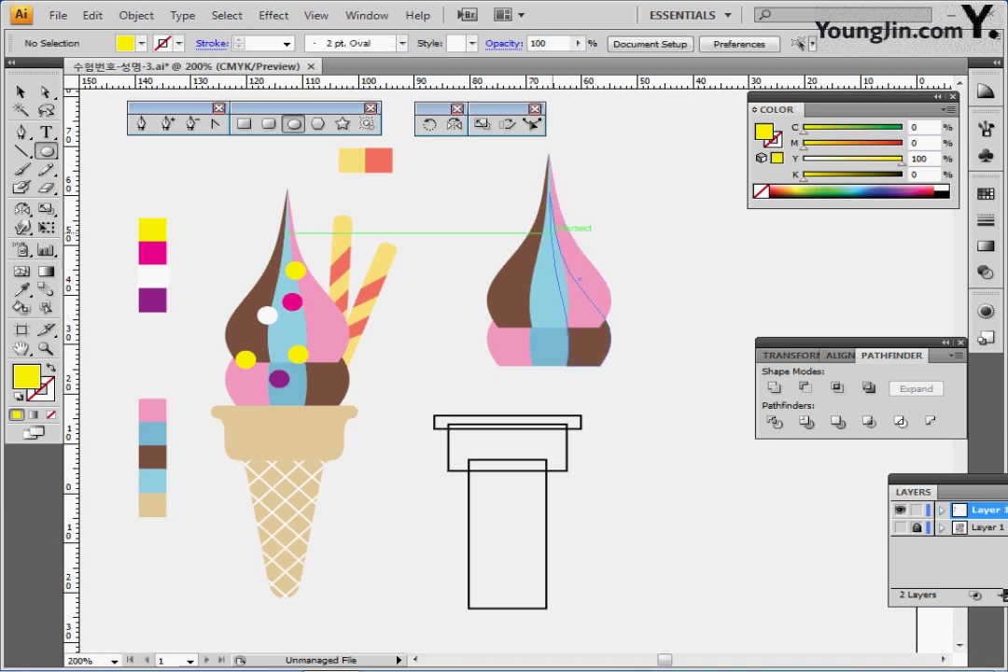
- Place four small yellow circles over the swirl as sprinkles and recolour the one on the brown and blue edge white
drag(550, 231, 511, 326)
drag(513, 325, 529, 278)
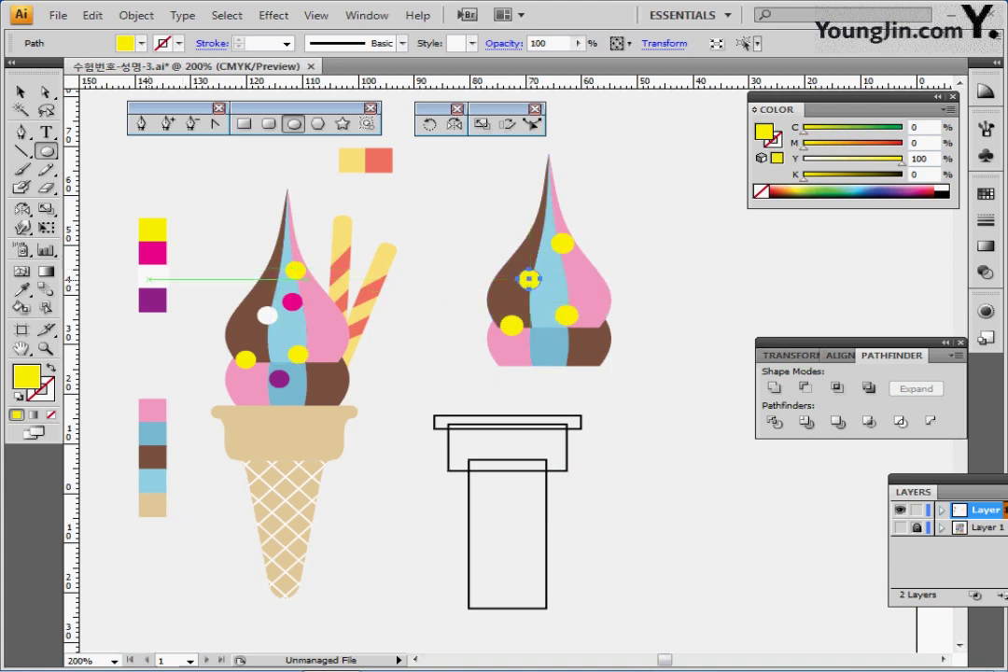
key(i)
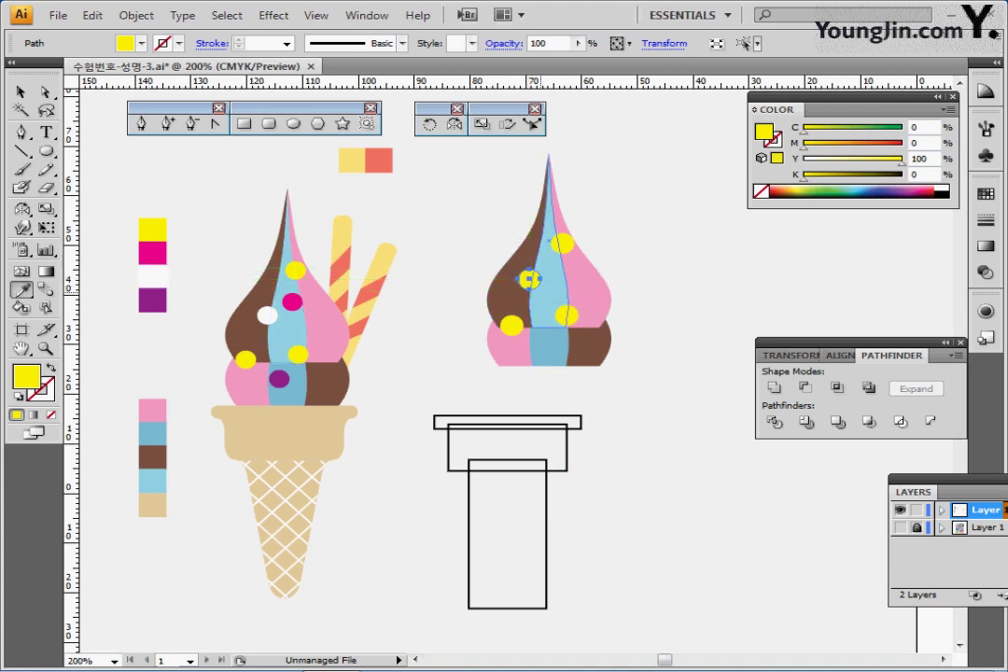
click(152, 276)
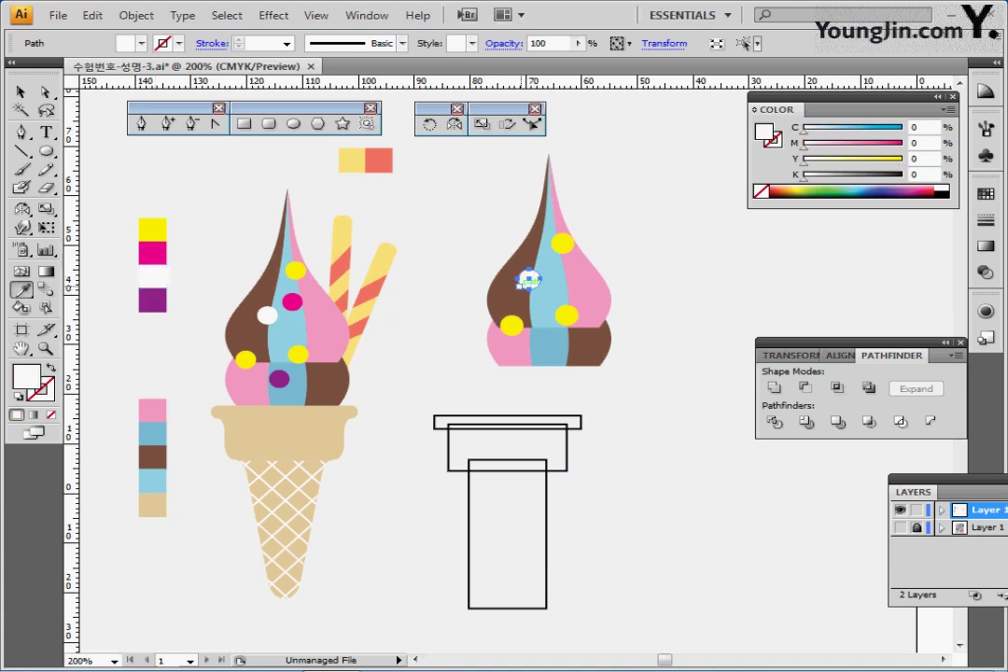
- Add two more circles, colouring the one on the upper swirl magenta and the one on the lower blue stripe purple
drag(528, 277, 540, 345)
click(152, 253)
click(152, 301)
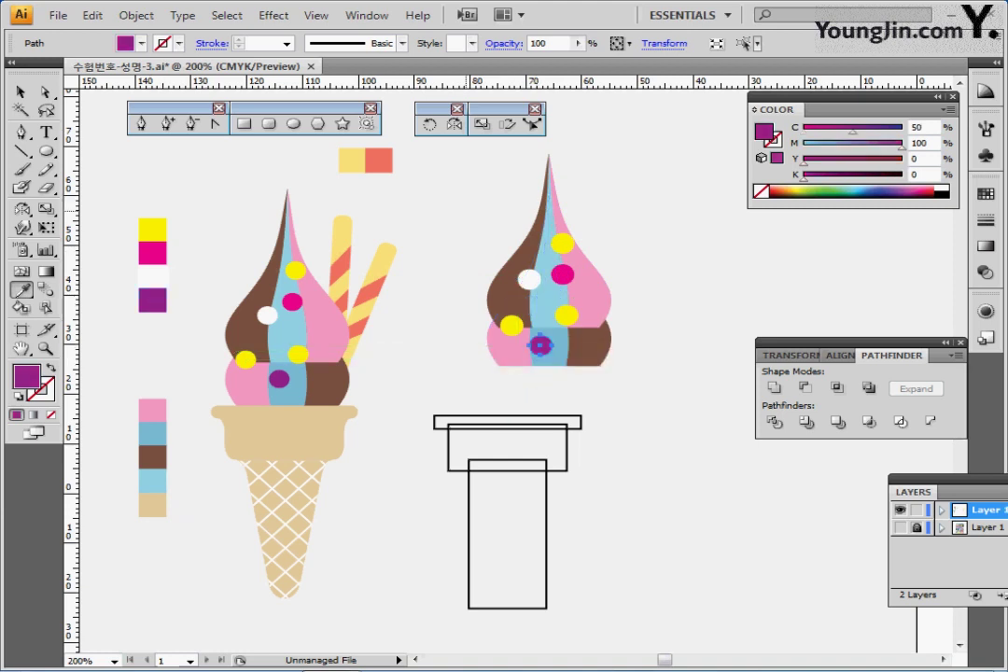
ctrl+click(466, 212)
- Move the three cone outline rectangles together so they sit centred beneath the swirled scoops, and display the Align options
drag(554, 357, 499, 322)
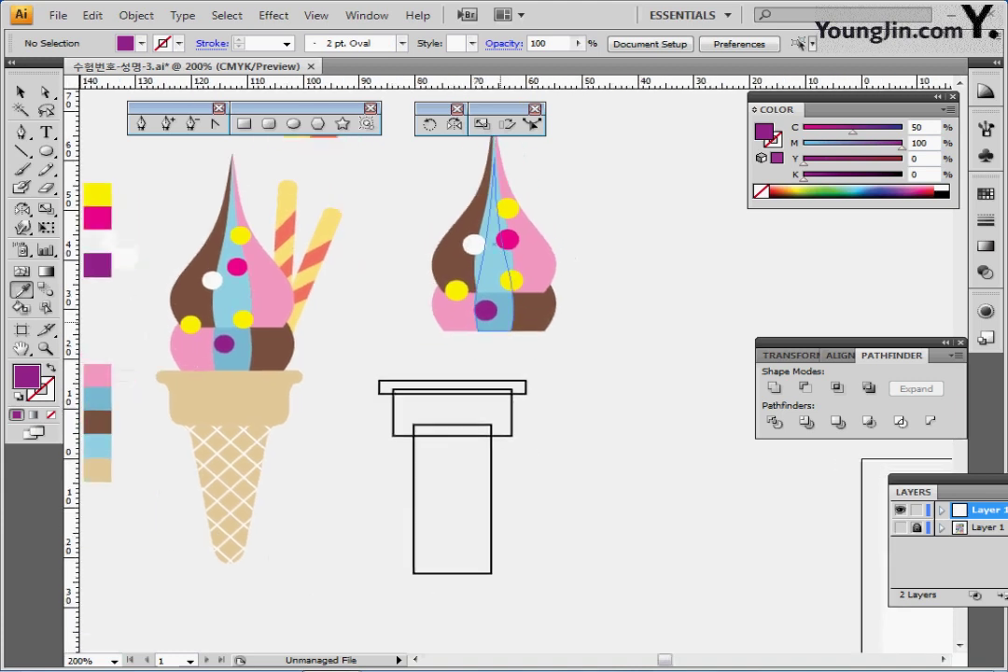
drag(552, 358, 538, 348)
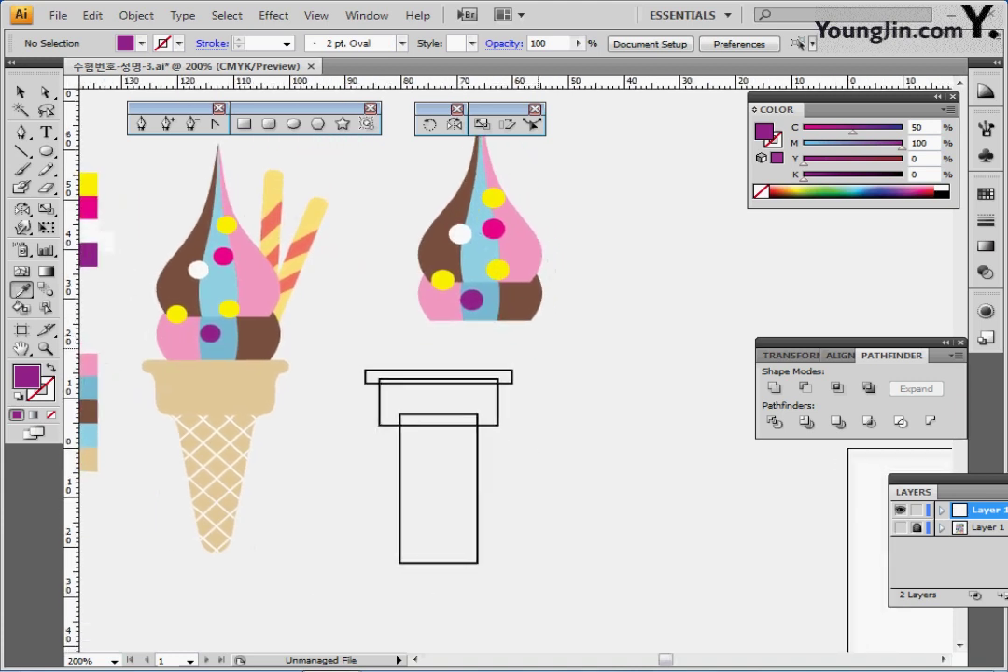
drag(474, 285, 483, 268)
key(v)
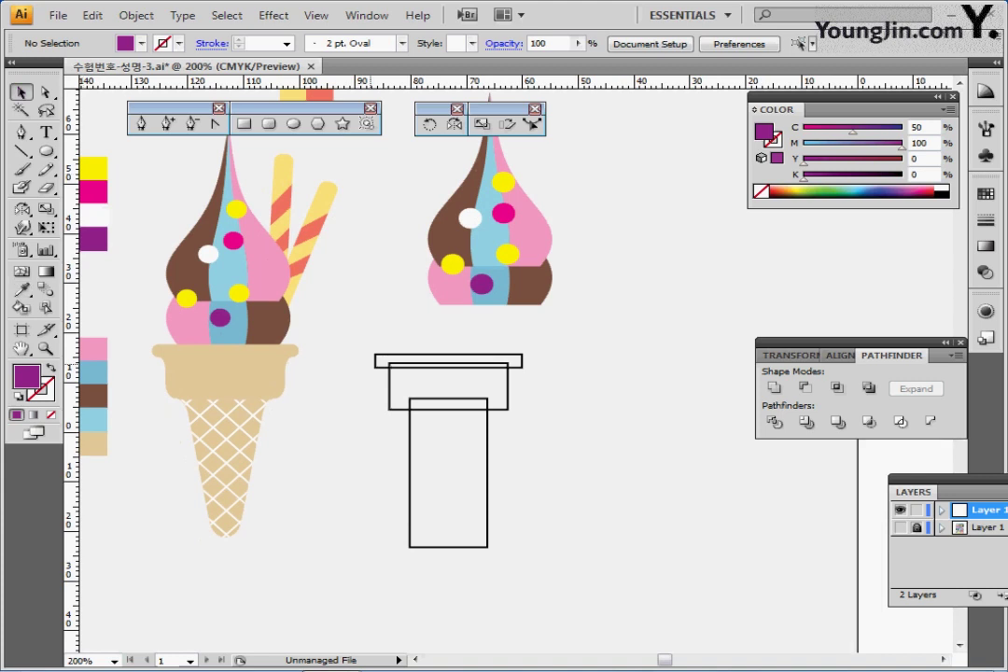
drag(372, 329, 471, 453)
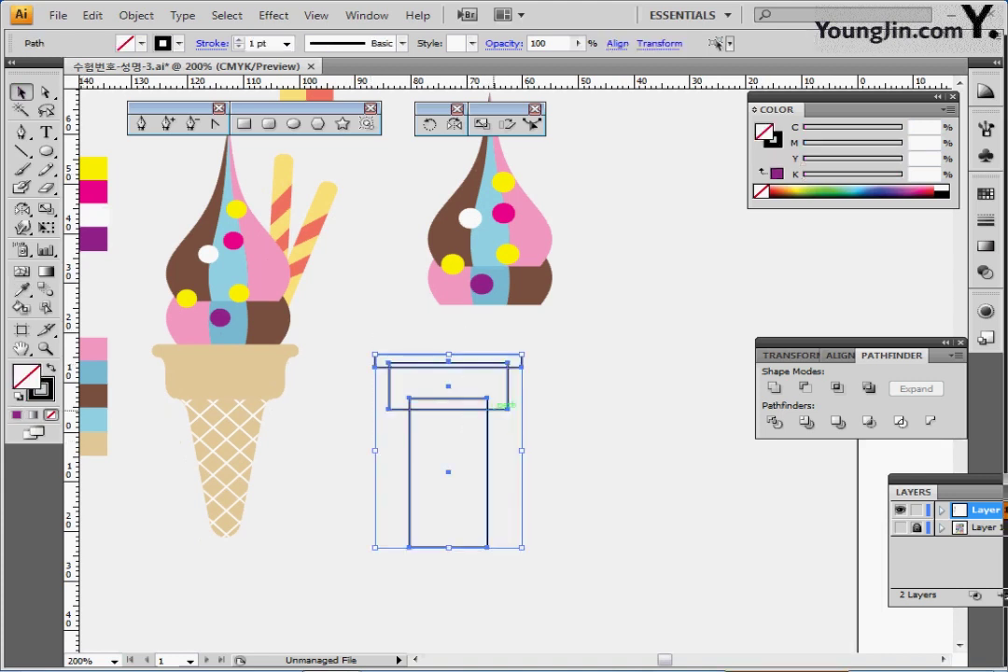
drag(504, 407, 558, 399)
drag(625, 446, 607, 410)
drag(569, 285, 502, 378)
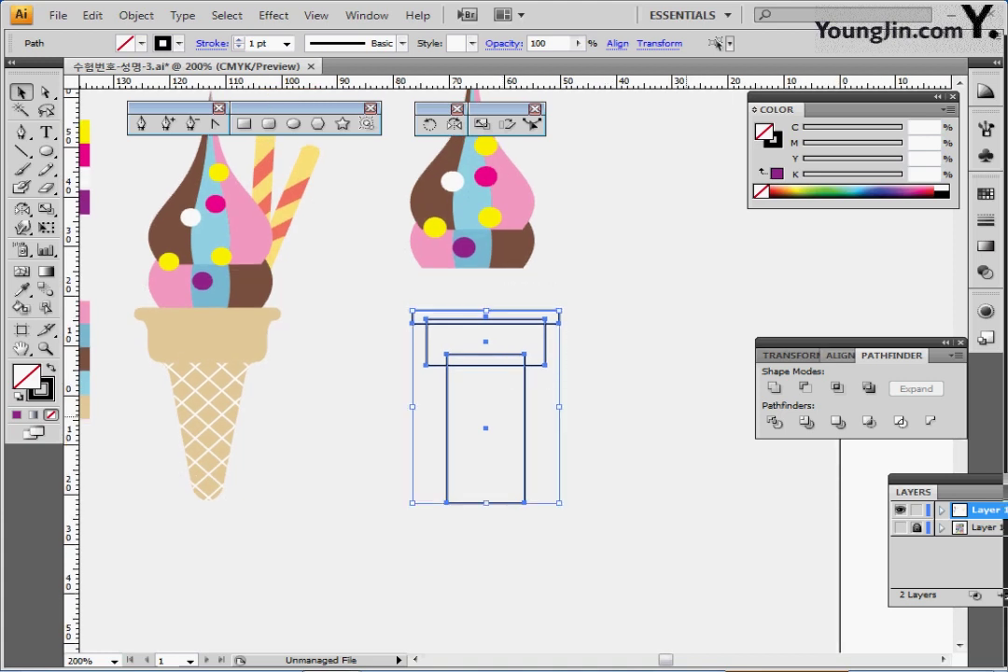
click(840, 355)
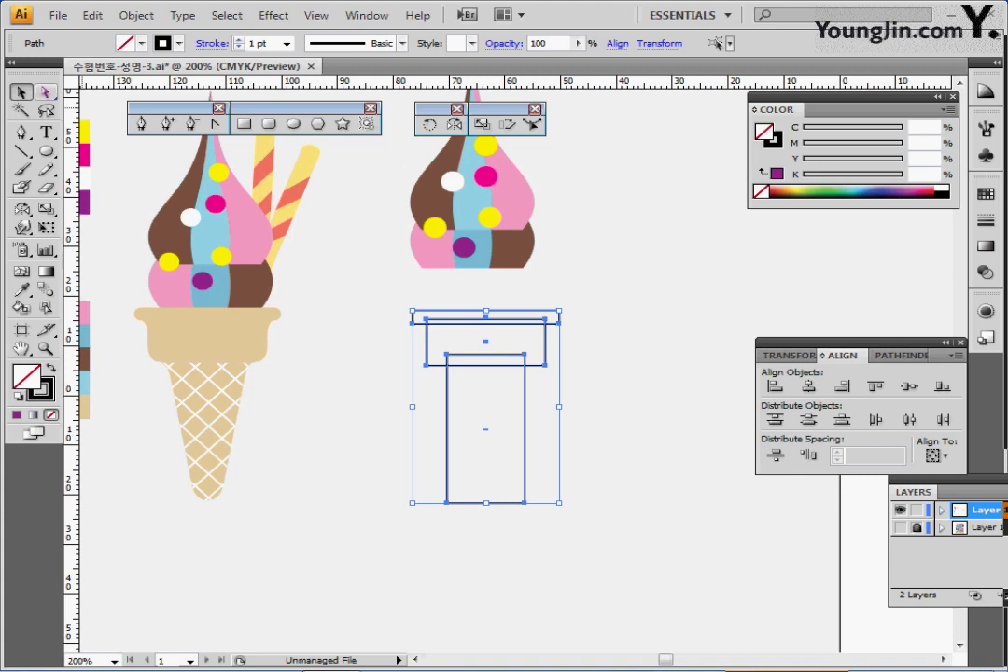
- Taper the tall rectangle by uniformly scaling its two bottom anchor points to 30%
key(a)
drag(419, 479, 560, 535)
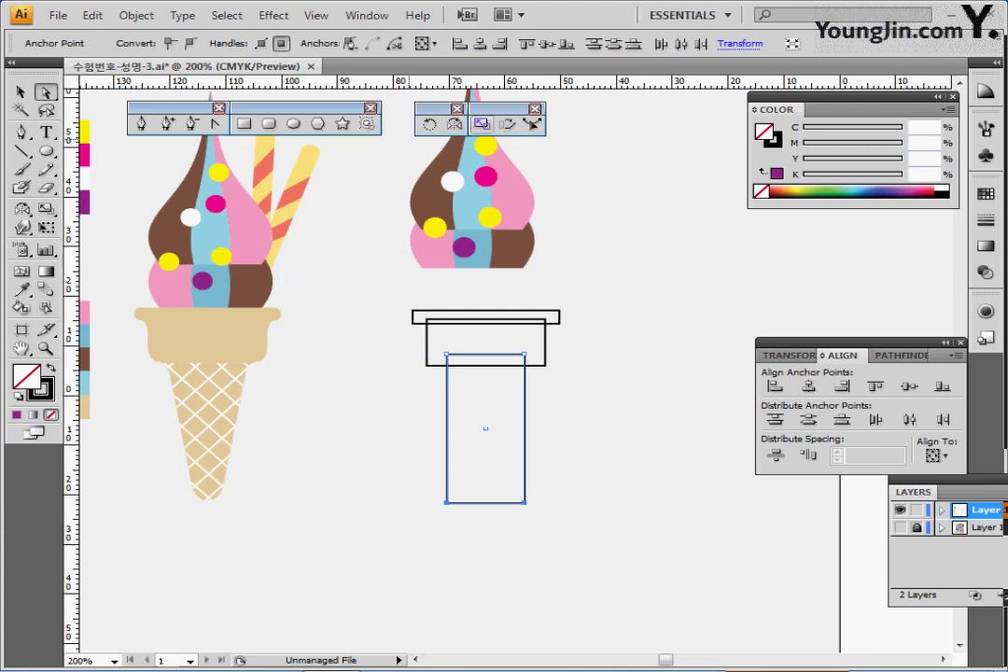
double_click(482, 124)
click(566, 342)
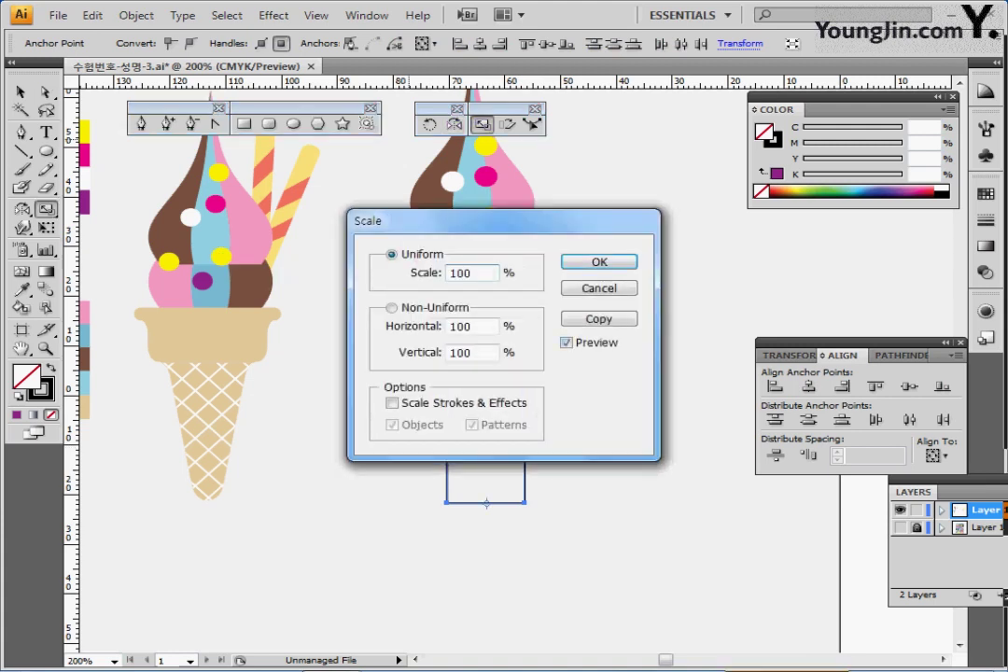
drag(449, 273, 465, 273)
text(30)
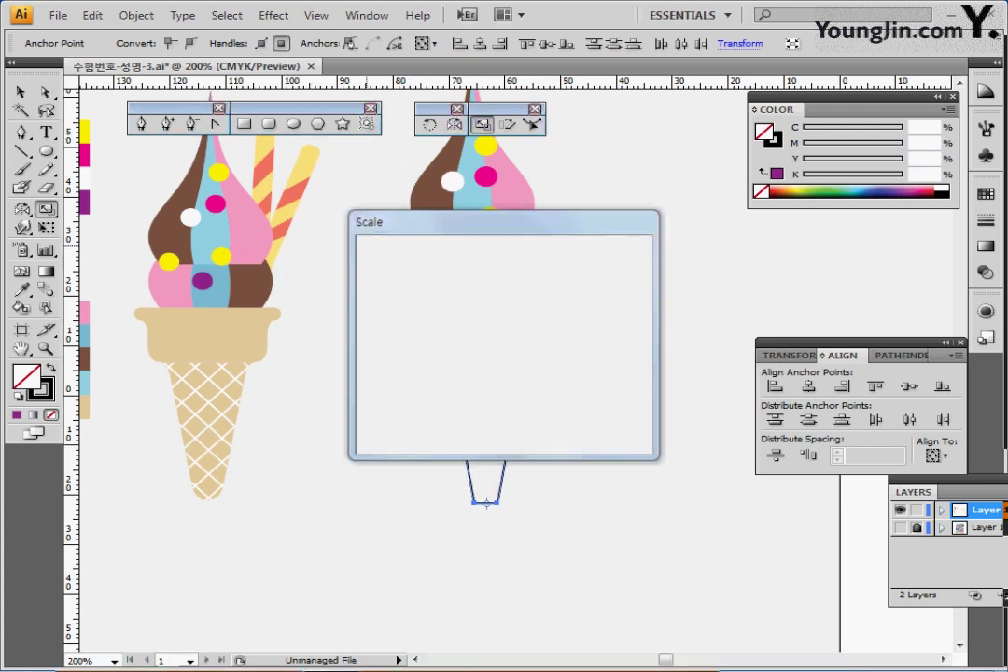
key(Return)
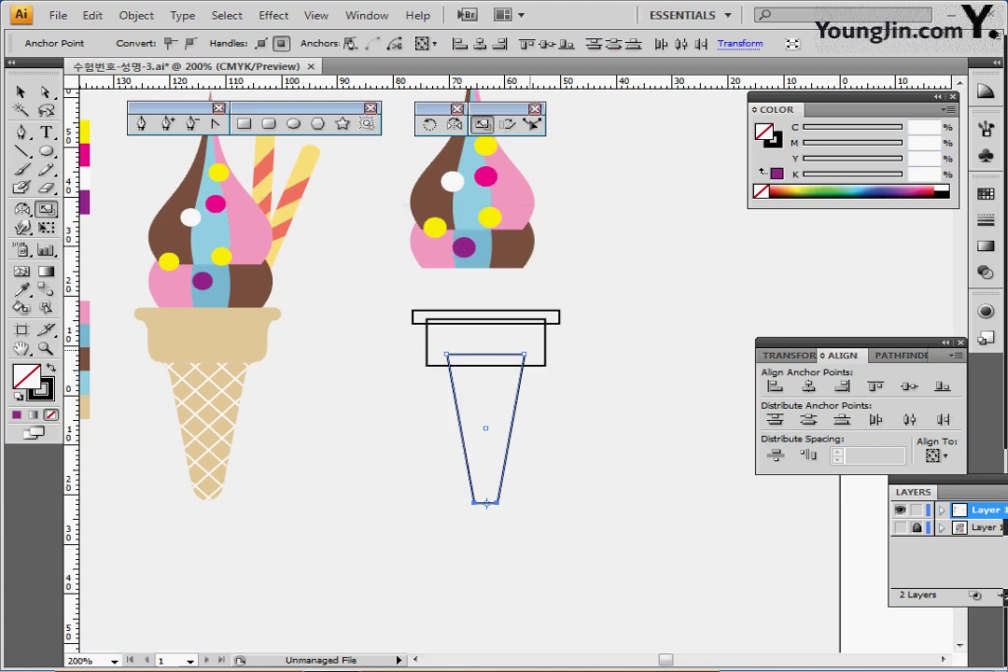
- Unite the two upper rectangles and the tapered shape into a single cone outline
drag(381, 298, 597, 516)
drag(597, 298, 597, 523)
click(891, 355)
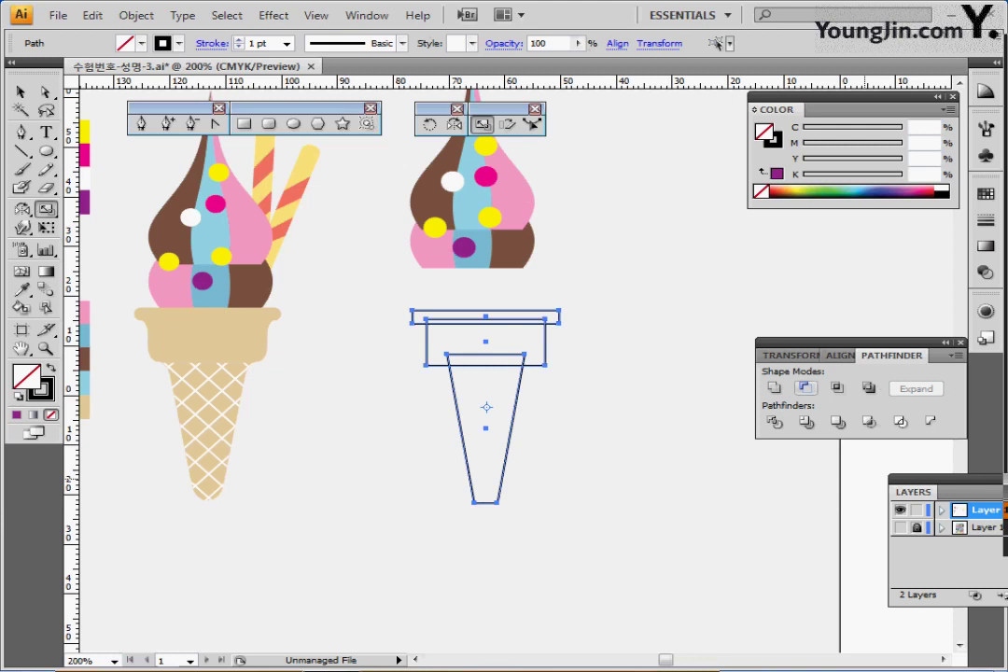
click(774, 387)
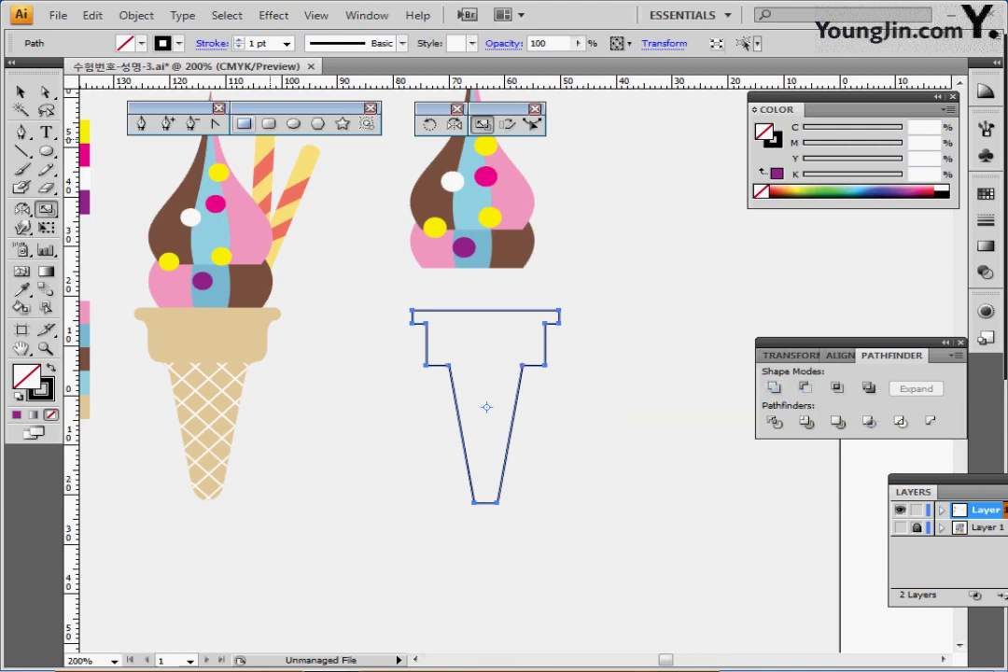
- Apply the Round Corners effect to the united cone outline, keeping the preset radius
click(273, 15)
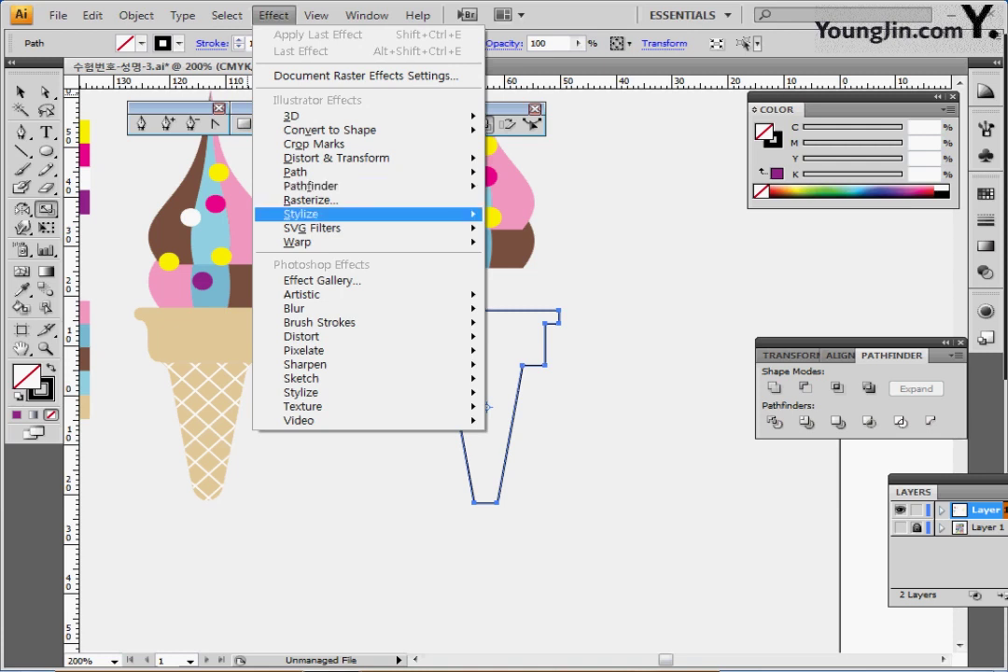
mouse_move(301, 213)
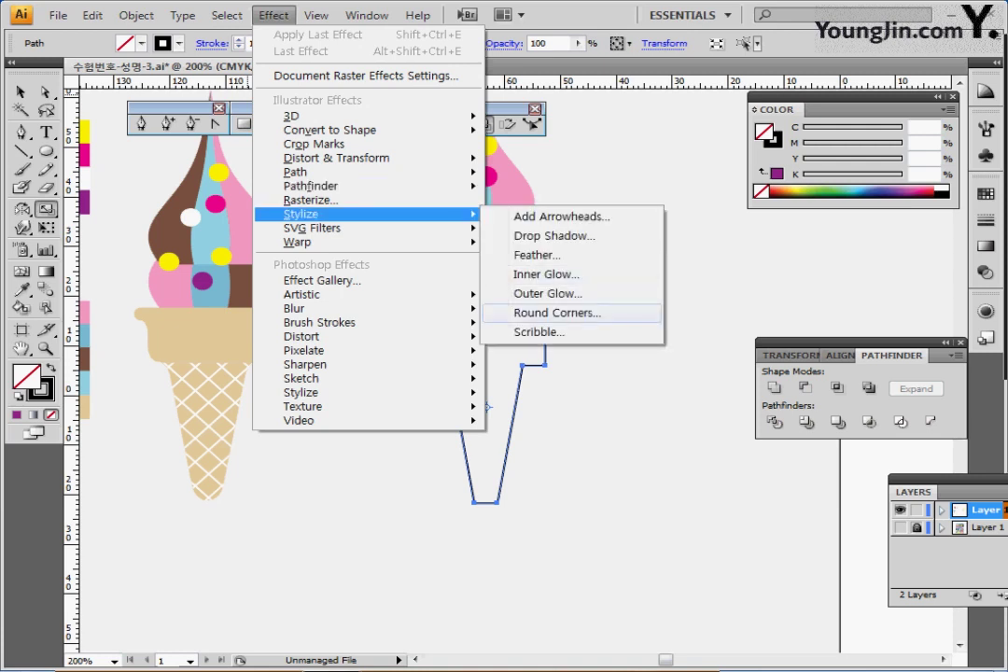
click(557, 312)
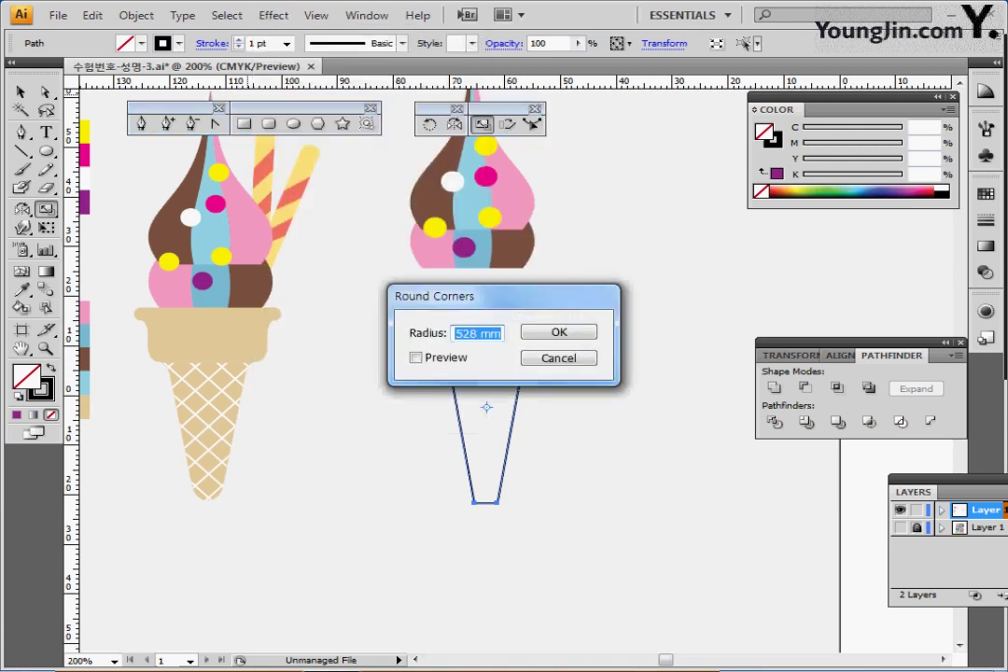
key(Return)
- Expand the appearance of the rounded cone outline into editable paths
key(alt)
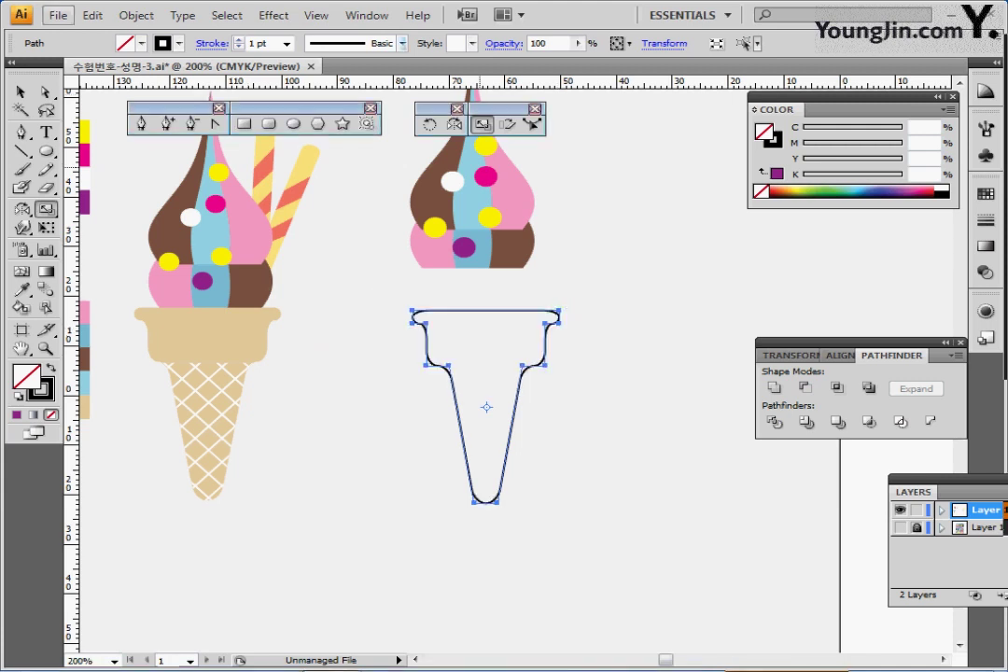
key(o)
key(e)
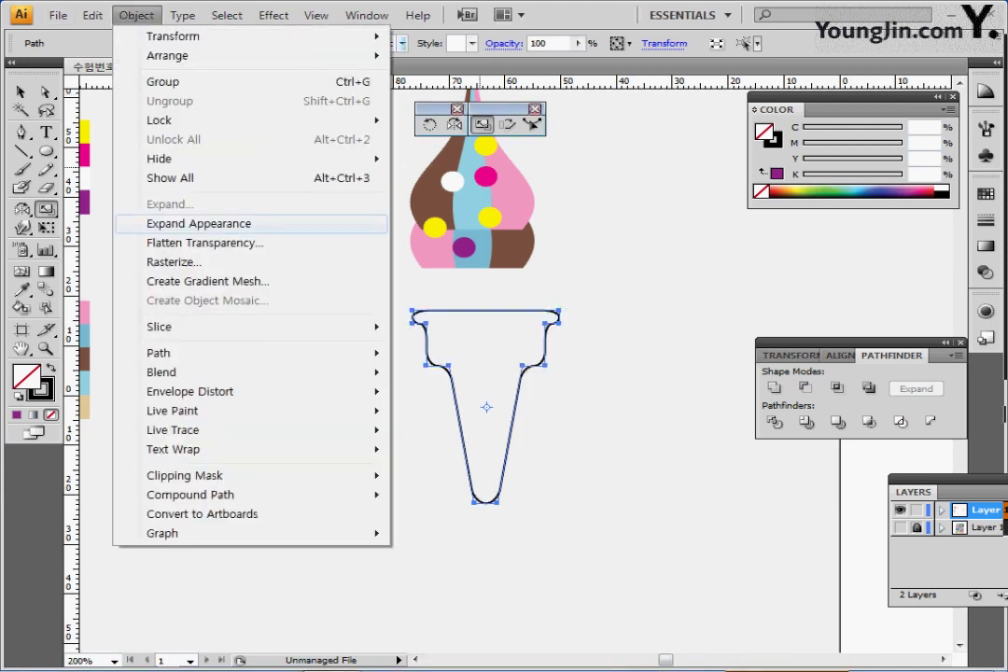
key(Return)
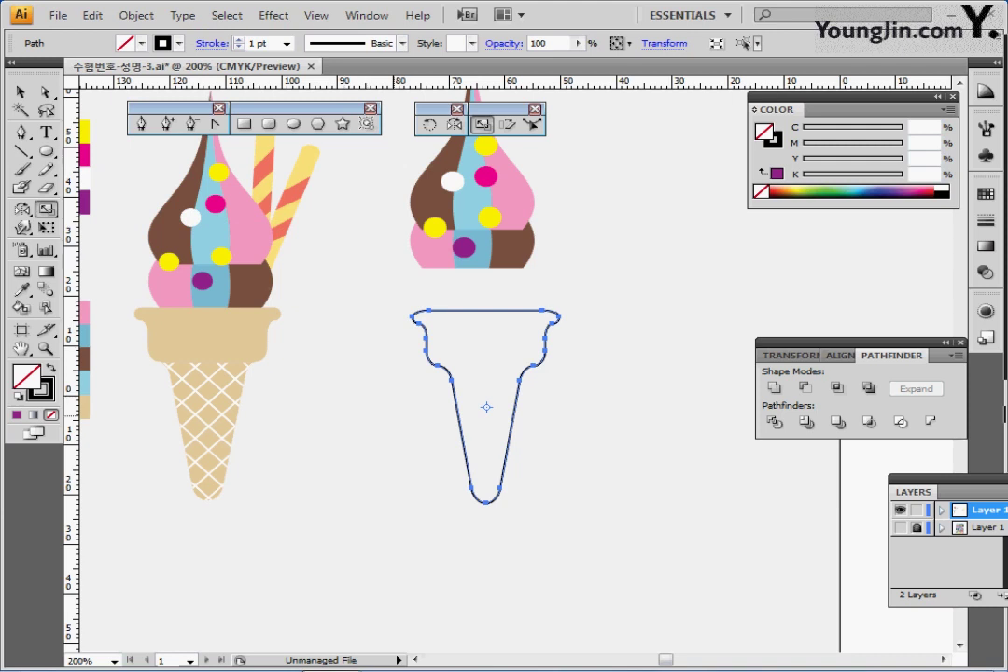
- Give the cone the reference cone's tan fill, C 10, M 20, Y 40, K 0, with no stroke
ctrl+click(406, 354)
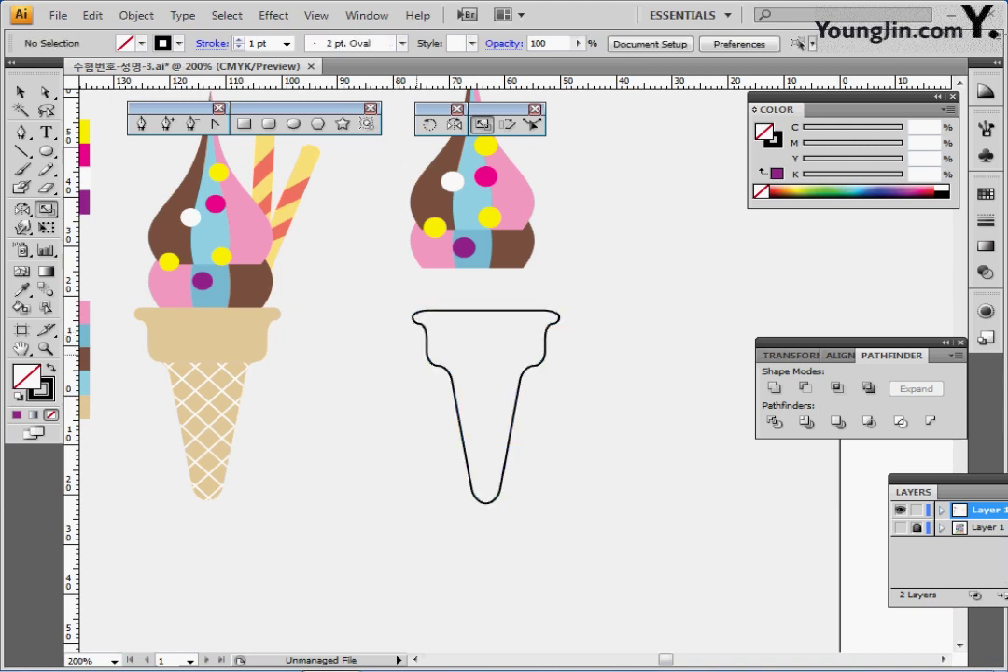
drag(383, 314, 461, 395)
key(i)
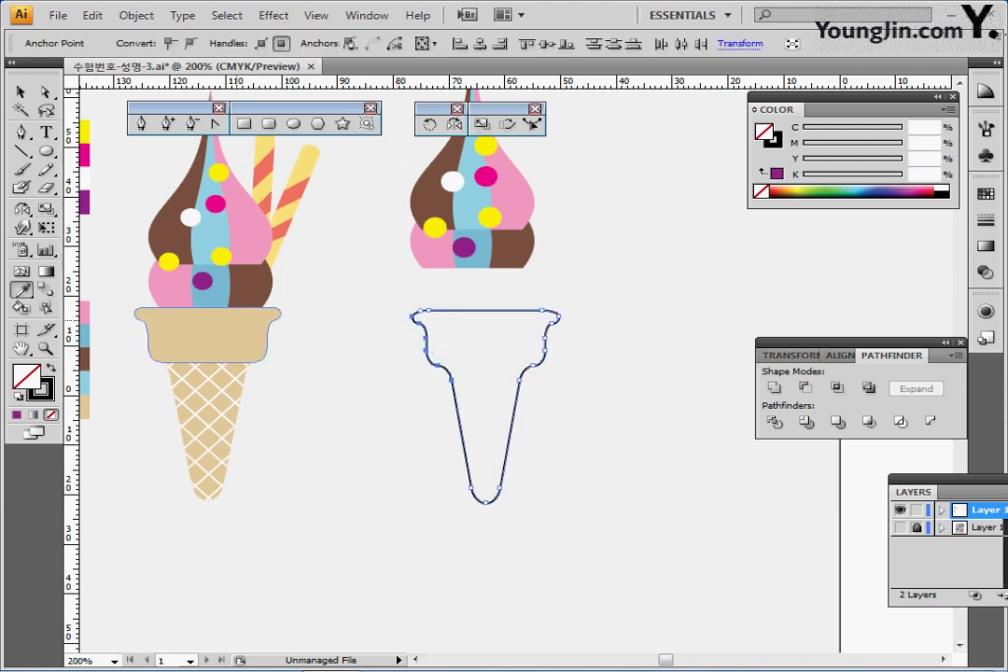
click(206, 332)
key(ctrl+shift+a)
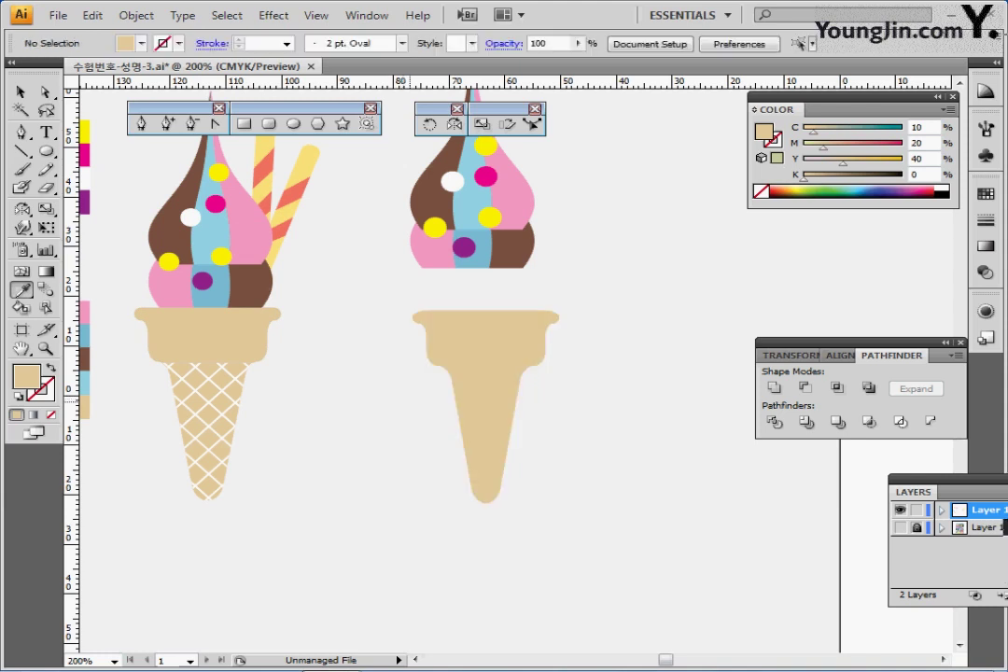
- Save the document and collapse the Transform, Align and Pathfinder group to its compact form
drag(414, 416, 433, 385)
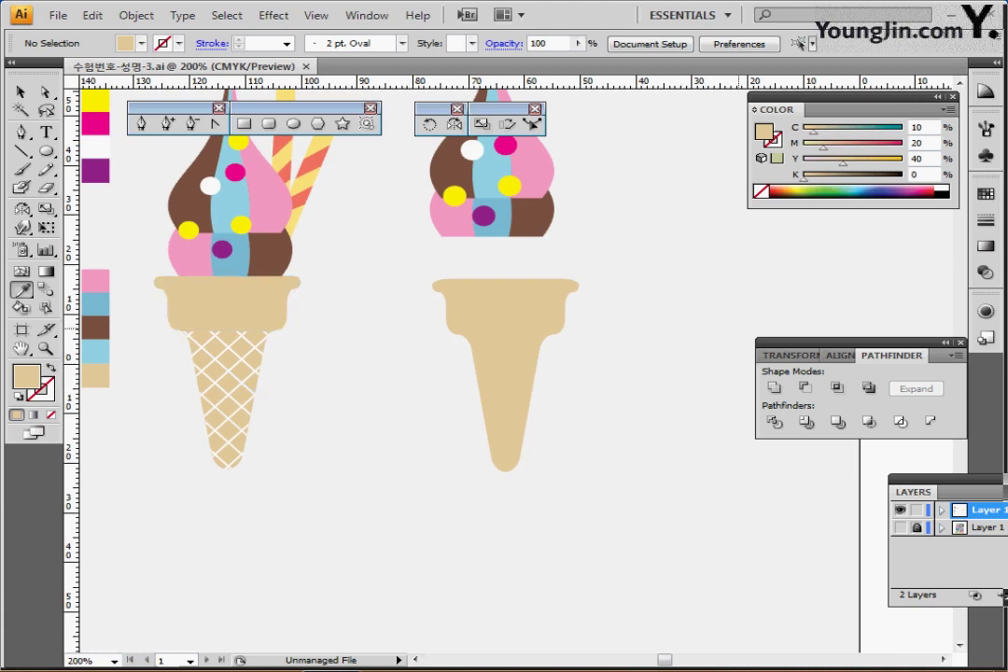
click(945, 342)
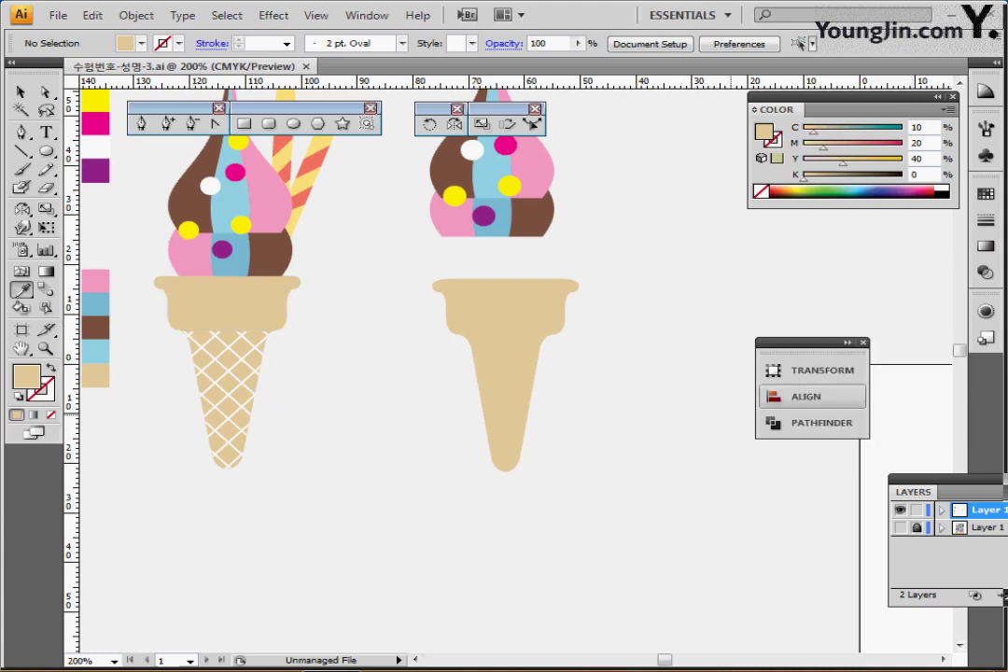
- Draw a horizontal line across the cone just below its collar, with no fill and a 1 pt black stroke
drag(687, 409, 661, 378)
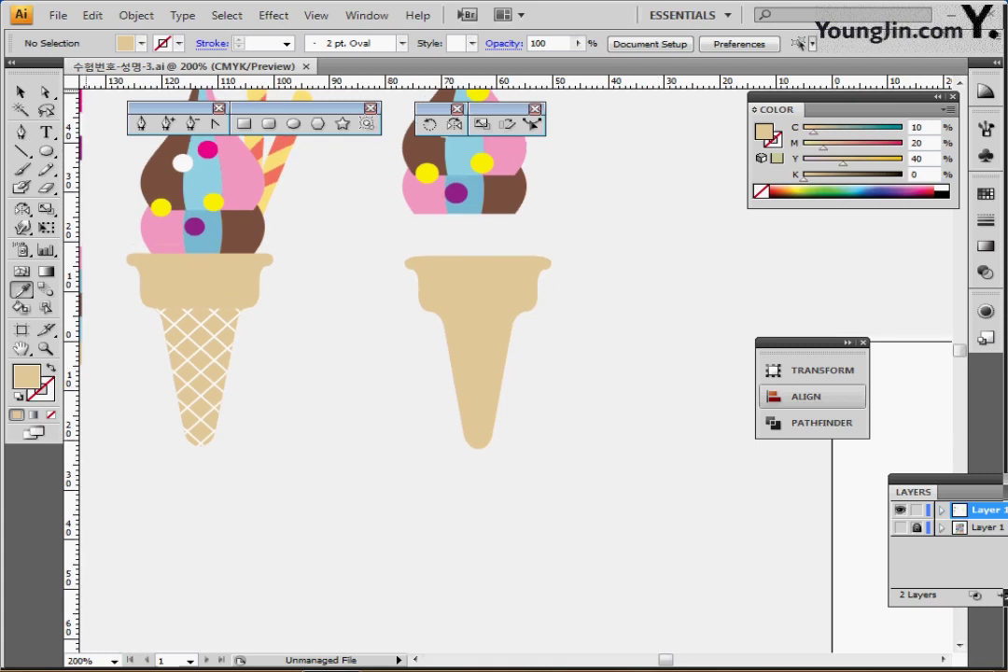
key(backslash)
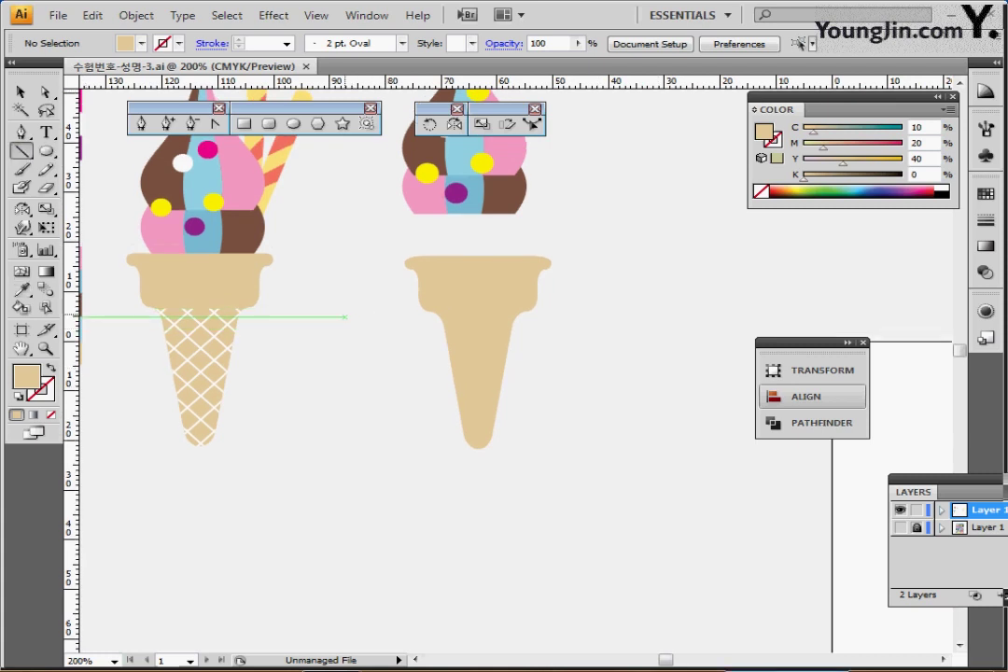
drag(329, 312, 684, 313)
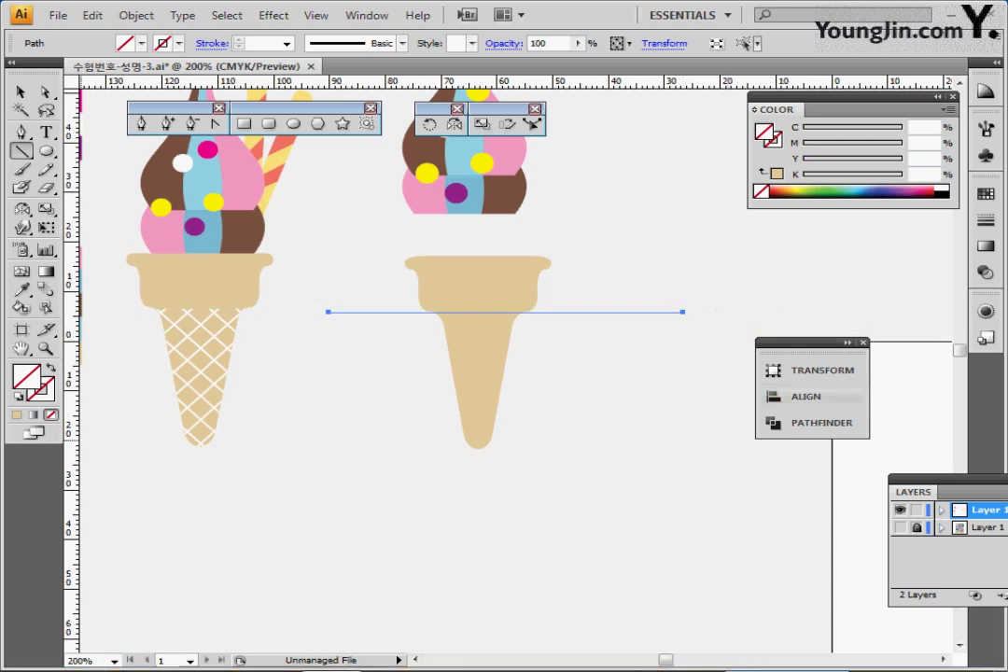
key(d)
key(slash)
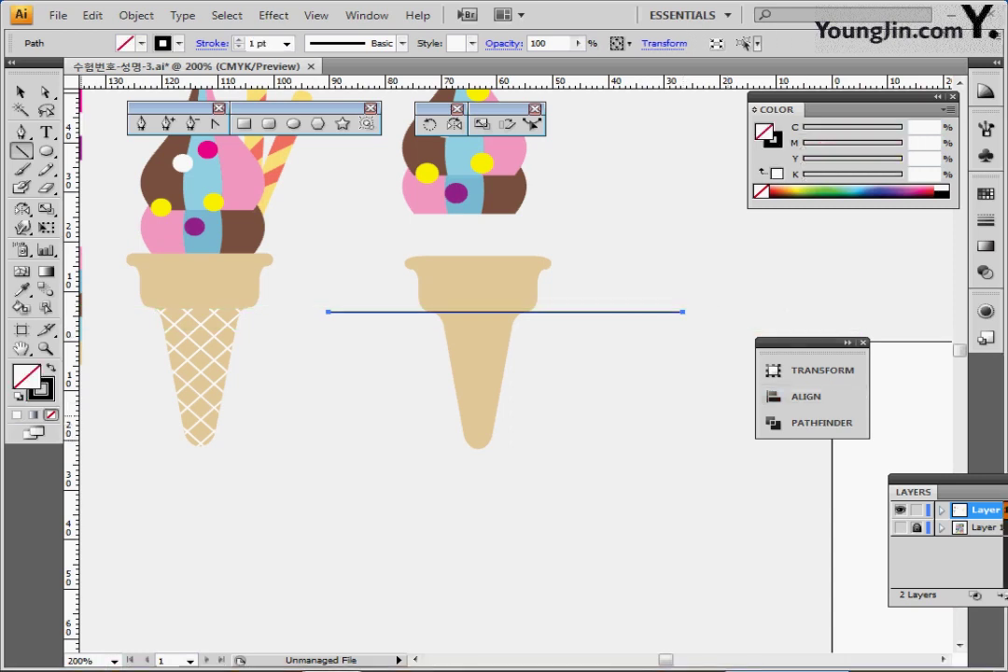
- Copy the line straight down and repeat the copy until ten evenly spaced lines extend past the cone's tip
key(space)
drag(363, 371, 408, 350)
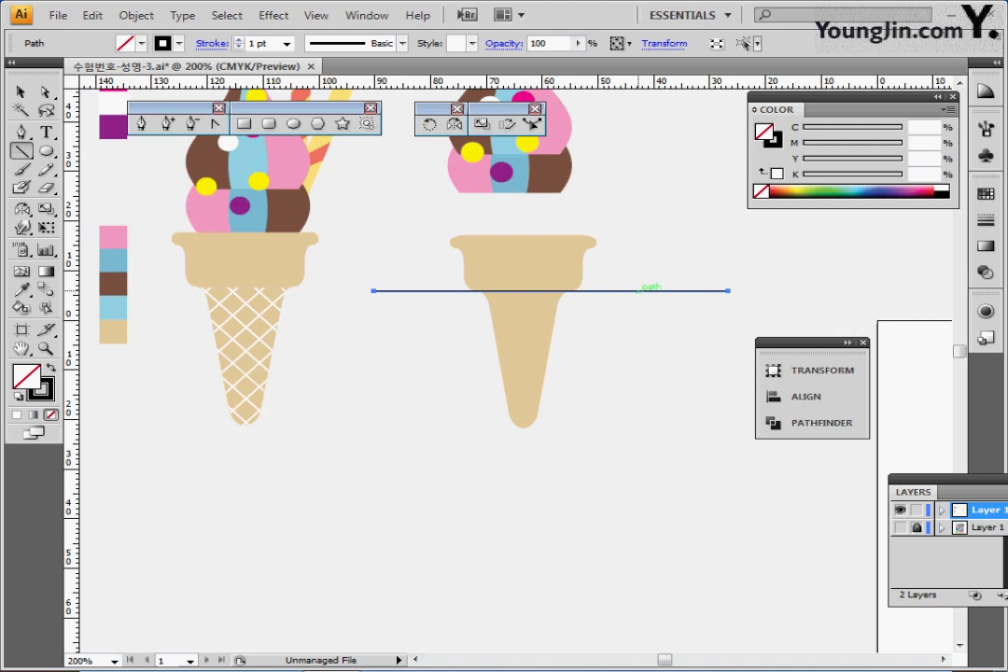
drag(638, 290, 638, 315)
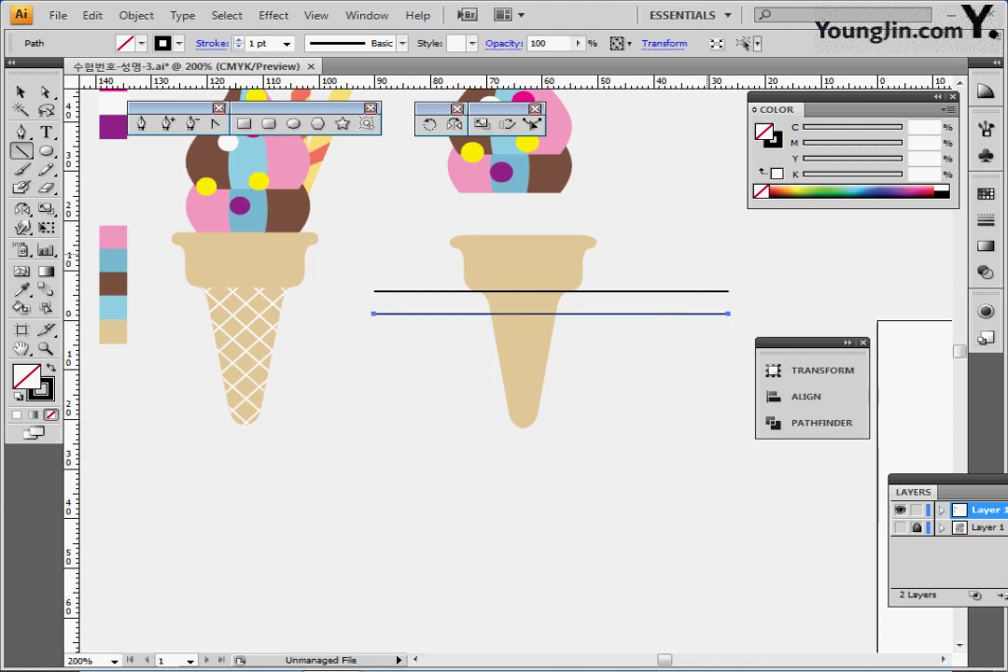
key(ctrl+d)
key(ctrl+d)
key(ctrl+d)
key(ctrl+d)
key(ctrl+d)
key(ctrl+d)
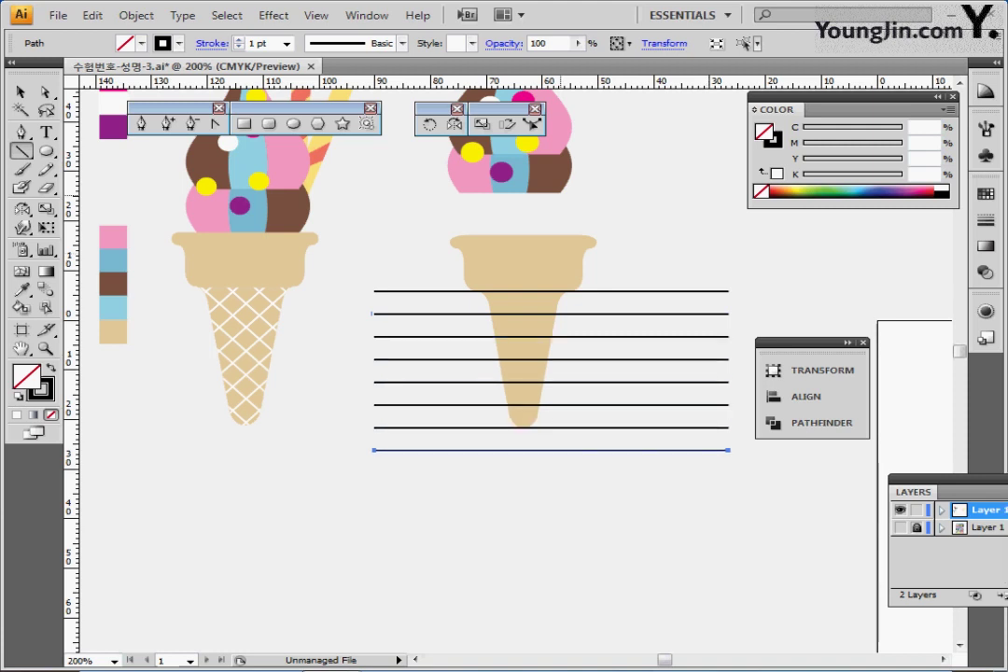
key(ctrl+d)
key(ctrl+d)
- Select all ten horizontal lines and make a copy rotated by 90° to form a grid
click(21, 91)
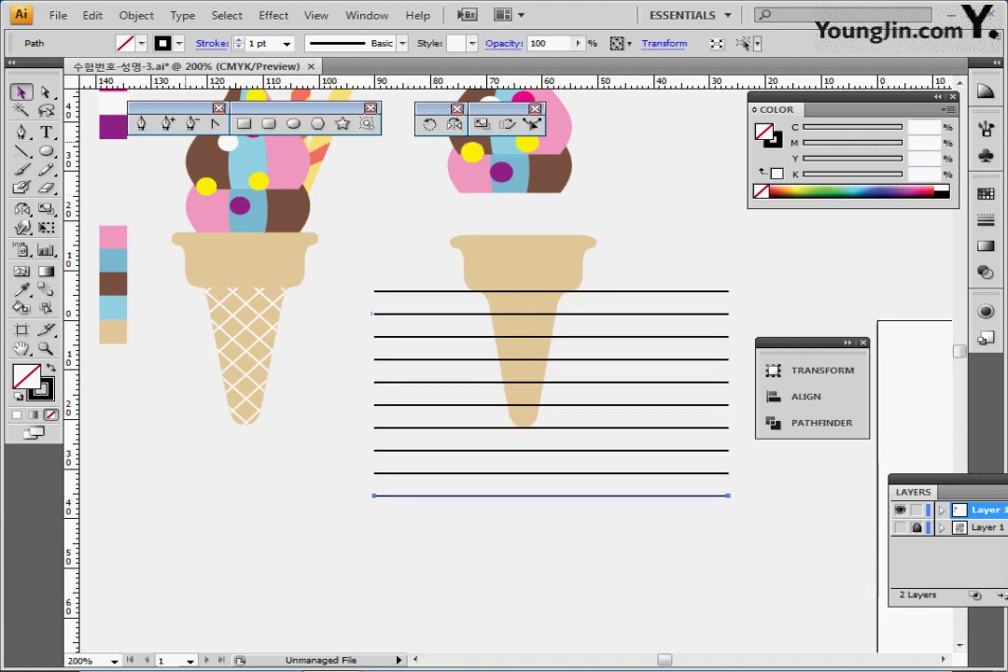
drag(663, 246, 737, 568)
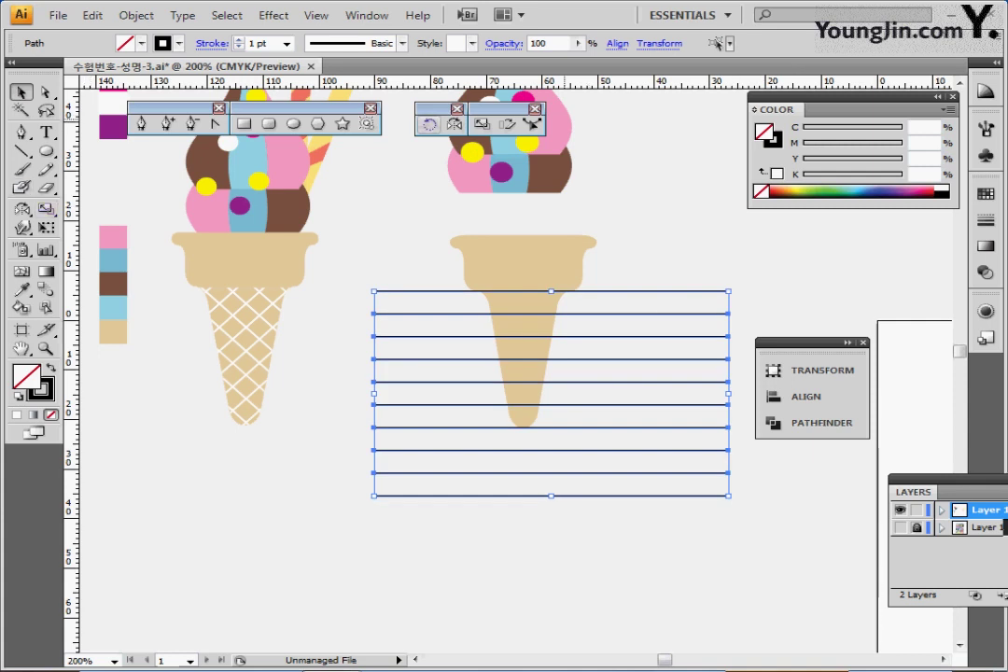
double_click(428, 124)
text(90)
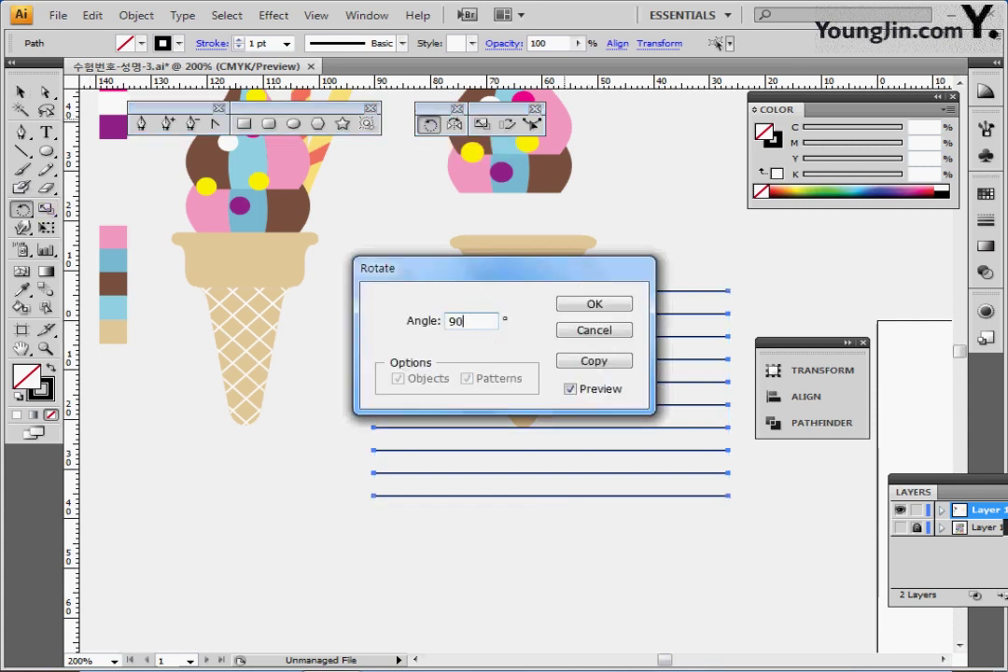
click(593, 360)
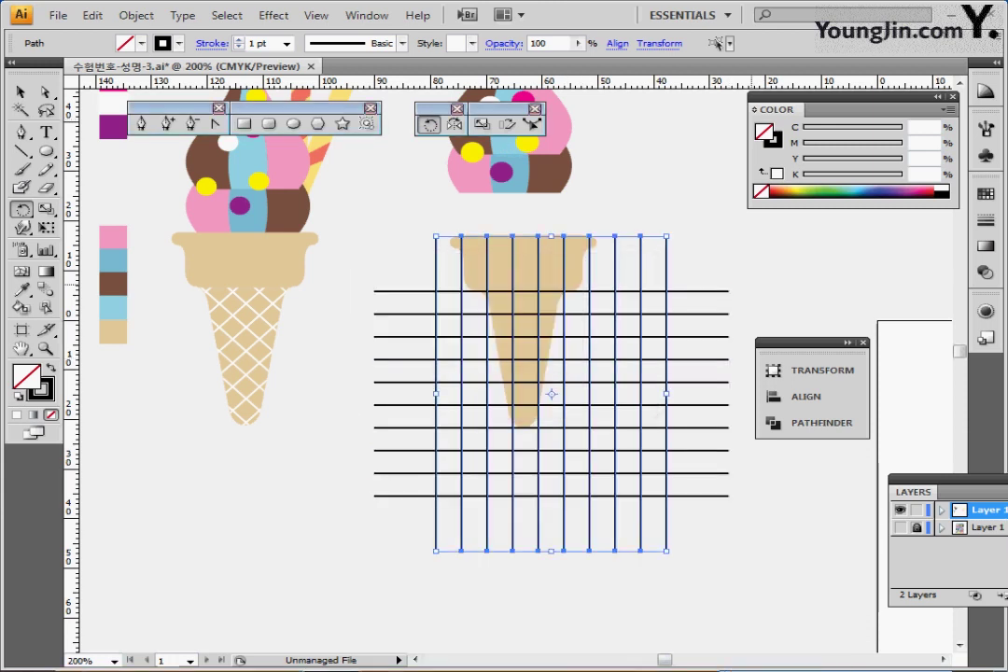
- Select both sets of lines, rotate the grid by 45°, and group it
drag(763, 265, 763, 531)
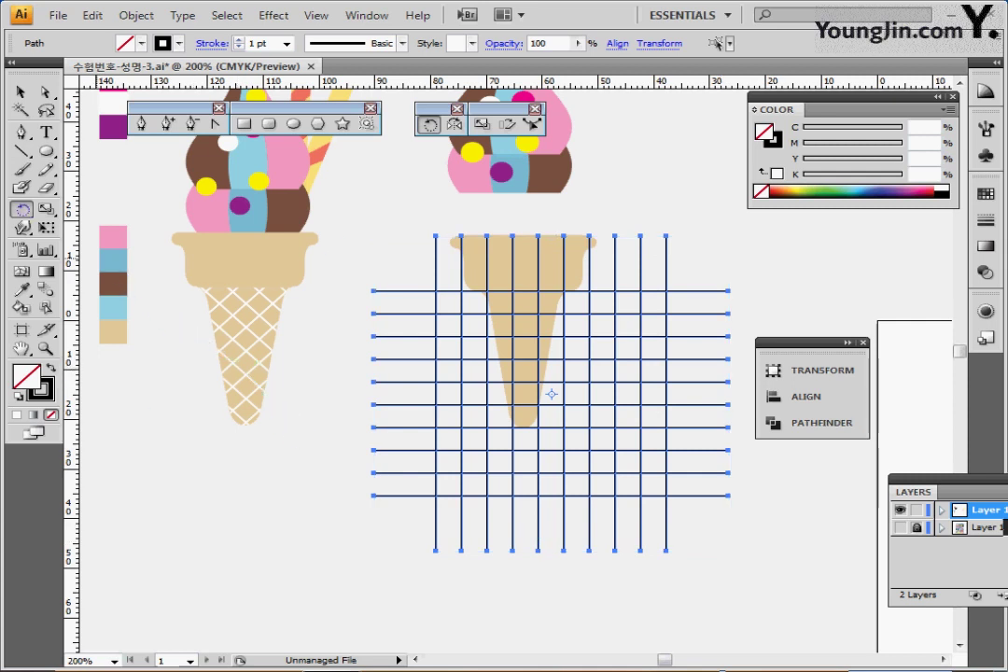
key(Return)
text(45)
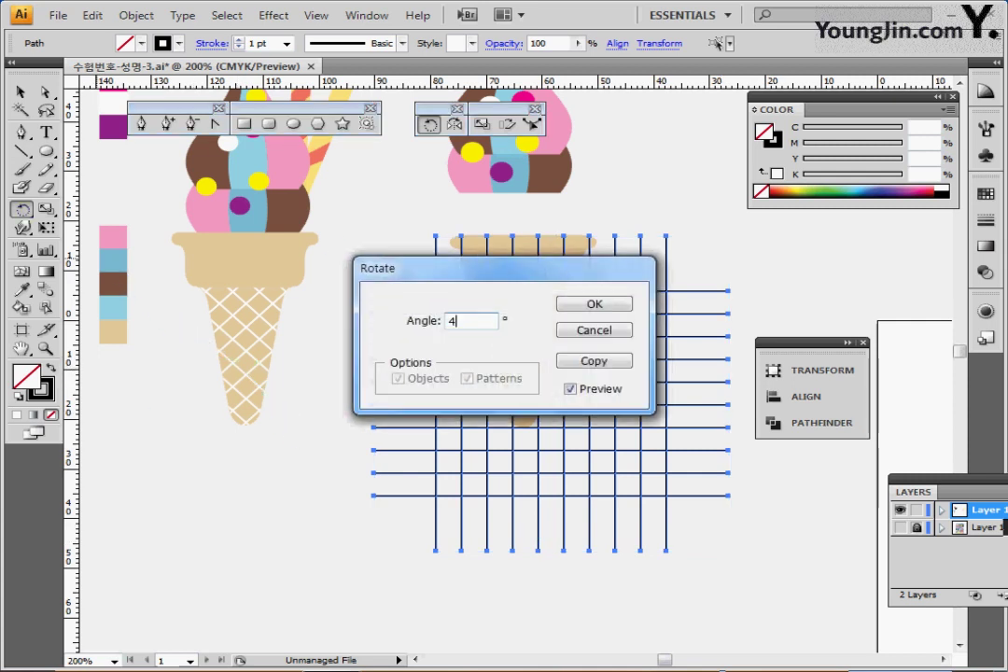
key(Return)
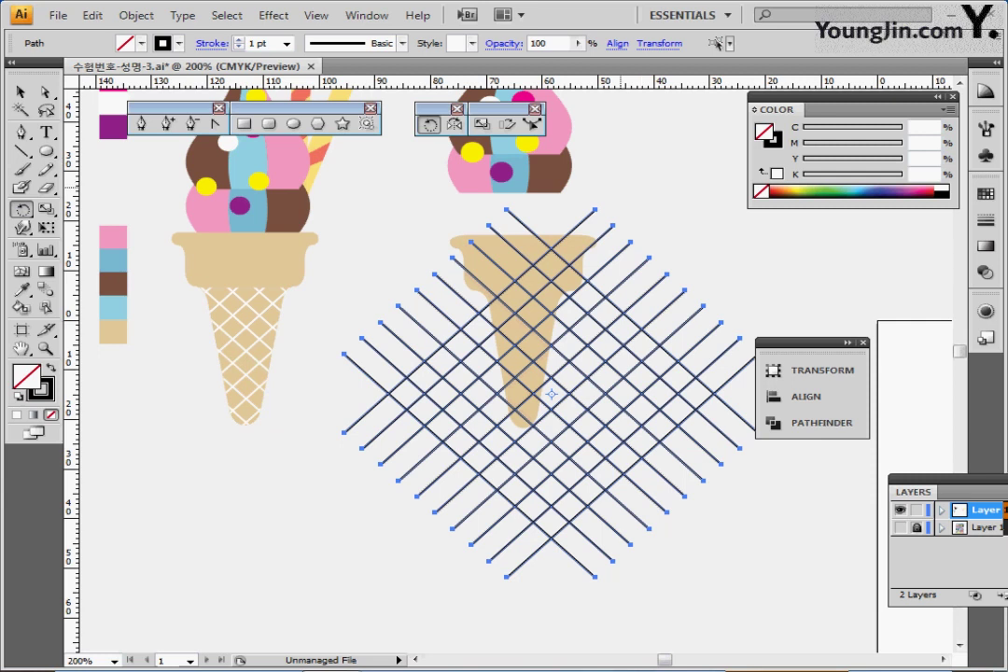
key(ctrl)
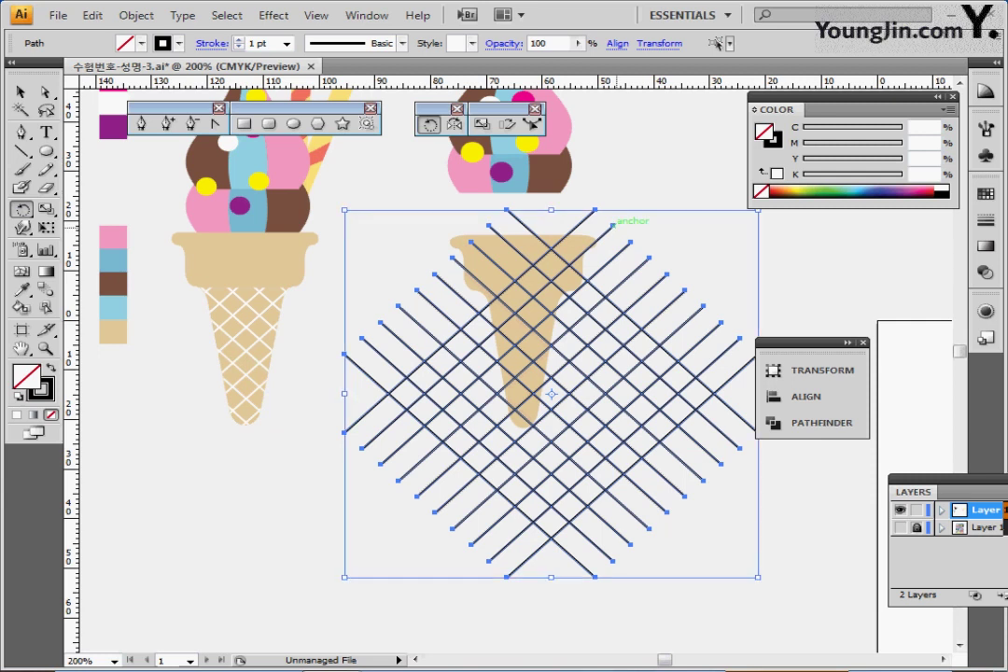
key(ctrl+g)
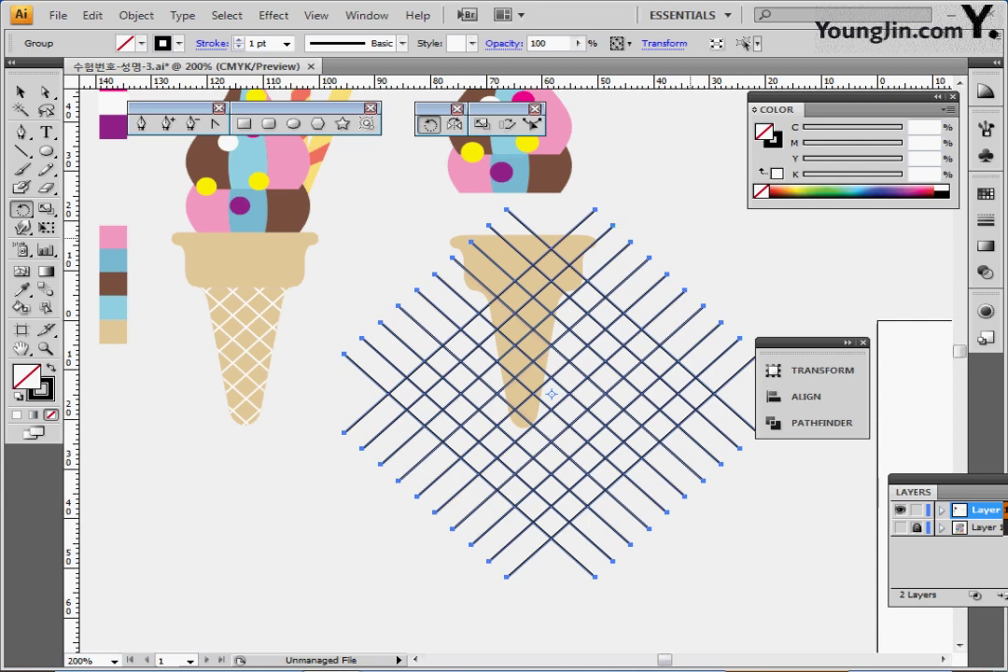
- Move the lattice group and the Transform, Align and Pathfinder panels clear of the cone, and save the document
key(ctrl)
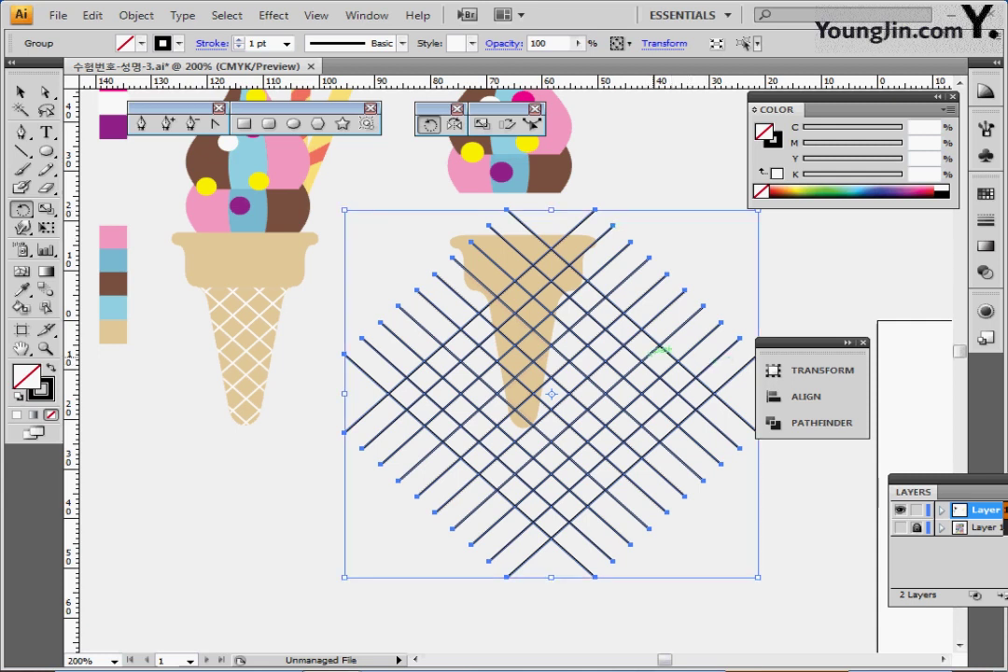
mouse_move(653, 352)
mouse_down()
mouse_move(583, 466)
mouse_move(742, 341)
mouse_move(743, 325)
mouse_up()
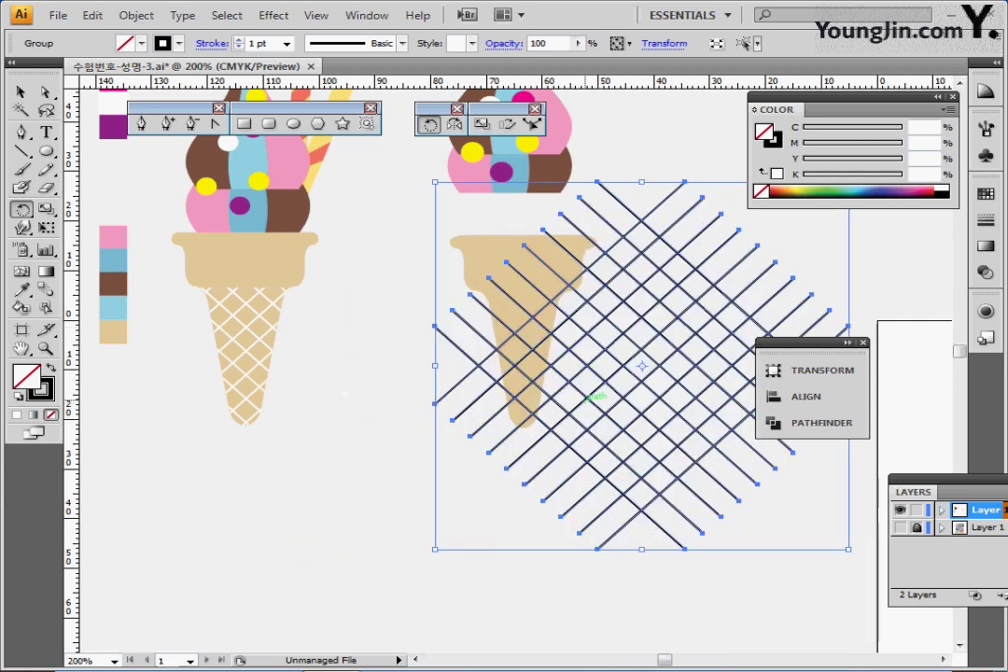
drag(589, 394, 757, 391)
drag(758, 341, 881, 408)
drag(620, 351, 786, 315)
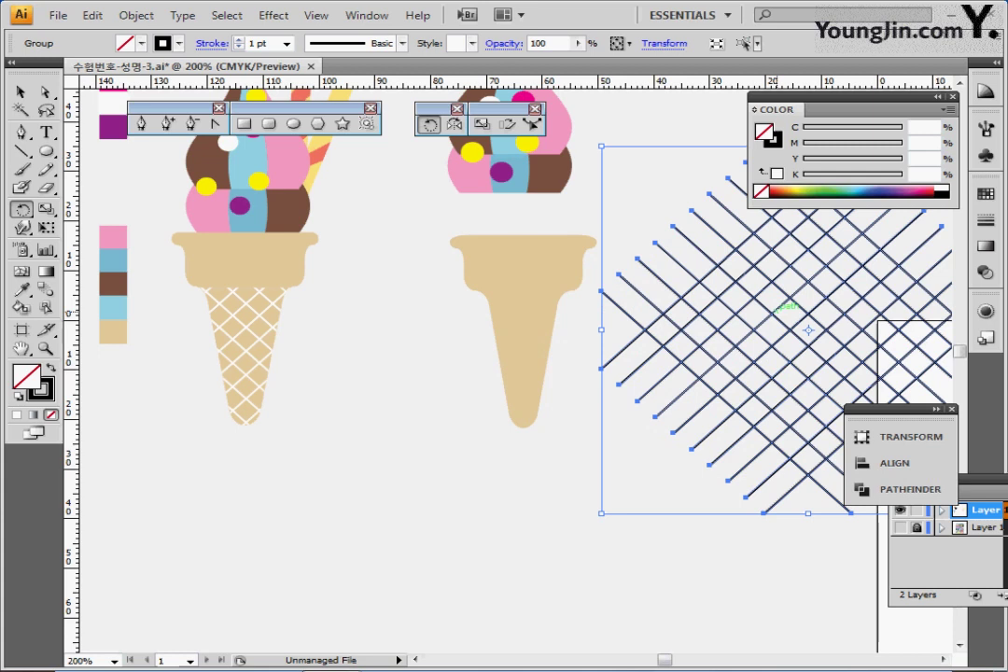
key(ctrl+s)
ctrl+click(599, 411)
- Shift the tan cone a little to the left, away from the lattice, and deselect it
click(47, 151)
click(21, 151)
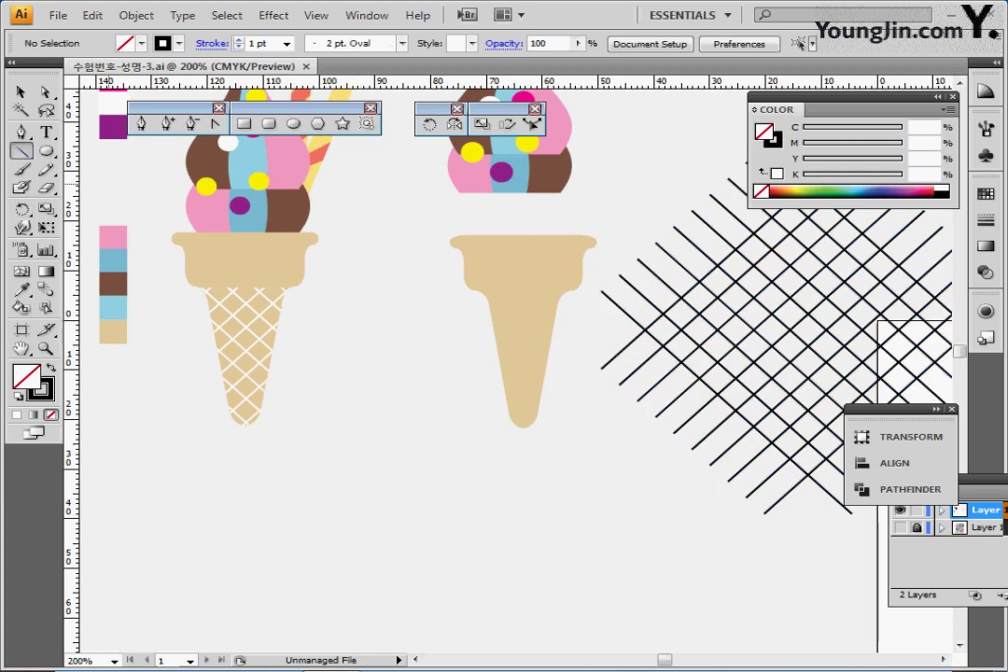
drag(531, 279, 473, 283)
key(ctrl+shift+a)
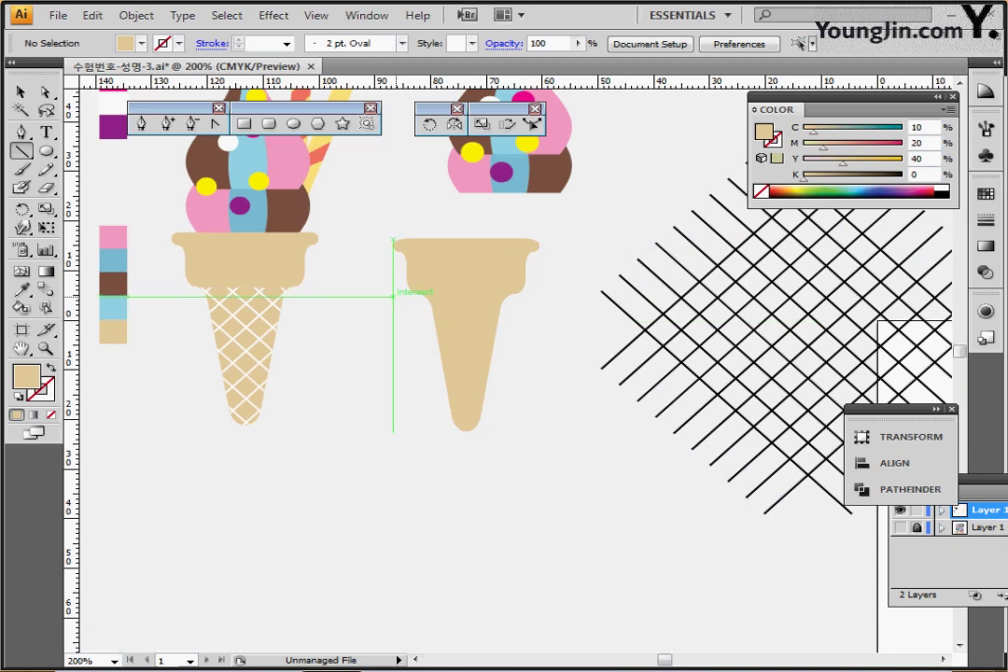
- Draw a horizontal line across the cone where the collar meets the taper, with a blue 1 pt stroke
drag(371, 295, 566, 295)
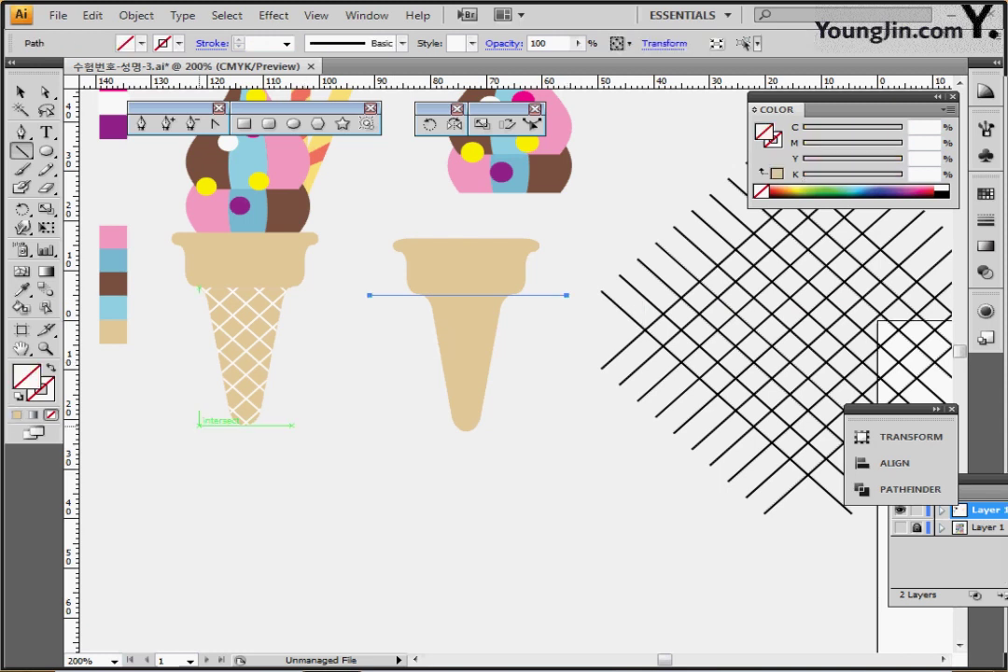
click(874, 192)
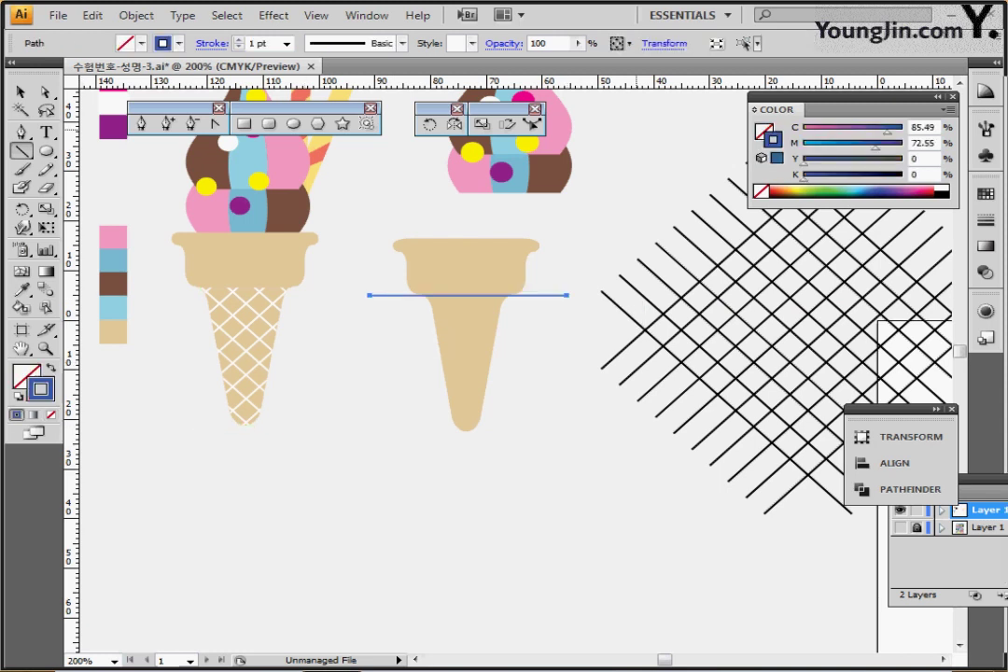
key(ctrl+shift+a)
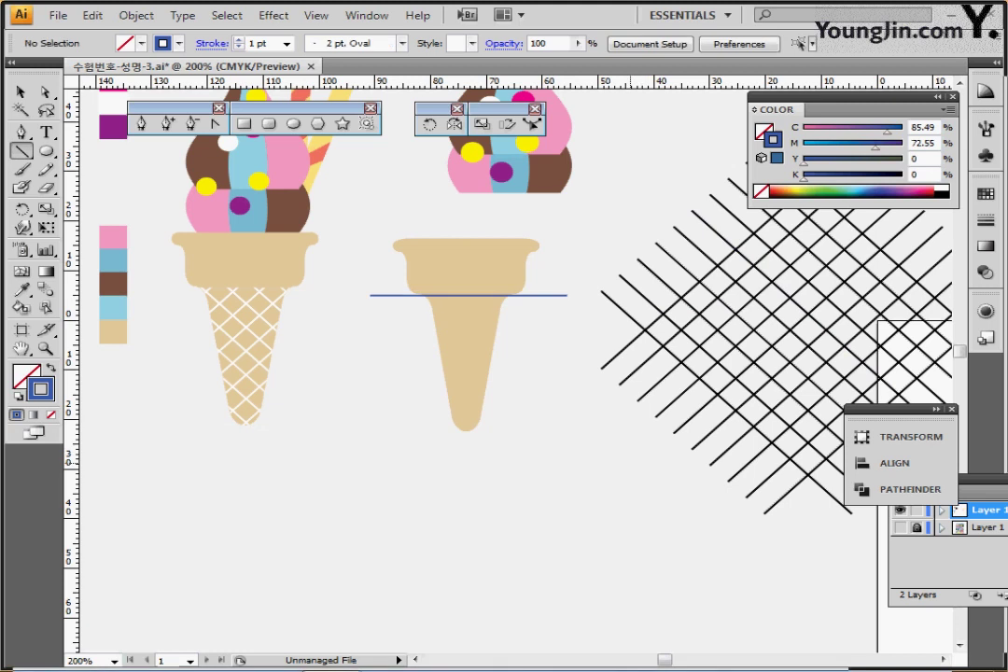
- Divide the cone along the blue line with Pathfinder and ungroup the resulting collar and tapered pieces
drag(362, 450, 486, 292)
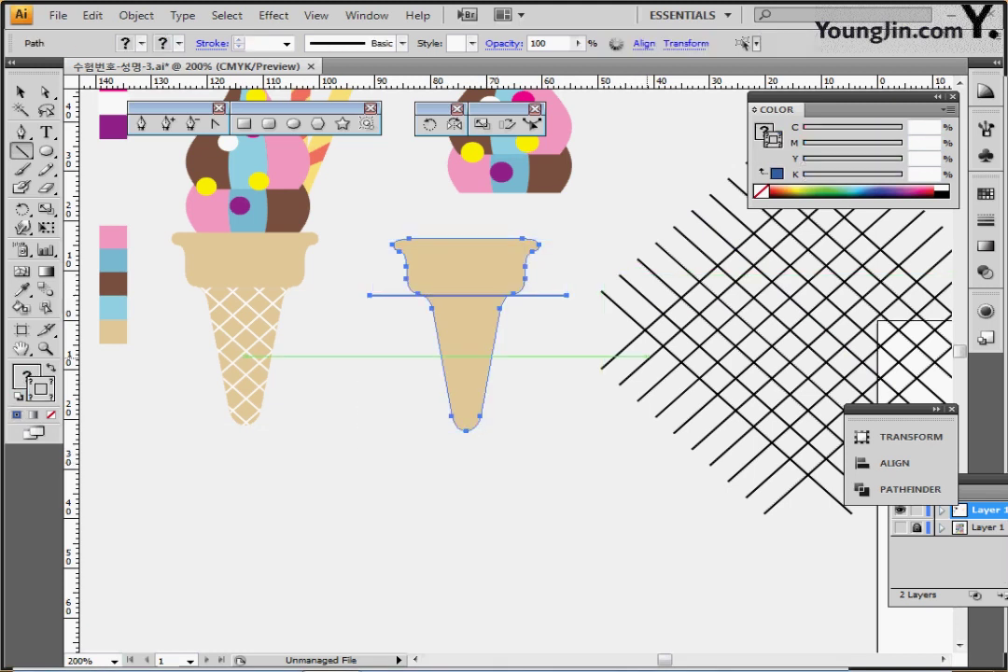
click(910, 489)
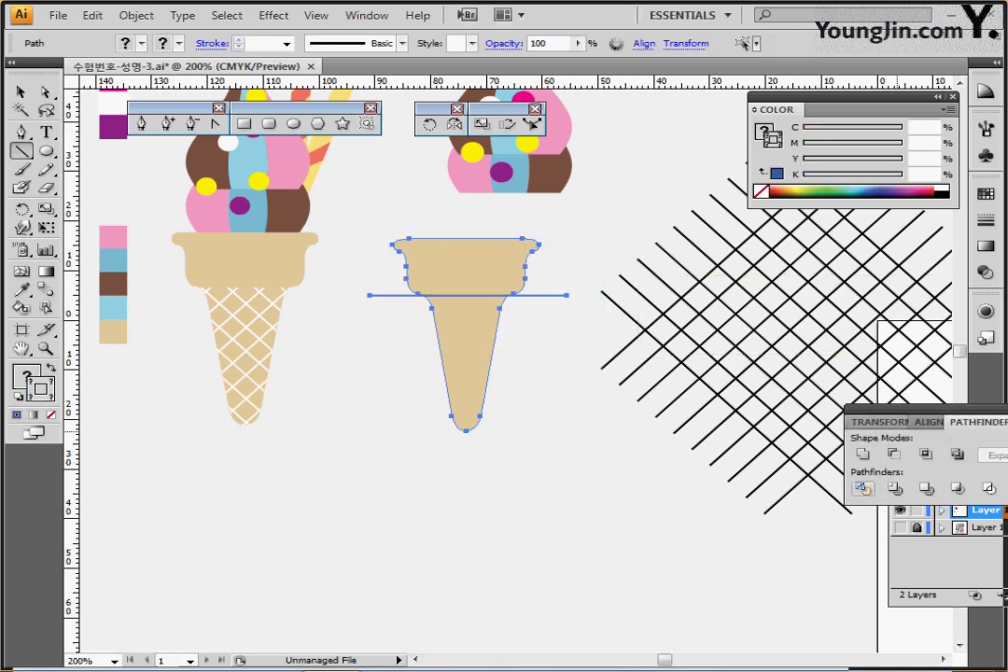
click(862, 488)
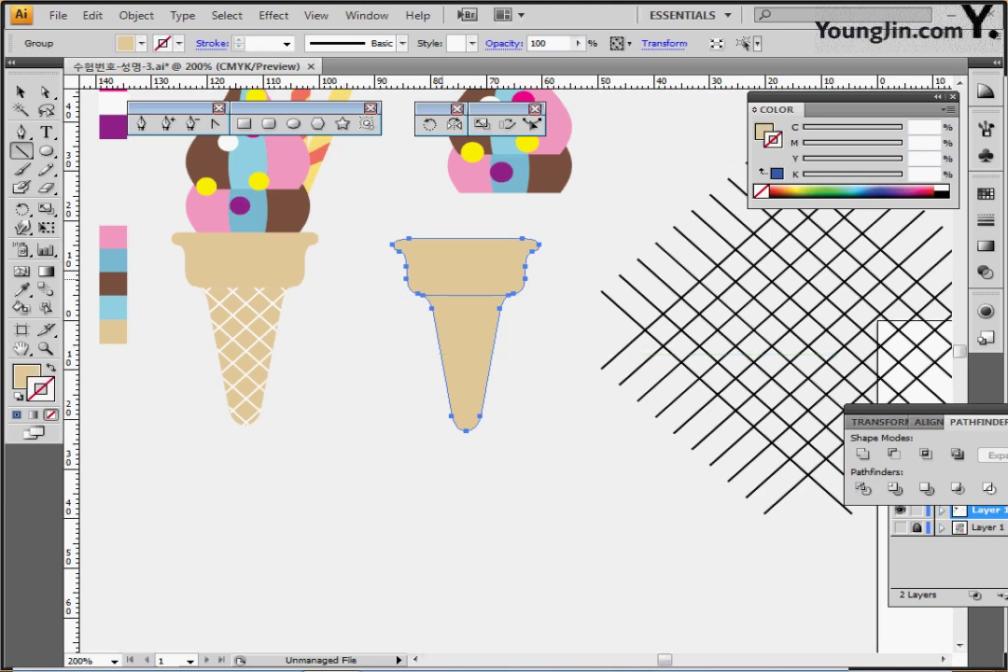
right_click(441, 279)
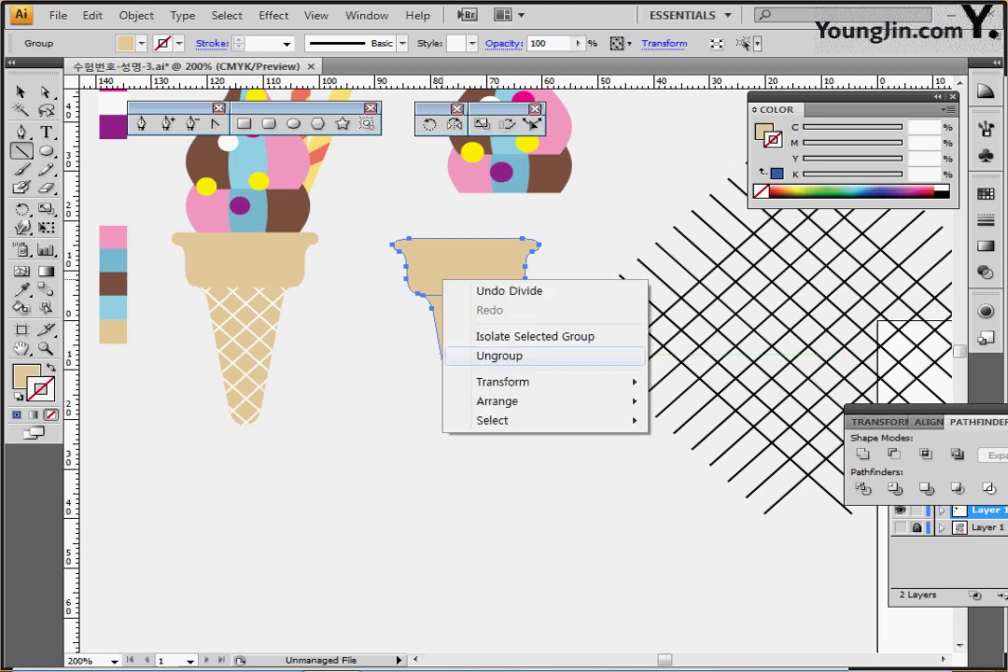
click(499, 356)
key(ctrl+shift+a)
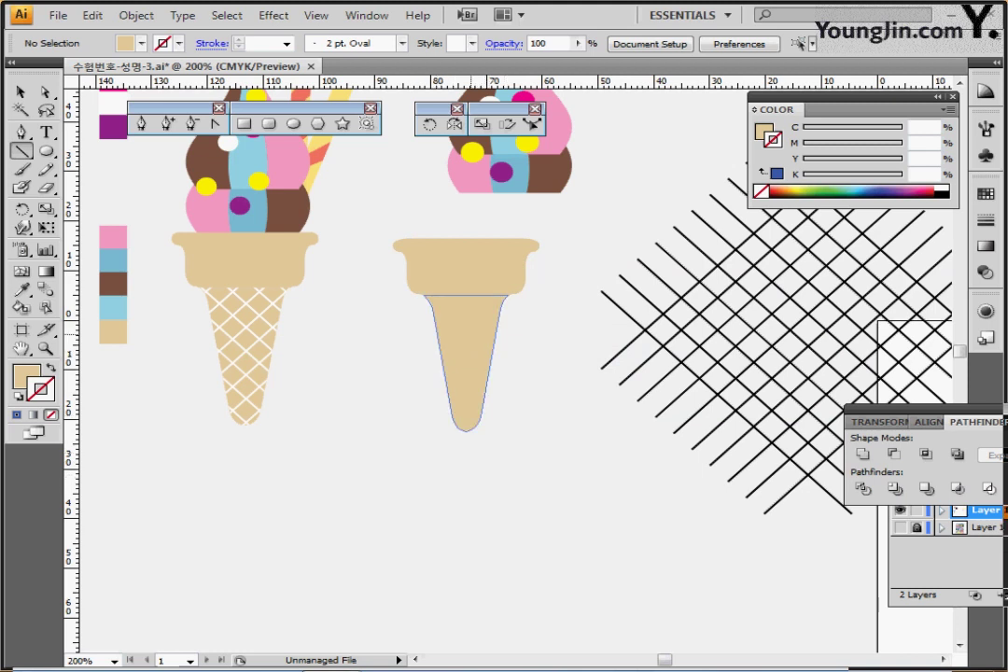
- Move the lattice group back over the cone, nudge it into position on the tapered part, and save the document
ctrl+click(468, 328)
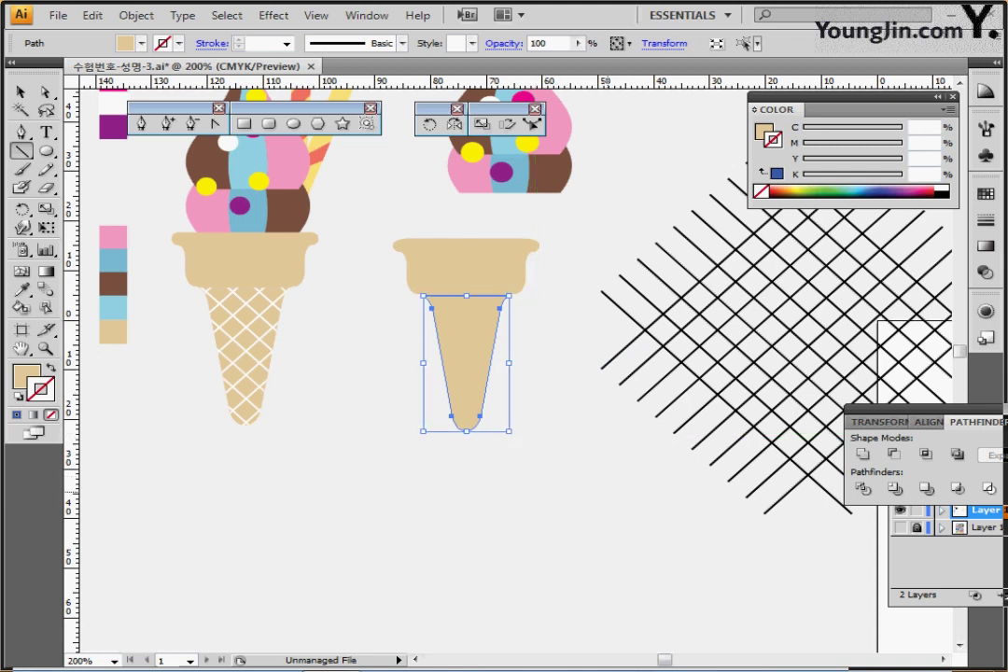
ctrl+click(724, 354)
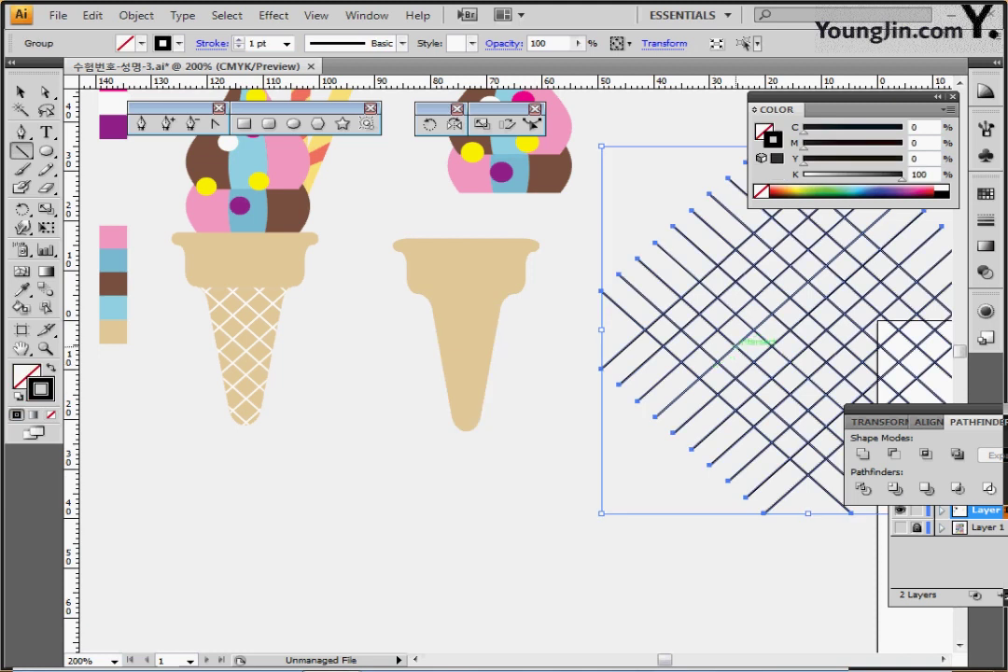
drag(716, 346, 403, 355)
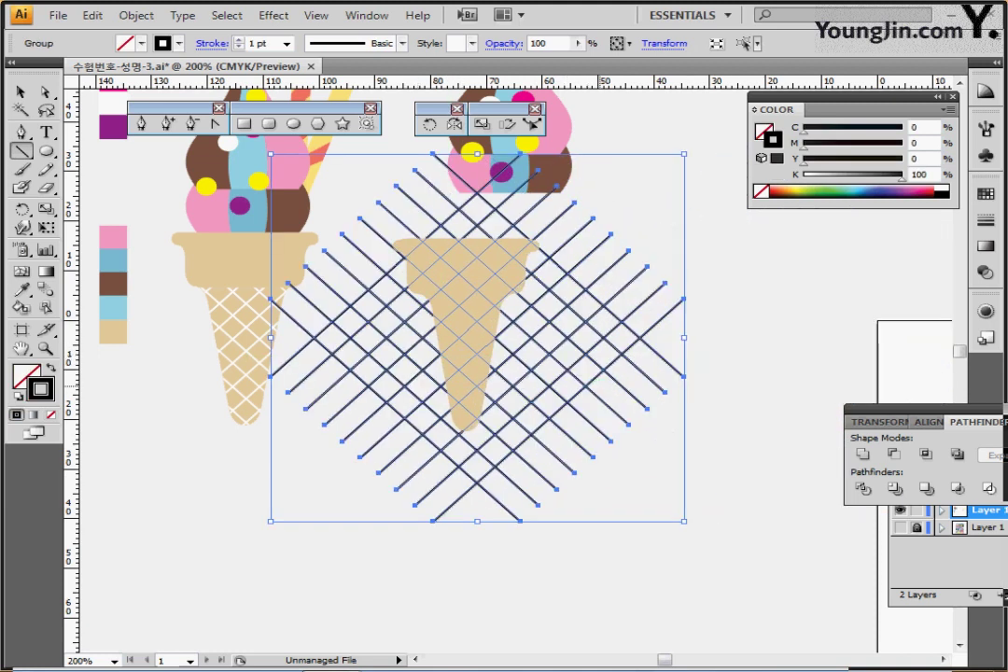
drag(588, 385, 595, 387)
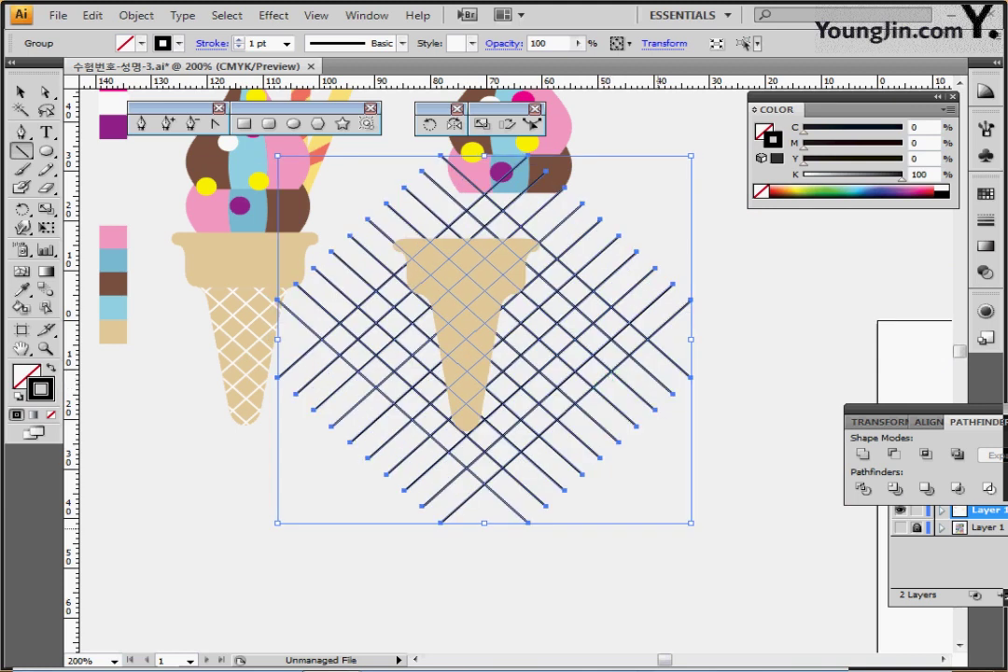
key(ctrl+shift+a)
key(ctrl+s)
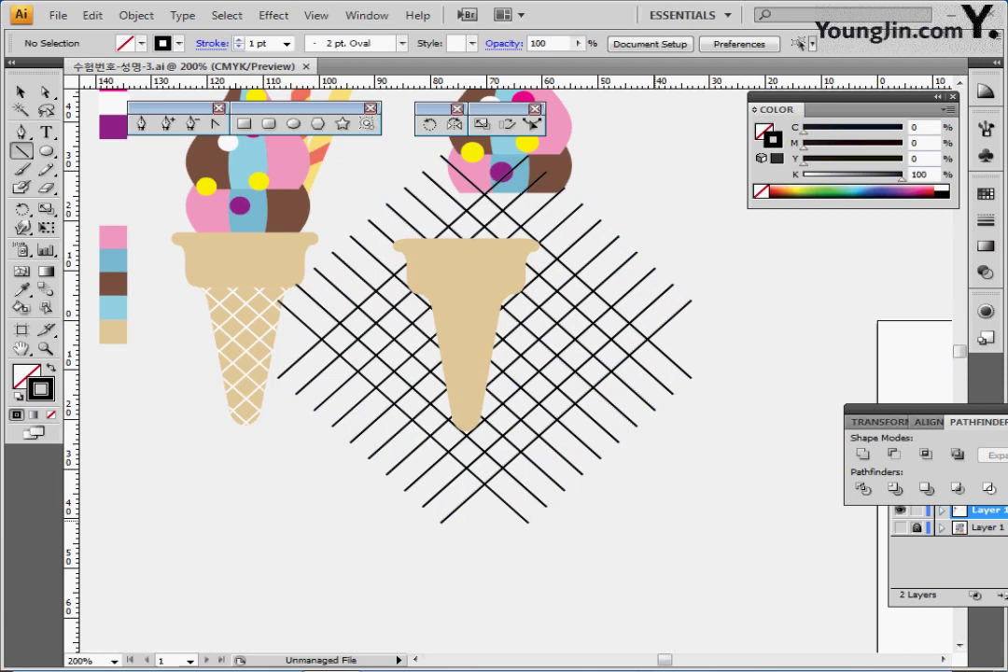
- Bring the lattice group in front of the cone
click(493, 342)
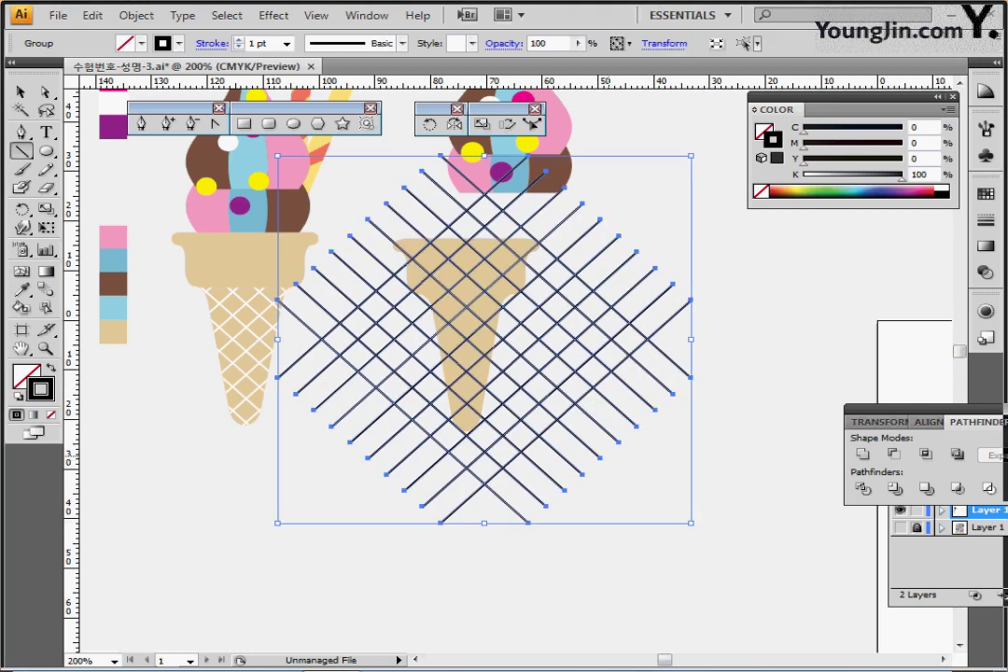
- Move the lattice slightly up and clip it with a copy of the tapered cone piece pasted in front
mouse_move(599, 448)
mouse_down()
mouse_move(602, 457)
mouse_move(599, 445)
mouse_up()
ctrl+click(706, 488)
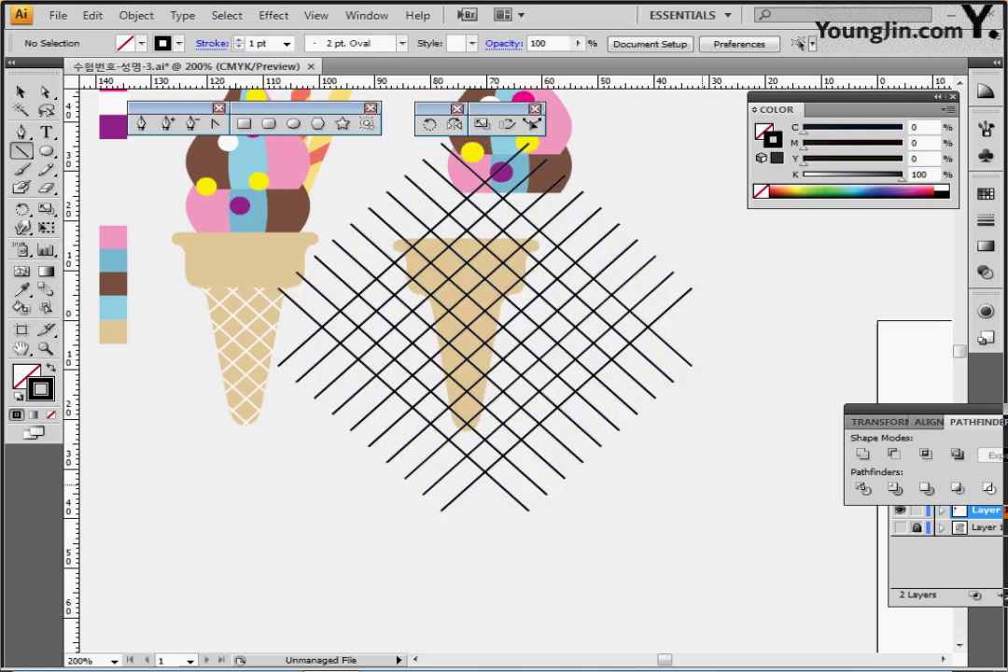
key(ctrl+f)
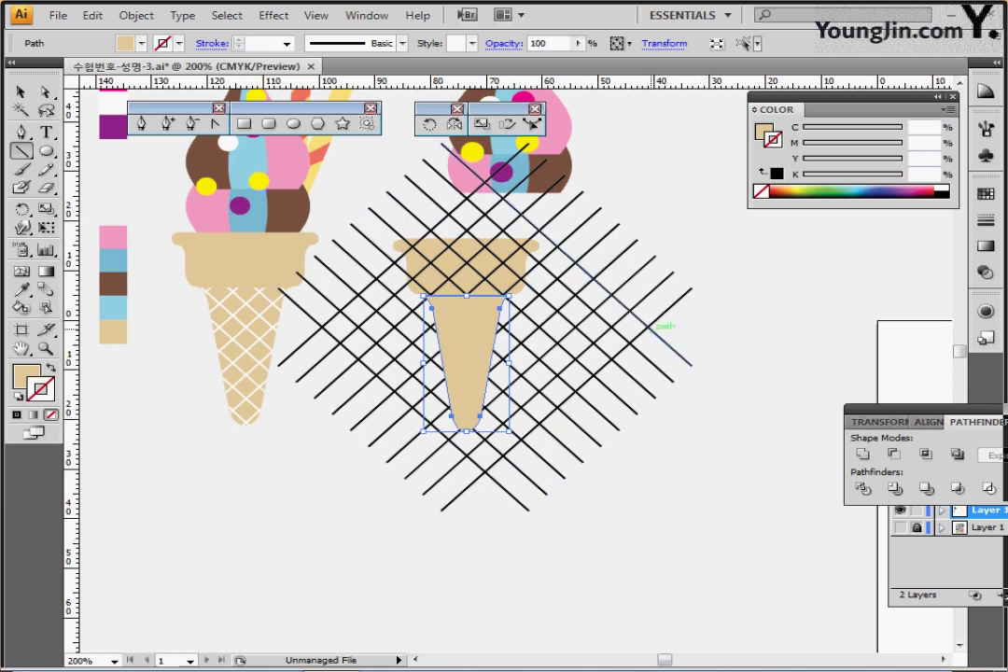
shift+click(653, 322)
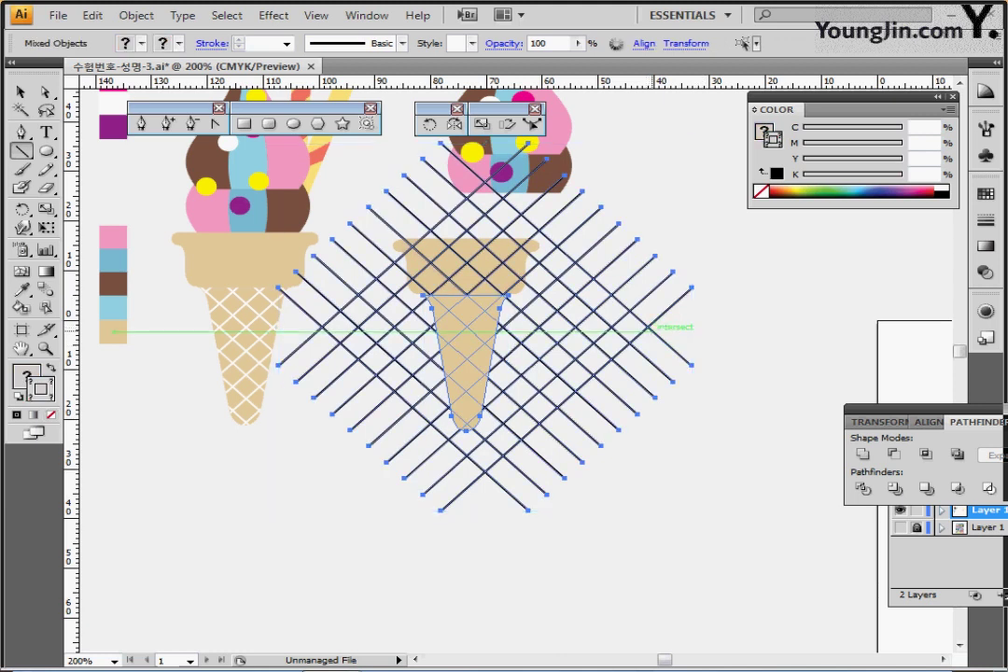
right_click(532, 296)
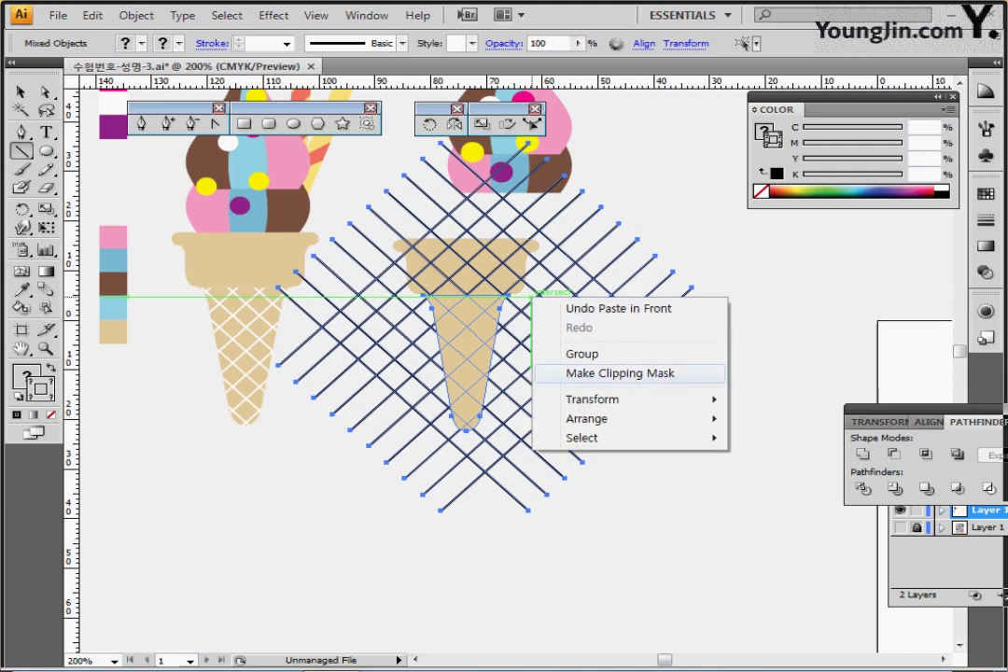
click(619, 372)
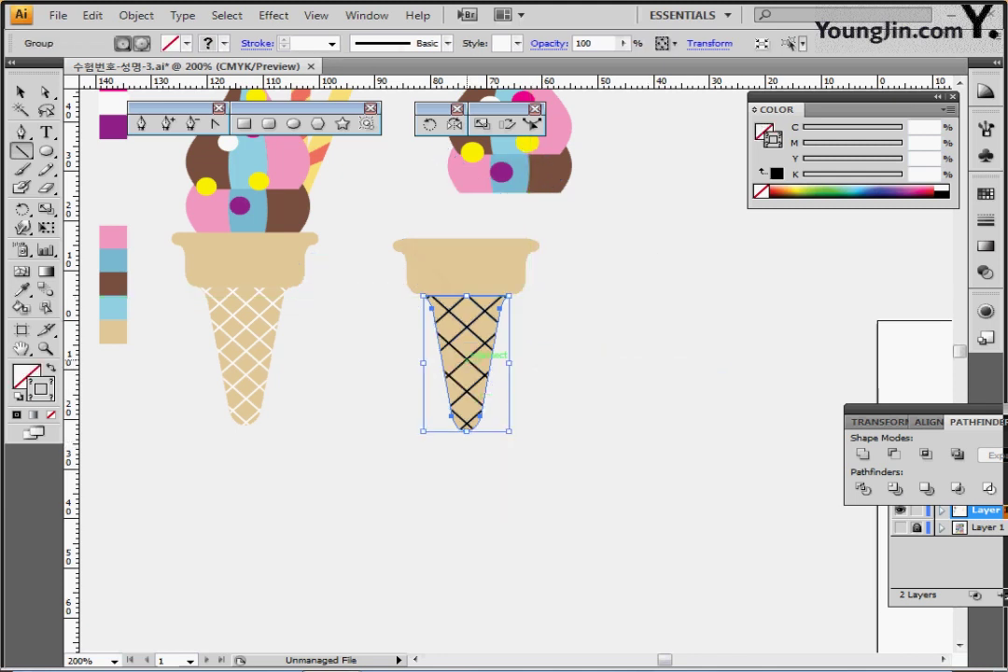
- Isolate the clipped lattice group and change its stroke color to white
ctrl+double_click(467, 360)
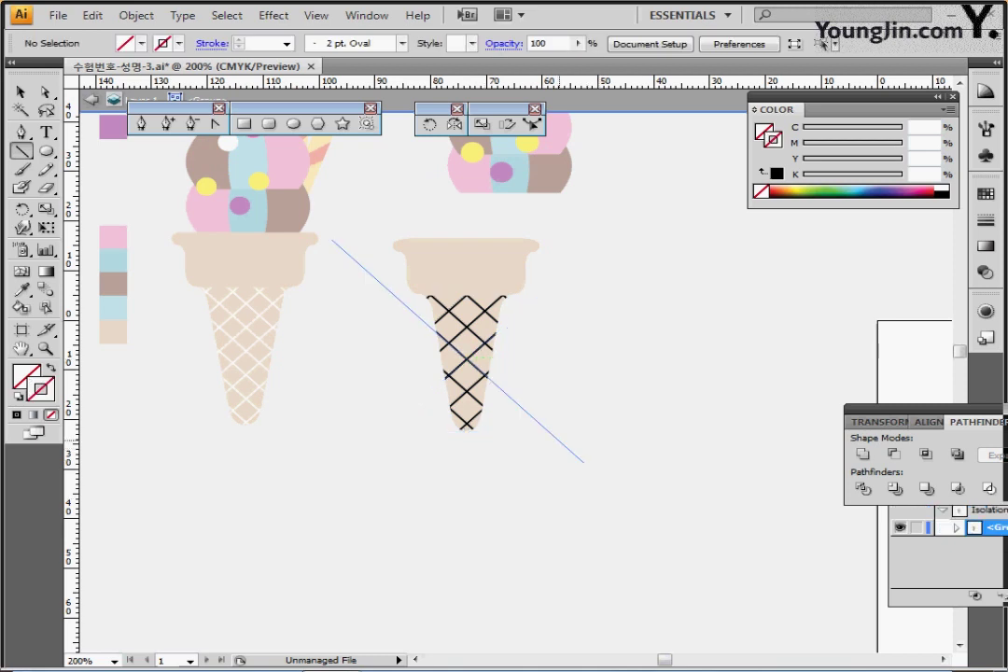
ctrl+click(559, 440)
click(187, 42)
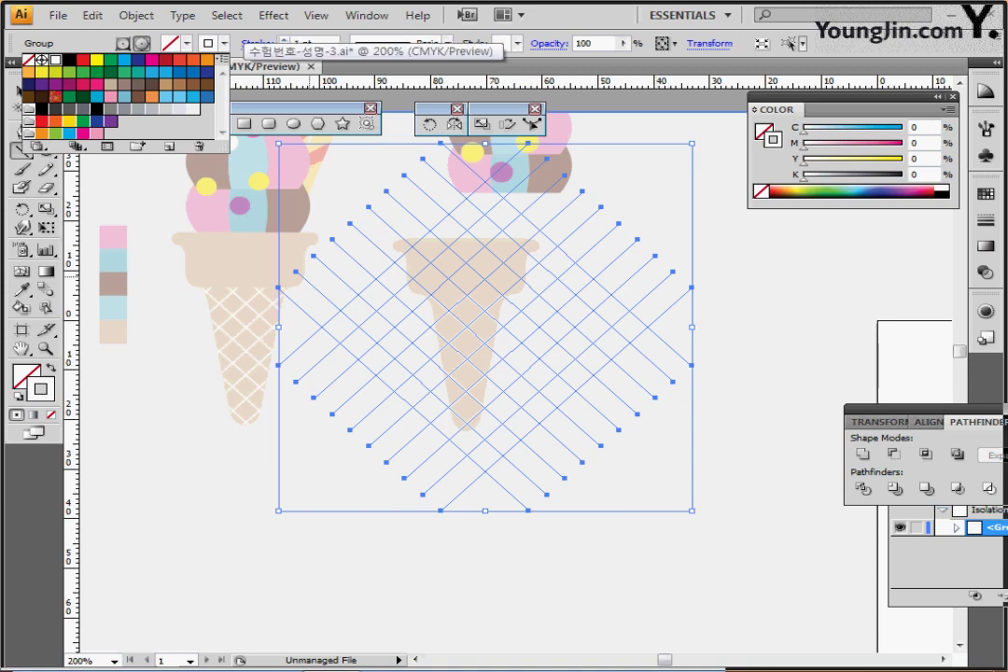
click(224, 43)
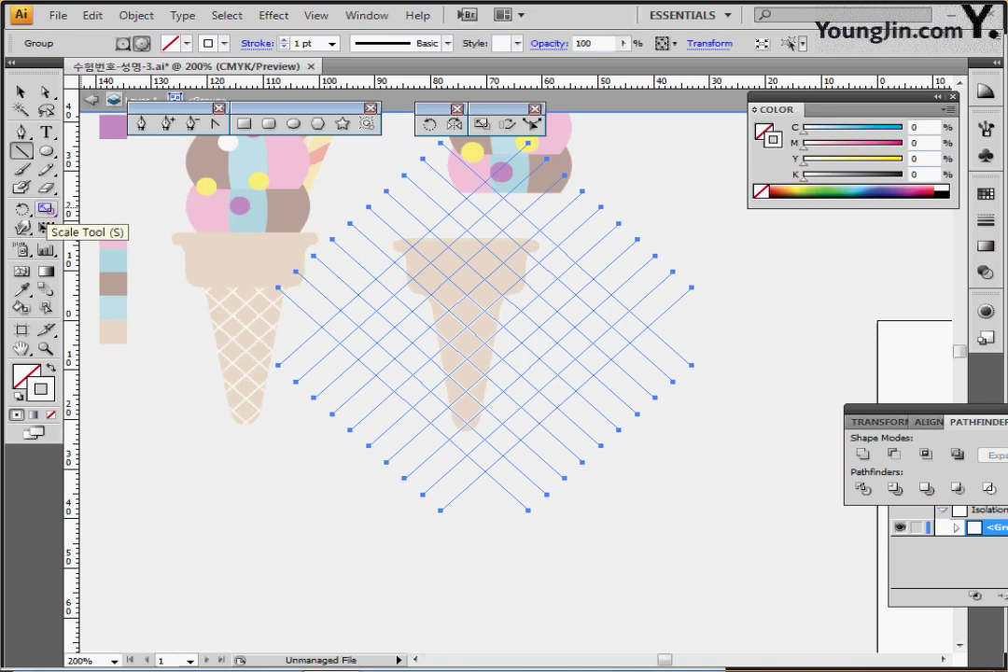
- Scale the lattice uniformly to 80% without scaling its strokes, and exit isolation mode
double_click(45, 209)
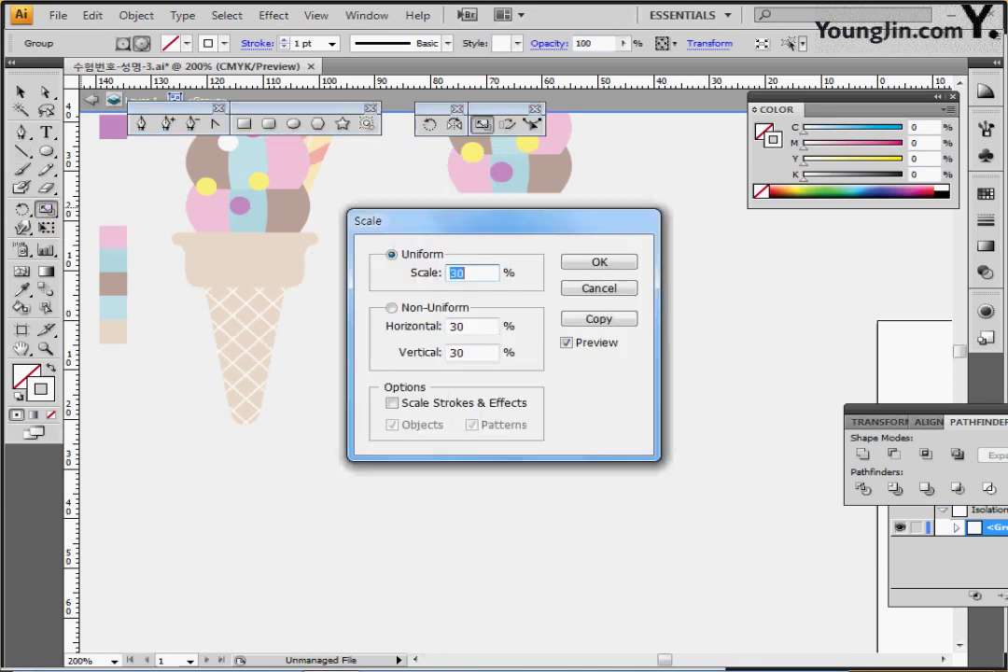
drag(450, 218, 714, 287)
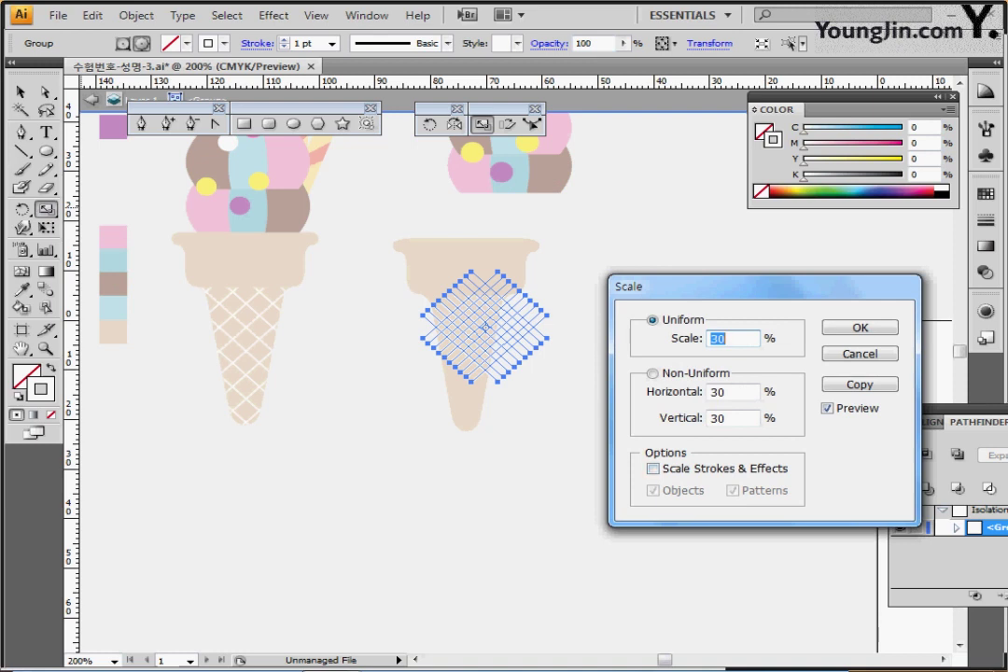
text(90)
key(Tab)
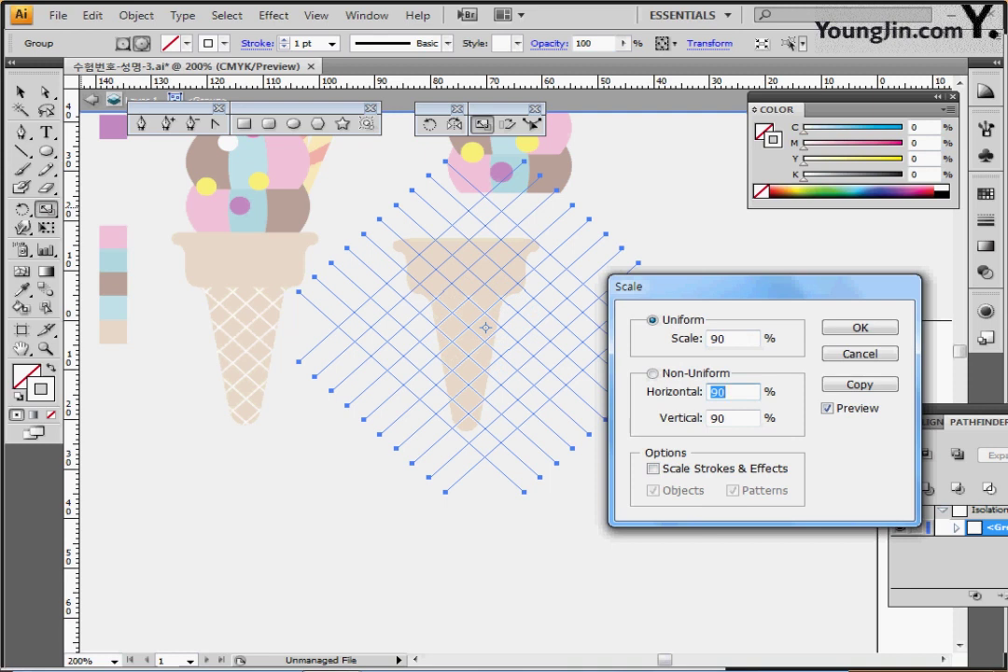
key(shift+Tab)
text(80)
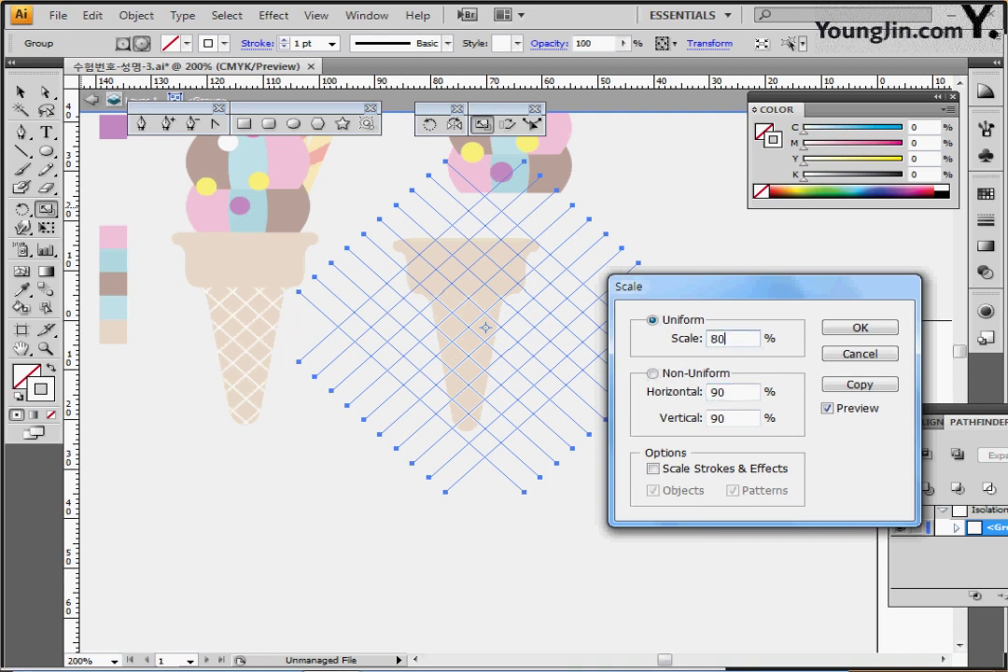
key(Tab)
key(Return)
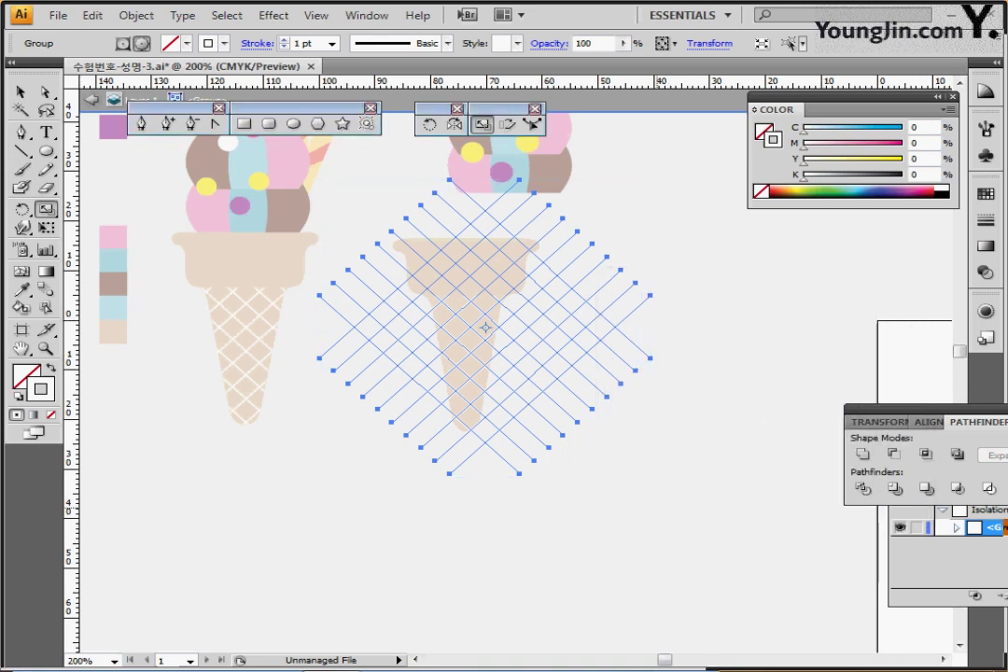
key(Escape)
key(ctrl+shift+a)
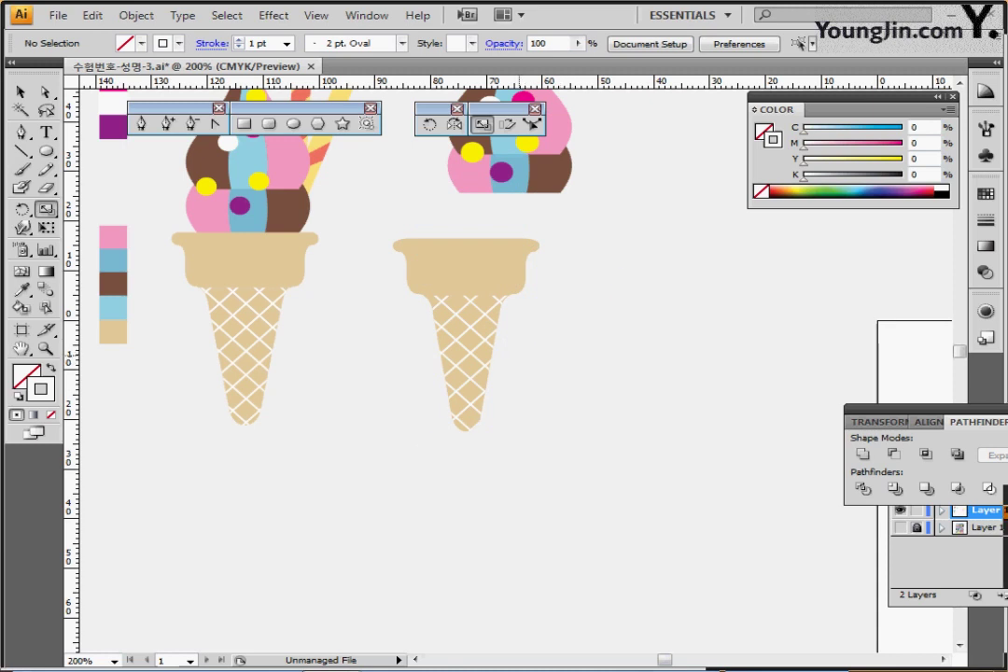
double_click(467, 363)
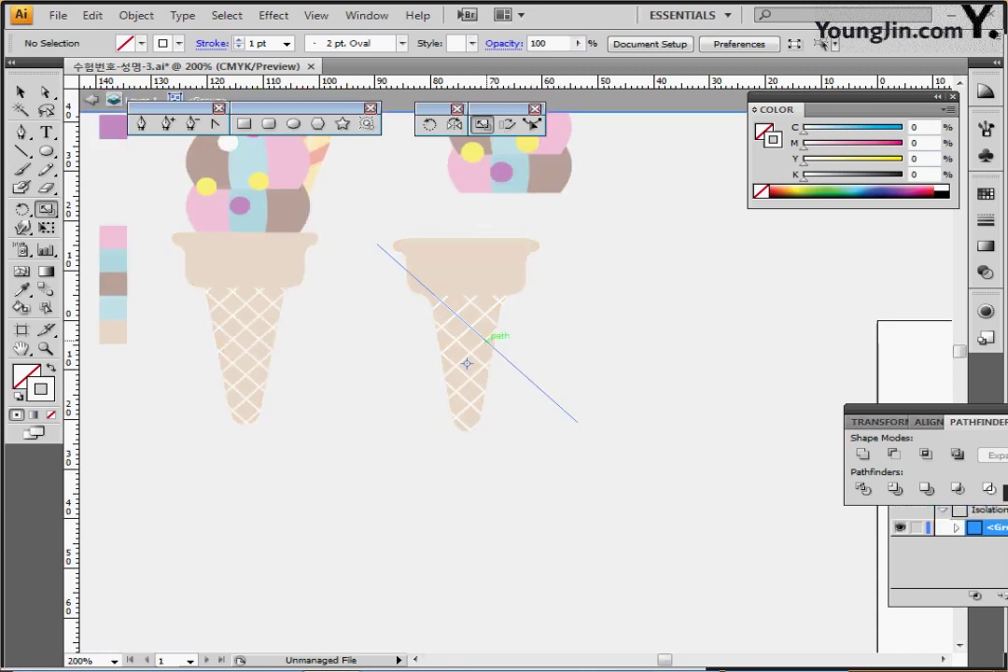
click(485, 327)
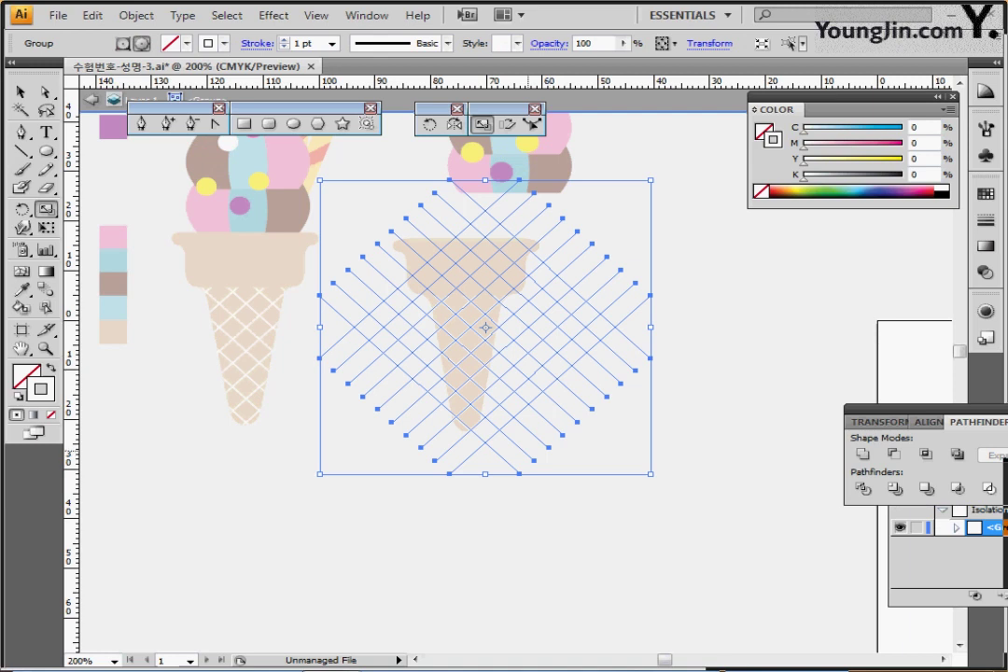
ctrl+double_click(620, 472)
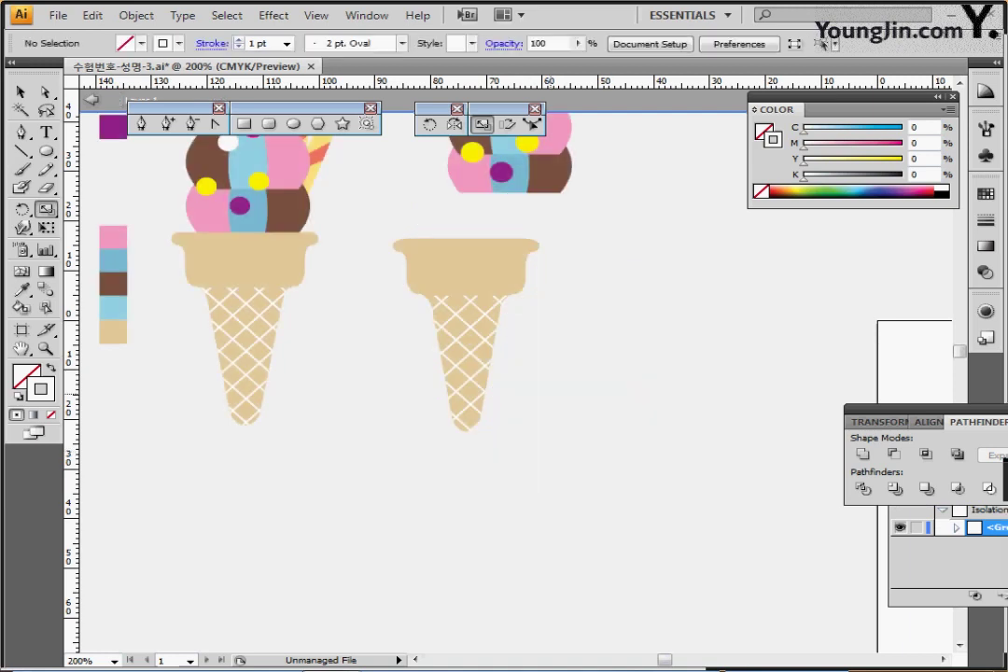
drag(620, 472, 569, 377)
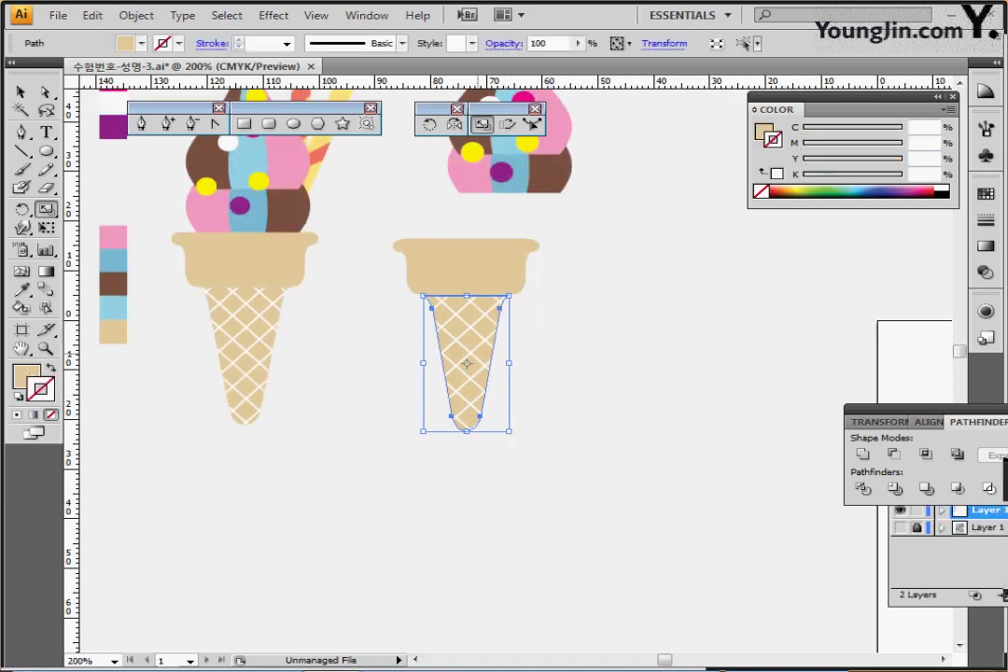
double_click(467, 364)
ctrl+double_click(598, 356)
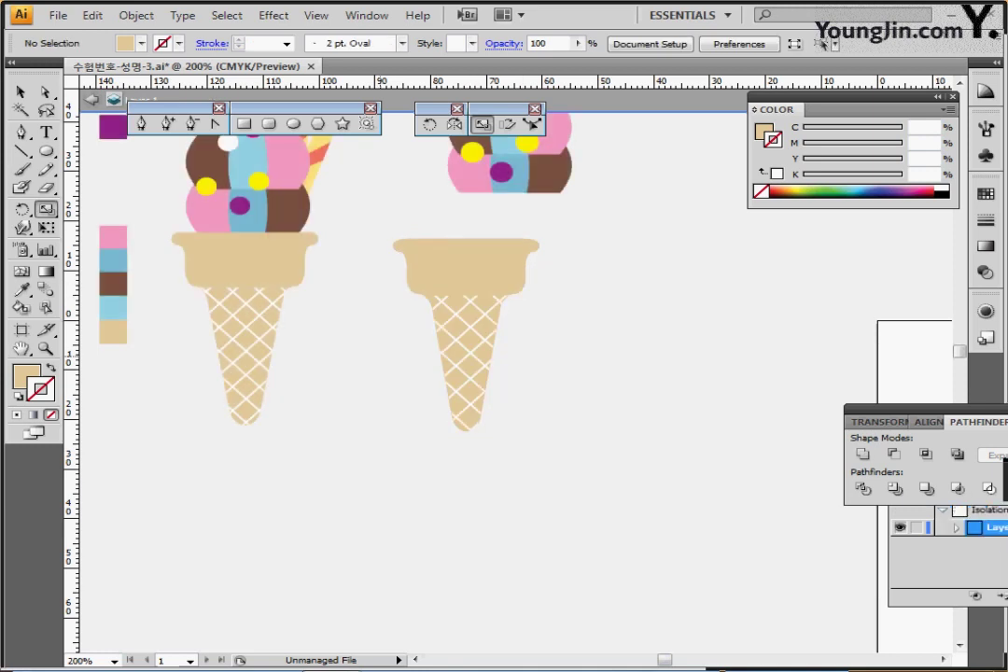
- Nudge the lattice left and up inside its clipping group, exit isolation mode, and save the document
ctrl+double_click(459, 379)
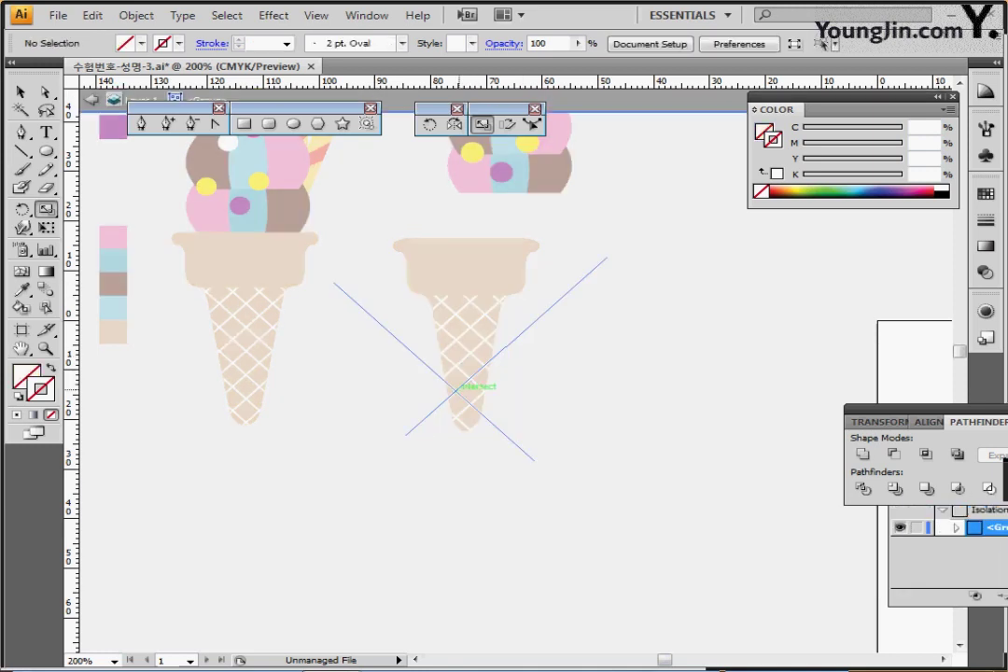
ctrl+click(459, 378)
key(Left)
key(Left)
key(Left)
key(Left)
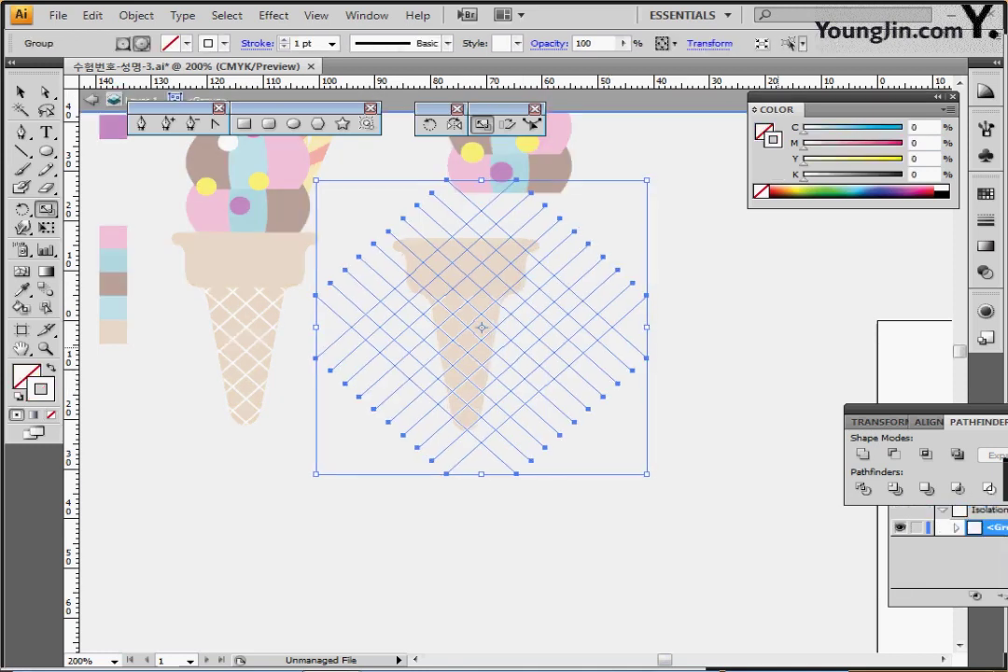
key(Up)
key(Up)
key(Up)
key(Right)
key(Right)
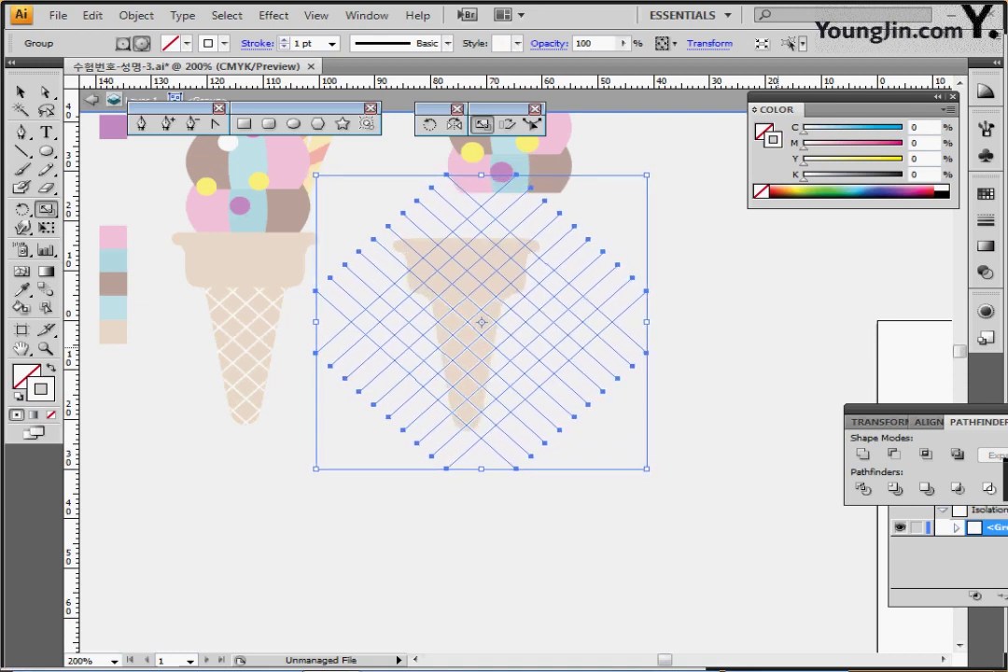
key(Escape)
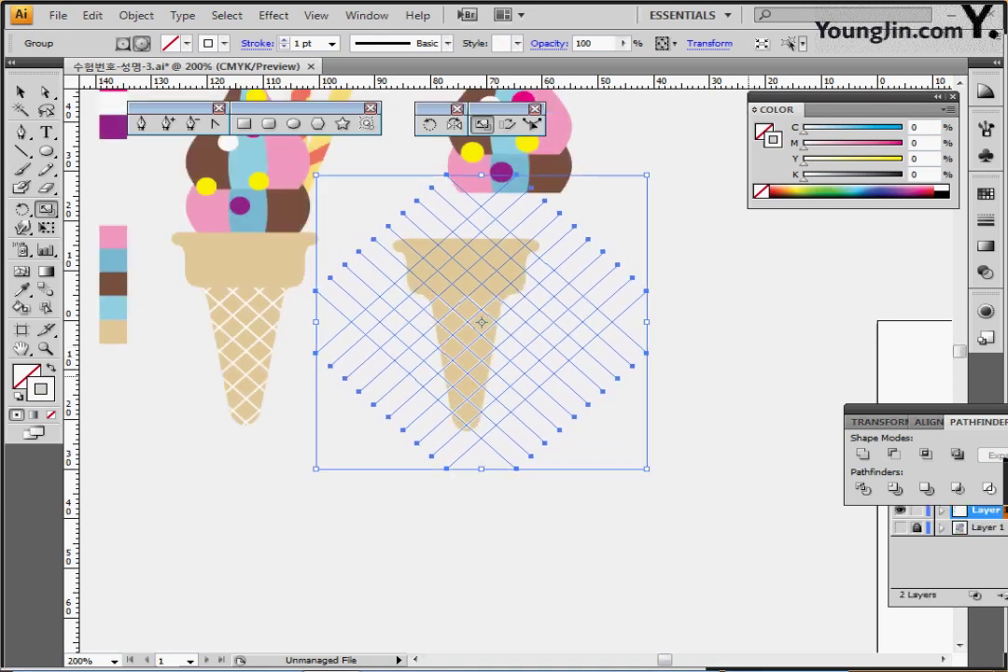
key(ctrl+shift+a)
key(ctrl+s)
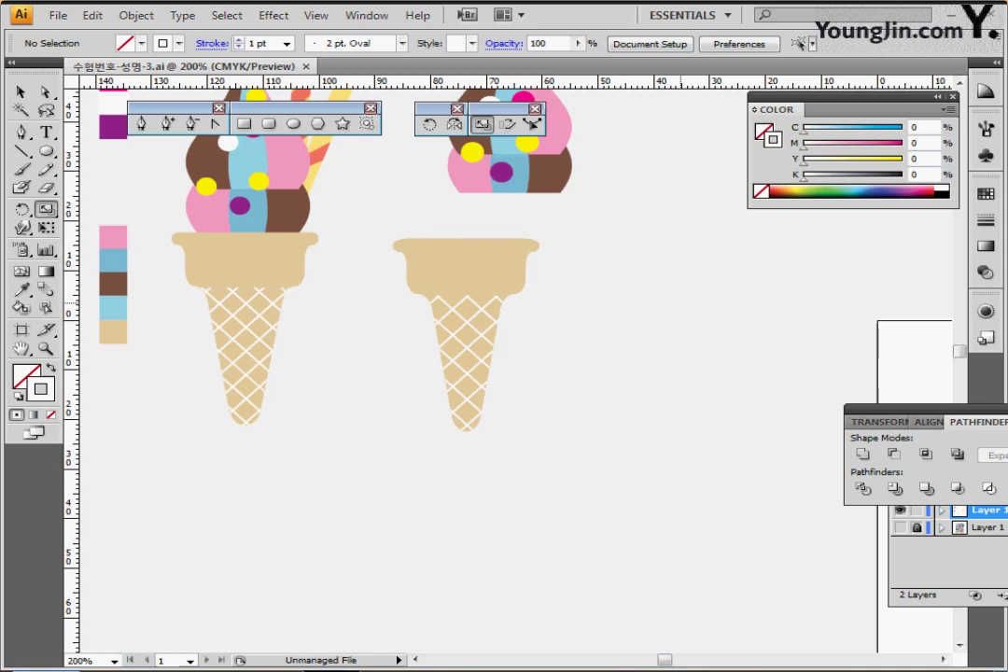
- Move the collar and waffle-patterned taper together up against the underside of the ice cream
drag(494, 264, 473, 355)
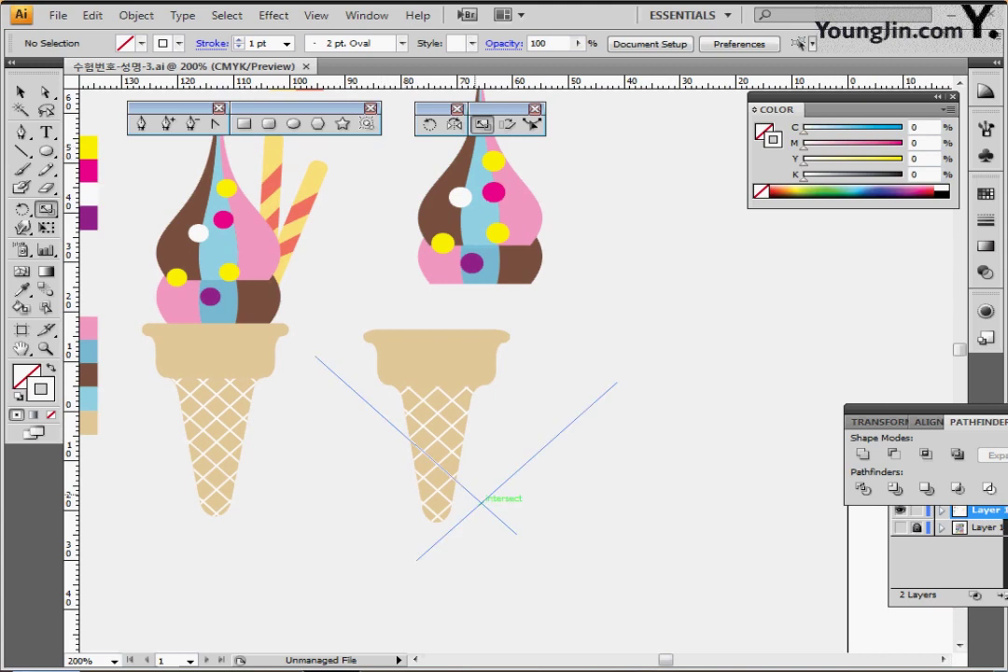
drag(361, 533, 370, 360)
drag(437, 370, 478, 318)
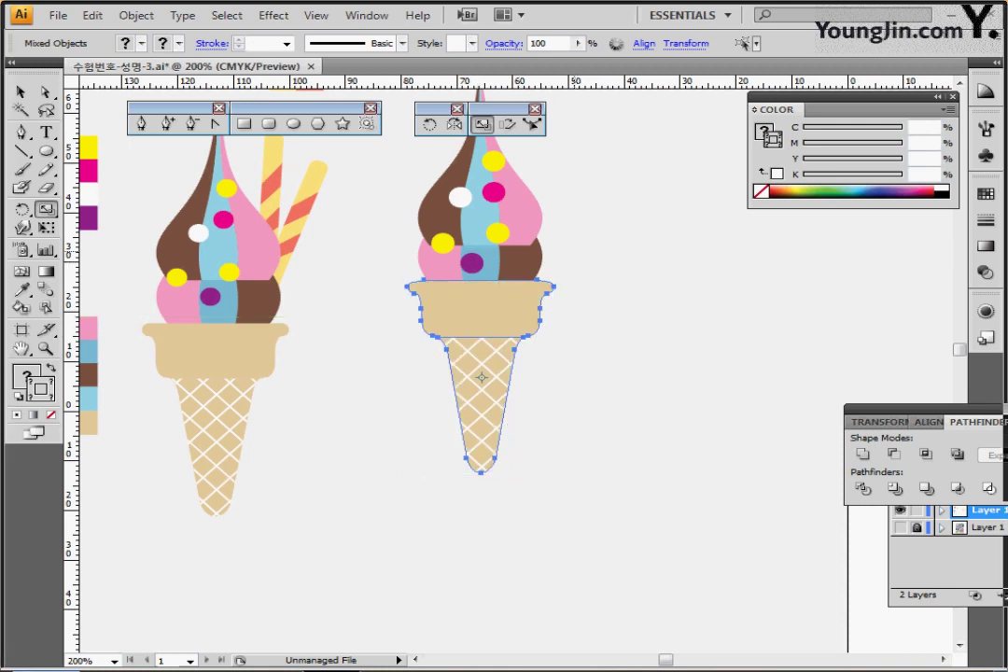
drag(607, 238, 555, 368)
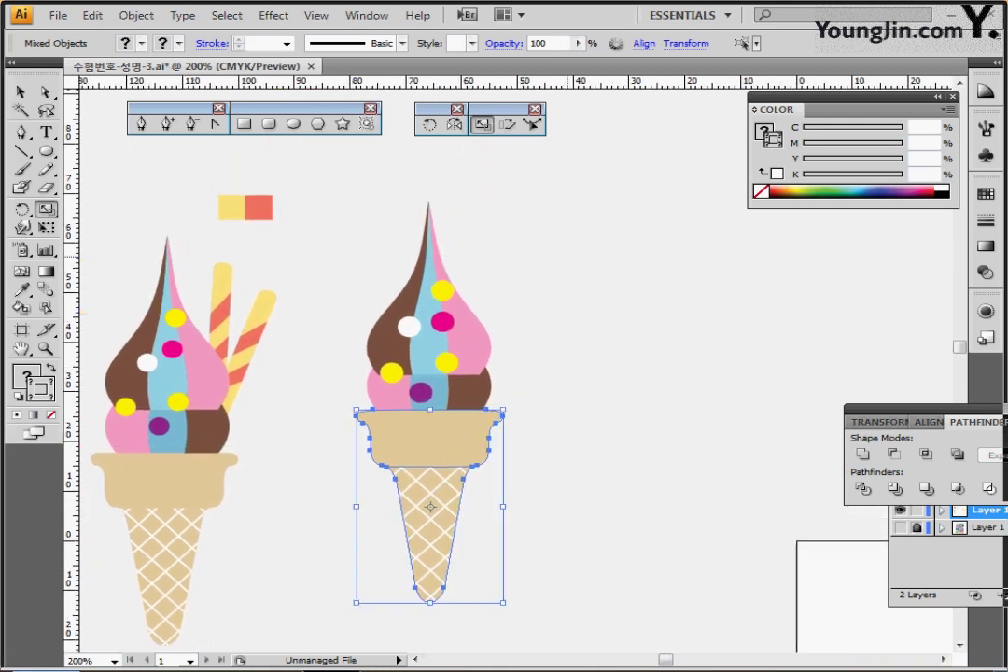
ctrl+click(567, 256)
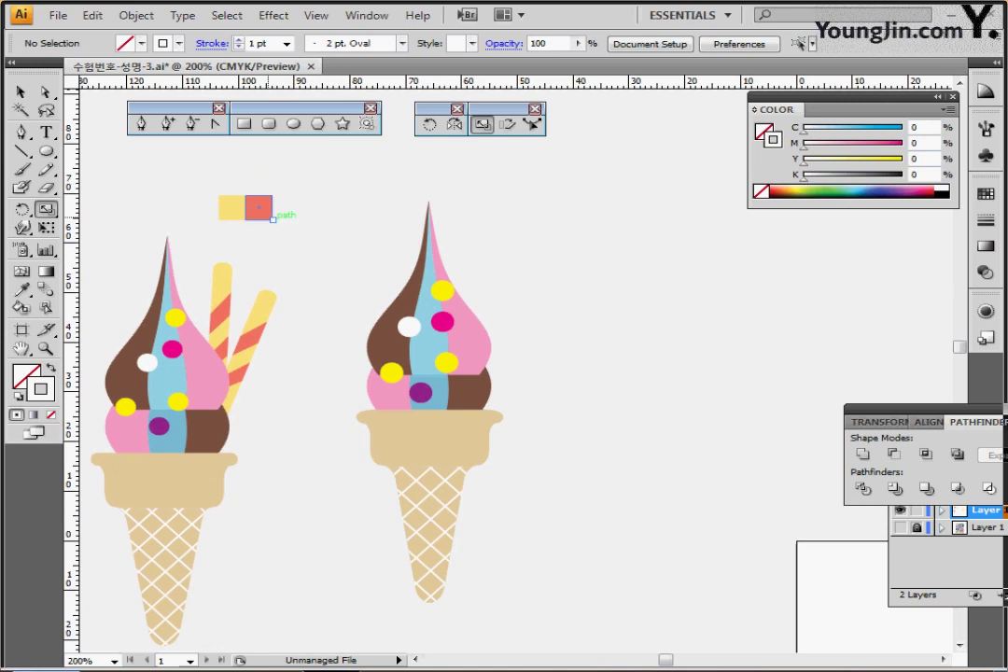
- Draw a tall, narrow rounded rectangle beside the cone, filled with the reference's pale yellow and without a stroke
click(234, 207)
key(ctrl+shift+a)
click(244, 124)
click(268, 123)
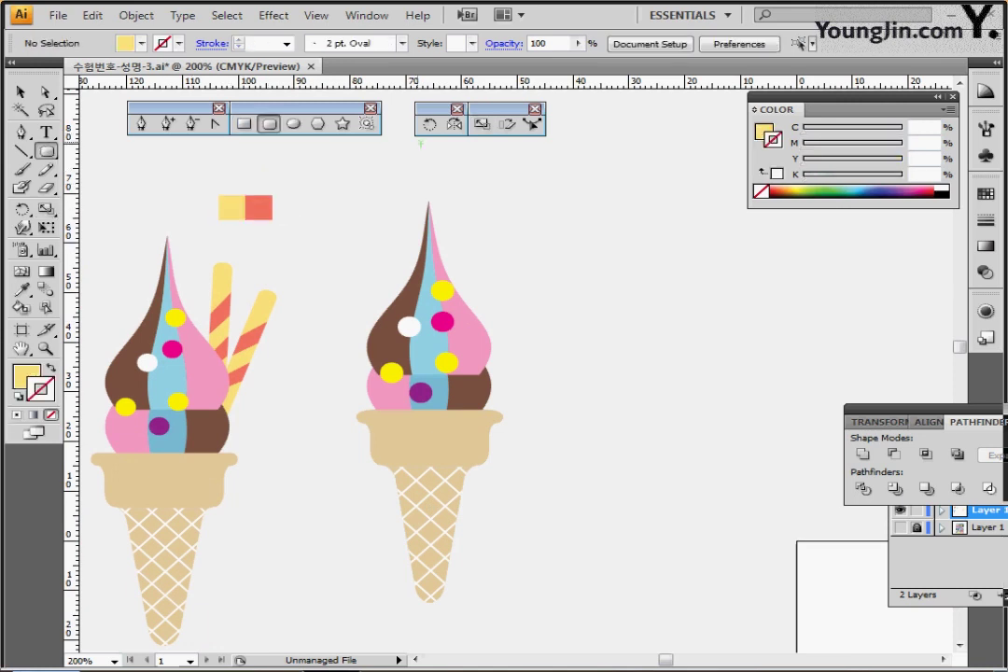
drag(525, 247, 552, 480)
drag(537, 362, 553, 482)
drag(552, 364, 564, 409)
drag(605, 449, 581, 379)
ctrl+click(582, 379)
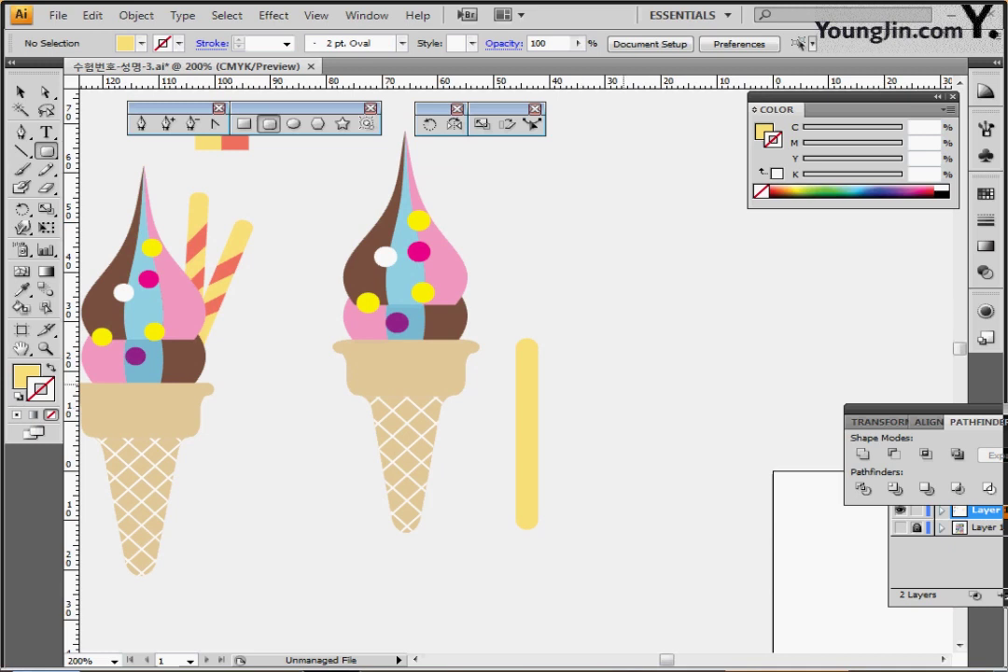
- Cut the pale yellow stick with diagonal Knife tool strokes to form two slanted bands across its middle
key(shift+e)
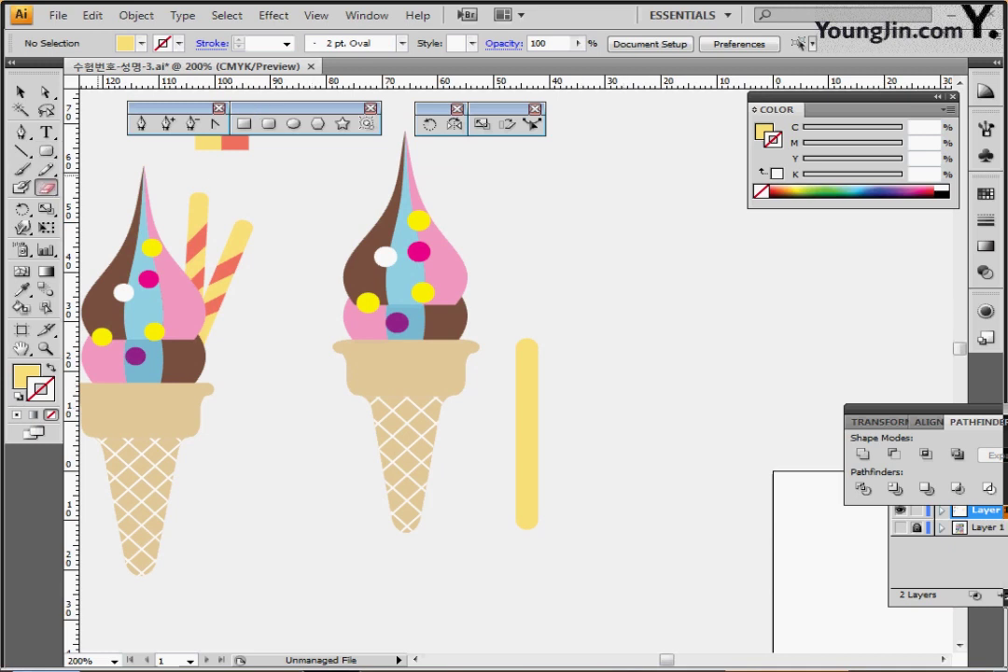
click(45, 186)
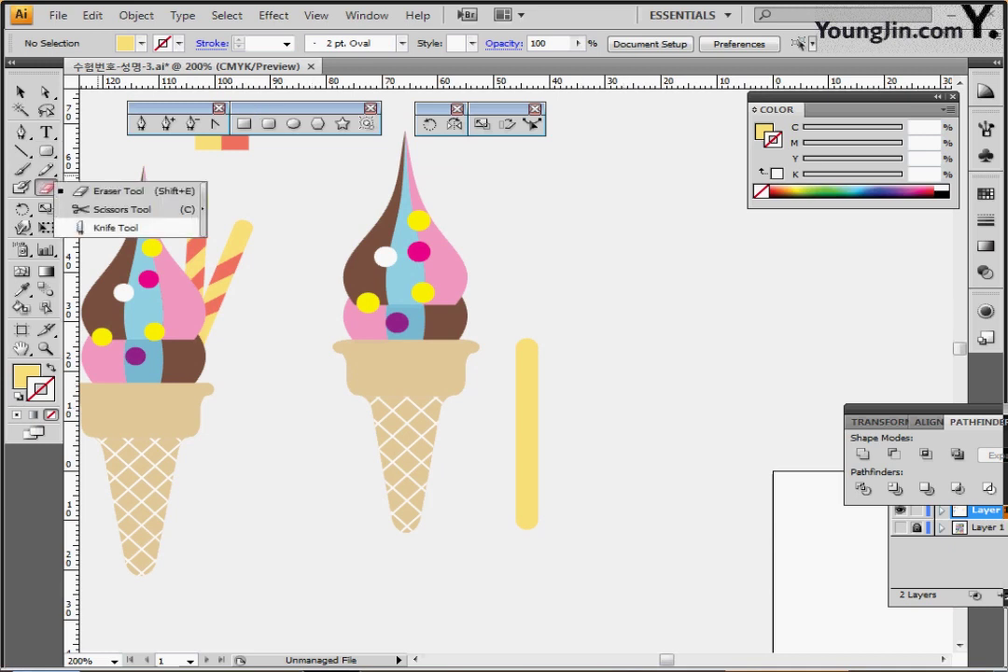
click(116, 227)
ctrl+click(530, 430)
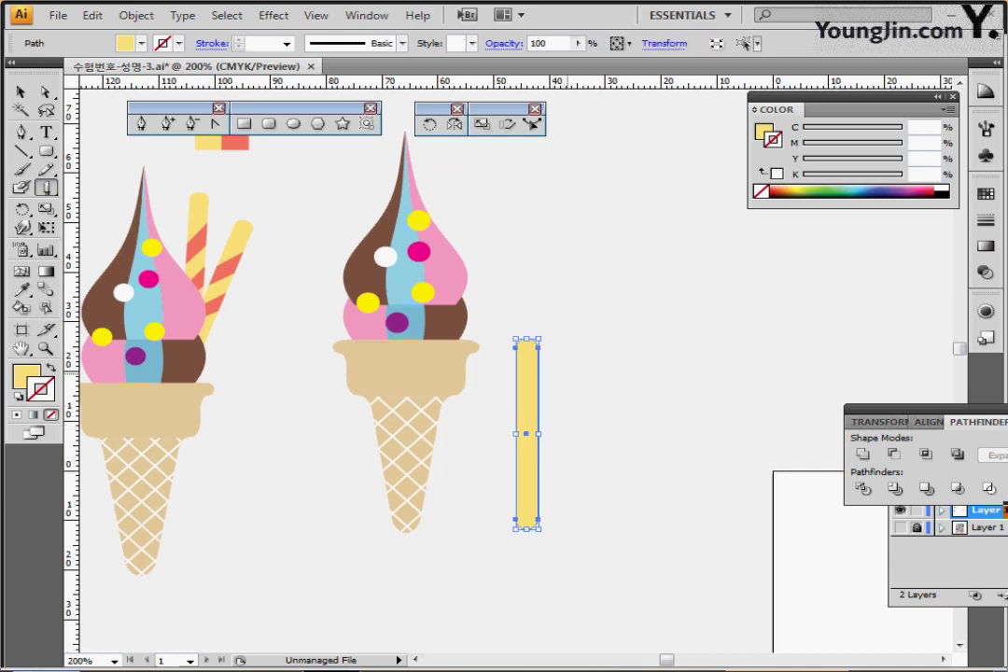
key(ctrl+z)
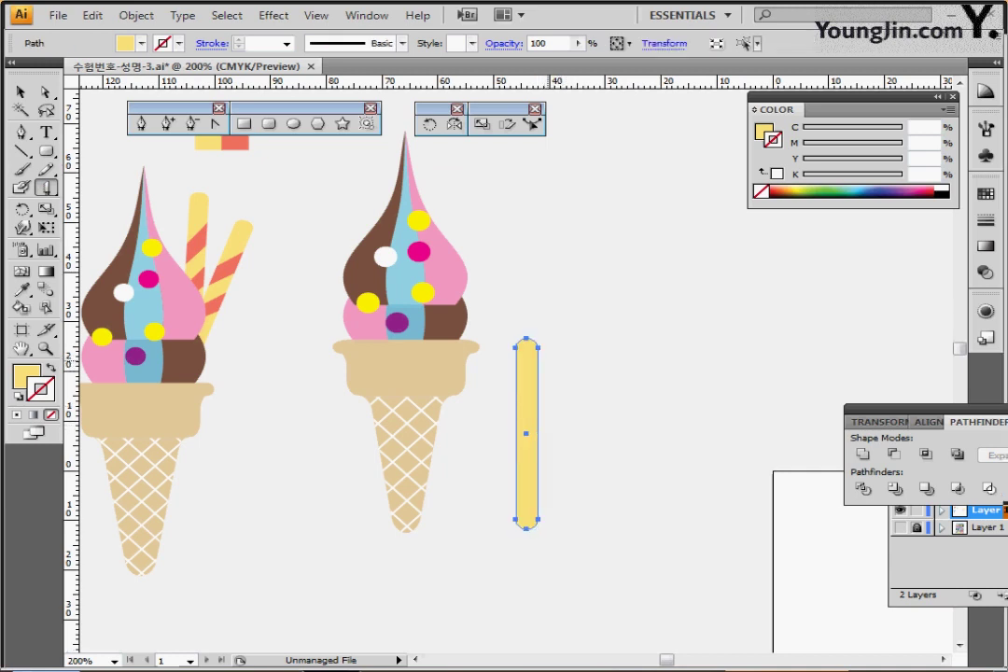
mouse_move(557, 350)
mouse_down()
mouse_move(504, 426)
mouse_move(522, 419)
mouse_move(501, 452)
mouse_up()
drag(544, 401, 504, 467)
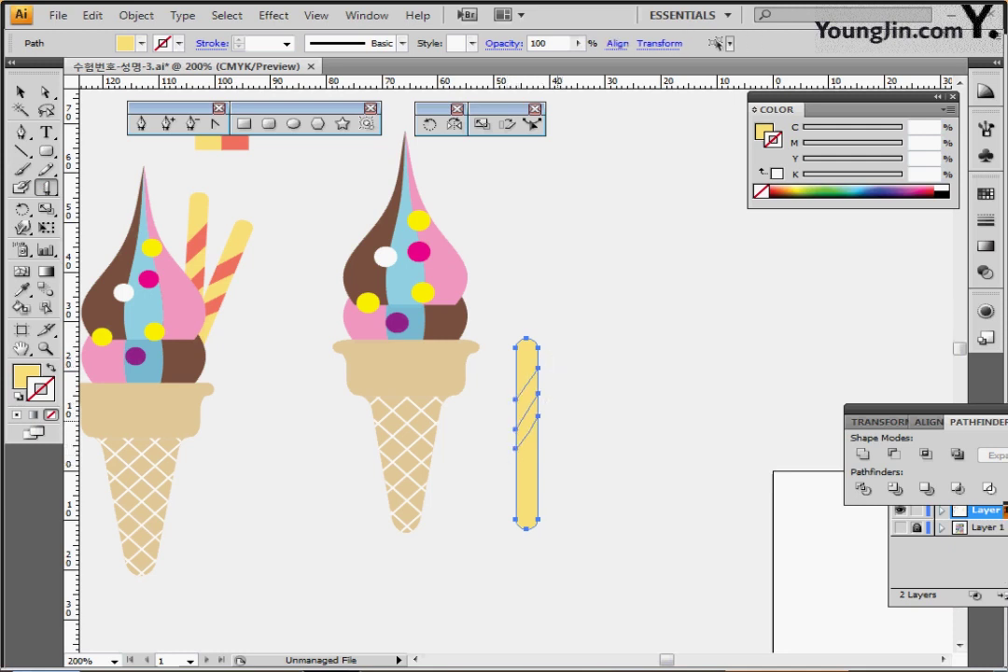
- Fill the two slanted bands of the stick with the coral red from the reference swatch, and deselect everything
ctrl+click(587, 420)
ctrl+click(537, 387)
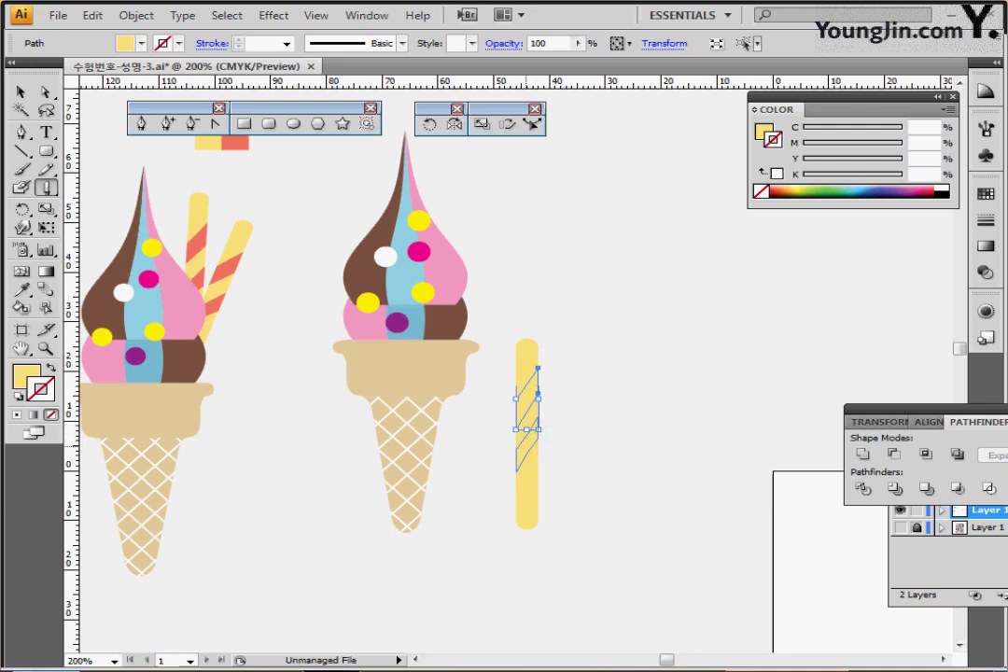
ctrl+shift+click(531, 438)
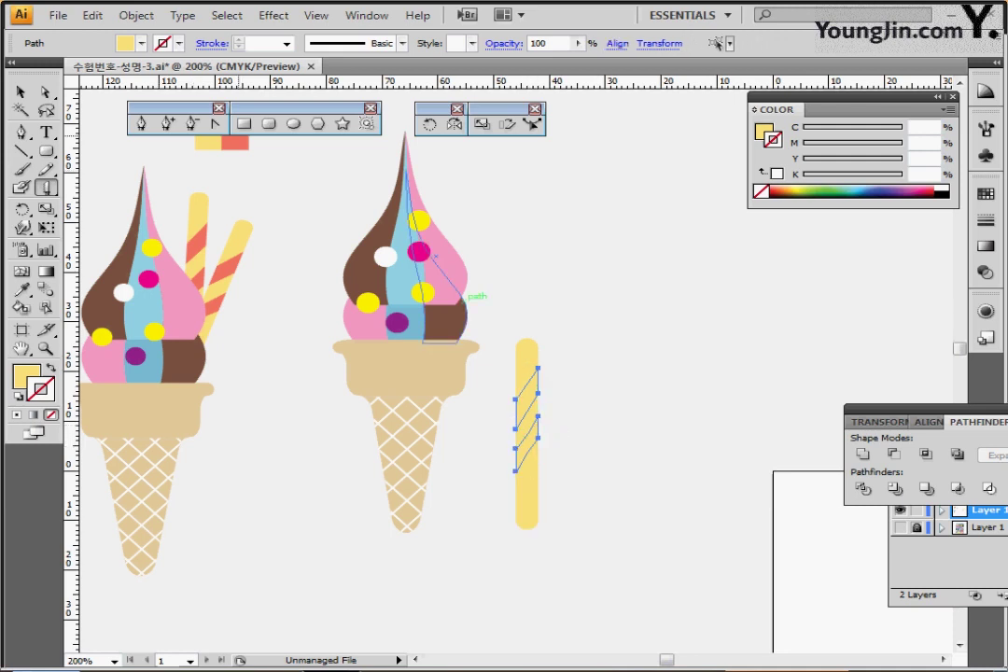
key(i)
click(235, 142)
key(ctrl+shift+a)
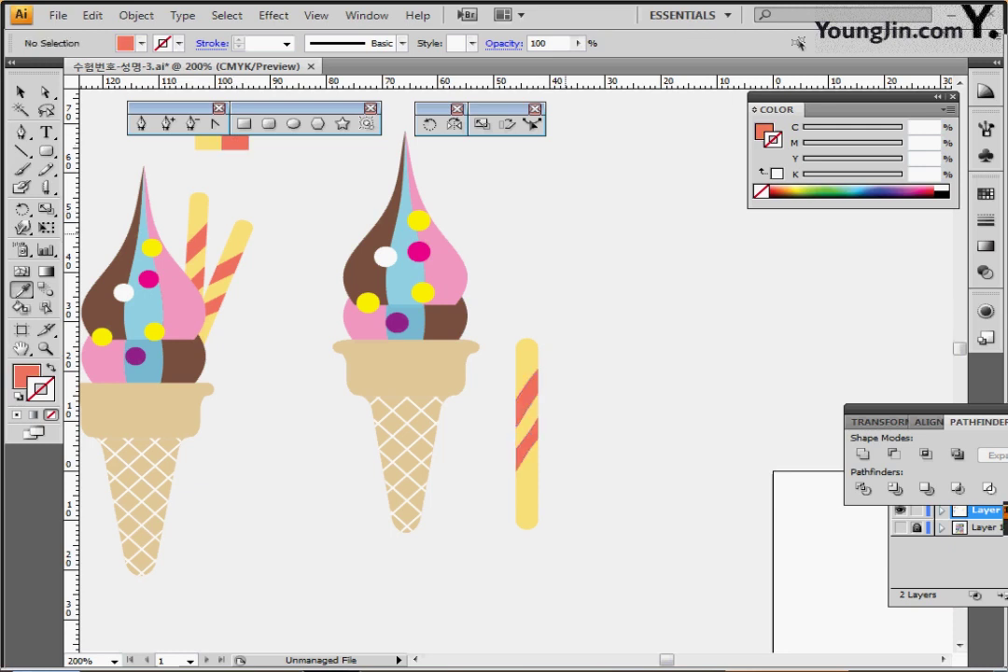
- Move all pieces of the striped stick to the right side of the ice cream and send them behind all other objects
click(21, 91)
click(527, 450)
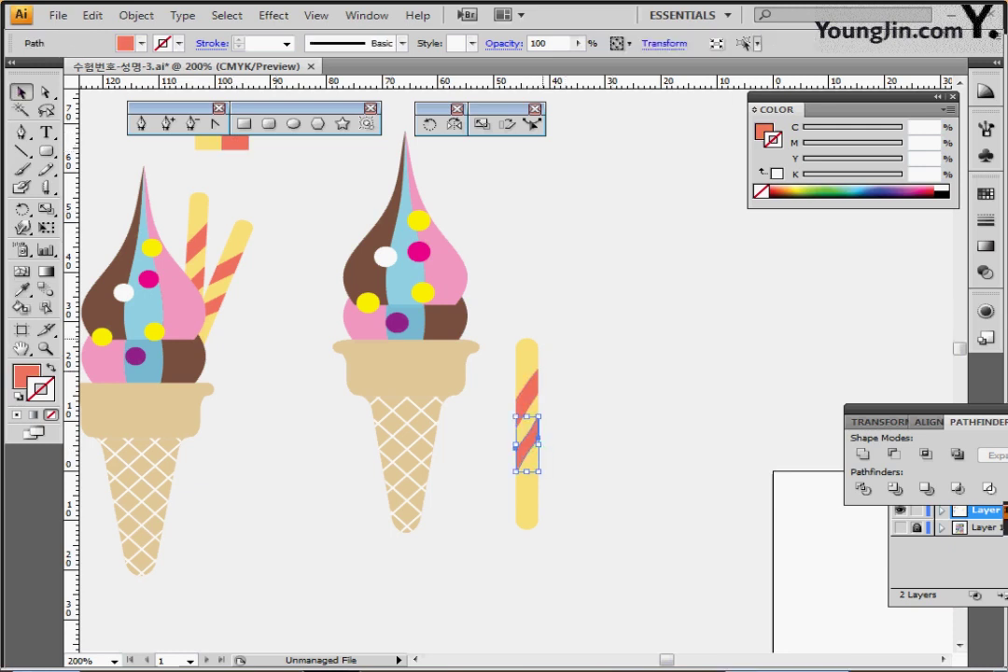
drag(501, 309, 460, 351)
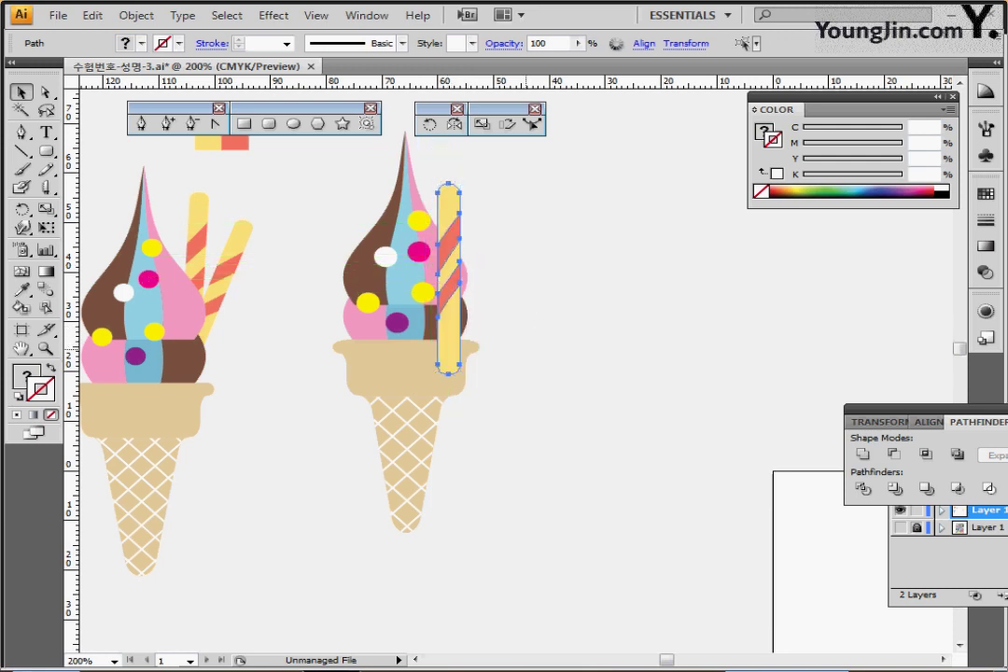
key(ctrl+shift+bracketleft)
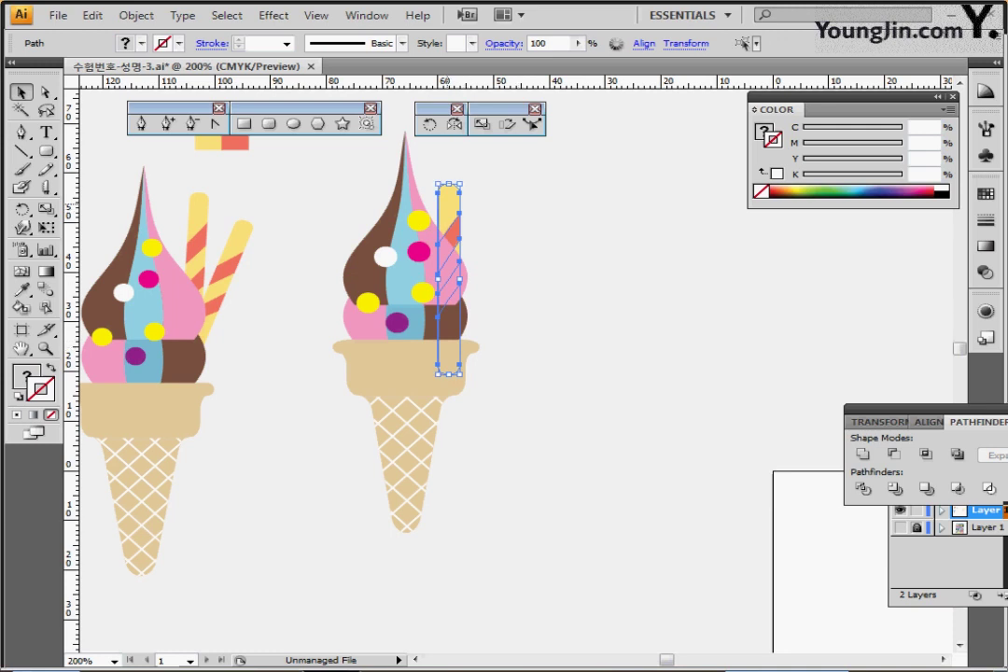
mouse_move(452, 198)
mouse_down()
mouse_move(463, 193)
mouse_move(458, 207)
mouse_up()
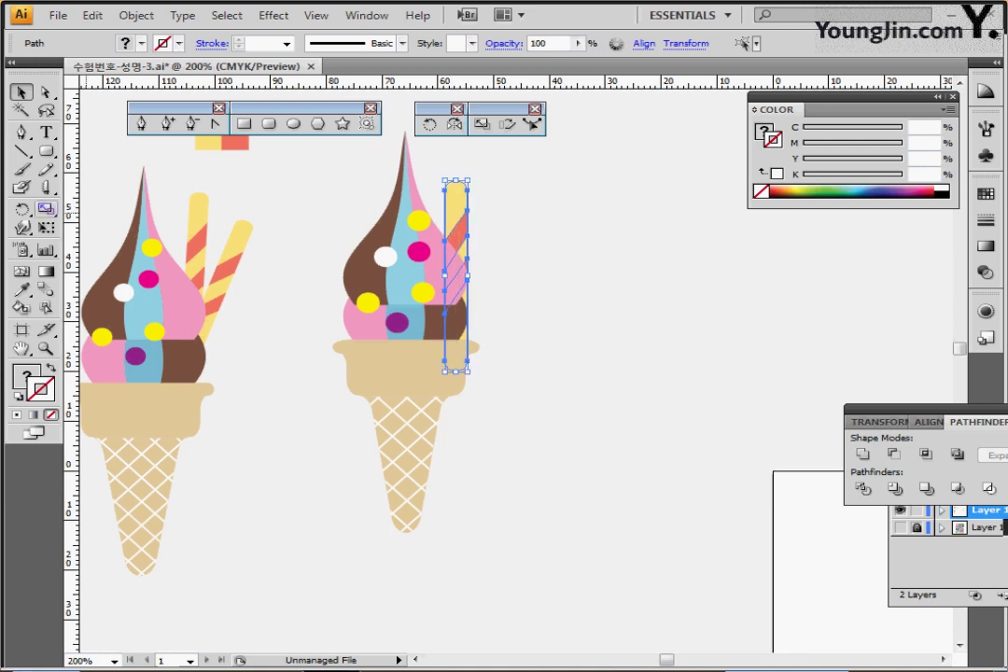
- Make a copy of the striped stick rotated clockwise about its lower end, placed lower to the right of the upright stick
click(21, 209)
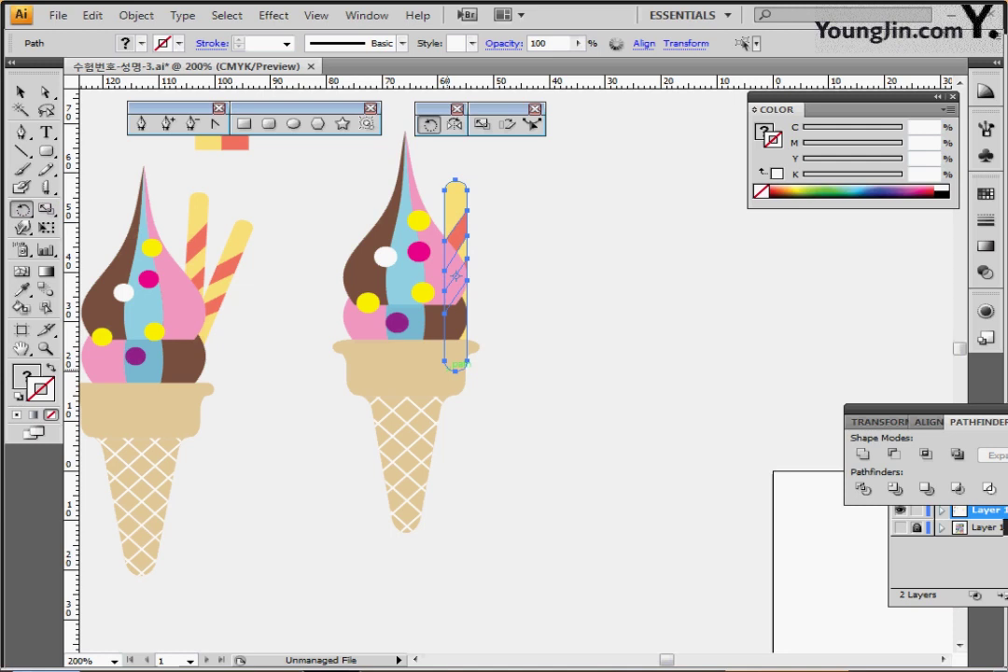
click(447, 368)
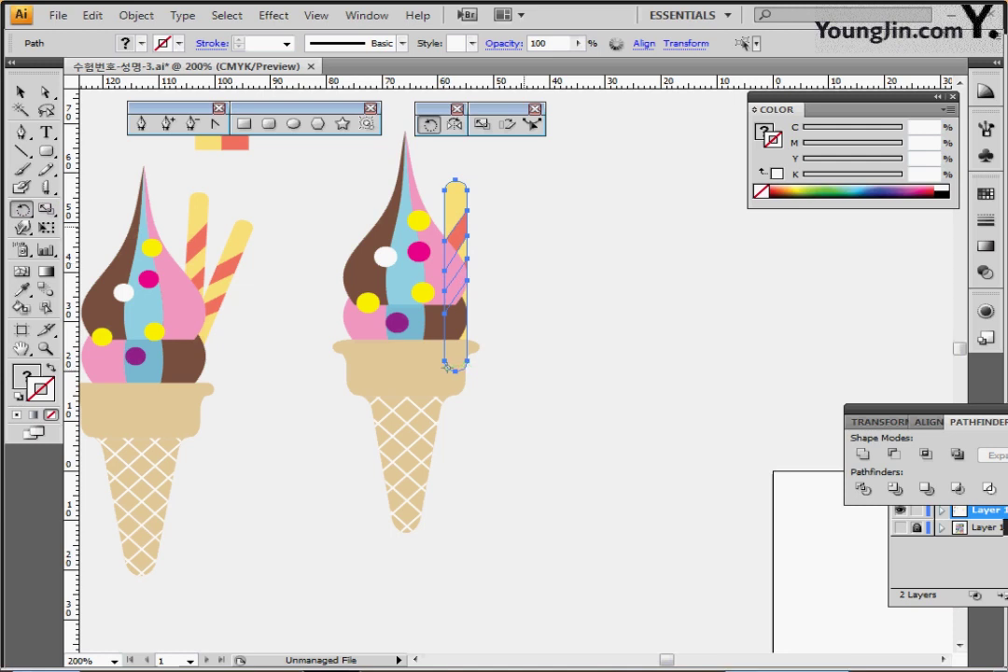
drag(527, 225, 564, 244)
drag(513, 191, 497, 230)
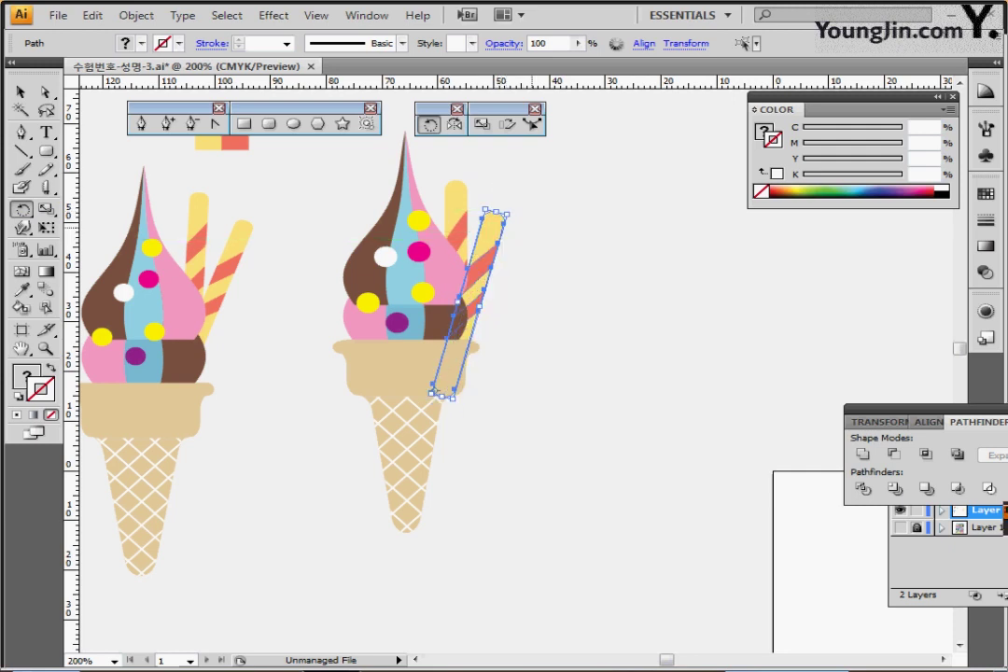
key(ctrl+shift+a)
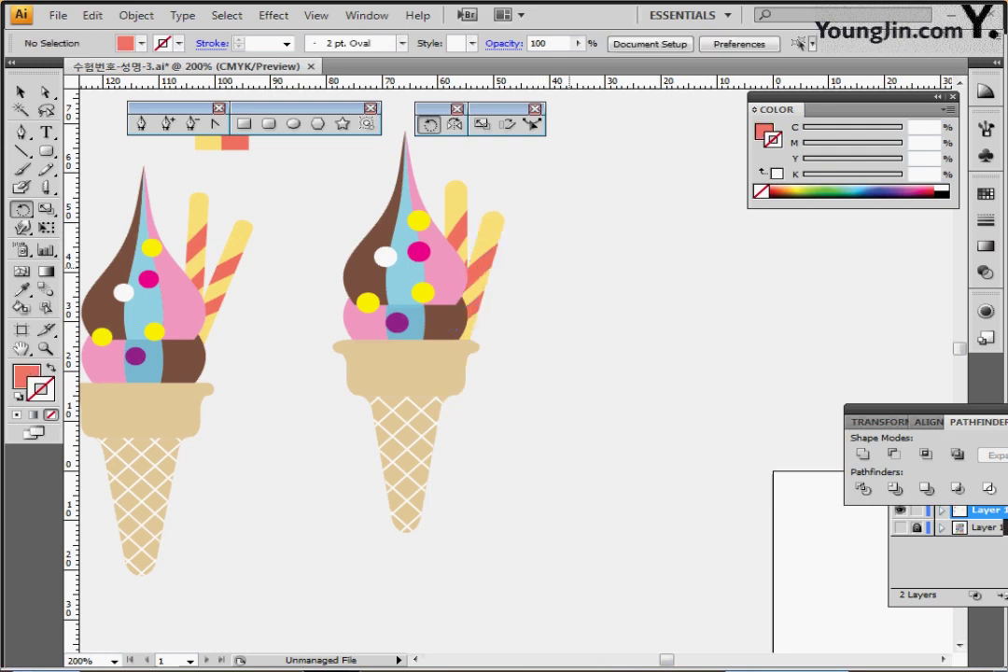
- Turn the complete ice-cream cone with its wafer sticks into a graphic symbol named 아이스크림
key(ctrl+minus)
key(ctrl+minus)
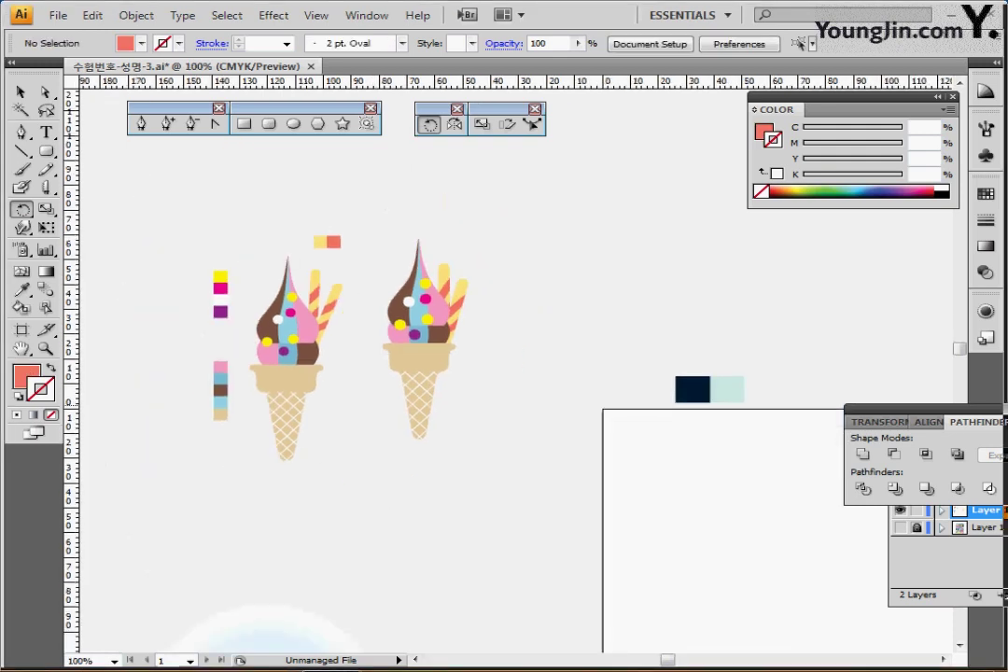
click(21, 93)
drag(518, 201, 415, 450)
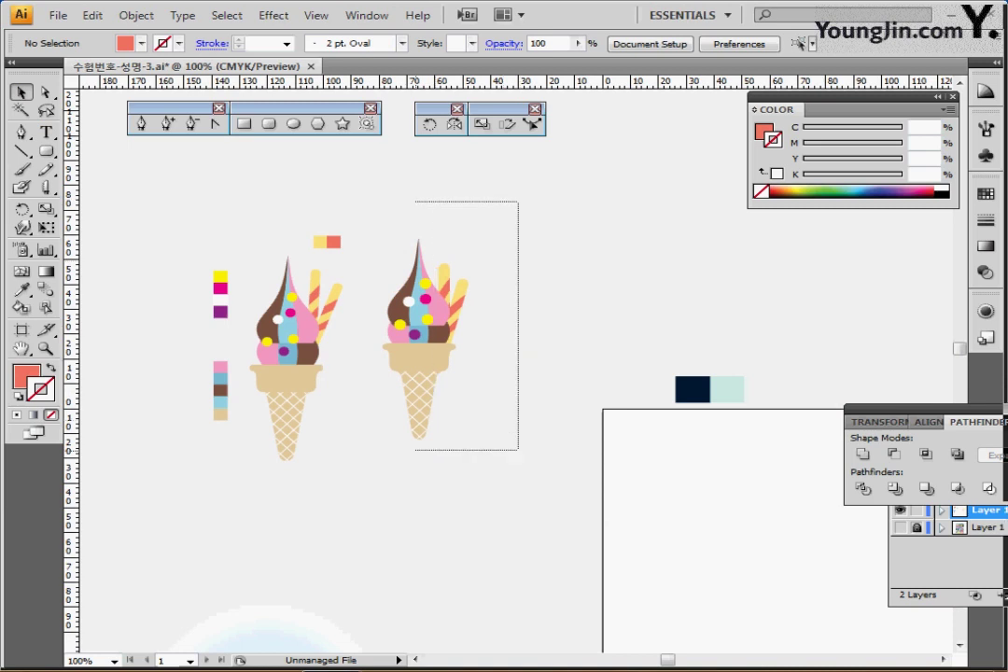
drag(518, 450, 518, 450)
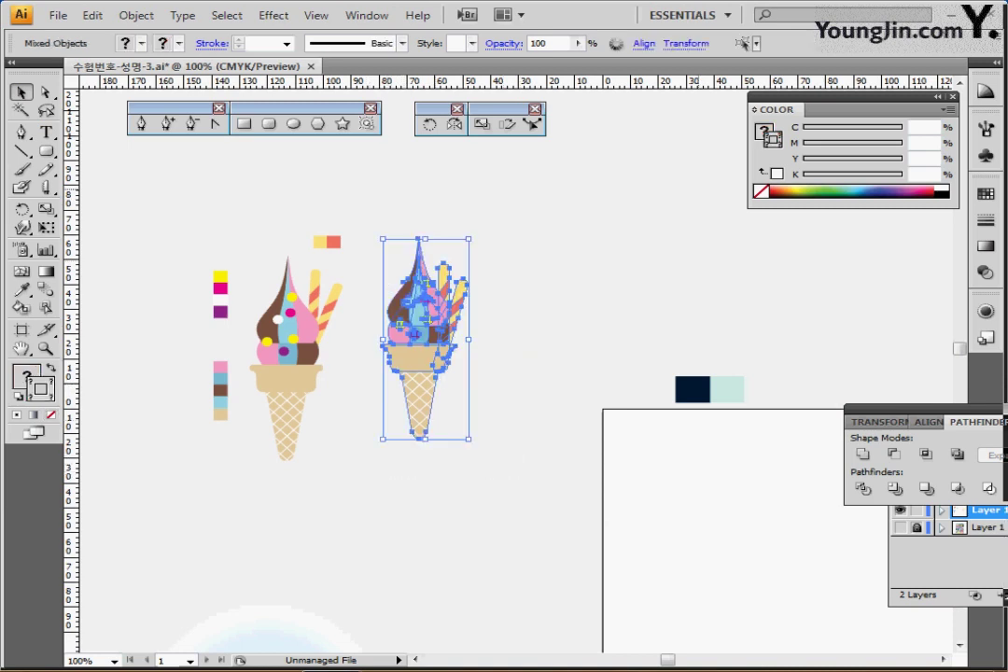
click(986, 155)
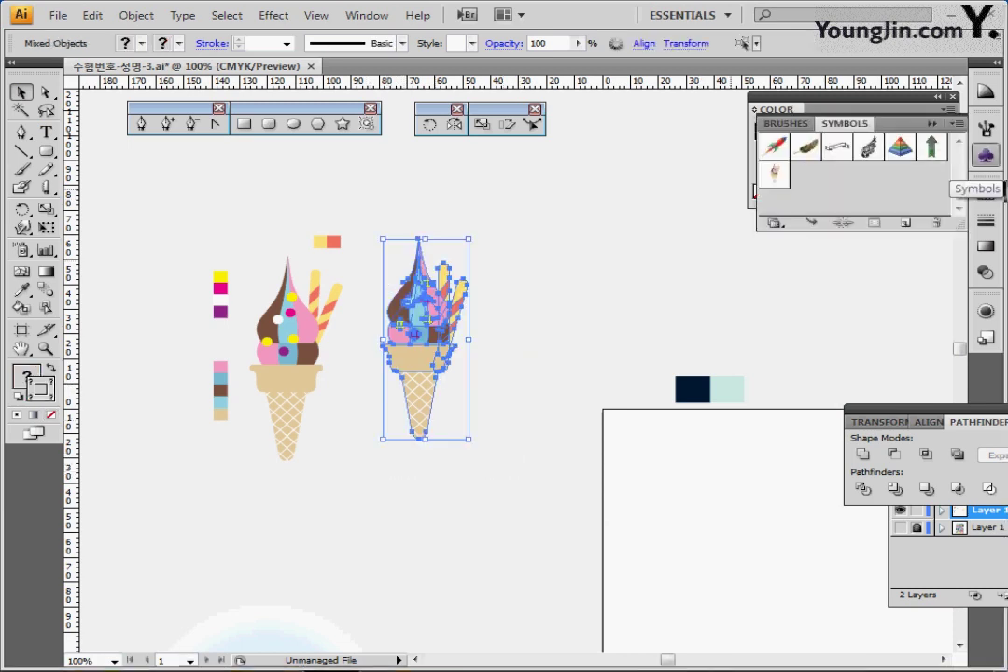
click(905, 223)
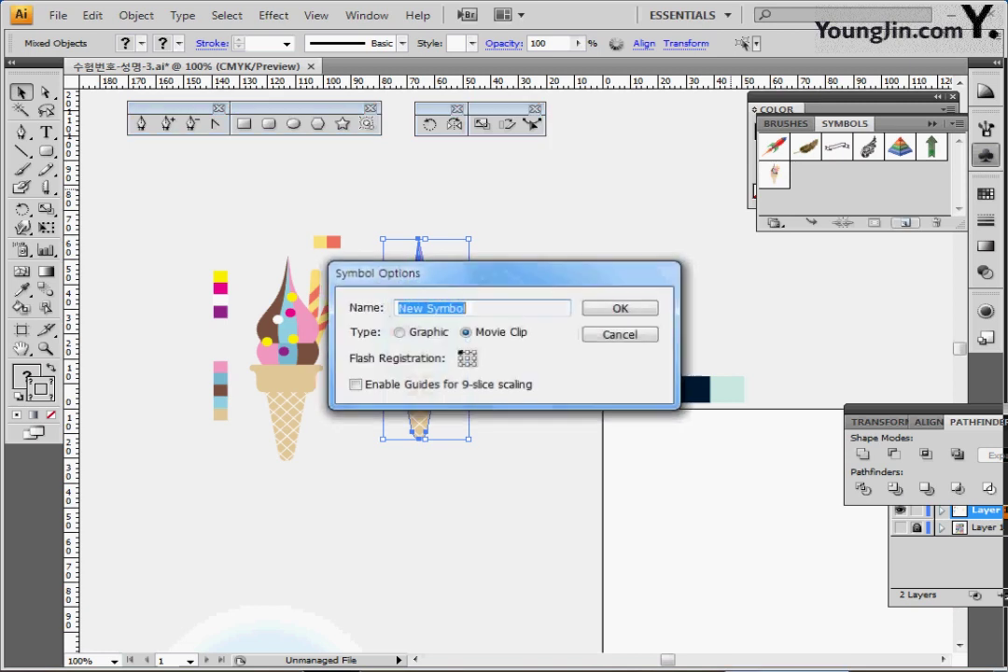
click(399, 332)
drag(469, 308, 394, 308)
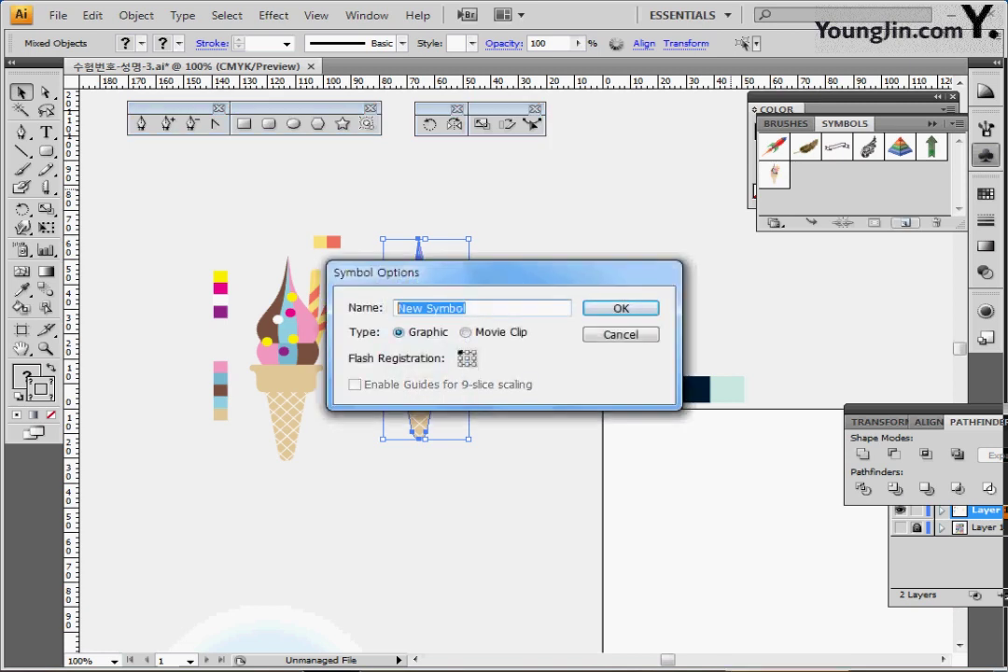
text(아이)
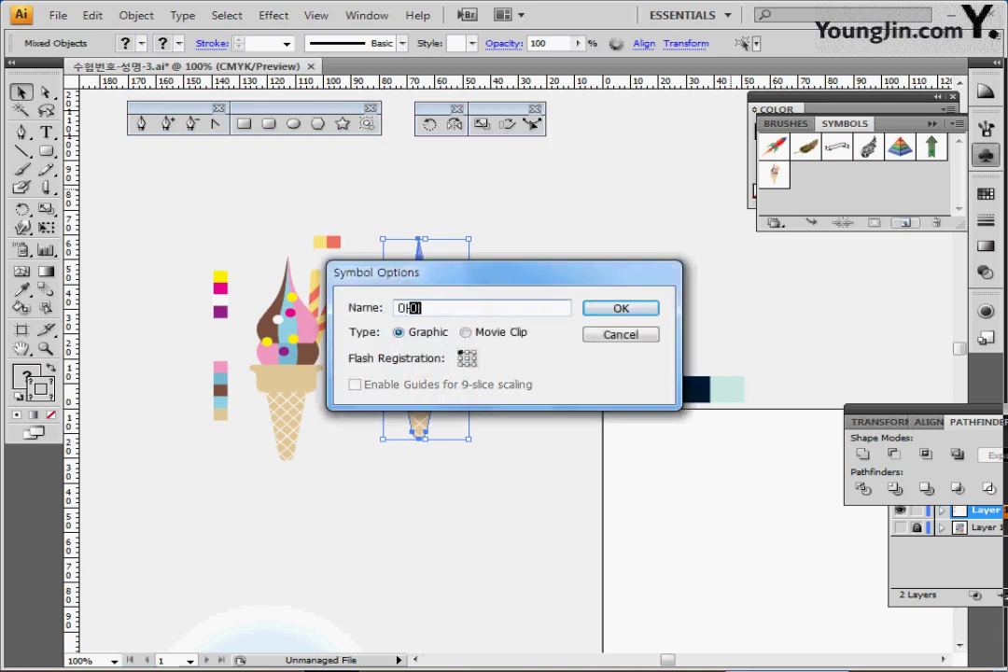
text(스크림)
key(Return)
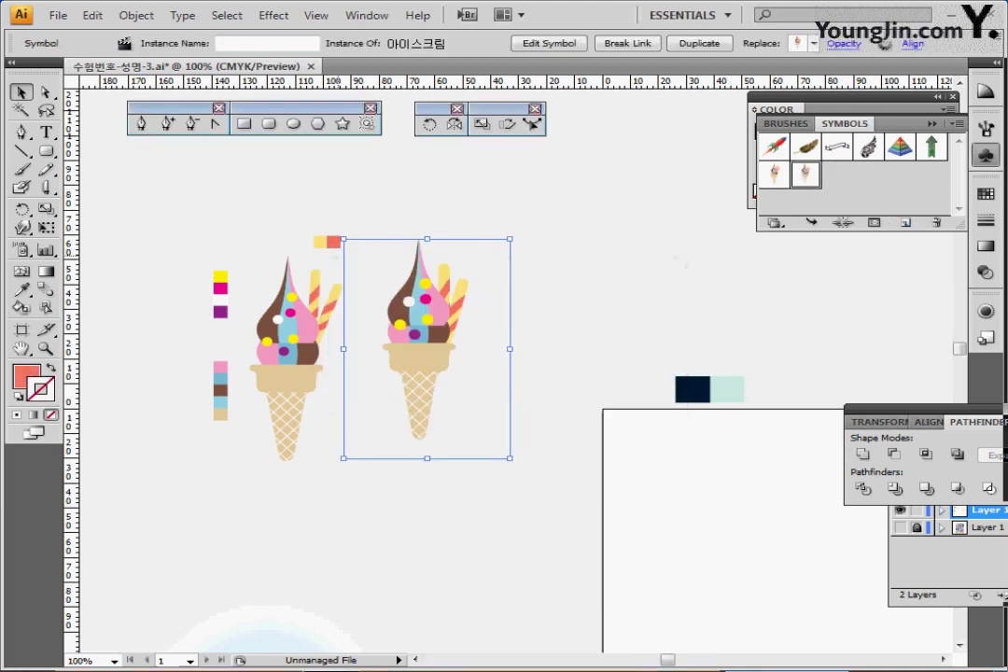
- Delete the reference cone, its colour swatches and the placed ice-cream symbol instance from the canvas
drag(187, 210, 551, 485)
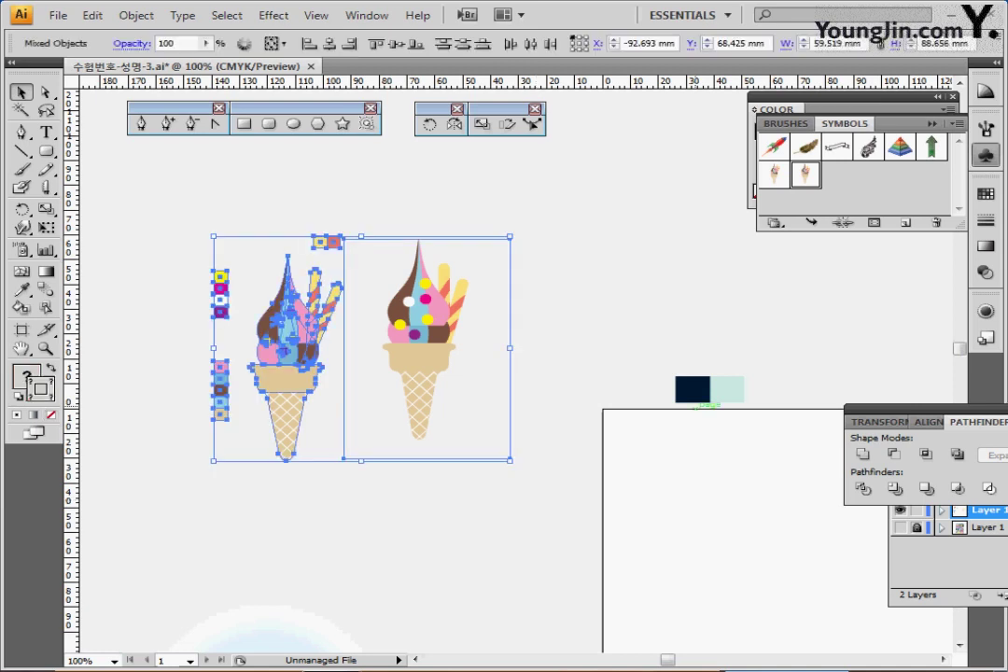
key(Delete)
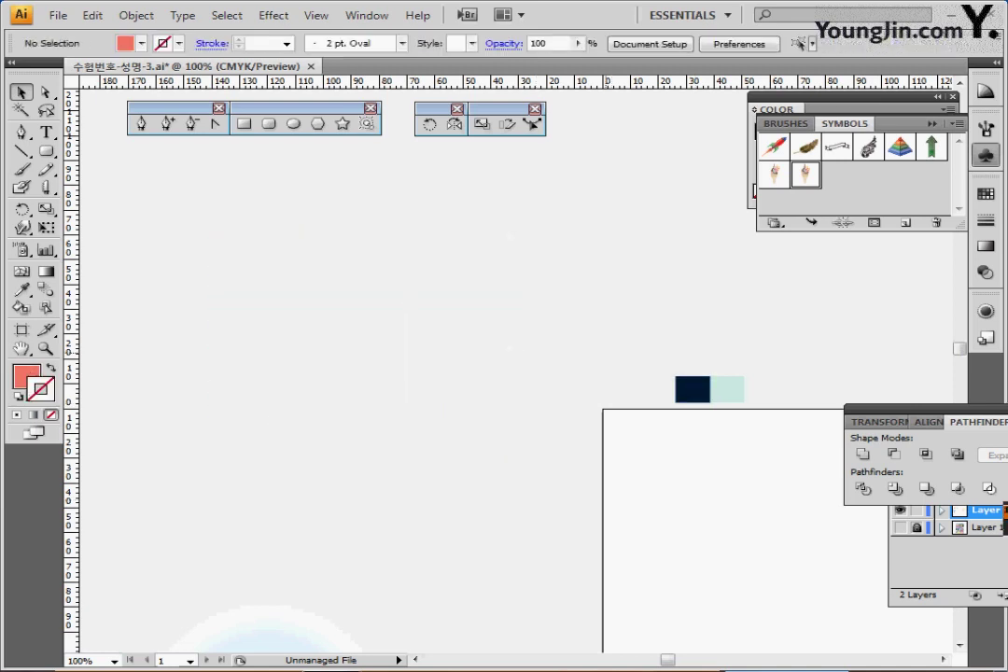
drag(598, 391, 358, 327)
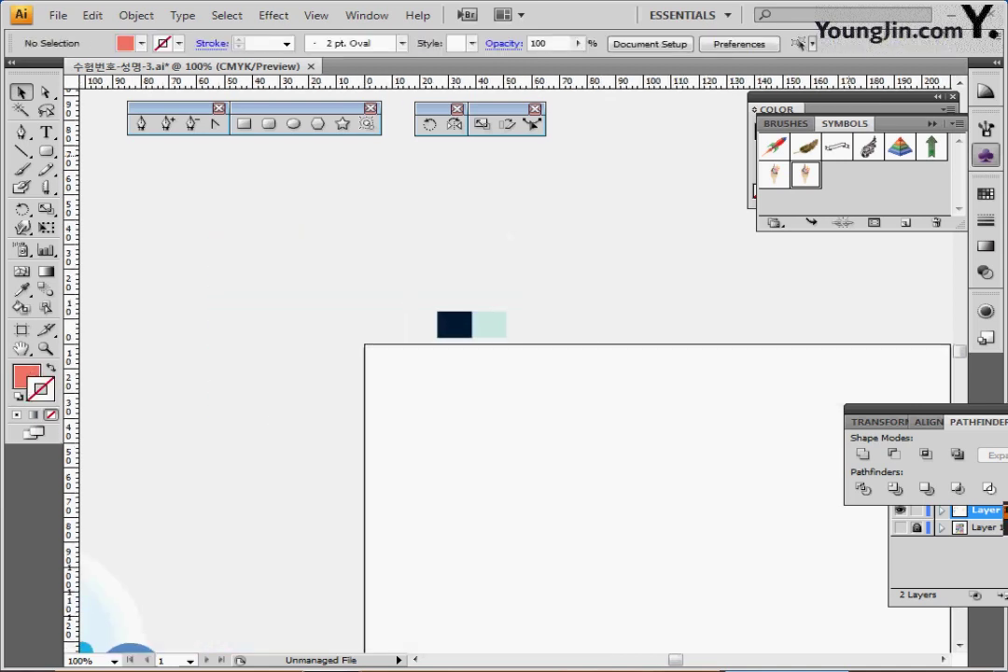
click(986, 156)
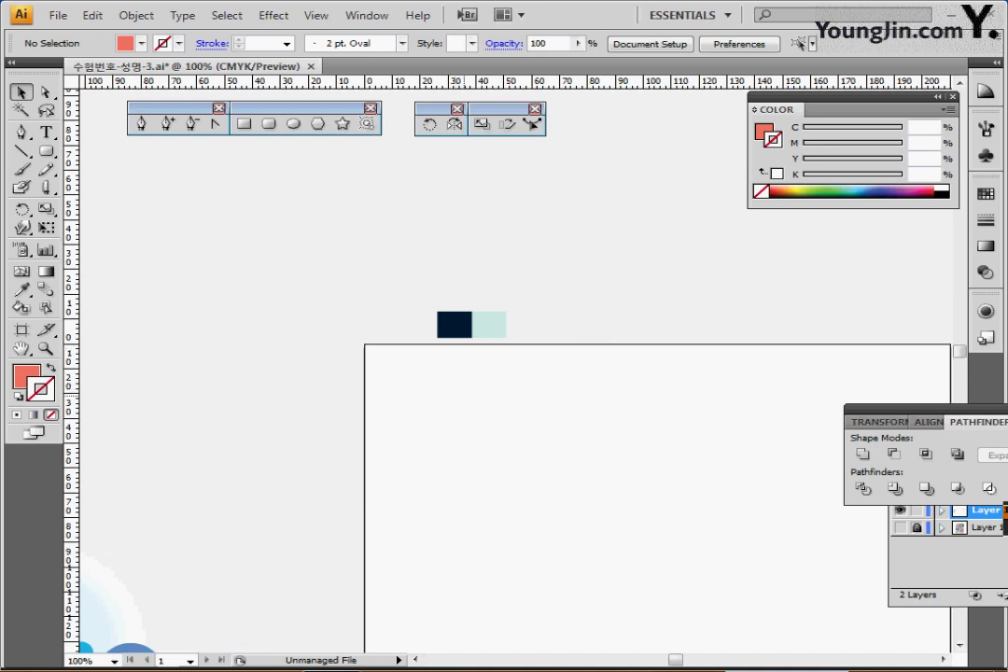
- Create a 210 × 297 mm rectangle covering the artboard, filled with the dark navy of the swatch above it and without a stroke
drag(464, 396, 365, 270)
click(355, 199)
scroll(393, 292, up, 1)
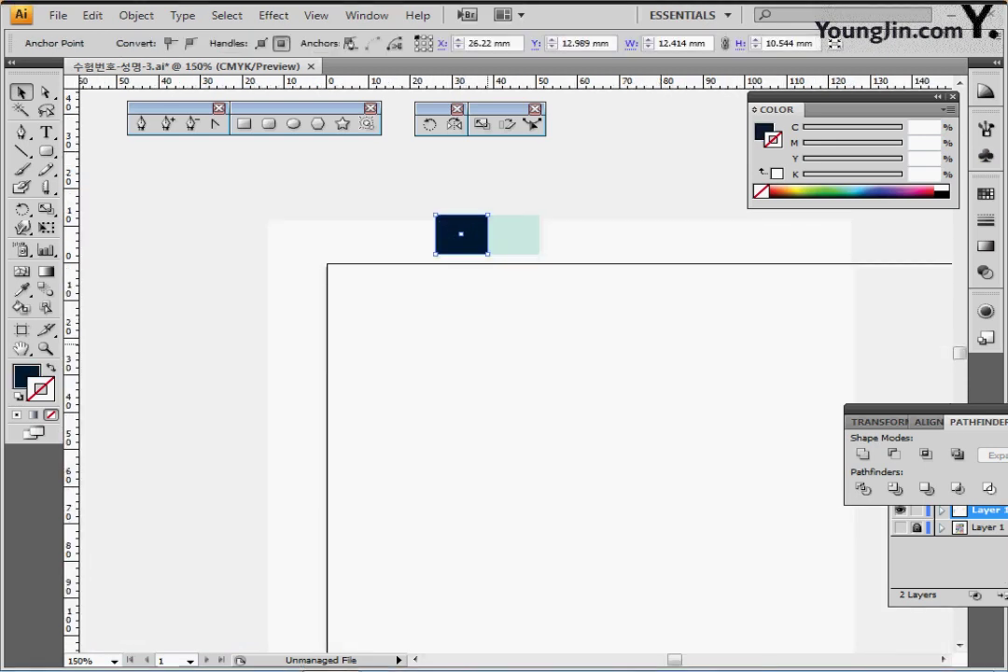
scroll(436, 293, down, 3)
drag(555, 437, 355, 290)
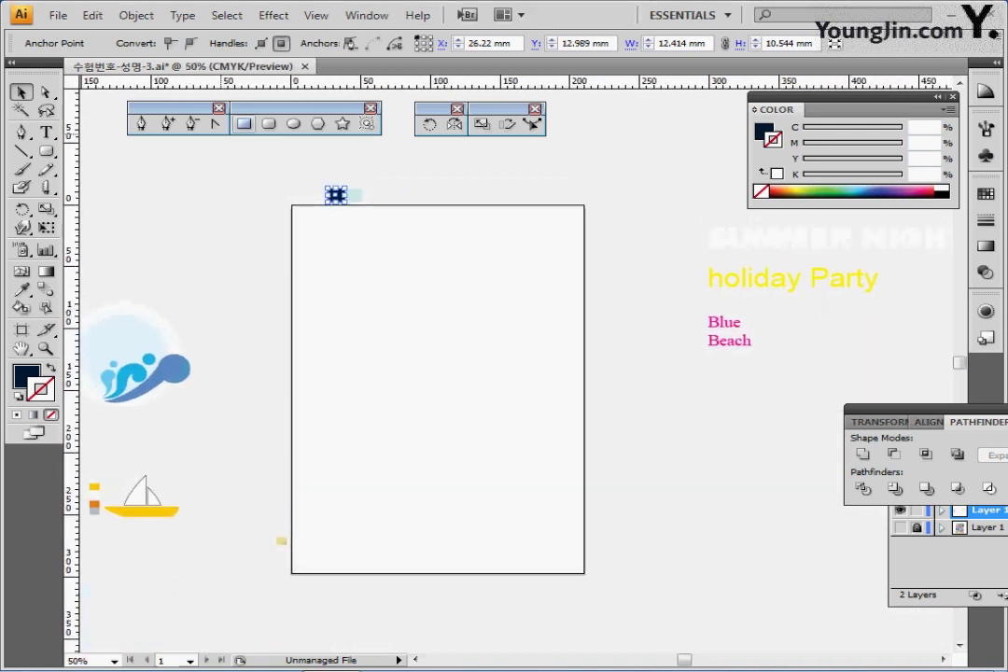
click(243, 124)
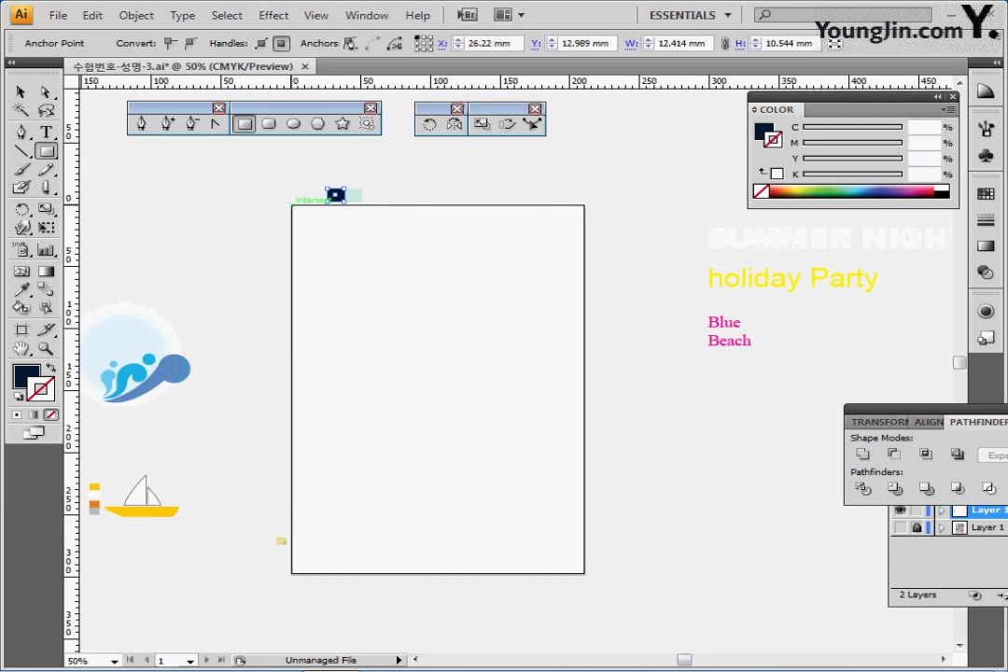
click(334, 194)
text(210)
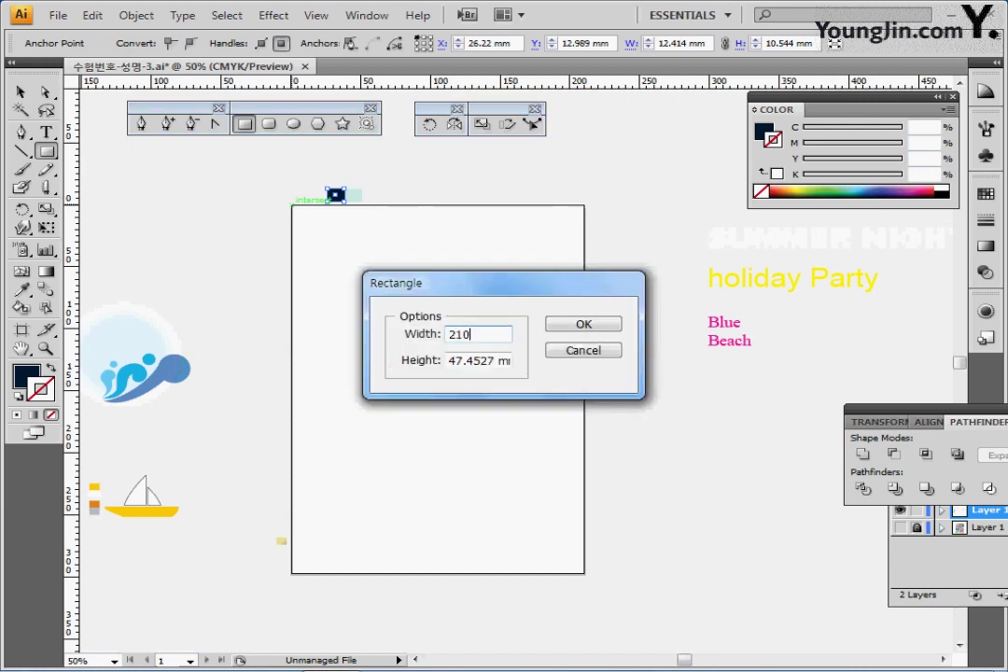
key(Tab)
text(297)
key(Return)
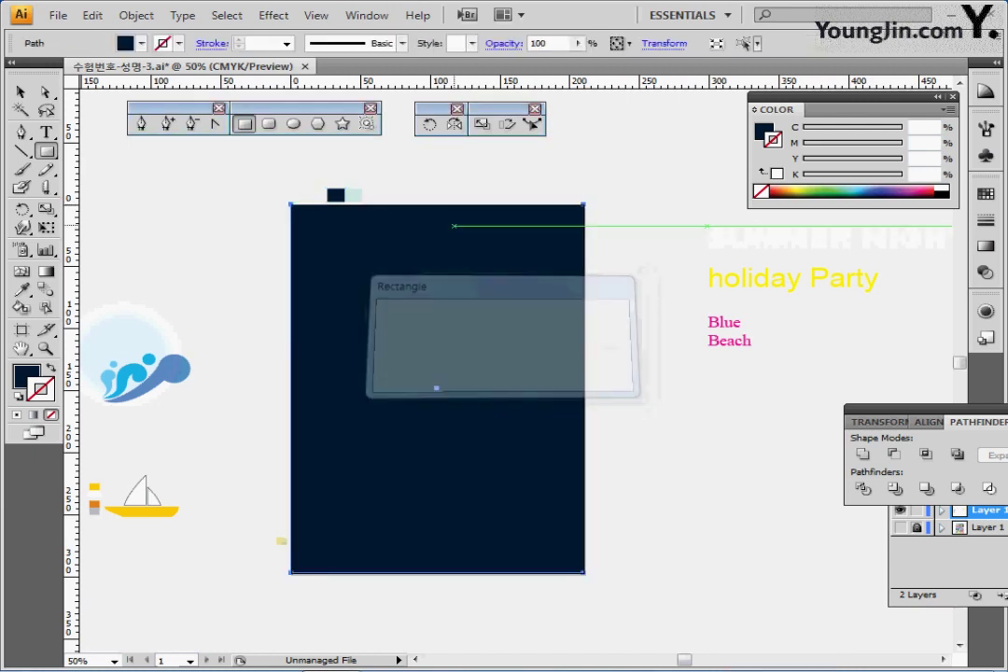
- Add gradient-mesh points near the background's upper-left corner and right of centre, colouring the right-hand one with the pale mint swatch
click(20, 270)
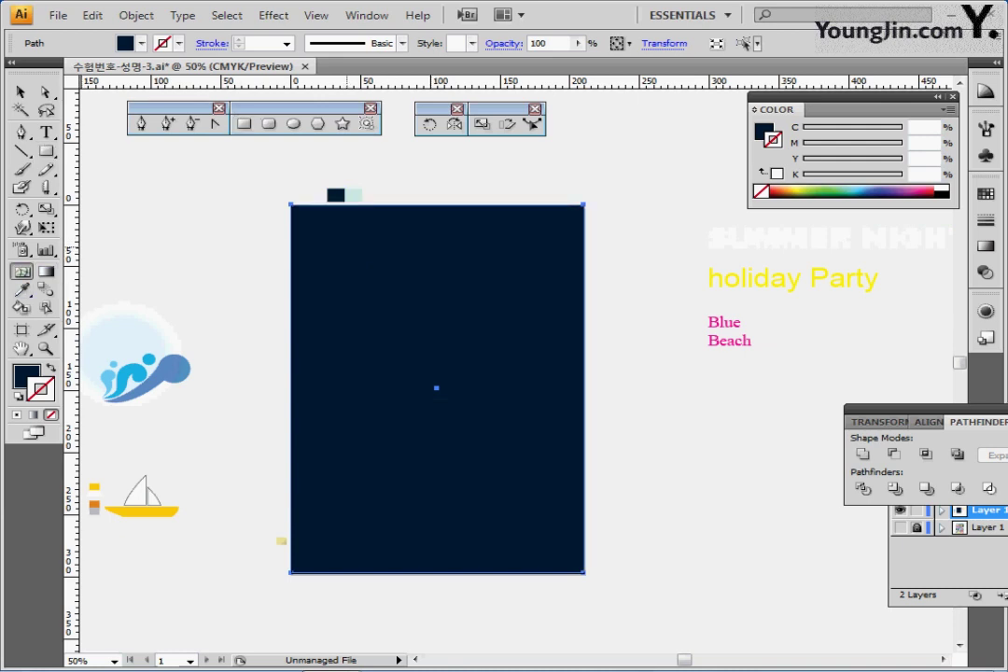
click(346, 244)
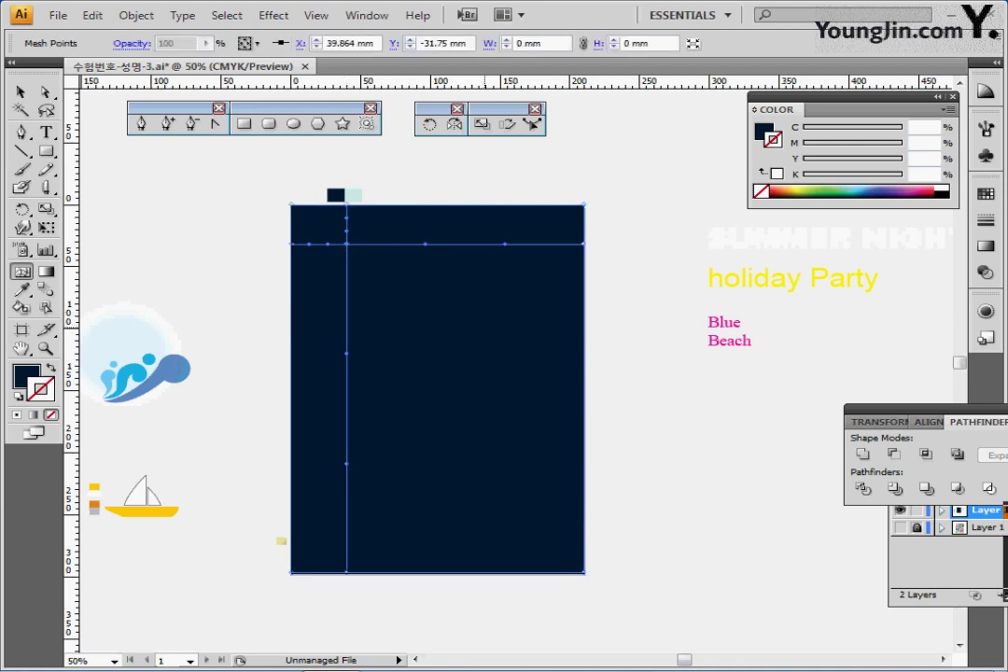
click(486, 323)
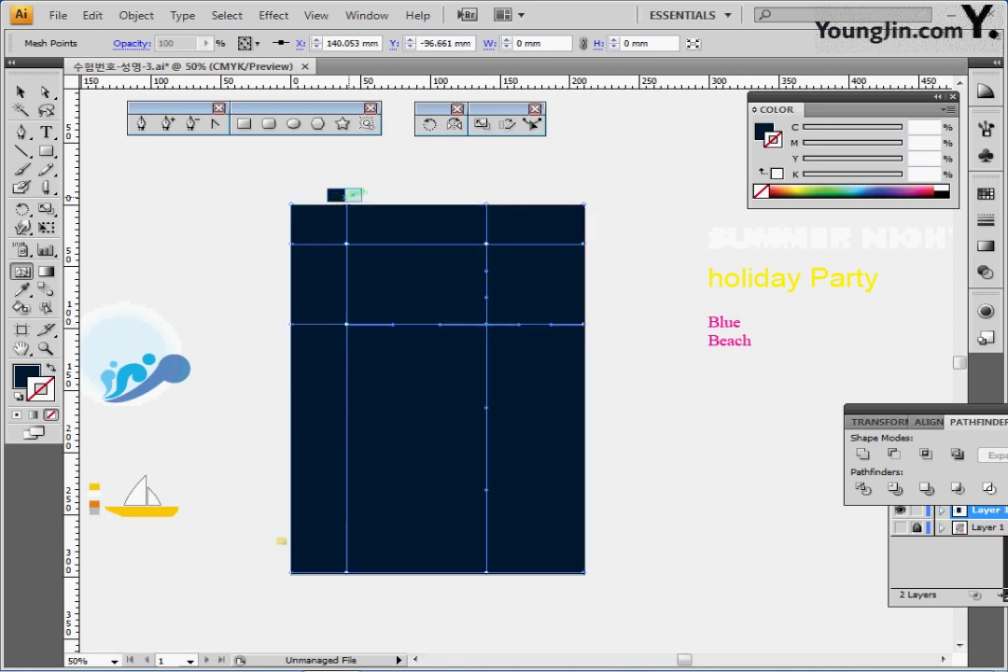
key(i)
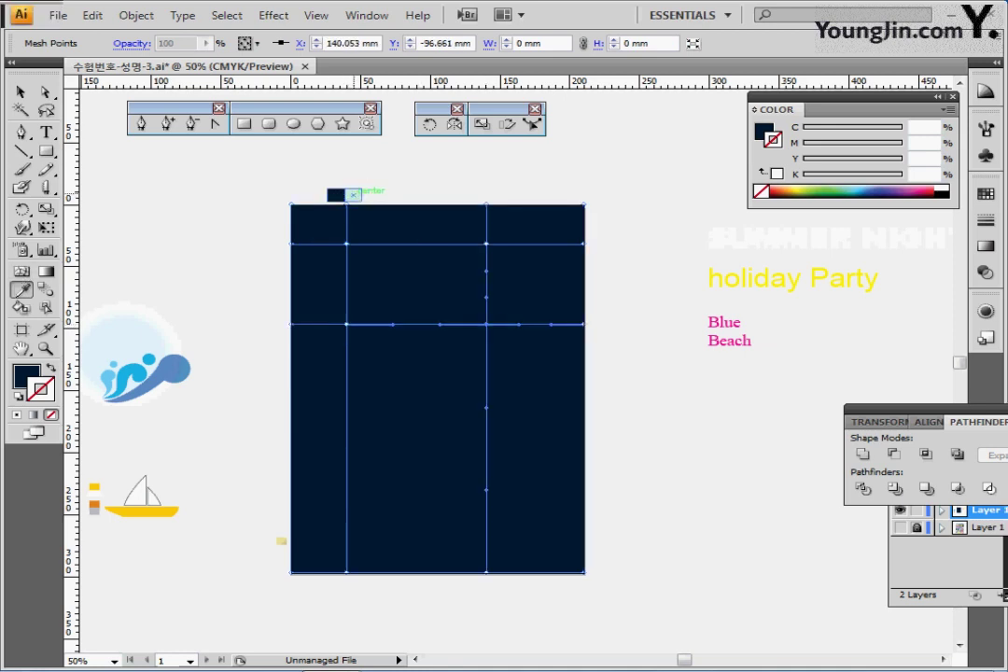
click(353, 194)
key(v)
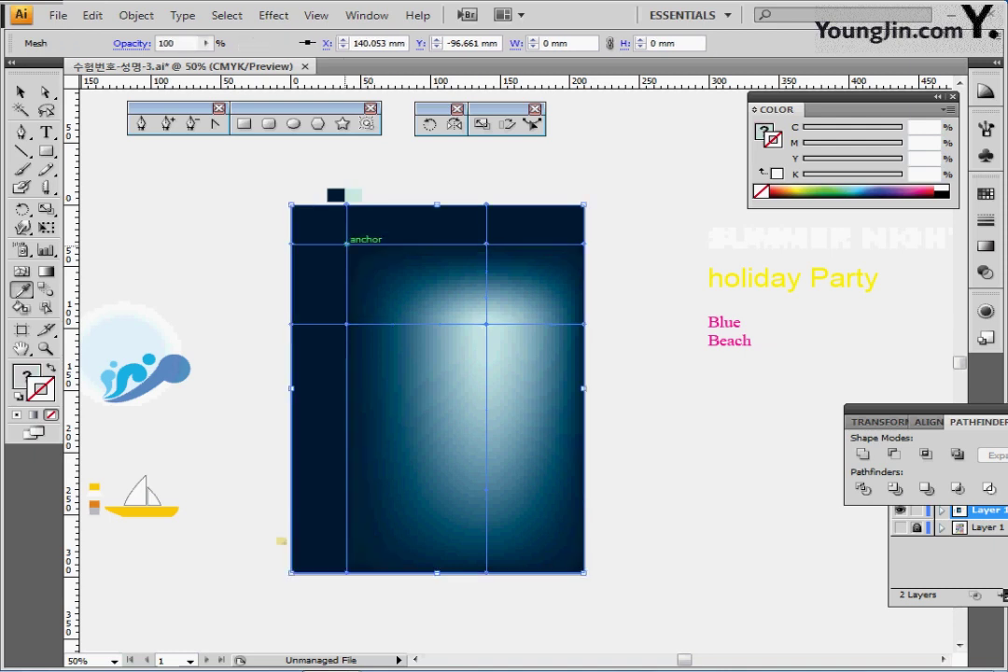
- Colour the background's upper-left mesh point with the pale mint swatch, save the document and deselect everything
ctrl+click(346, 244)
click(21, 271)
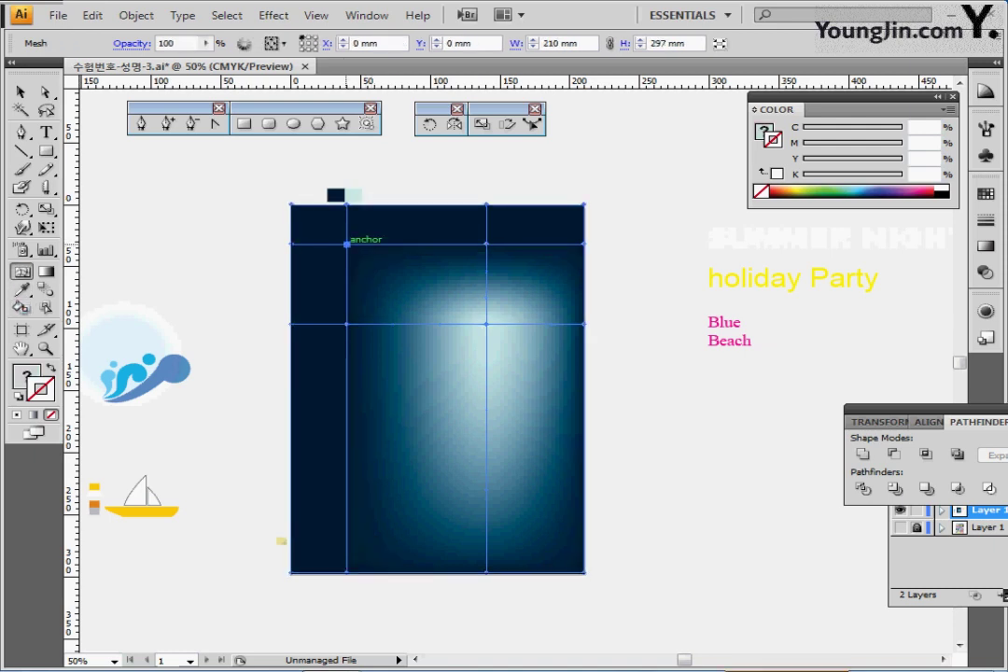
click(346, 244)
click(21, 290)
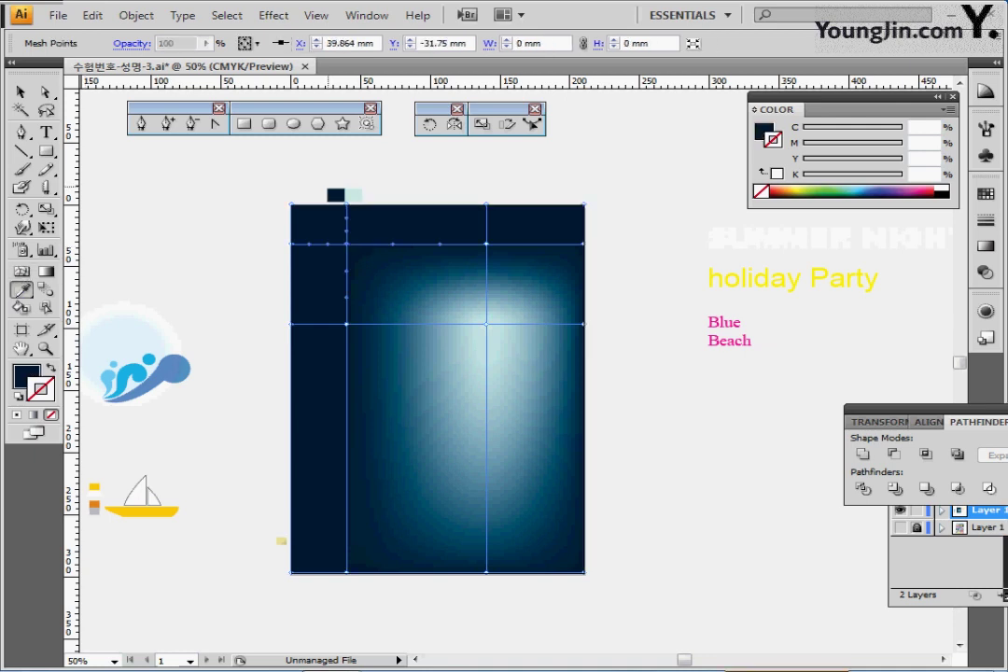
click(352, 195)
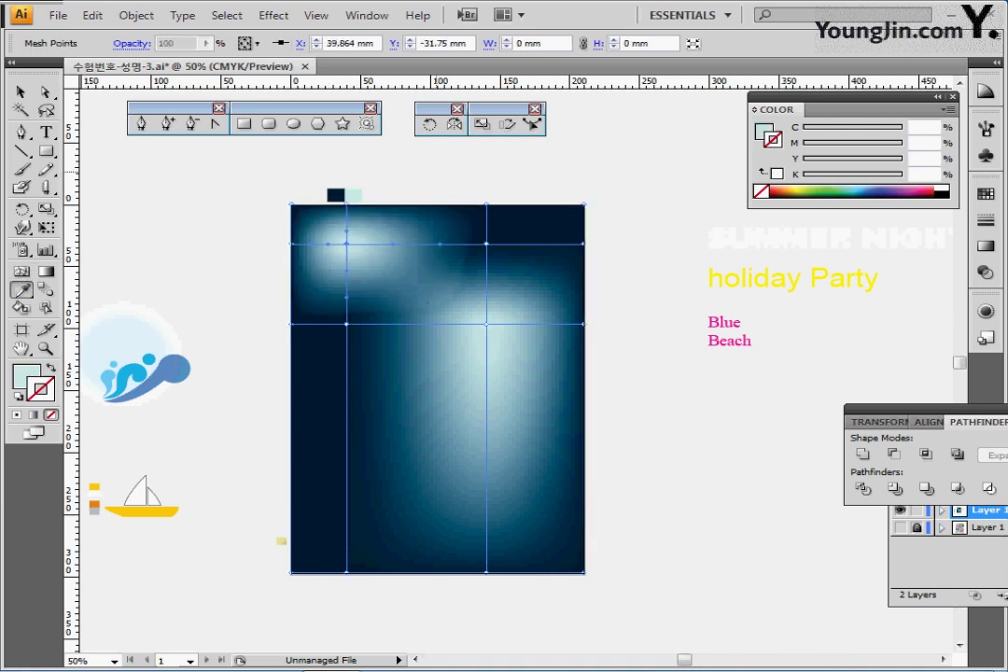
key(ctrl)
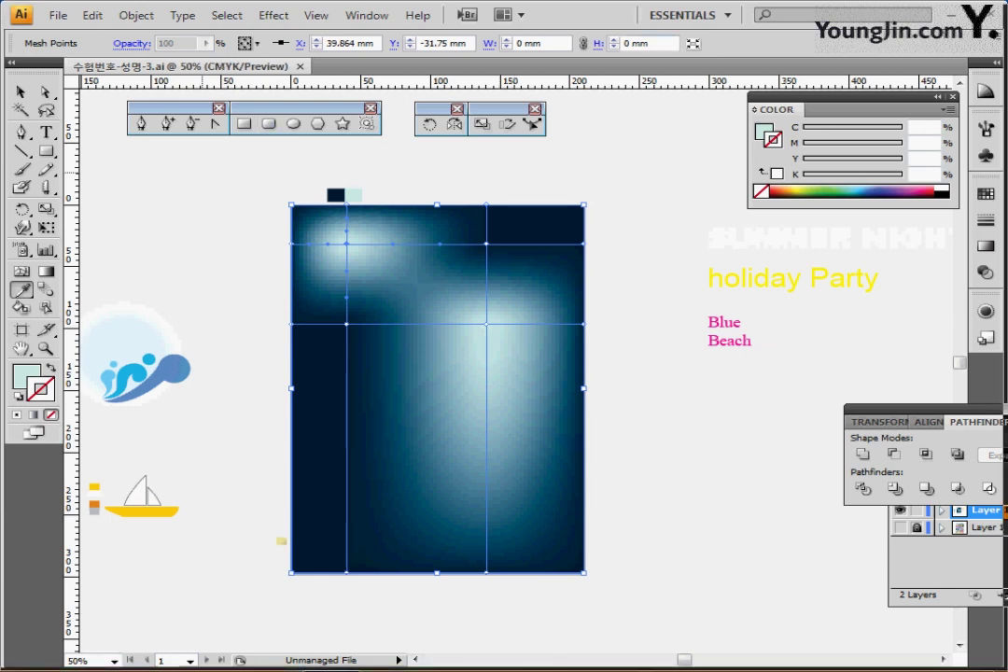
key(ctrl+shift+a)
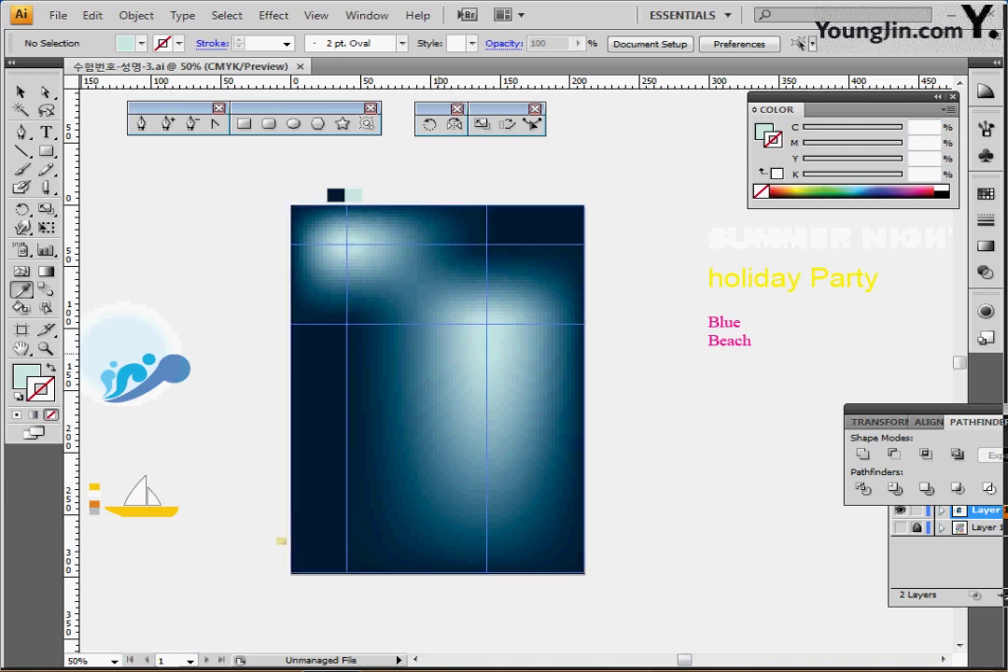
- Show the guides and draw a horizontal line along the lower guide past both artboard edges, with a white 1 pt stroke and no fill
drag(450, 375, 448, 296)
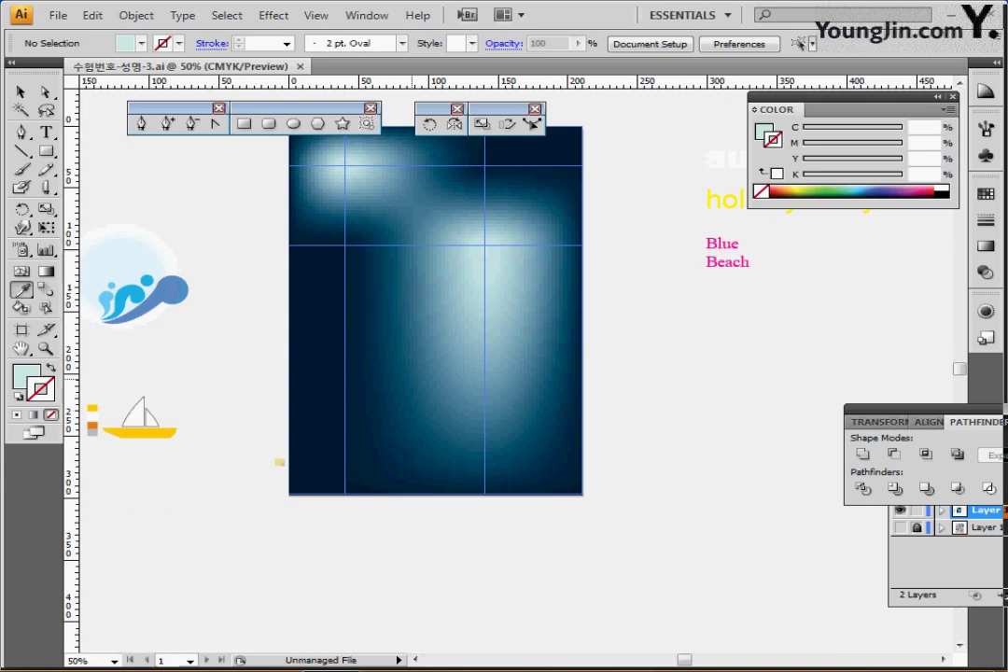
drag(411, 327, 398, 354)
click(20, 152)
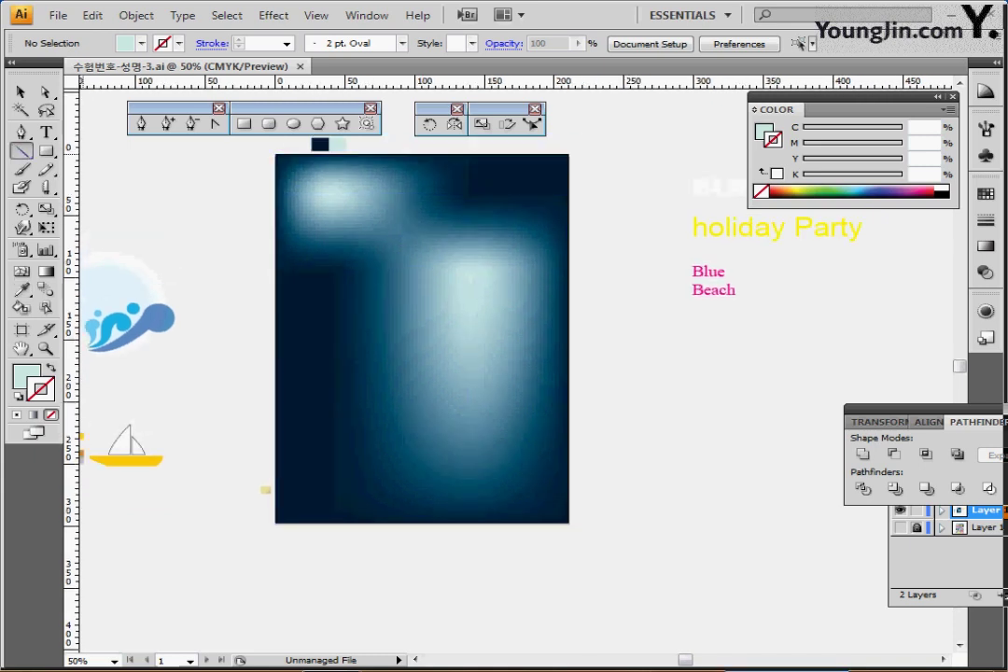
key(ctrl+semicolon)
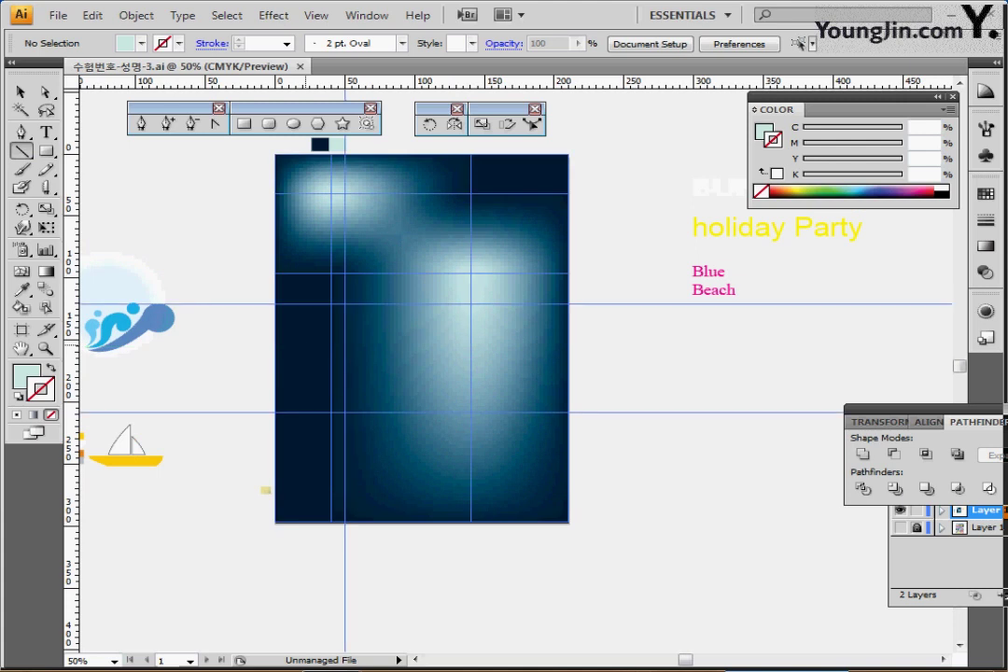
drag(266, 490, 268, 411)
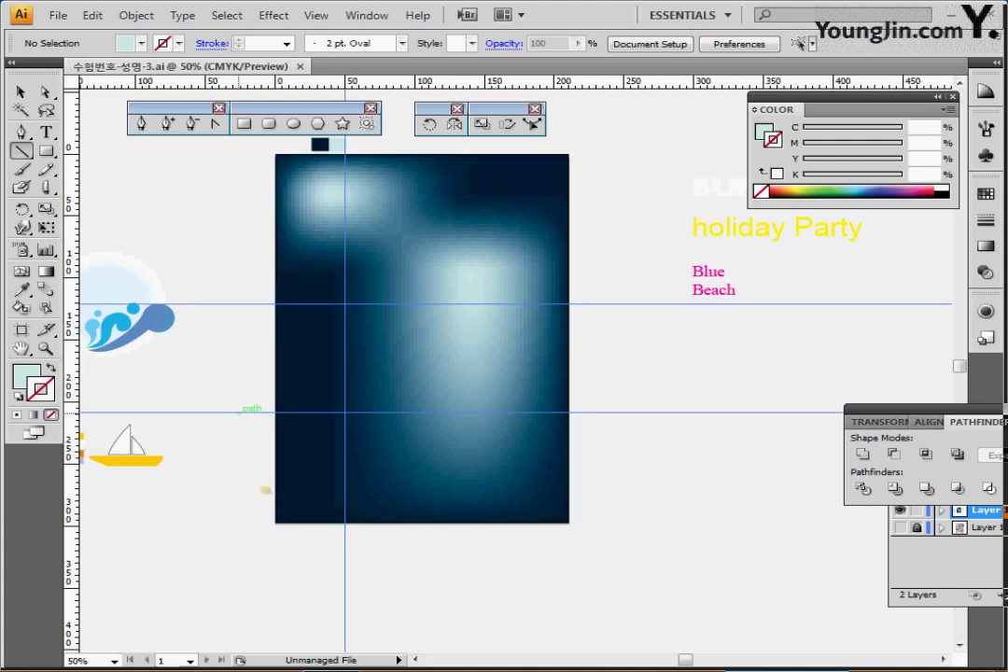
drag(248, 411, 593, 411)
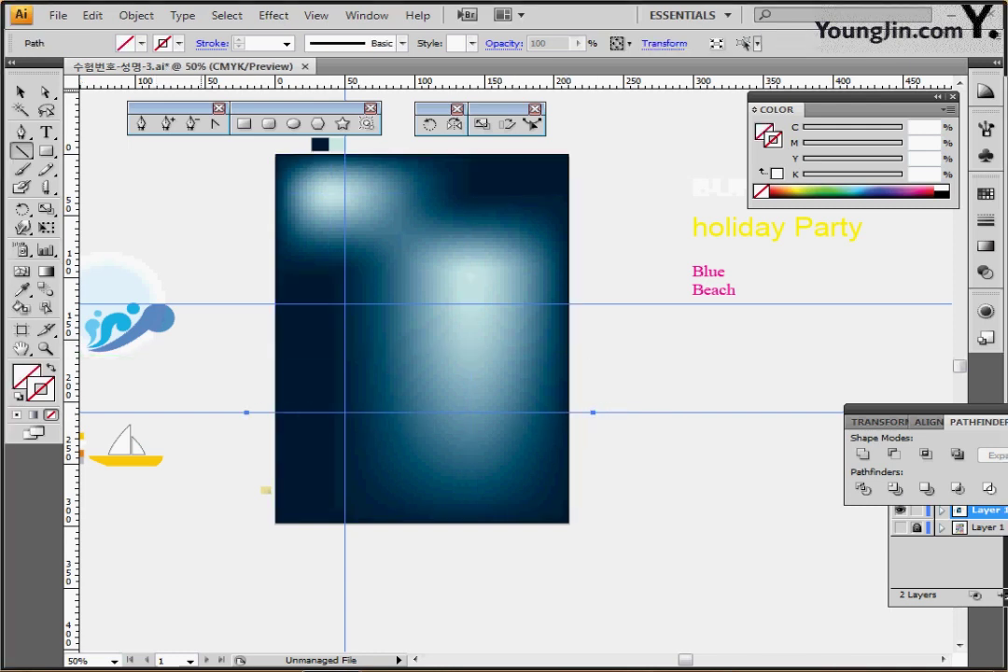
click(179, 44)
click(34, 60)
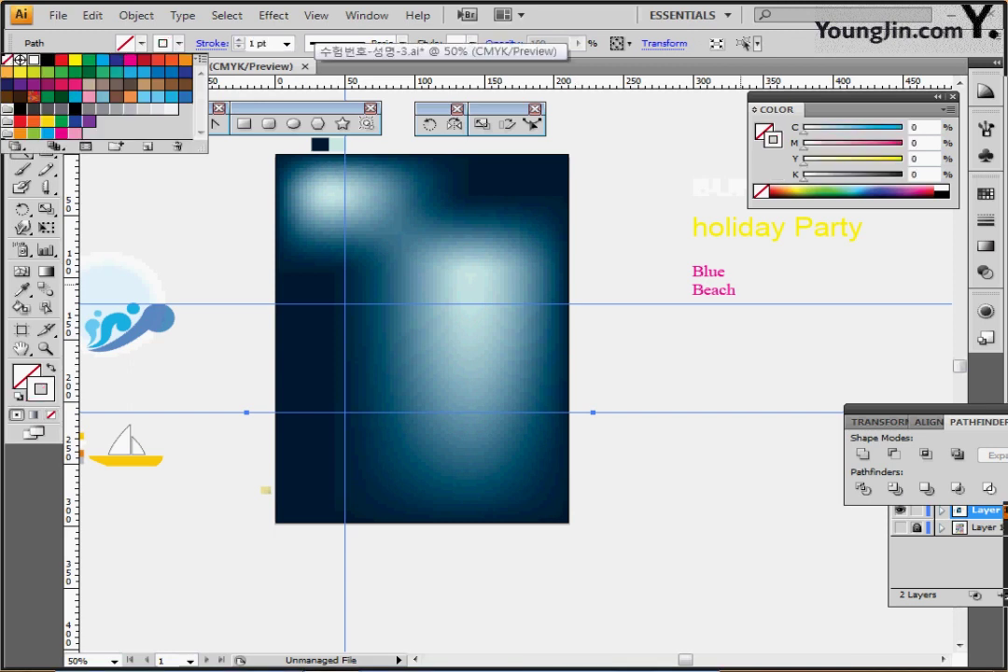
- Apply a Zig Zag effect to the line with 3 mm absolute size, 12 ridges per segment and smooth points
click(273, 15)
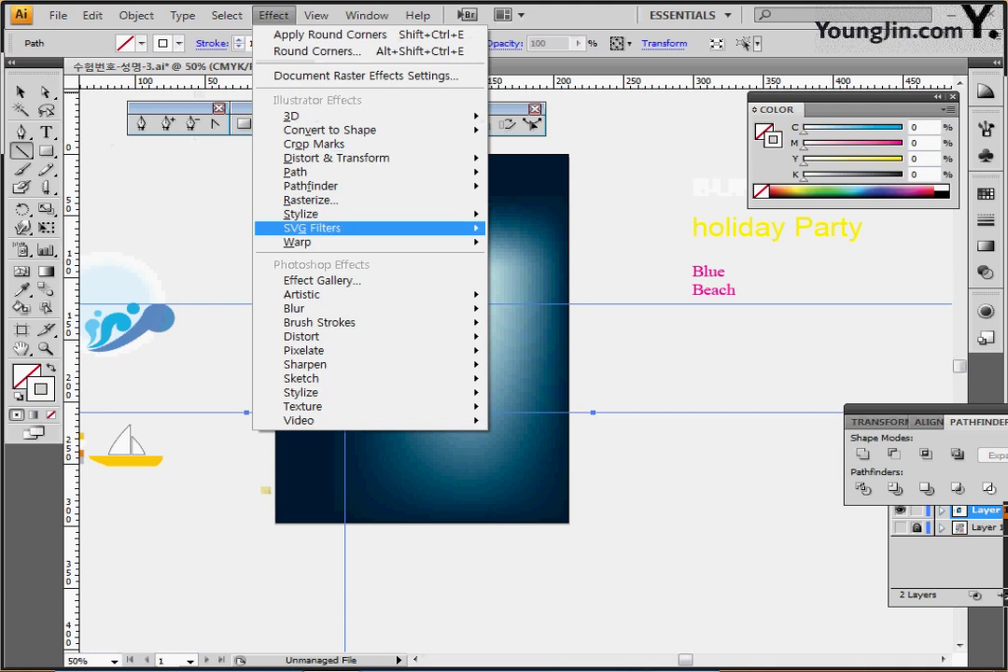
mouse_move(336, 157)
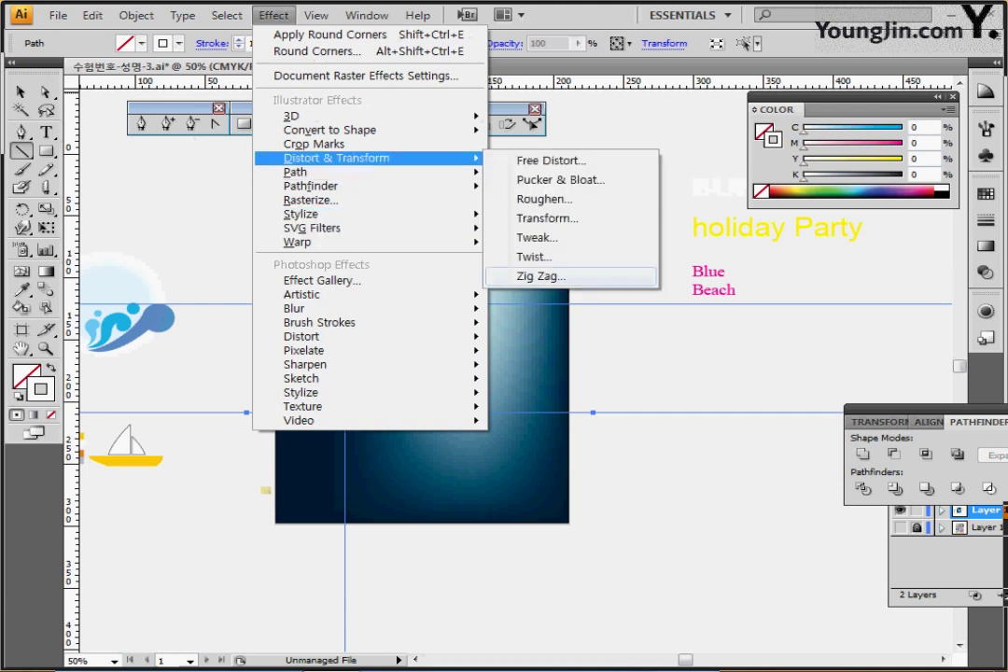
click(541, 277)
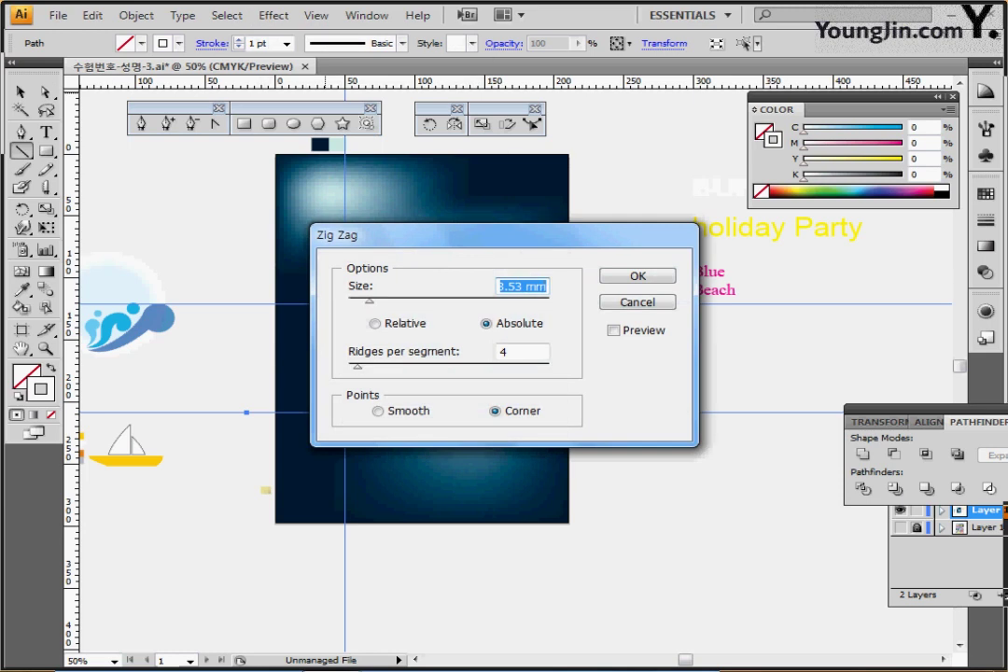
text(3)
key(Tab)
click(614, 330)
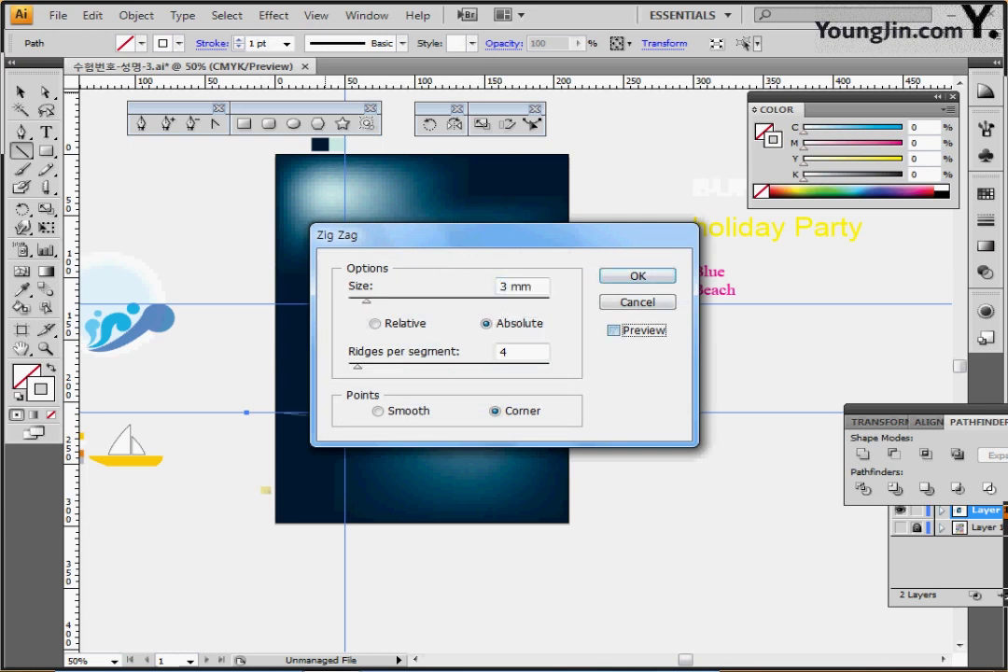
drag(550, 236, 669, 232)
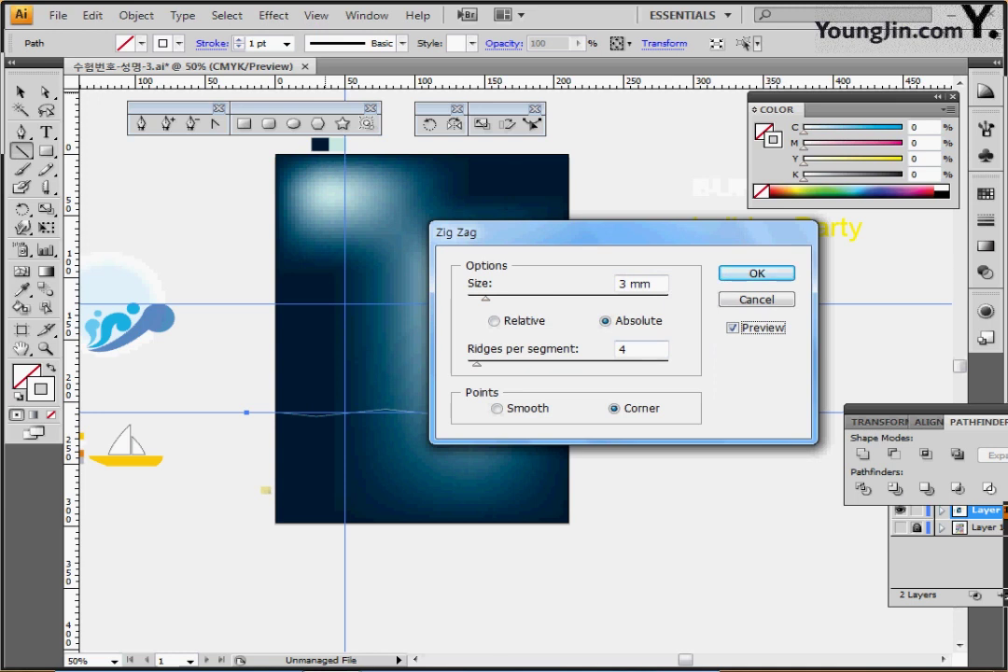
double_click(623, 349)
text(12)
key(Tab)
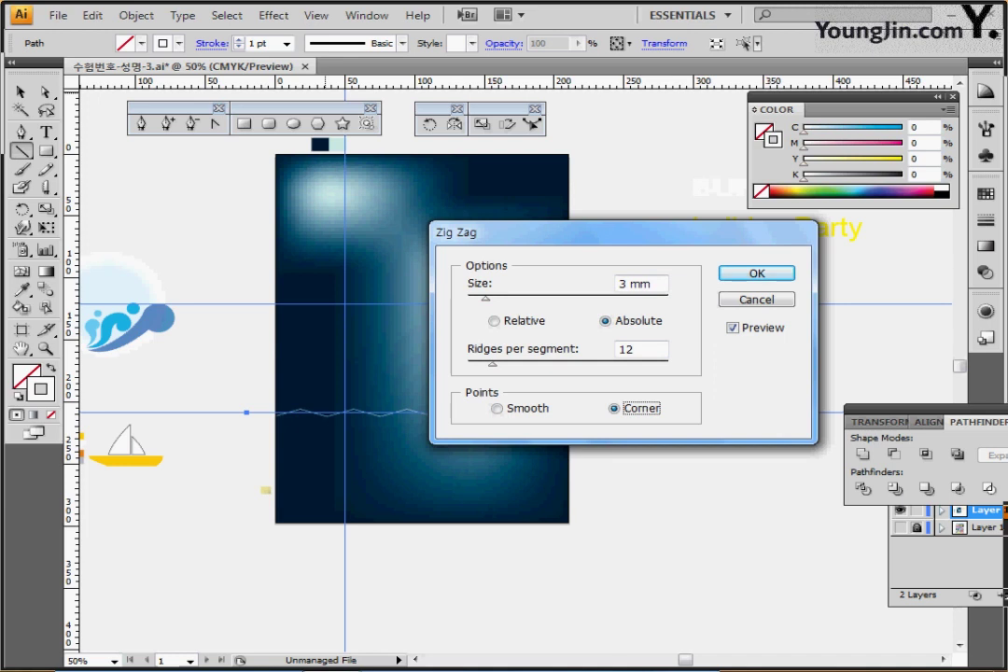
drag(486, 232, 555, 220)
click(565, 396)
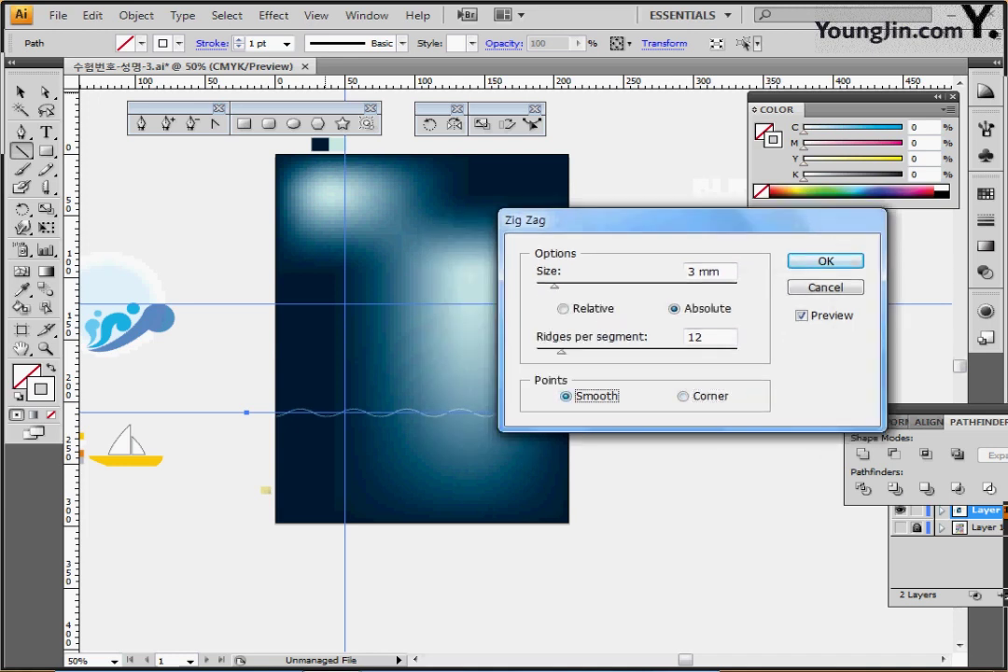
key(Return)
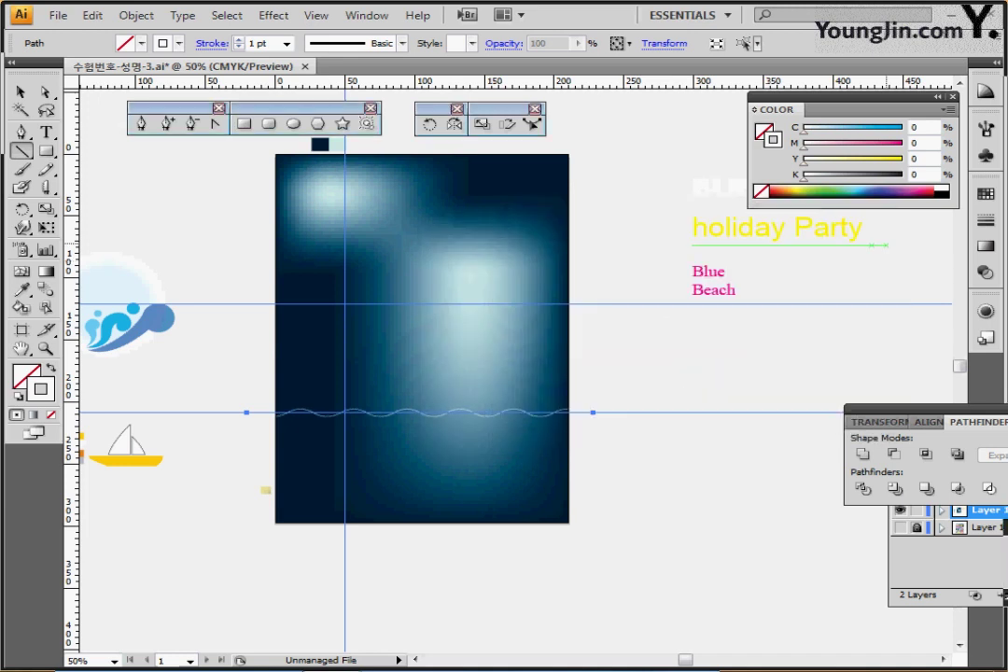
- Place a copy of the wavy line about 48 mm below the original, level with the small sand-coloured swatch
key(ctrl)
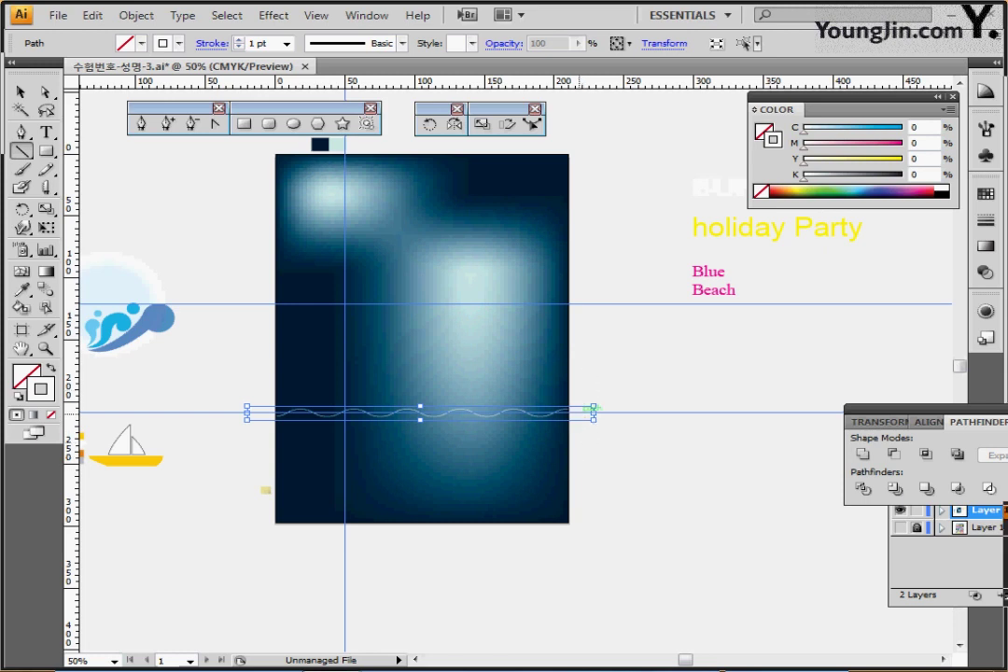
mouse_move(265, 489)
mouse_down()
mouse_move(586, 489)
mouse_move(586, 479)
mouse_up()
- Examine the waves in the reference poster layer in outline and full colour, restoring the working view with the reference hidden
ctrl+click(900, 527)
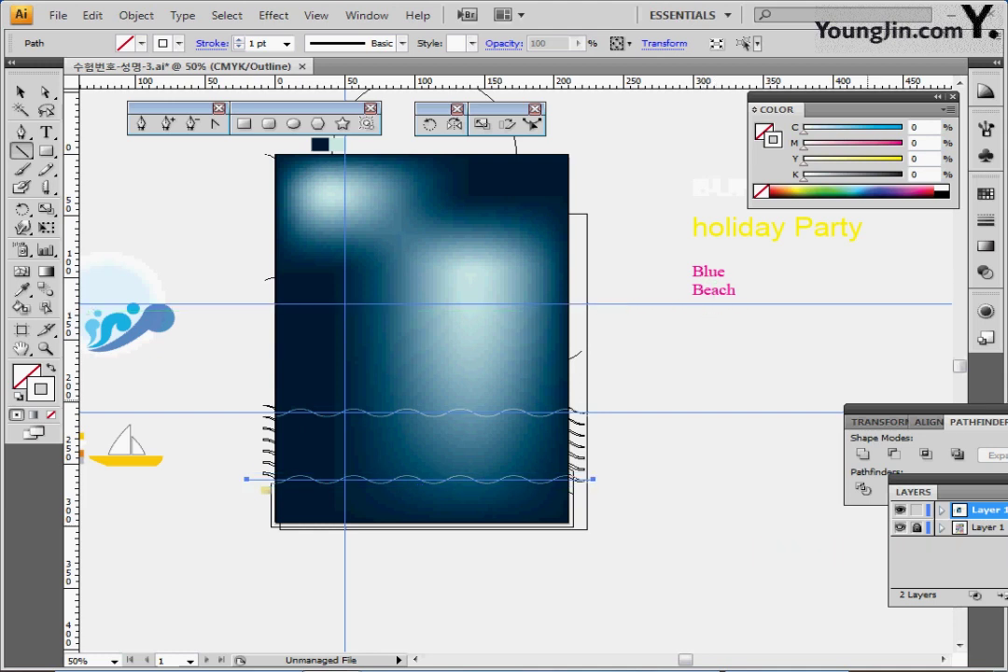
ctrl+click(900, 527)
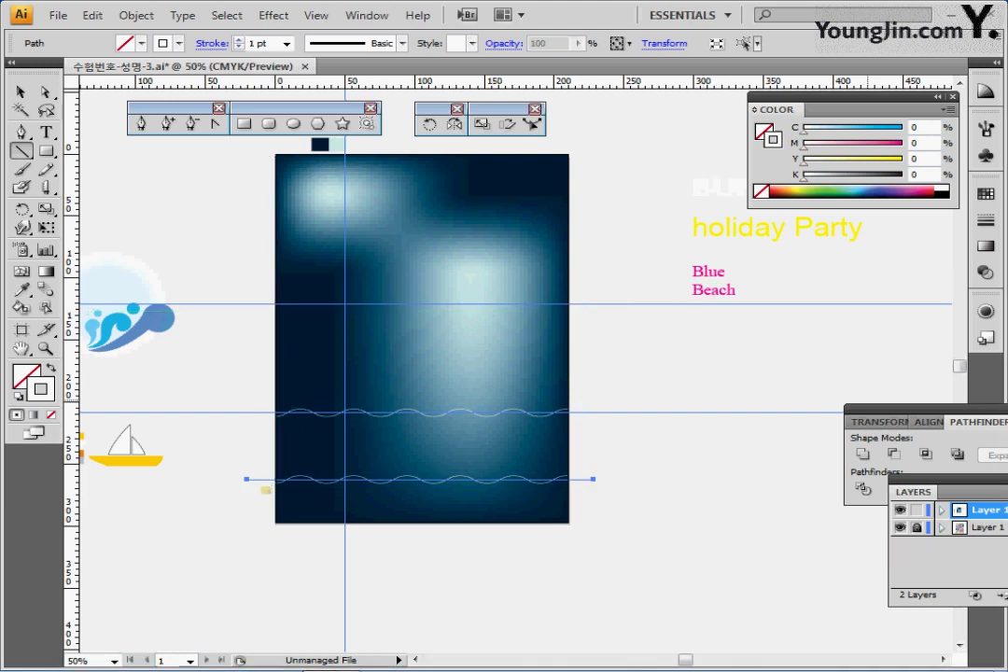
ctrl+click(900, 527)
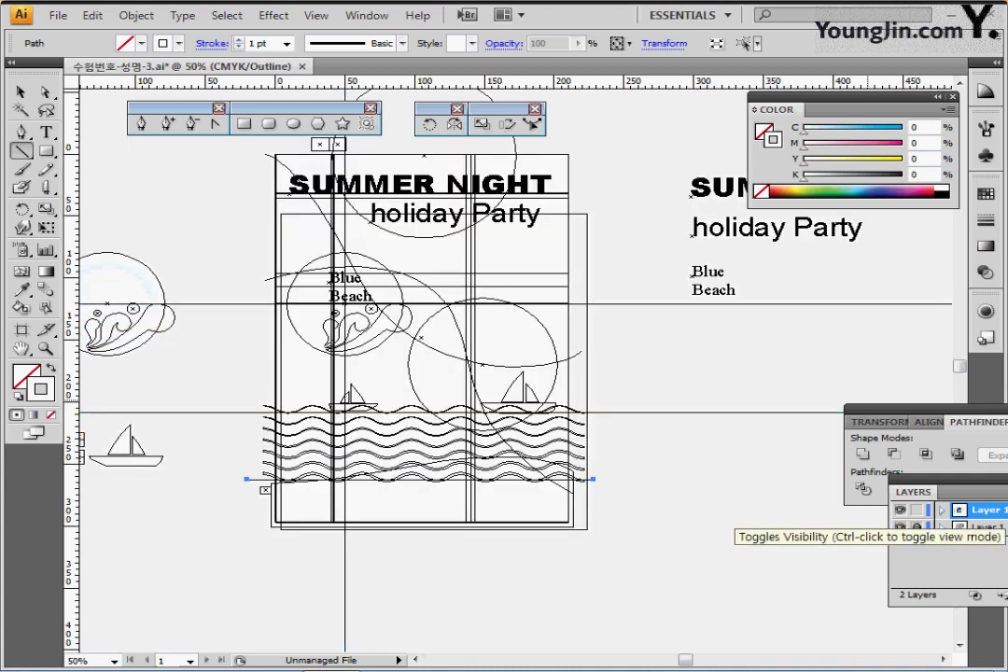
ctrl+click(900, 527)
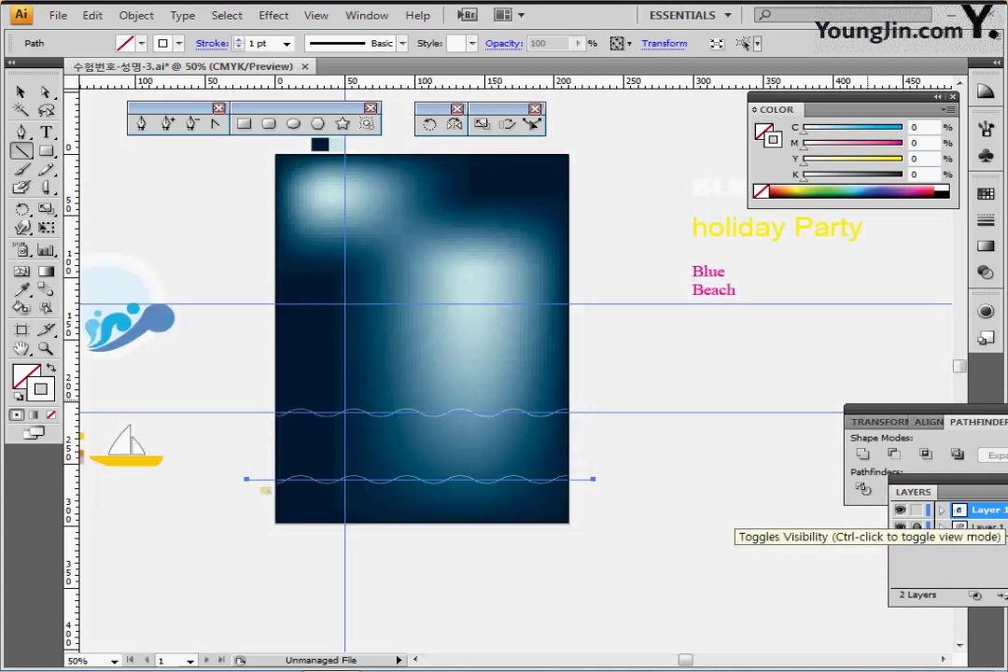
click(899, 509)
click(899, 510)
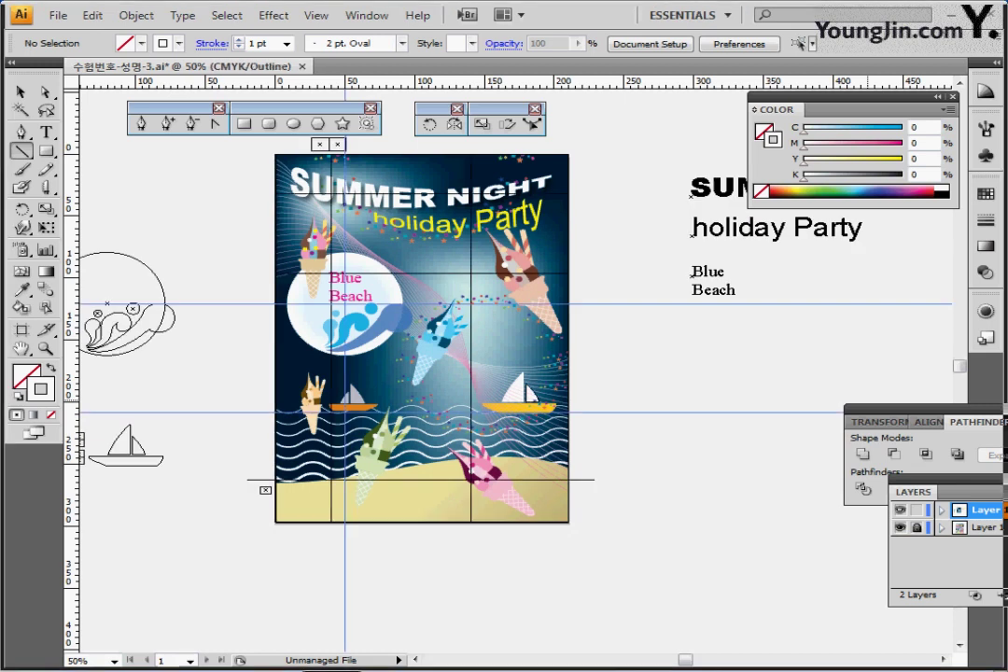
click(899, 528)
ctrl+click(900, 509)
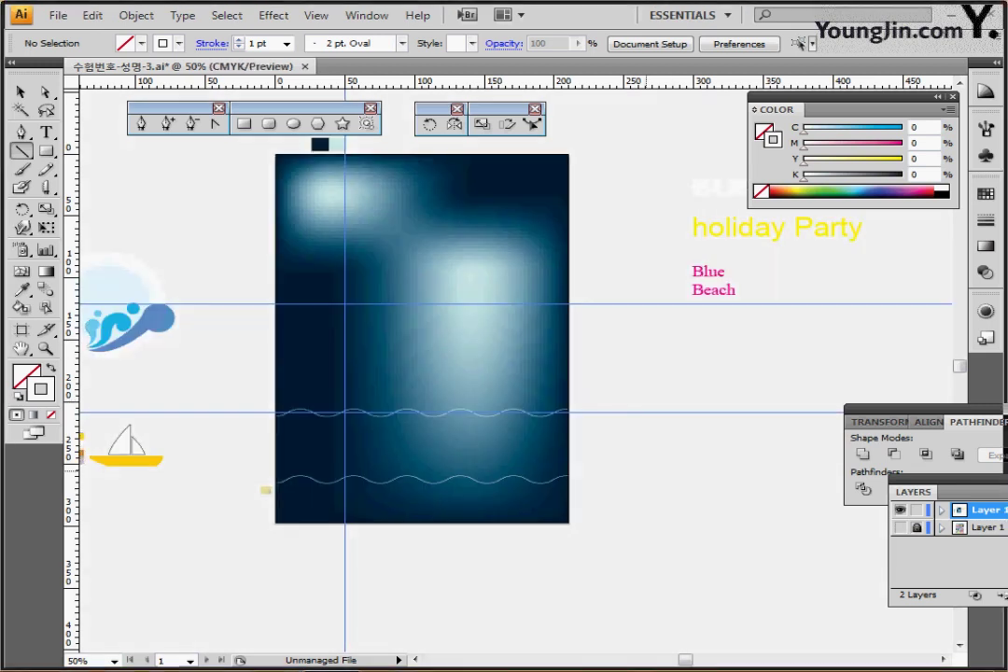
- Set the lower wavy line's stroke weight to 5 pt
drag(631, 458, 589, 496)
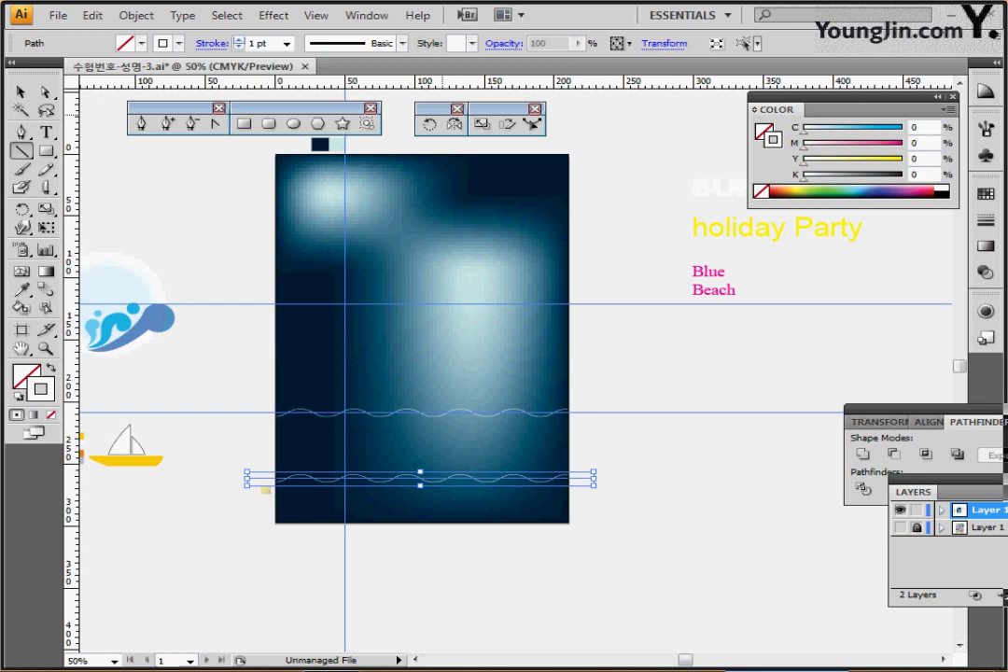
click(239, 40)
click(239, 40)
click(239, 40)
click(239, 40)
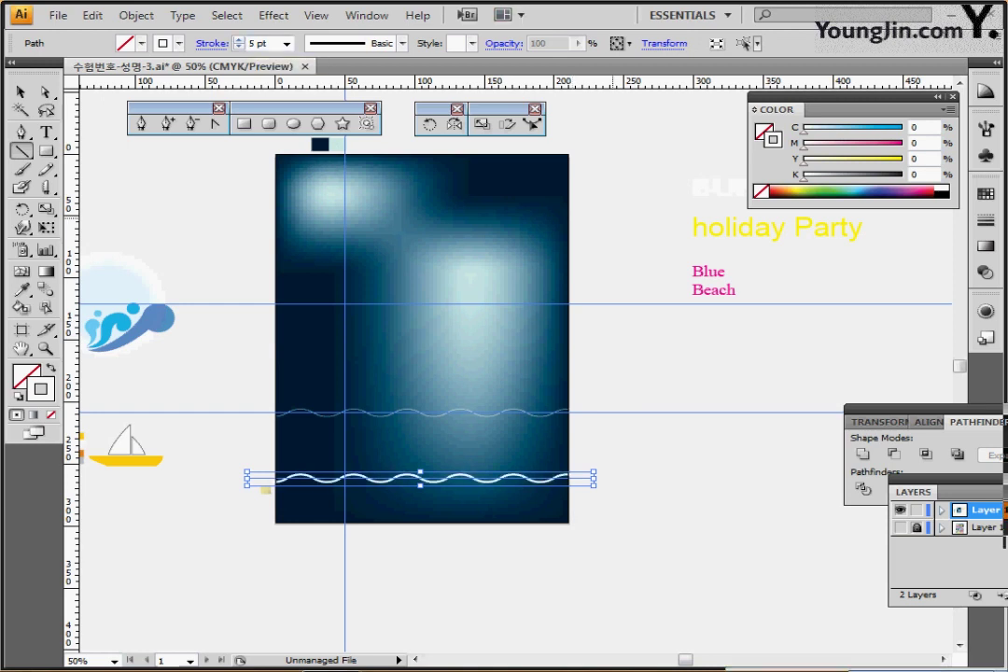
- Select only the two wavy lines, excluding the background mesh and sand-coloured swatch, and blend them together
drag(243, 391, 262, 527)
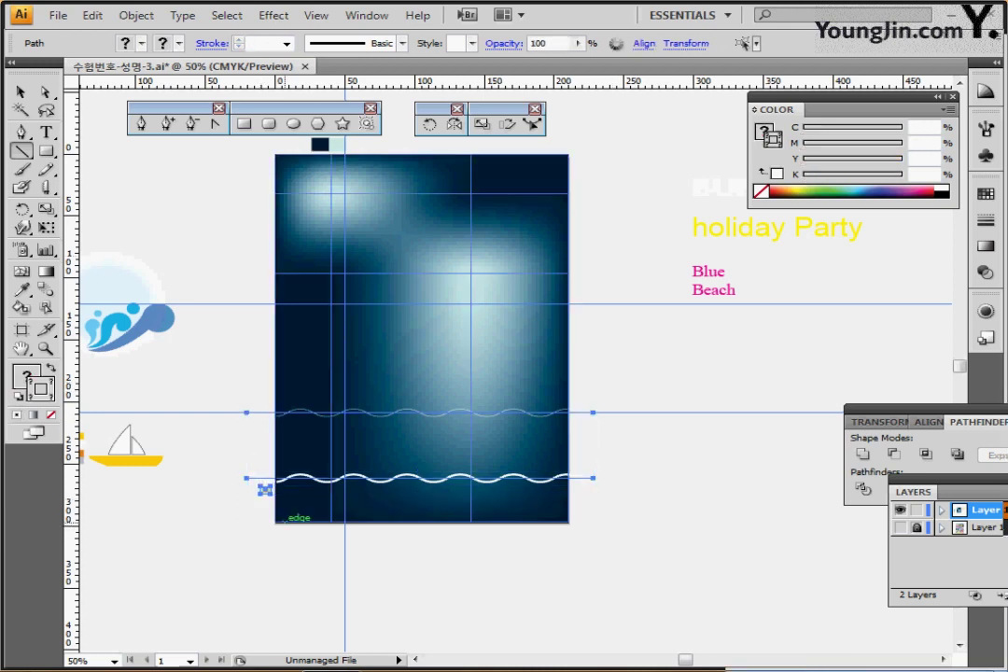
drag(629, 363, 629, 506)
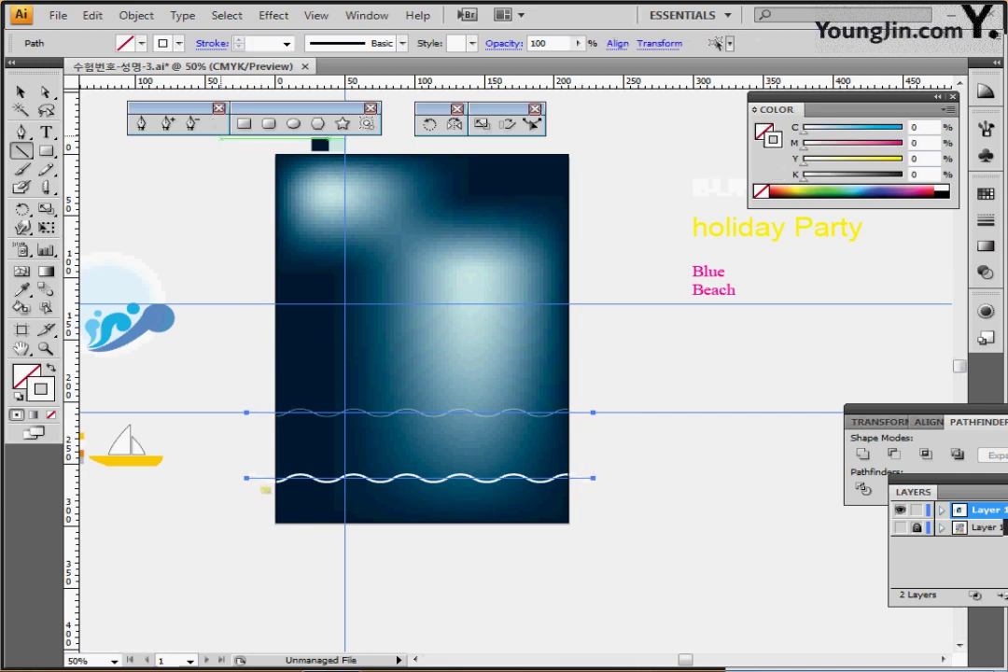
click(136, 15)
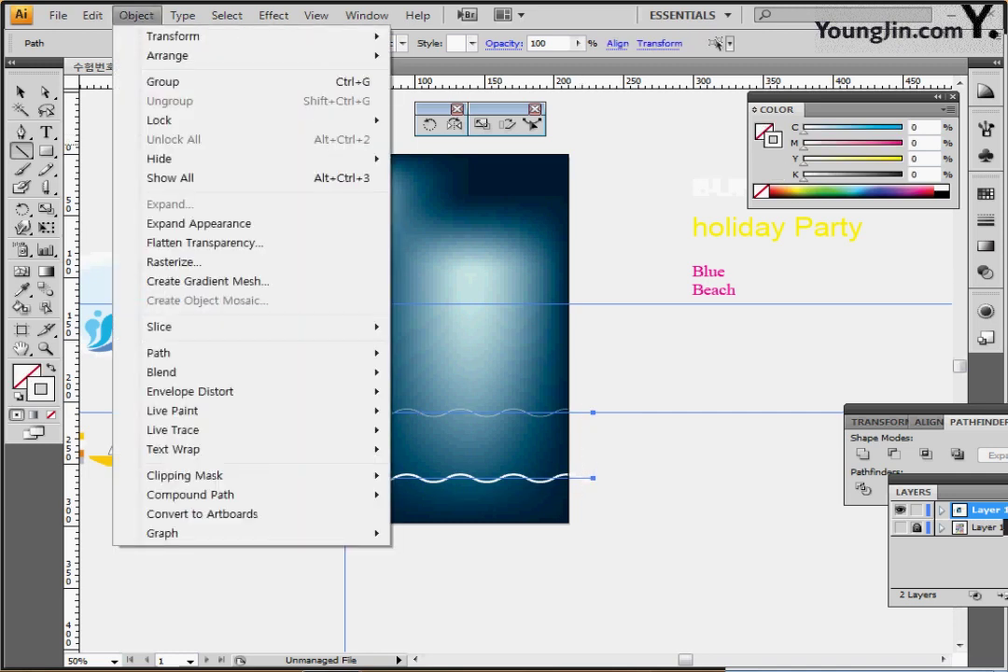
mouse_move(160, 372)
click(433, 372)
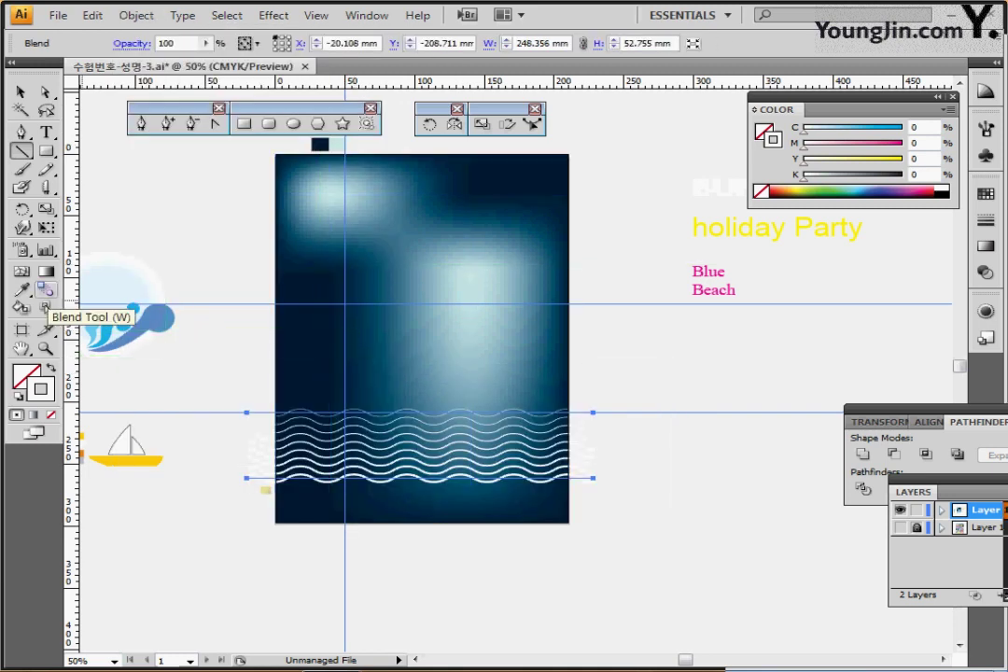
- Set the wave blend's spacing to Specified Steps with a value of 5
double_click(46, 290)
click(510, 319)
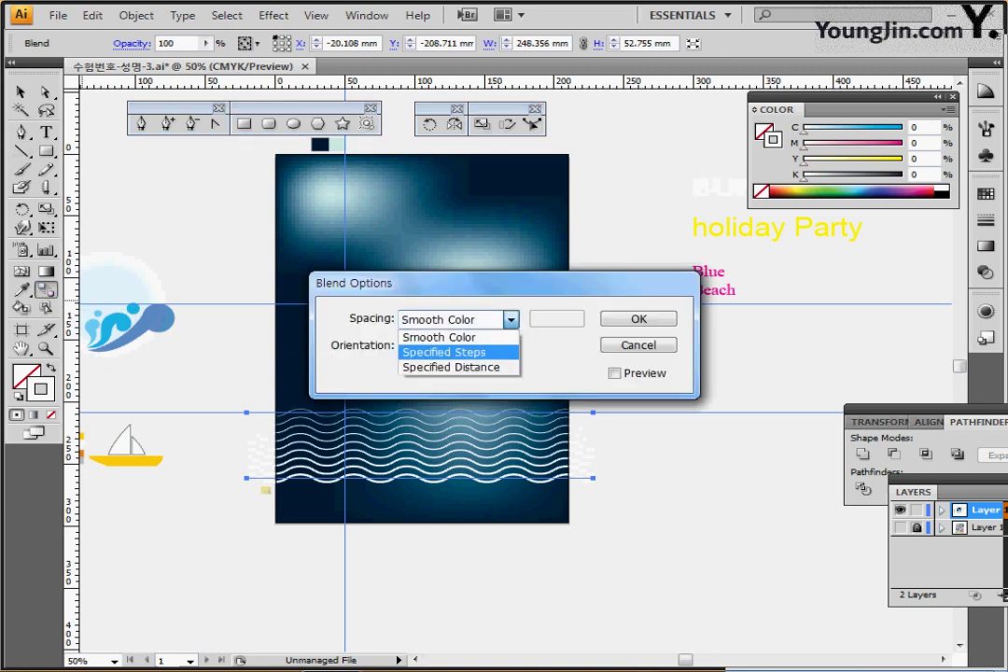
click(457, 352)
click(615, 373)
click(614, 373)
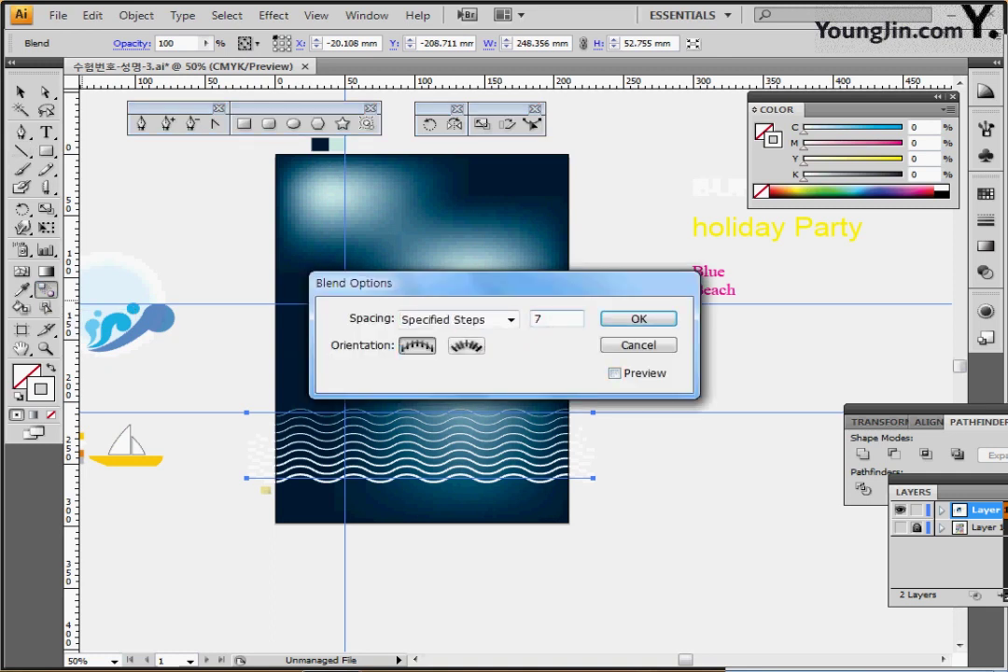
drag(545, 319, 533, 320)
text(5)
key(Return)
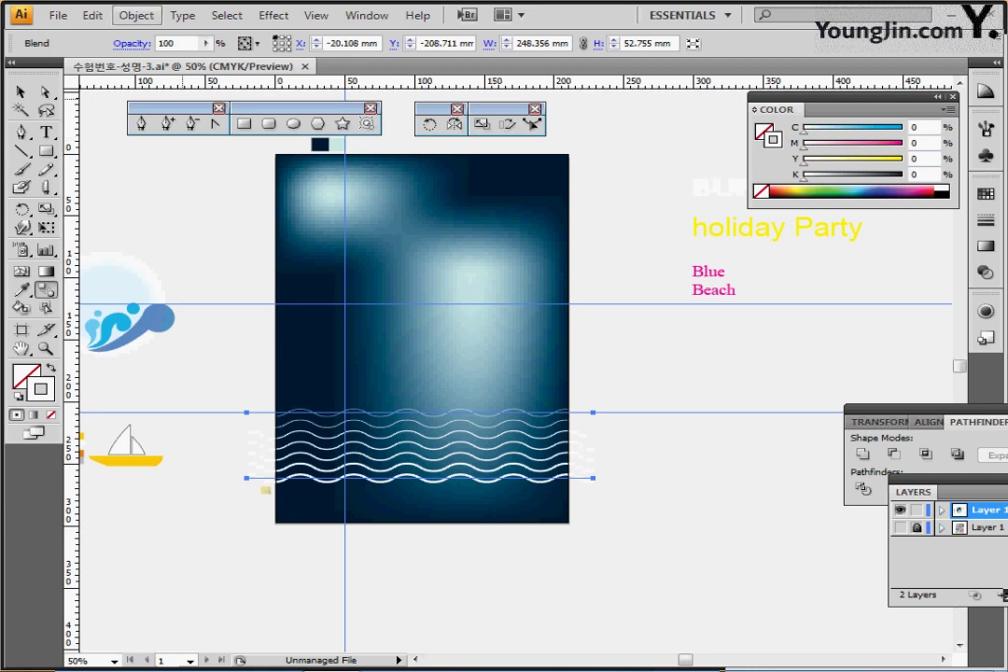
- Expand the wave blend into separate wavy lines
click(136, 15)
mouse_move(177, 371)
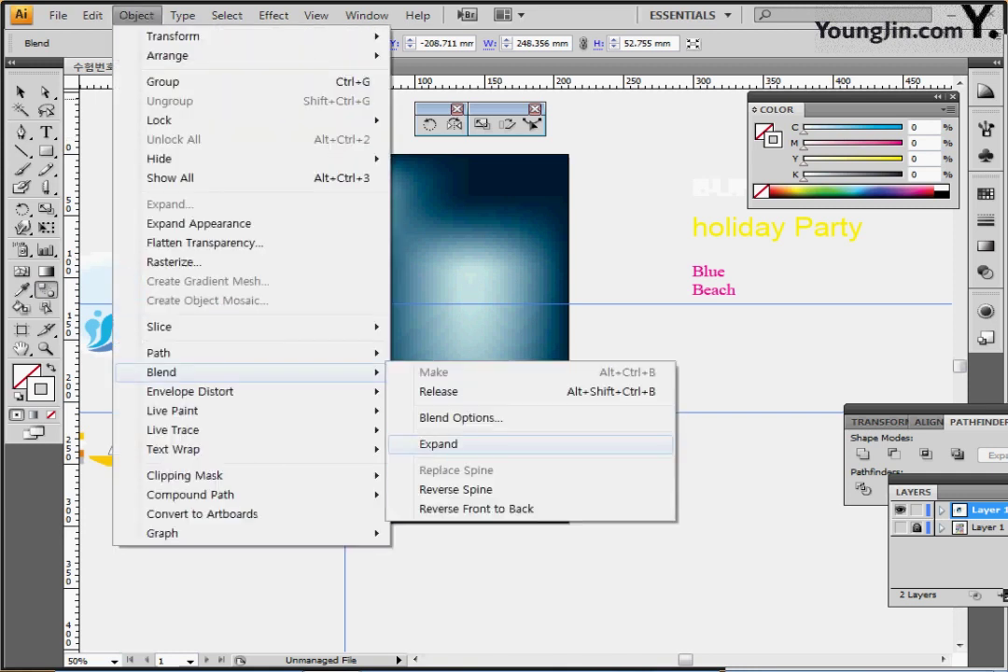
click(429, 443)
- Outline the strokes of the expanded wavy lines, deselect them and save the document
click(136, 15)
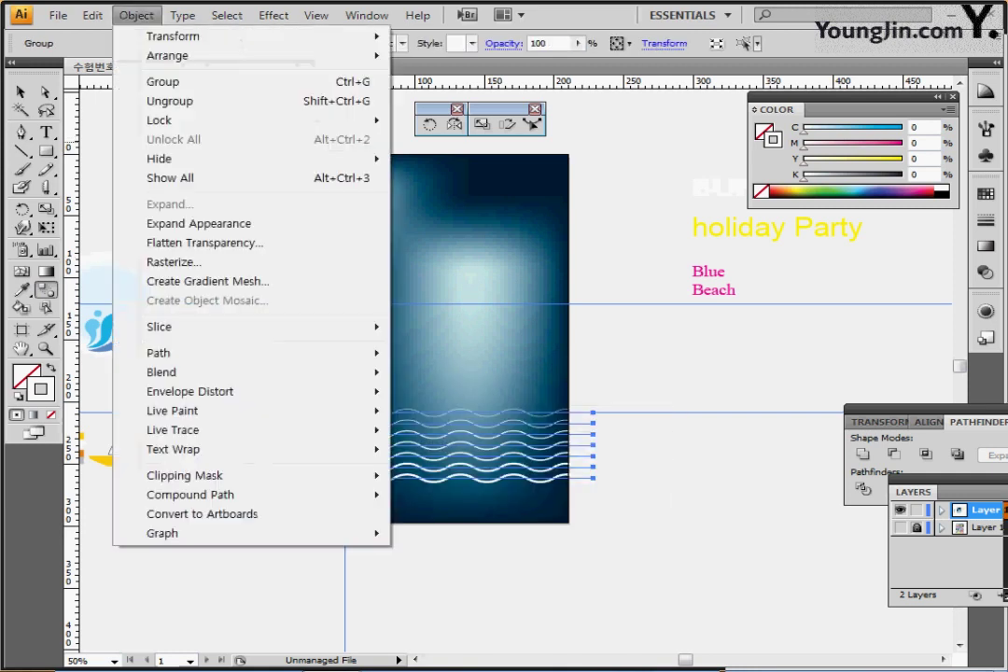
mouse_move(158, 353)
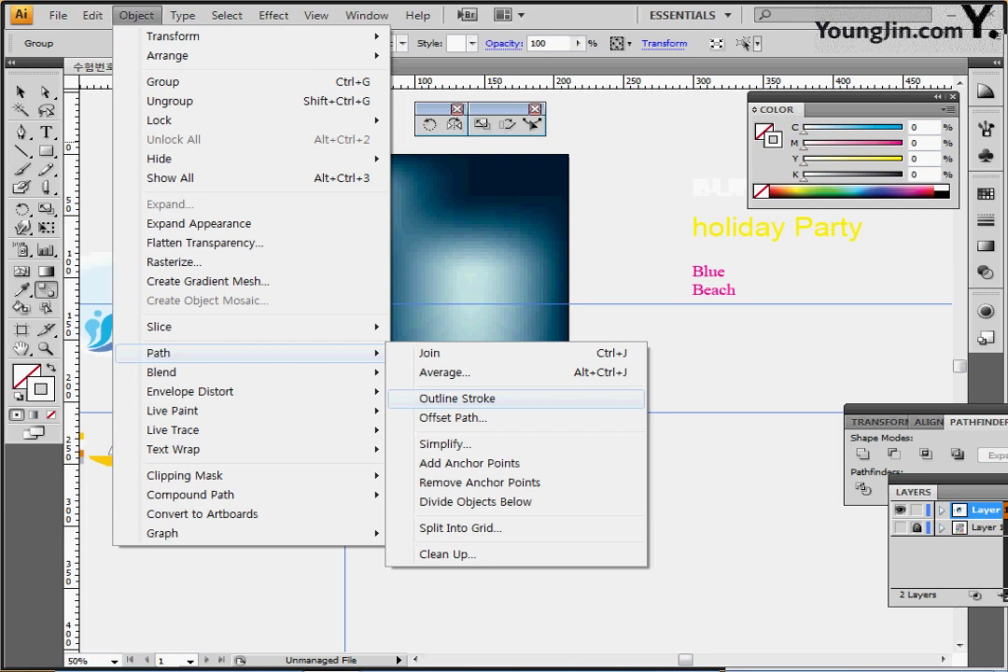
click(458, 398)
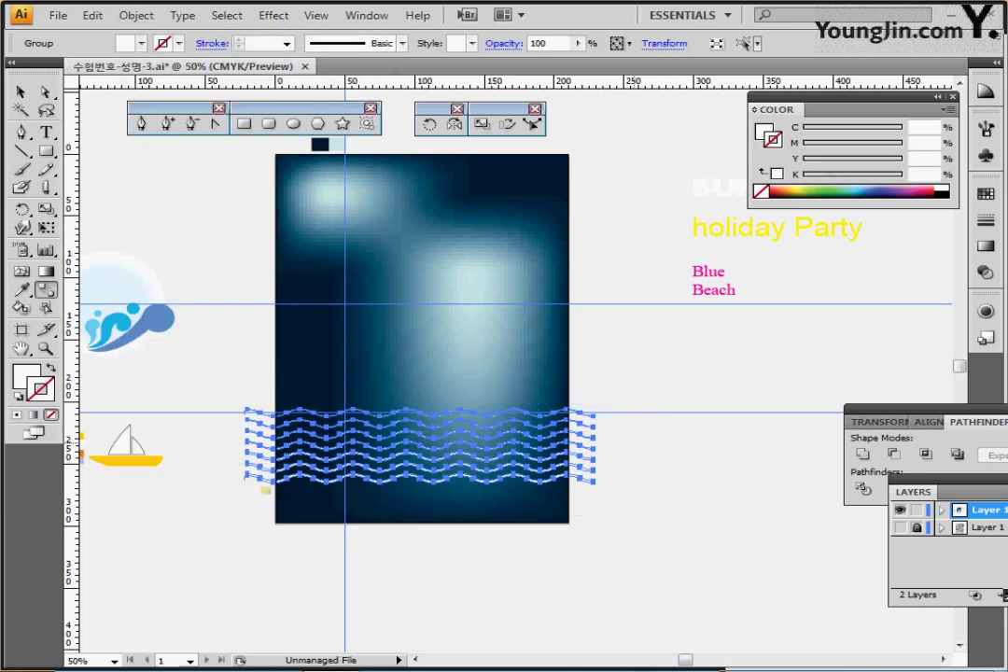
key(ctrl+shift+a)
key(ctrl+s)
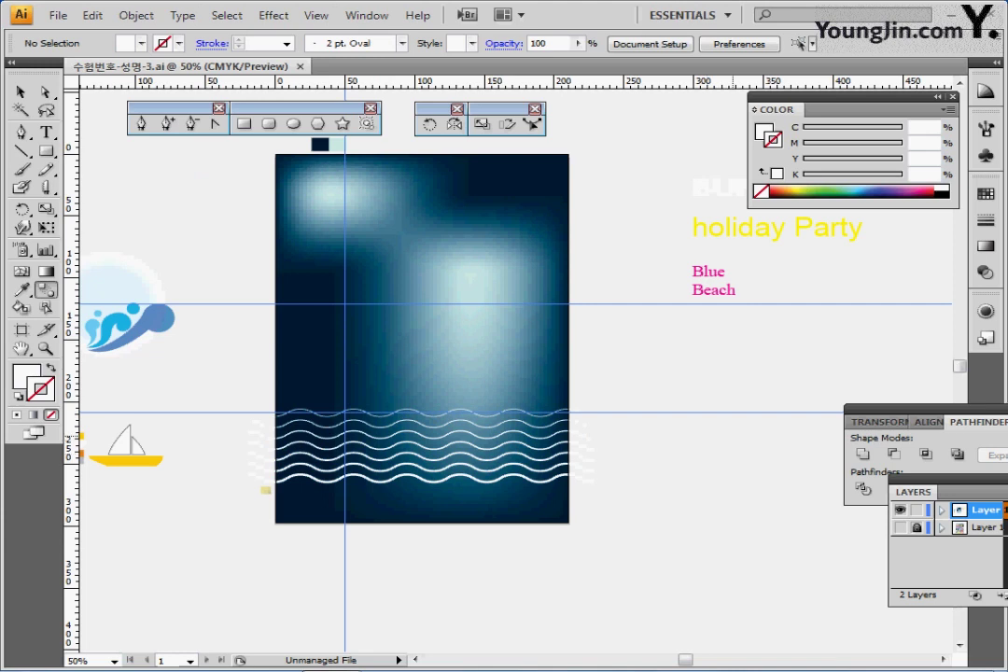
- In outline view, trace the curved upper edge of the reference shape at the poster's foot with the Pen tool, from left to right across the artboard
drag(579, 526, 587, 462)
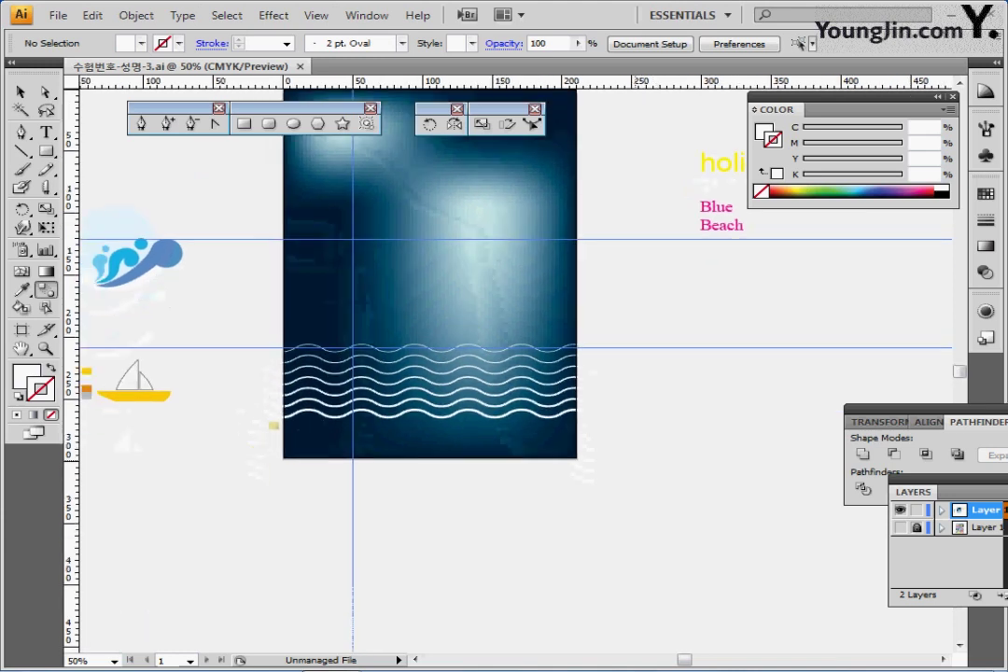
key(ctrl+y)
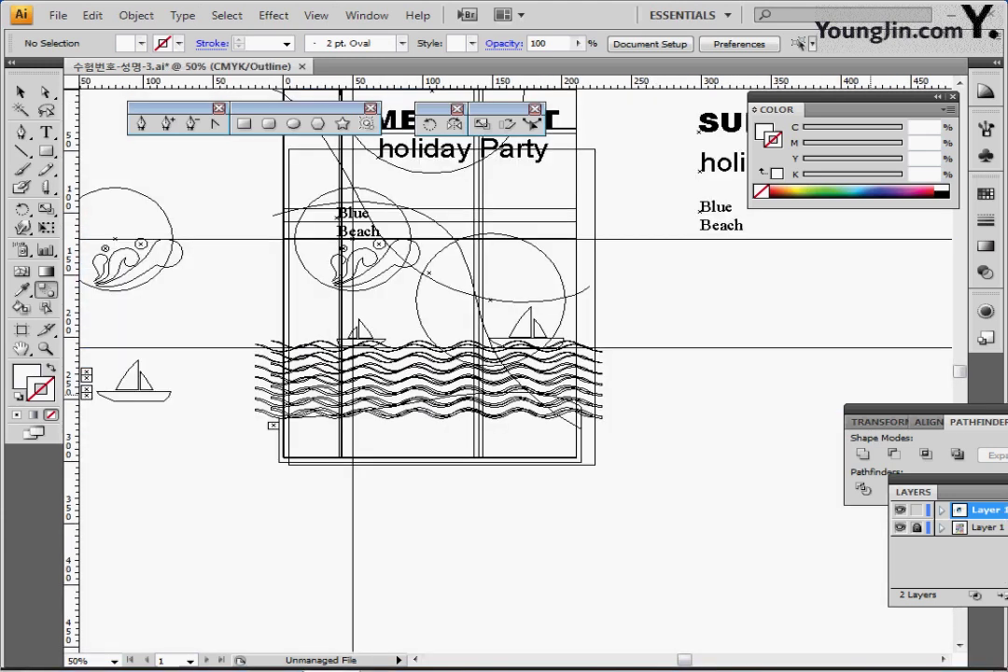
key(ctrl+plus)
drag(512, 417, 536, 440)
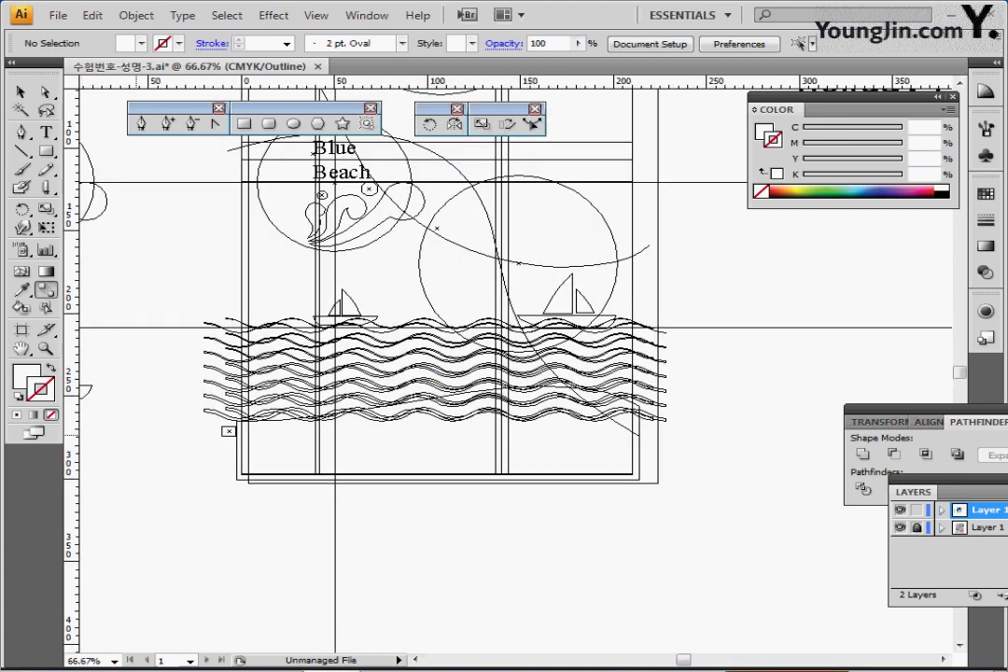
click(21, 132)
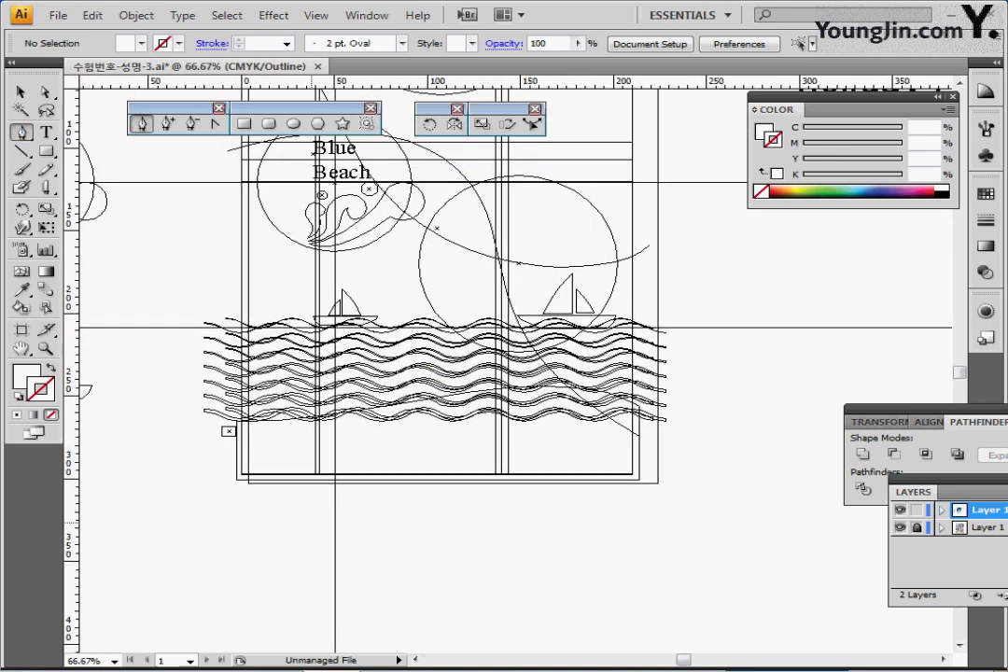
ctrl+click(244, 413)
click(237, 420)
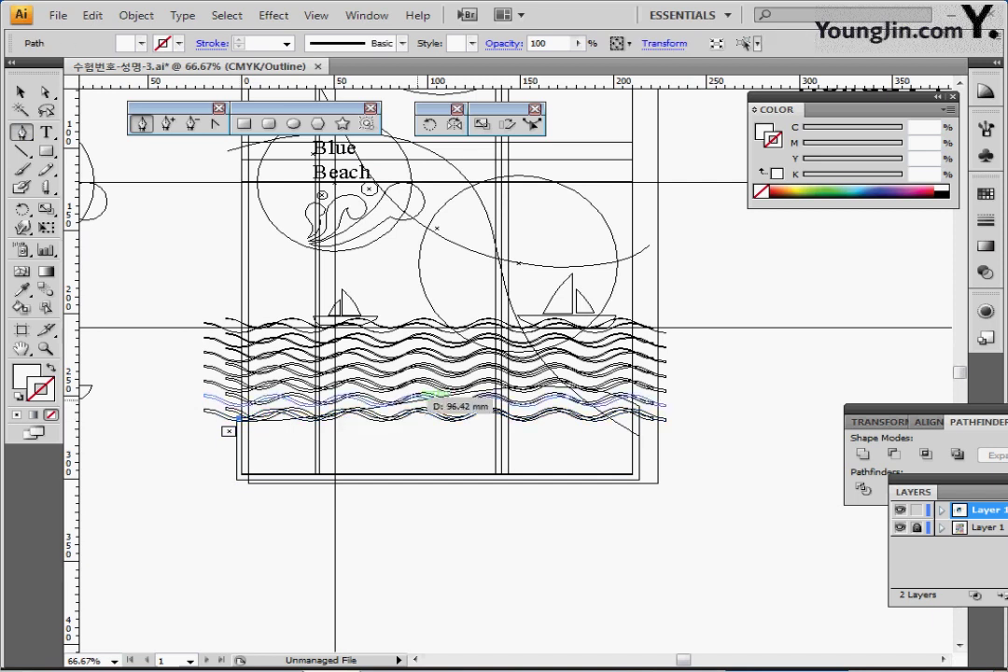
drag(416, 402, 647, 409)
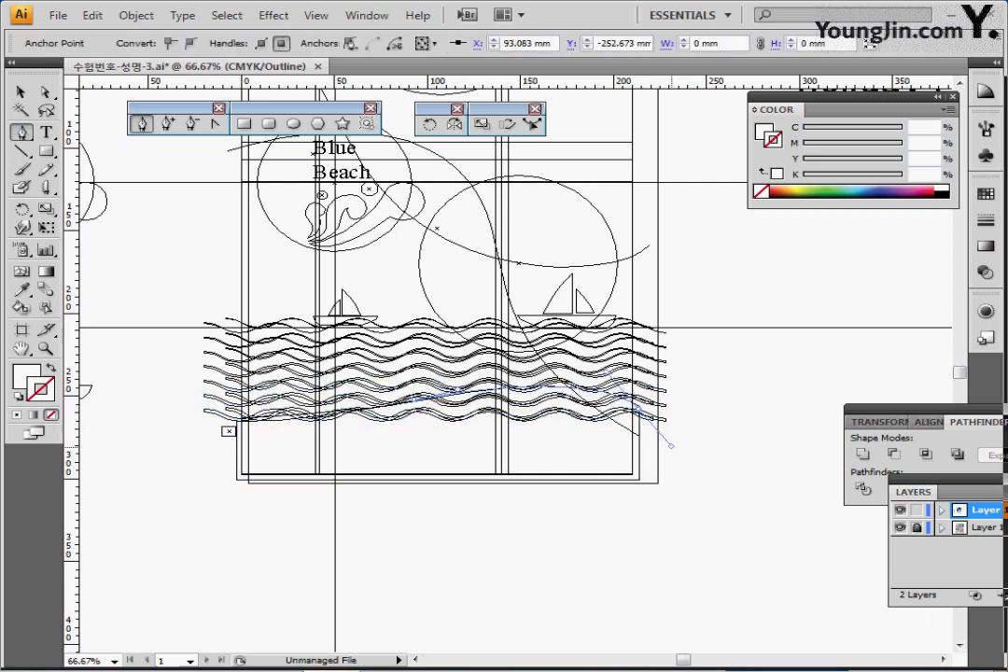
- Close the sand shape below the waves with the Pen tool and fill it with the beige gradient sampled from the adjacent swatch
click(639, 409)
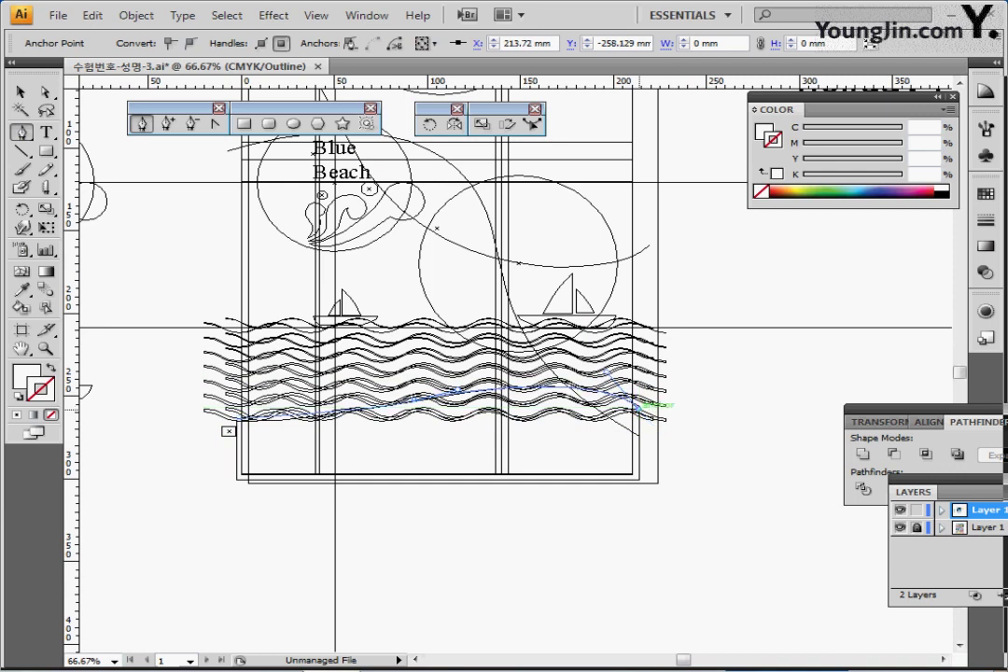
key(ctrl+y)
drag(638, 409, 239, 418)
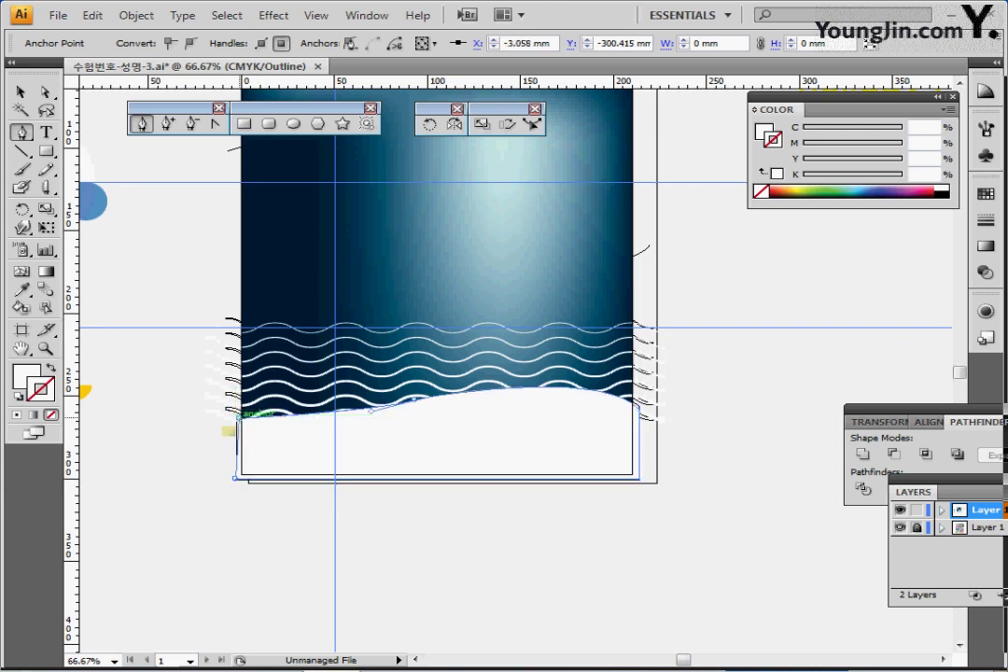
key(i)
click(230, 431)
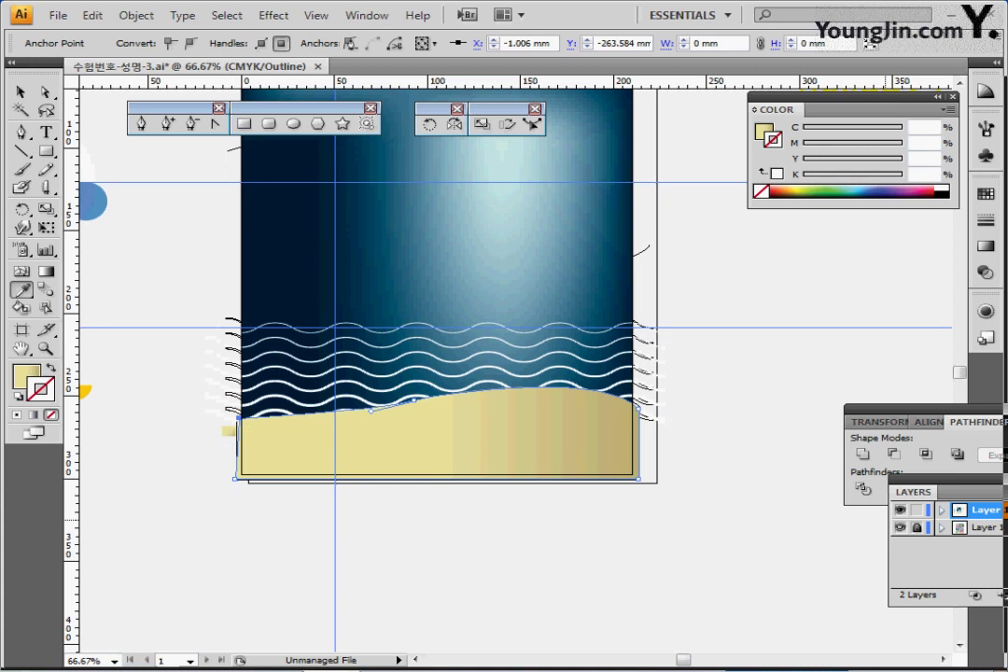
- Hide the locked reference layer and nudge the sand shape's upper-left anchor 2 mm outward past the poster edge
click(899, 528)
key(ctrl+1)
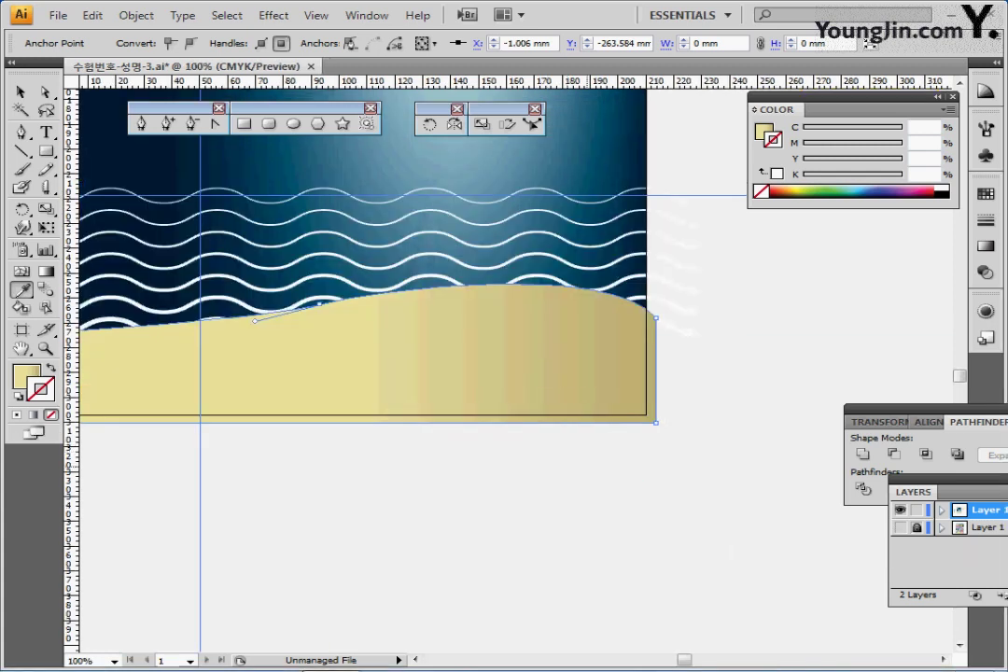
drag(392, 354, 587, 403)
click(46, 92)
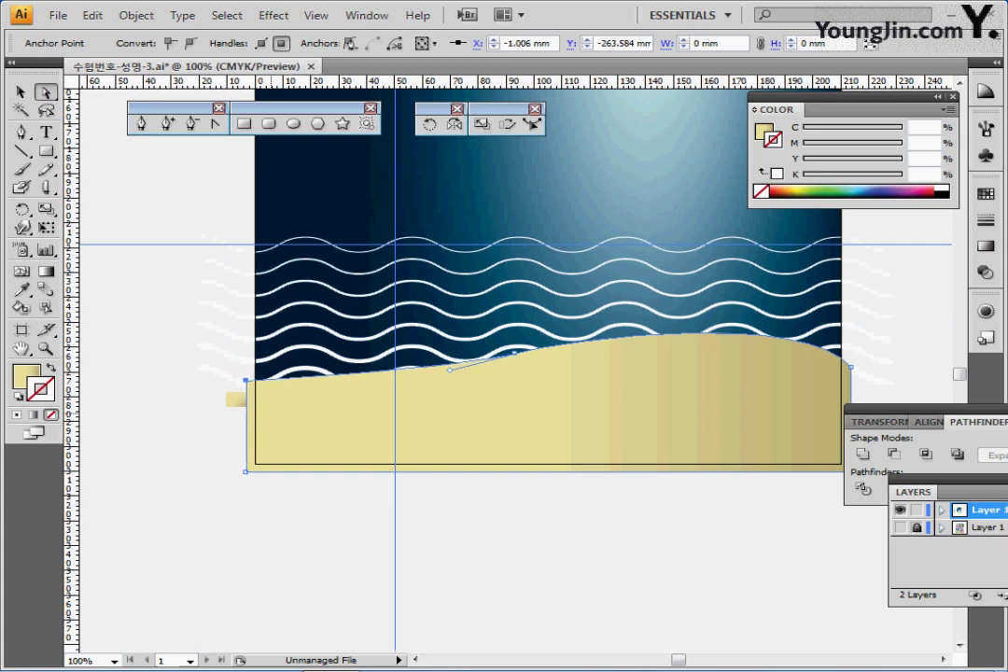
key(Left)
key(Left)
- Select the whole sand shape and set its linear gradient angle to -45 degrees
drag(748, 516, 624, 523)
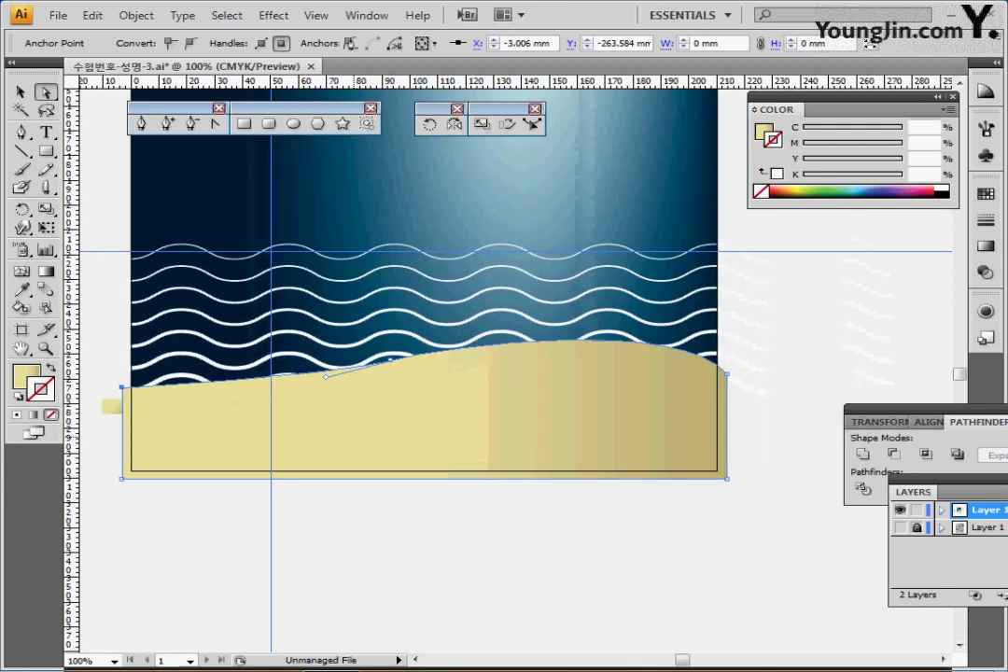
click(625, 523)
ctrl+click(625, 478)
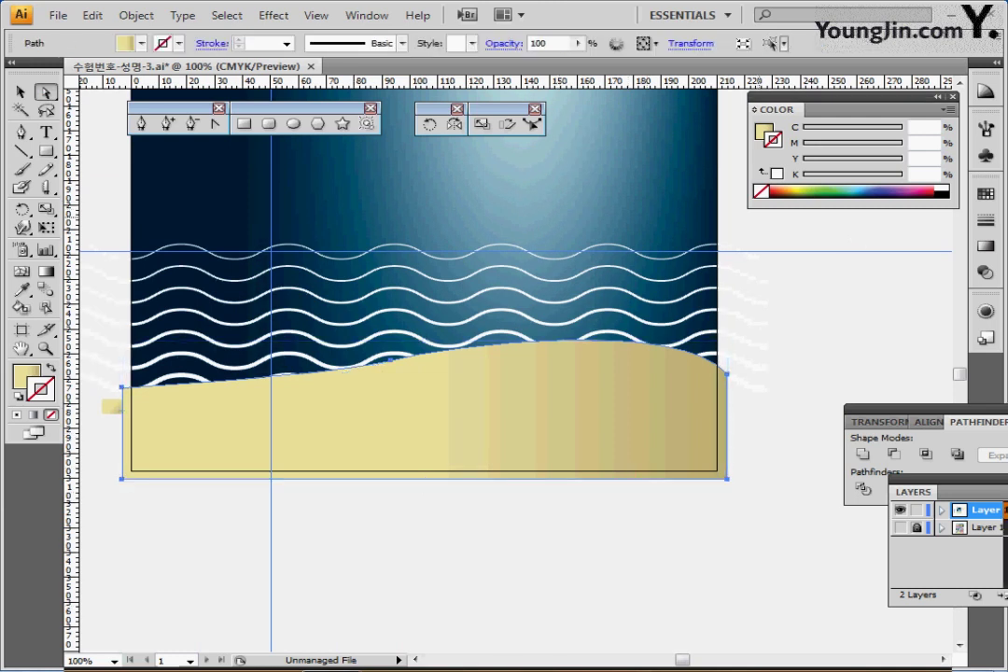
key(x)
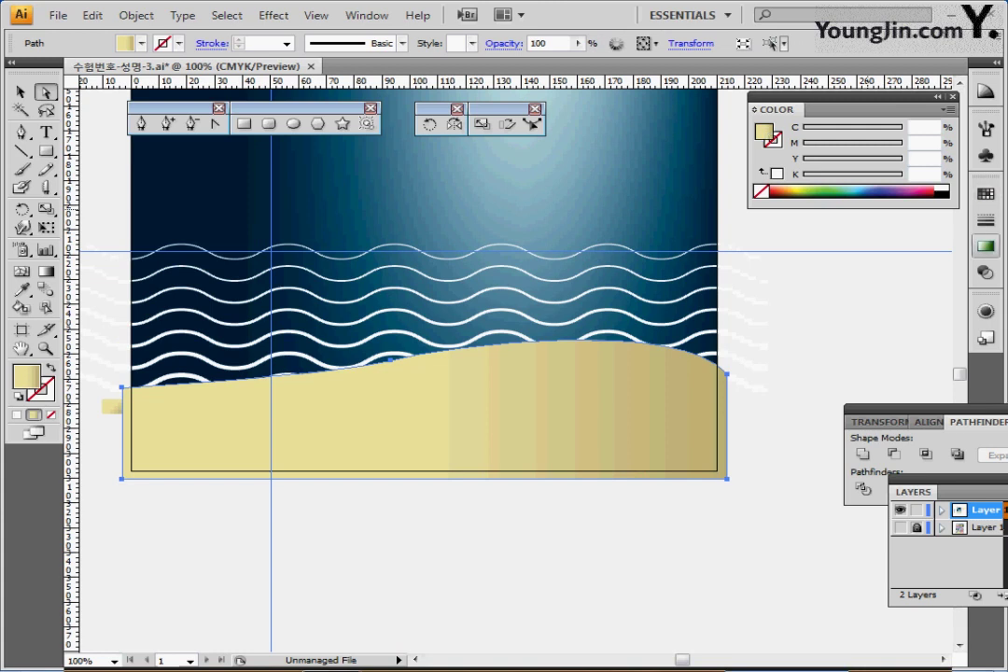
click(986, 246)
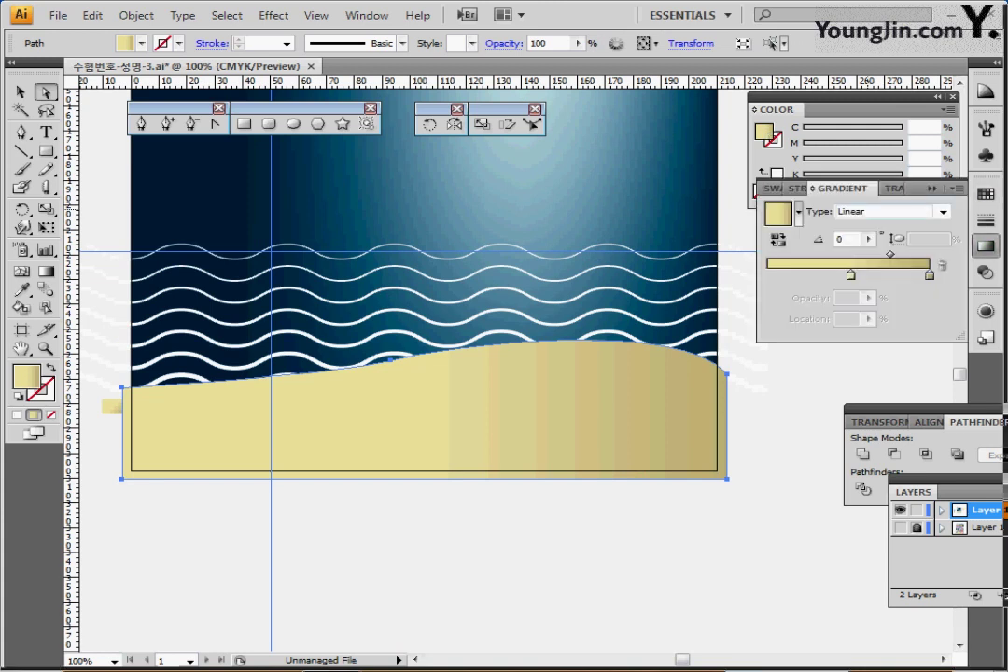
double_click(840, 239)
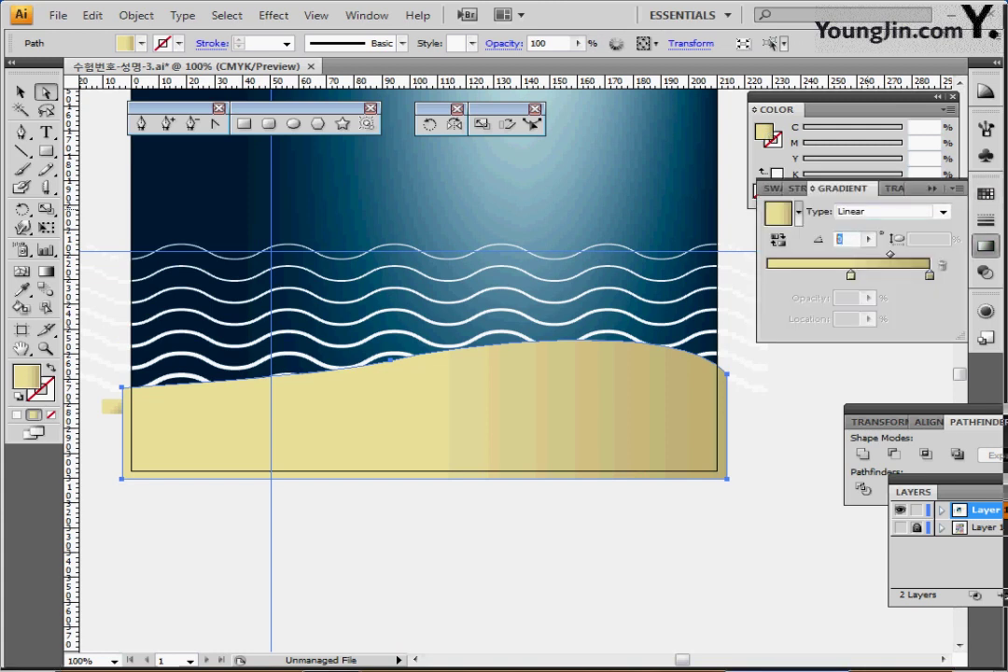
text(-45)
key(Return)
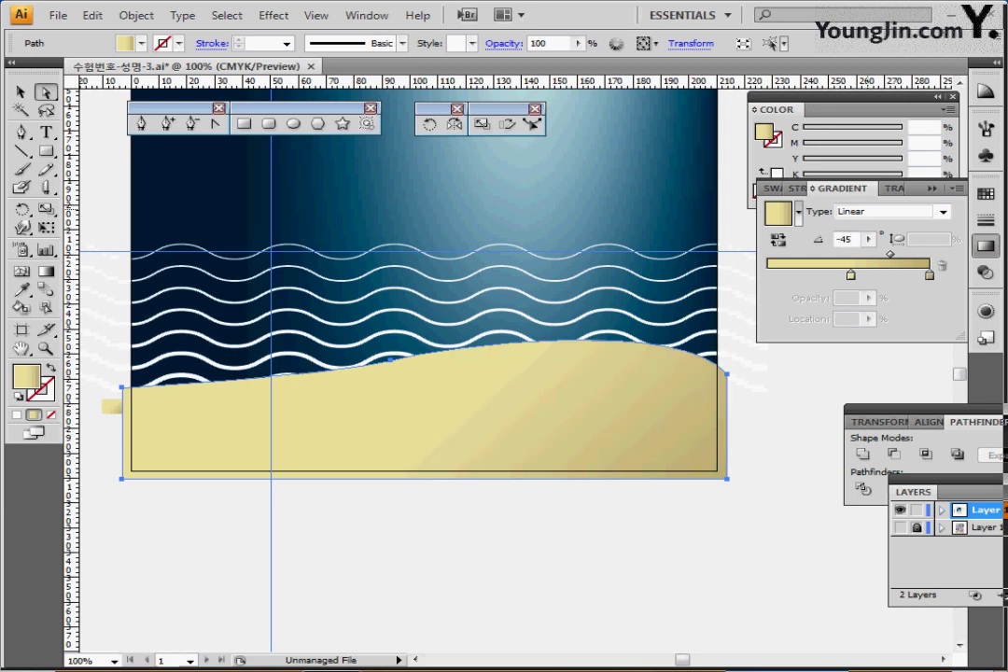
- Inspect the colours of the sand gradient's two stops and save the document
click(850, 274)
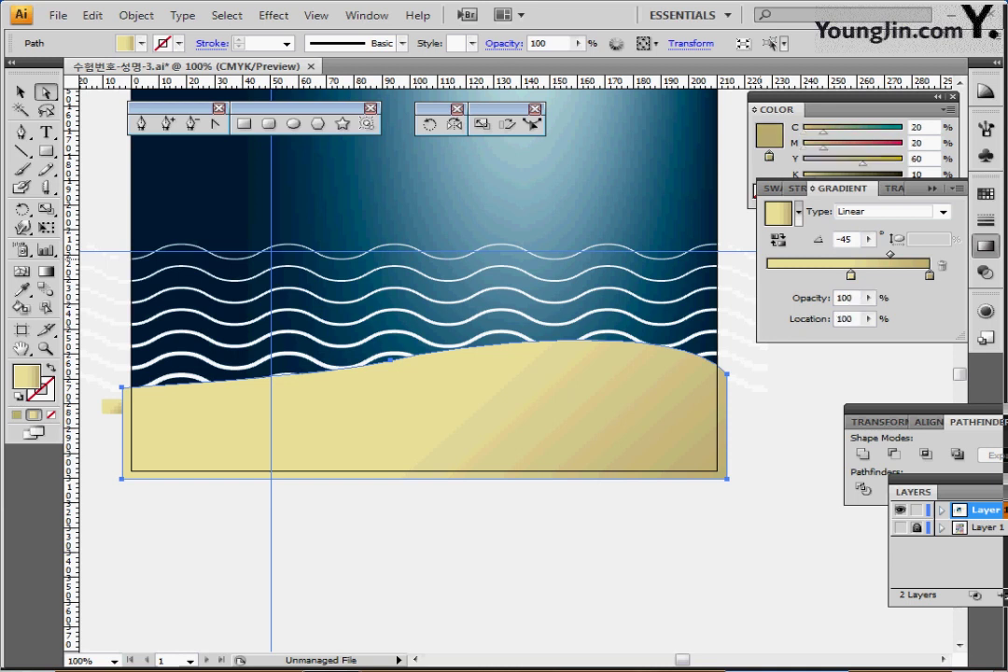
double_click(928, 274)
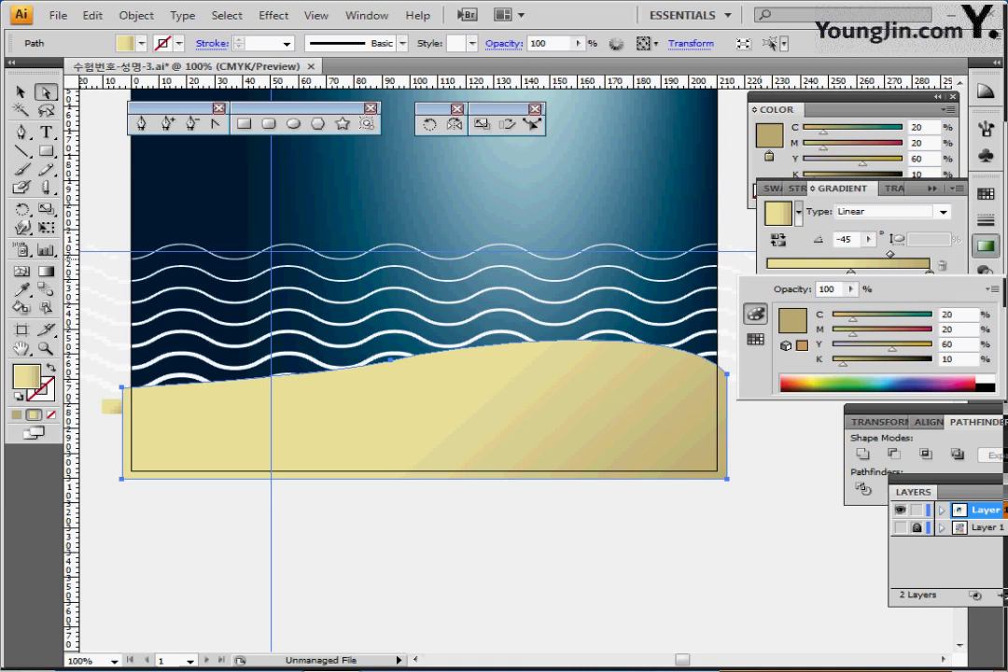
click(985, 247)
click(985, 246)
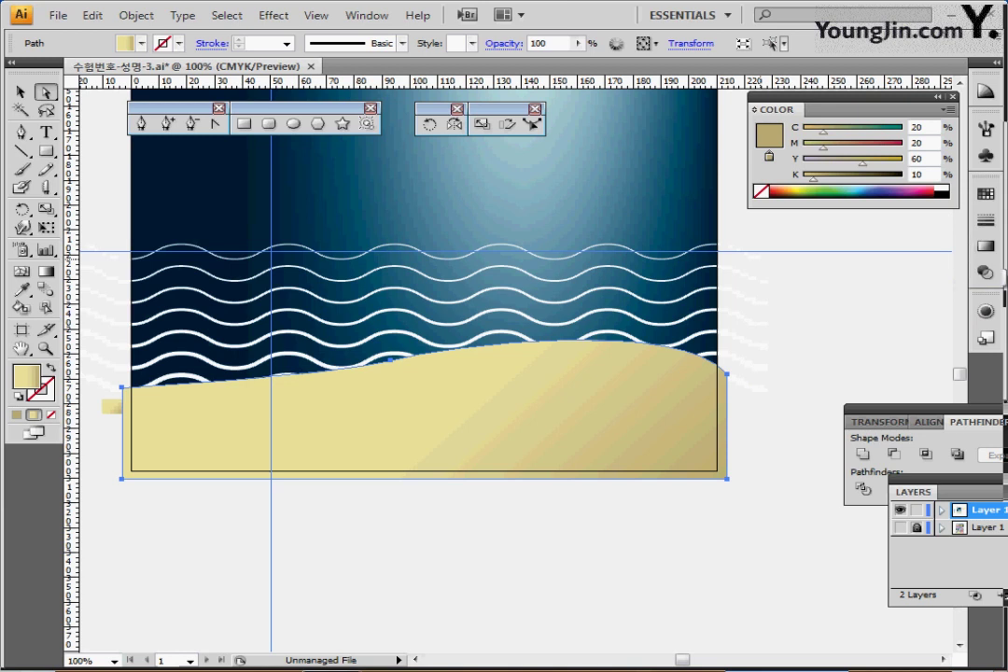
key(ctrl+s)
- Delete the small sail from the yellow boat drawn beside the poster
drag(217, 364, 694, 377)
key(ctrl+plus)
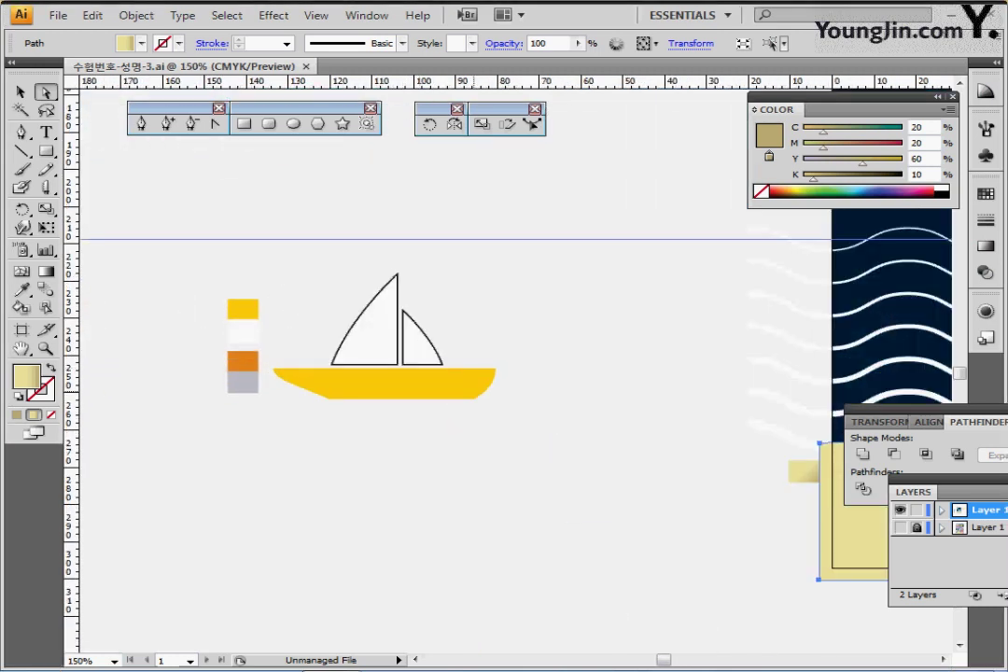
key(ctrl+equal)
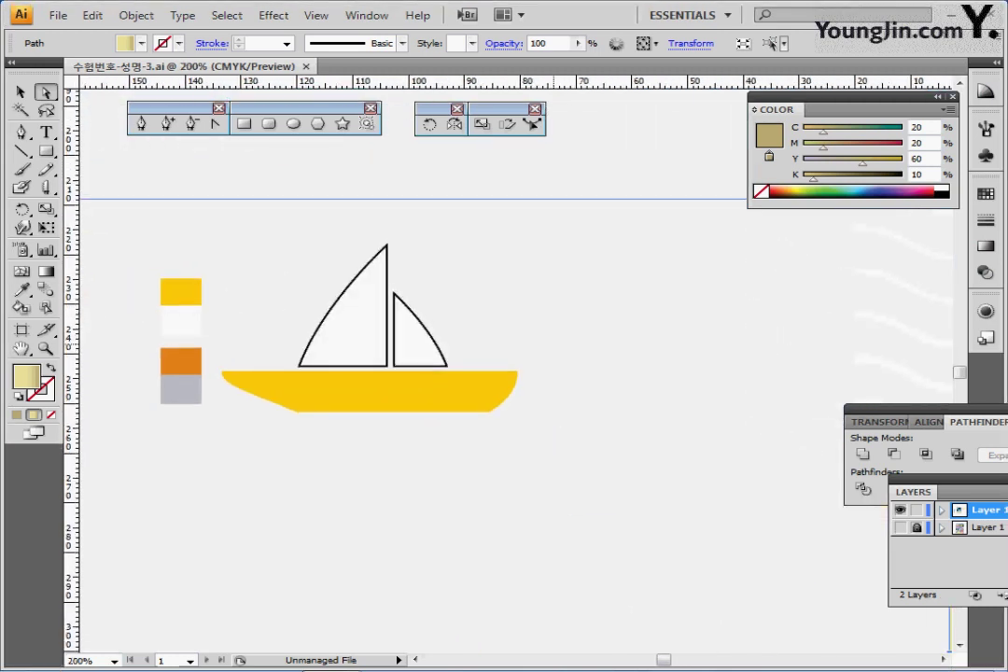
ctrl+click(416, 338)
key(Delete)
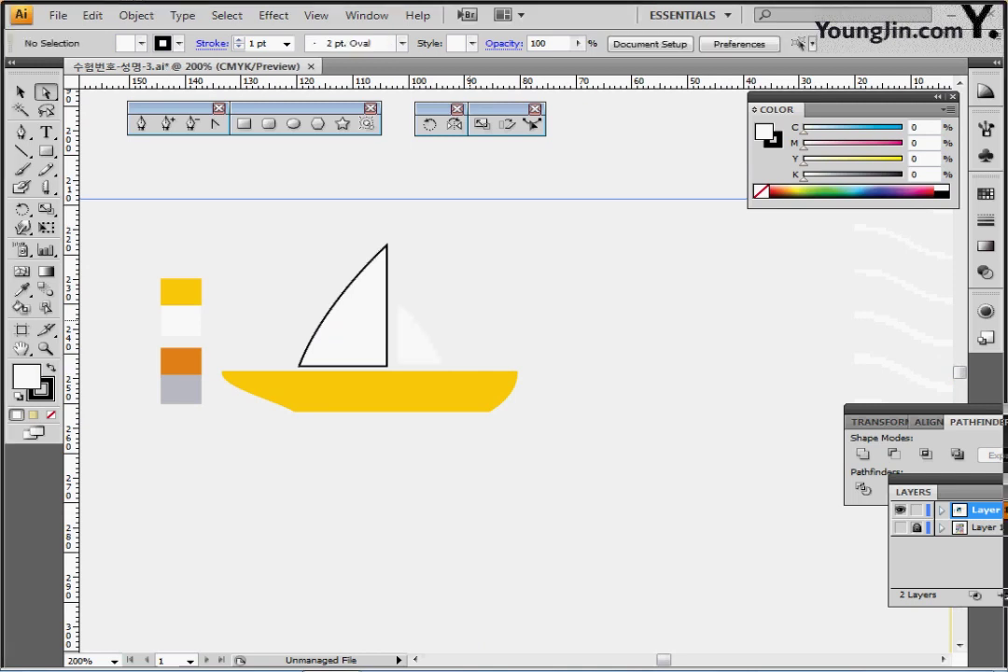
- Select the boat's large sail and make a uniformly scaled copy of it at 60%
drag(547, 442, 476, 320)
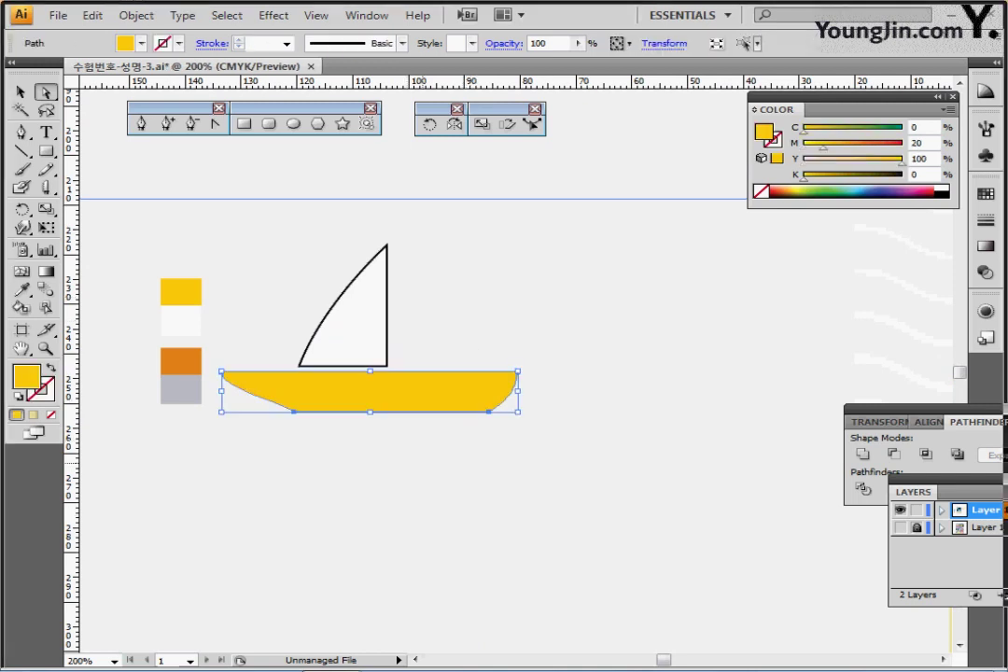
click(546, 462)
drag(408, 203, 324, 304)
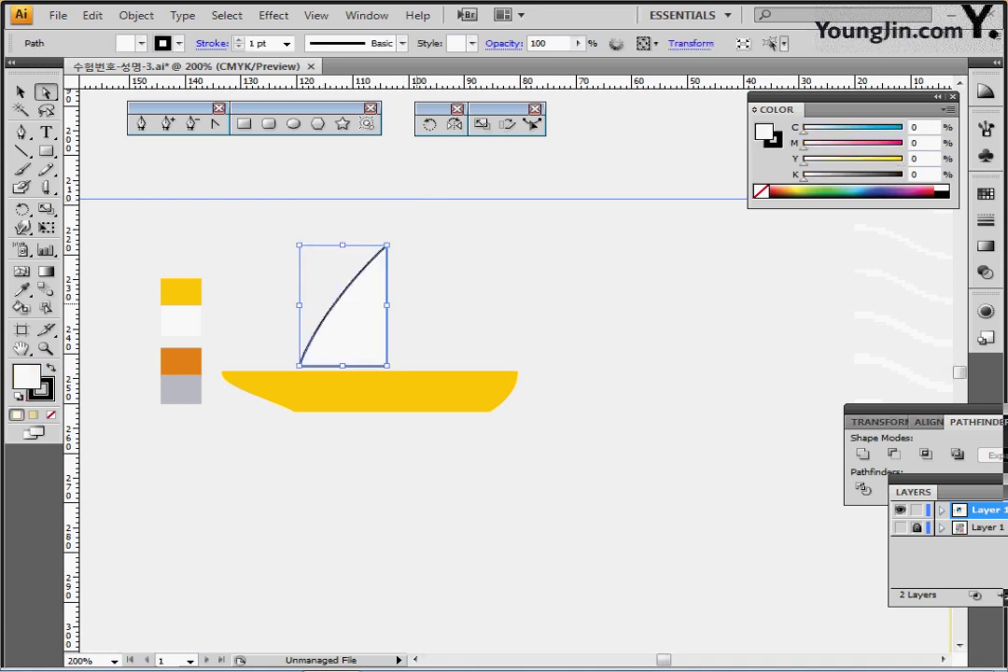
drag(482, 304, 411, 301)
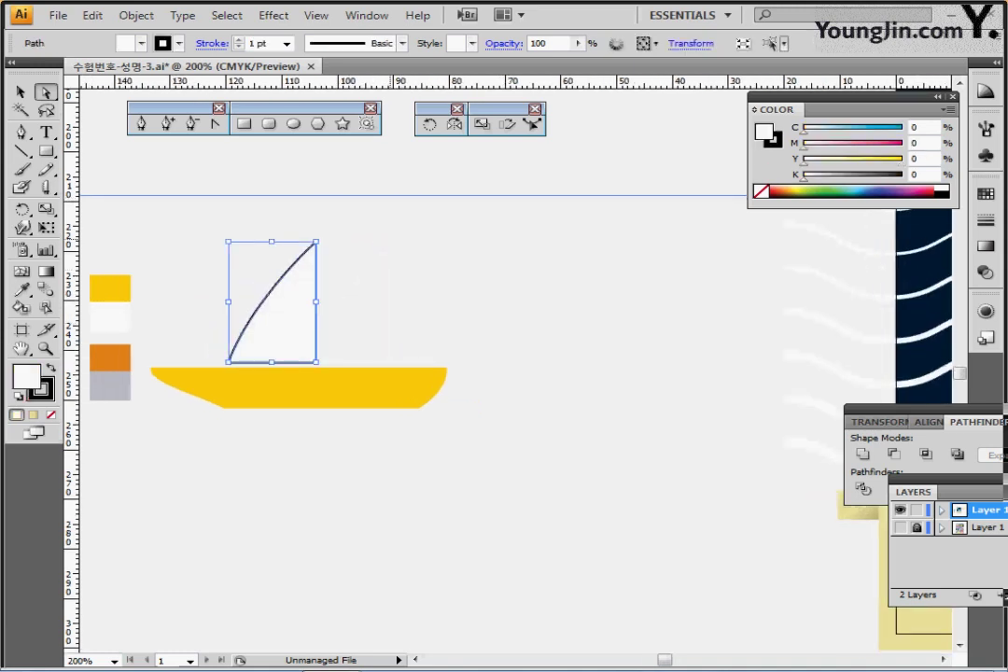
drag(229, 215, 394, 305)
key(a)
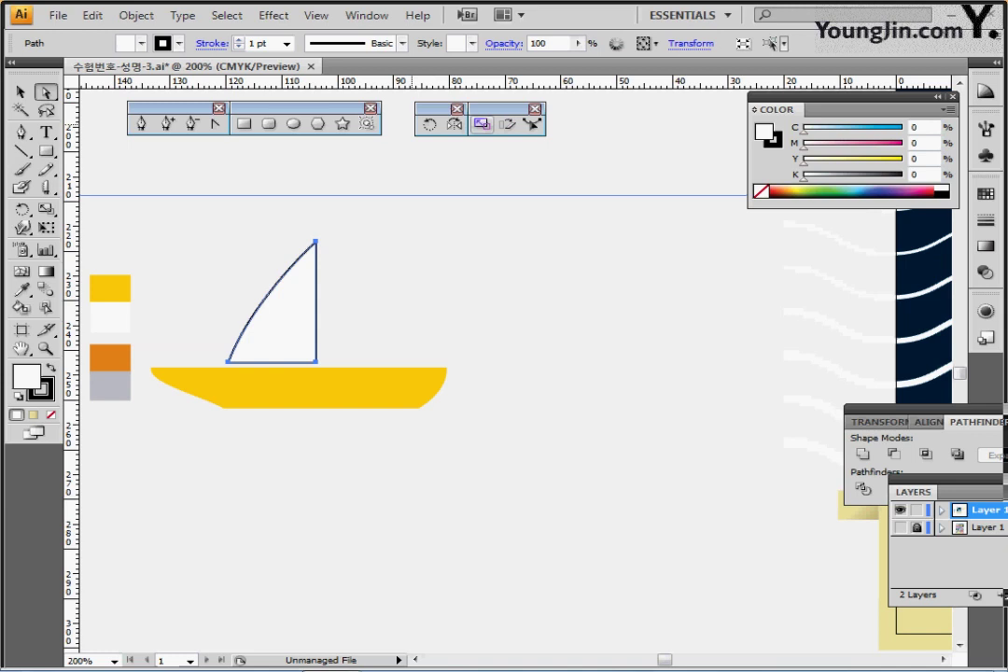
double_click(481, 123)
text(60)
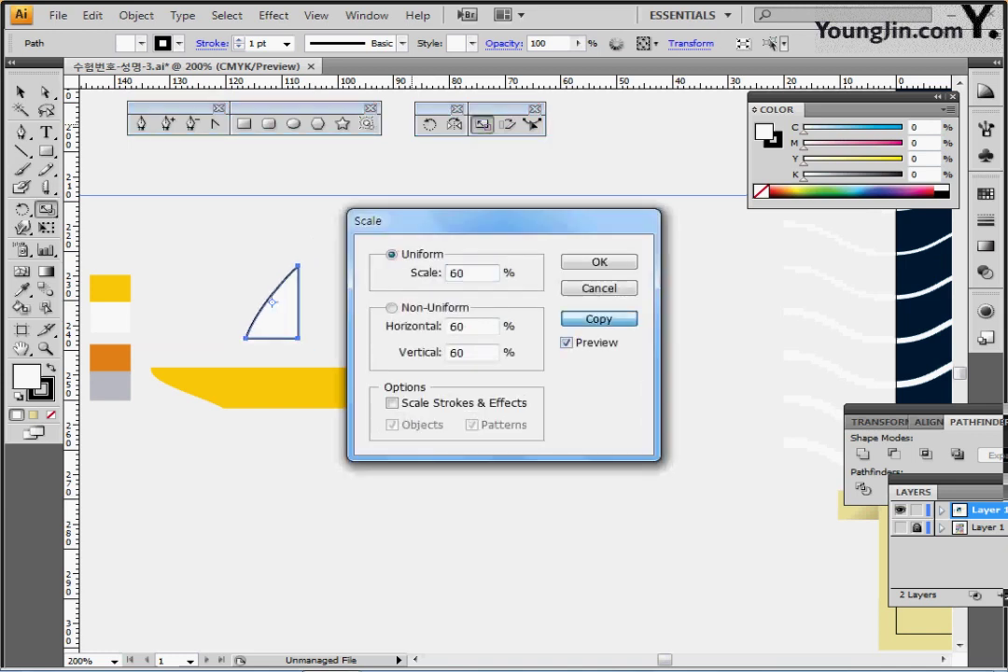
click(598, 318)
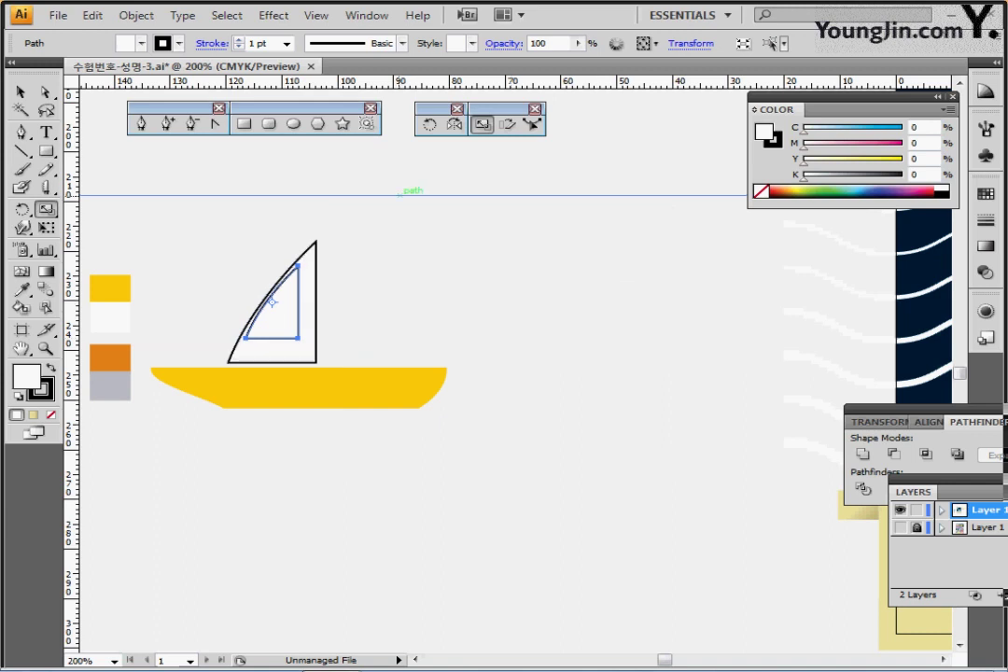
- Reflect the small sail copy across the vertical axis and place it just right of the large sail, above the hull
double_click(455, 123)
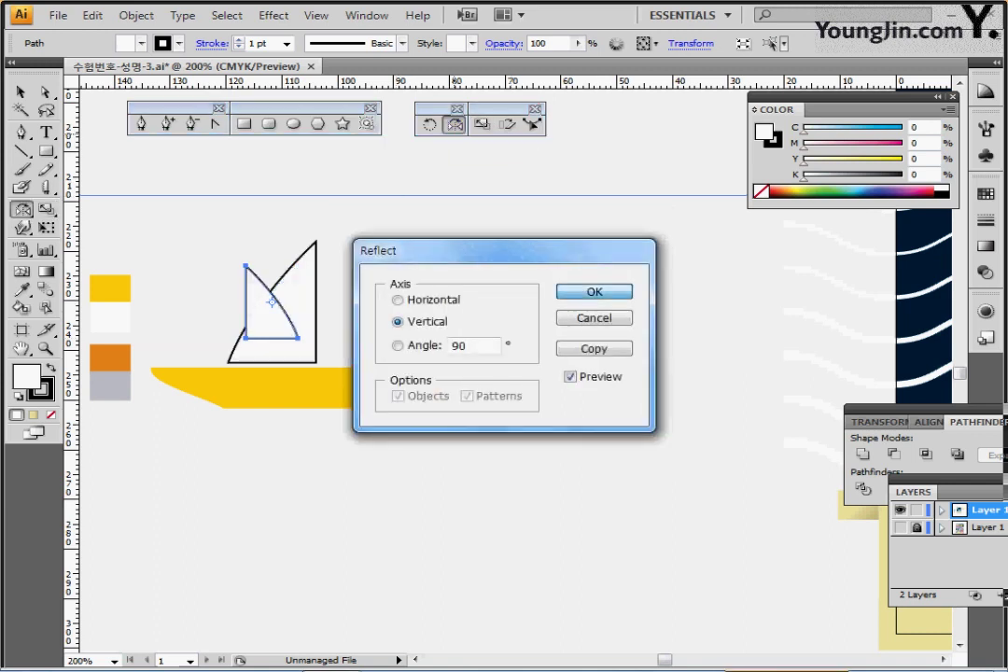
key(Return)
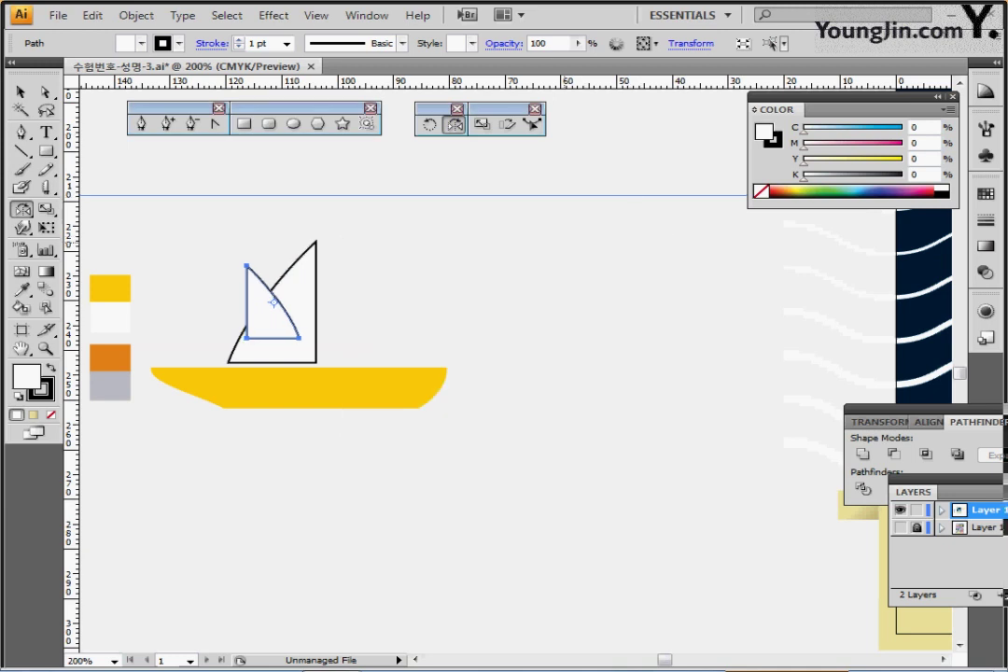
drag(273, 302, 350, 323)
key(v)
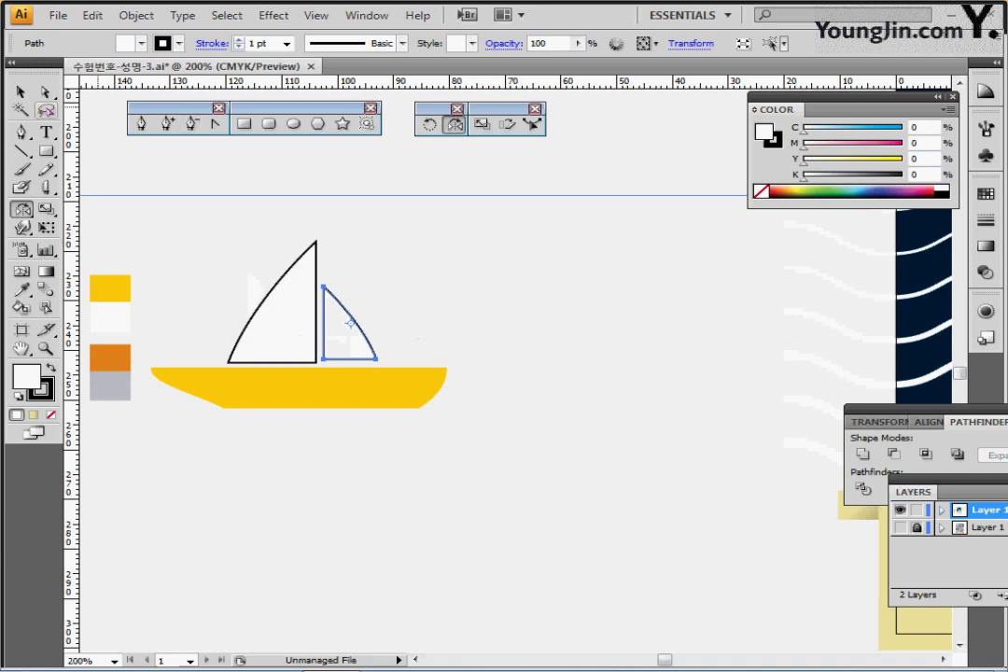
- Align the bottom edges of the two sails and remove their black outline strokes
drag(213, 235, 377, 363)
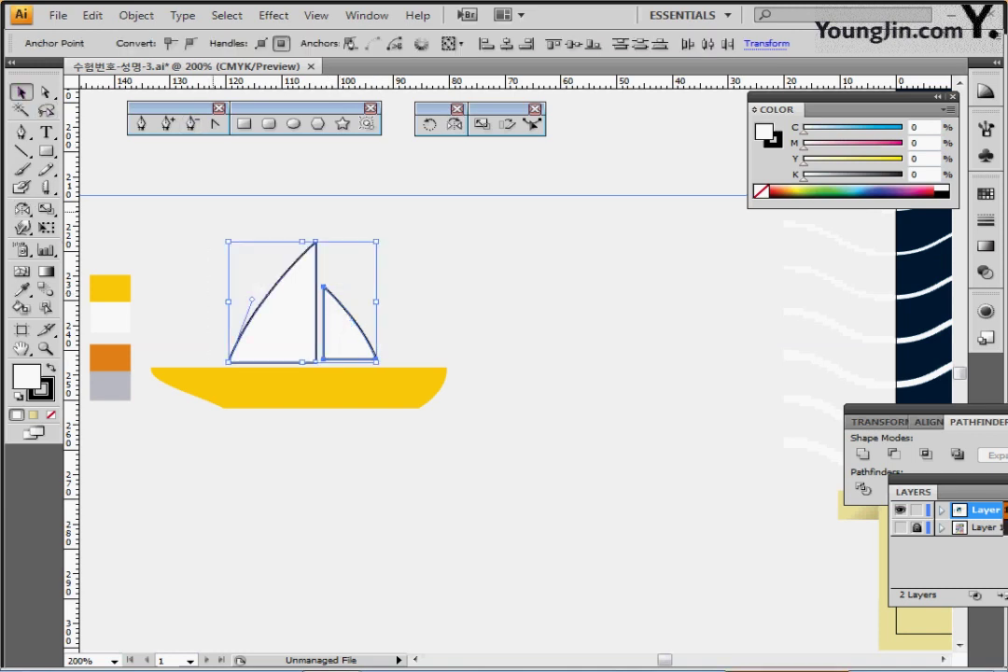
drag(886, 409, 689, 347)
click(733, 359)
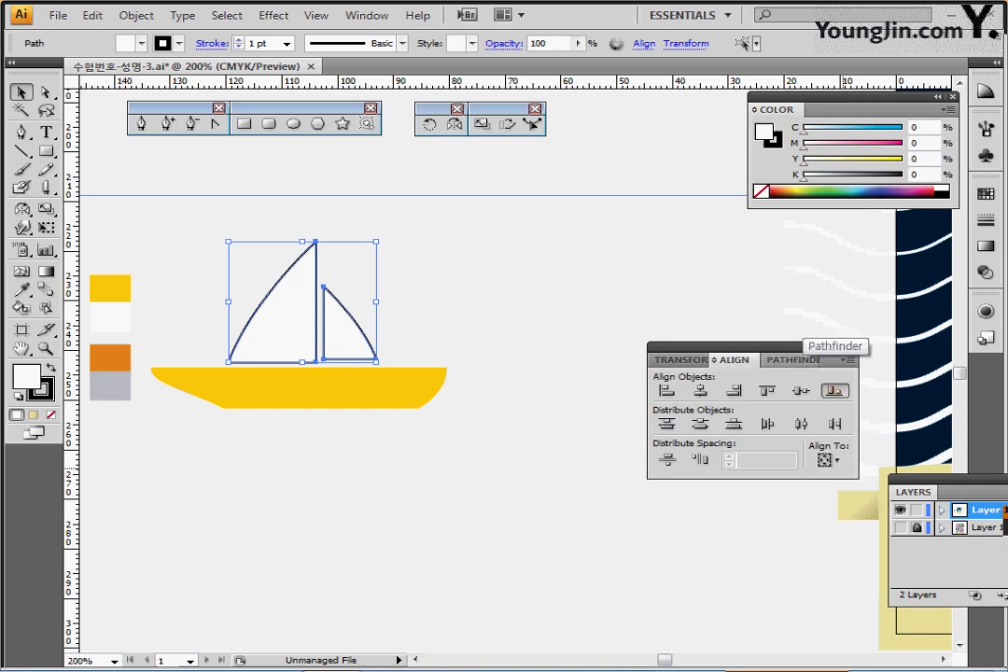
click(834, 391)
click(559, 308)
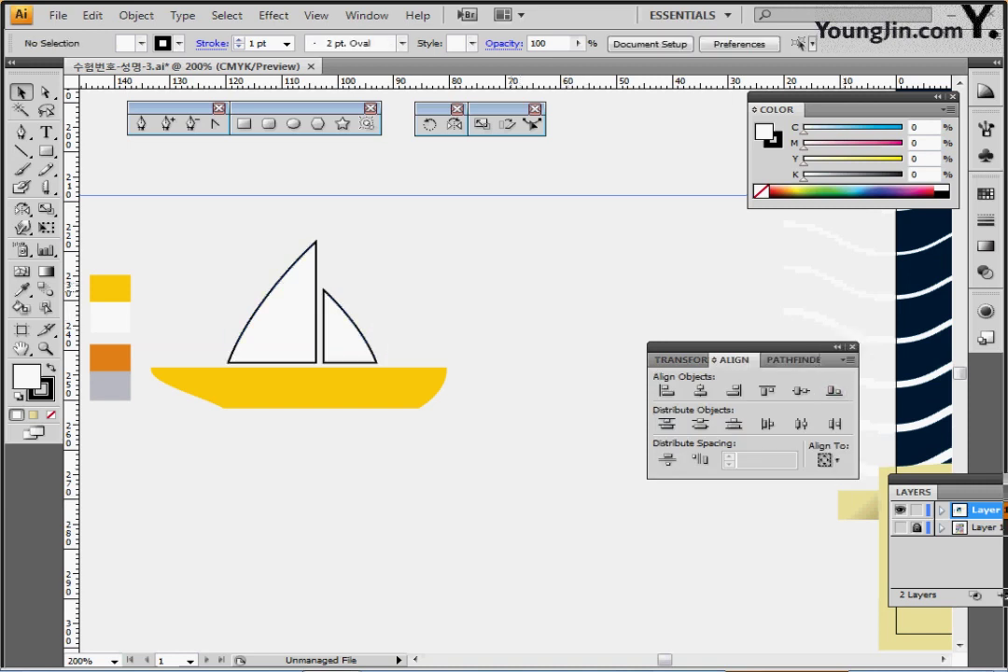
drag(466, 228, 262, 326)
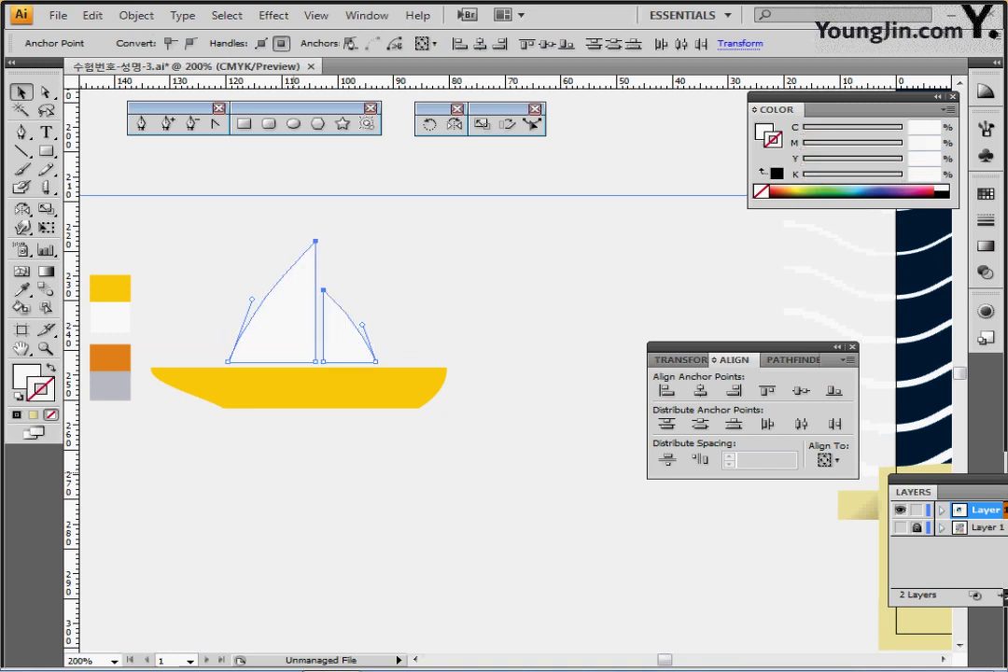
key(ctrl+shift+a)
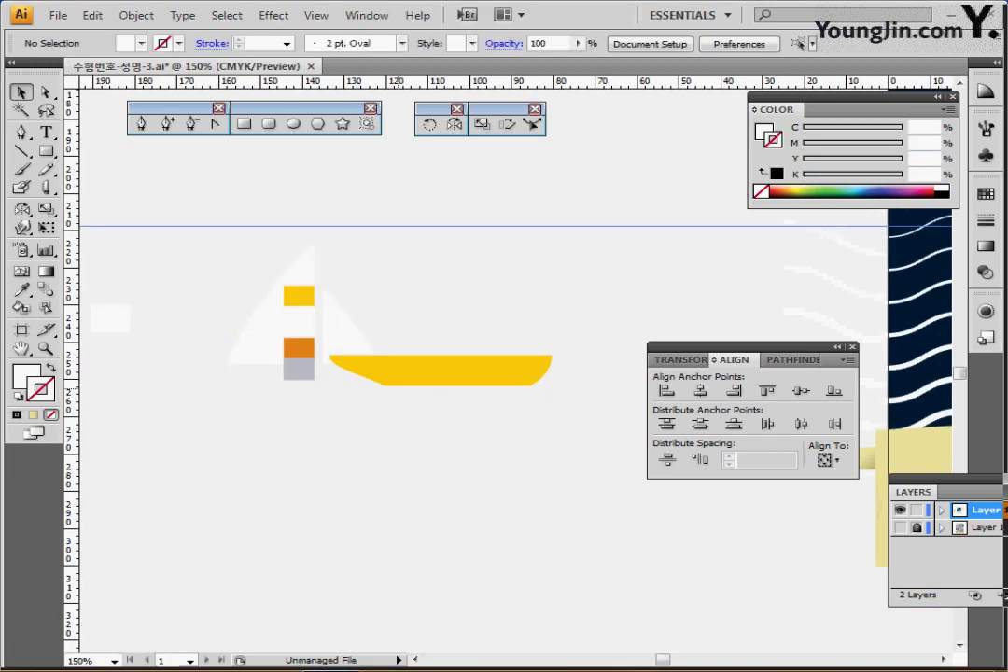
- Move the complete yellow sailboat onto the poster, above the waves near the right edge
ctrl+alt+click(396, 387)
ctrl+alt+click(397, 387)
drag(564, 264, 217, 270)
click(266, 355)
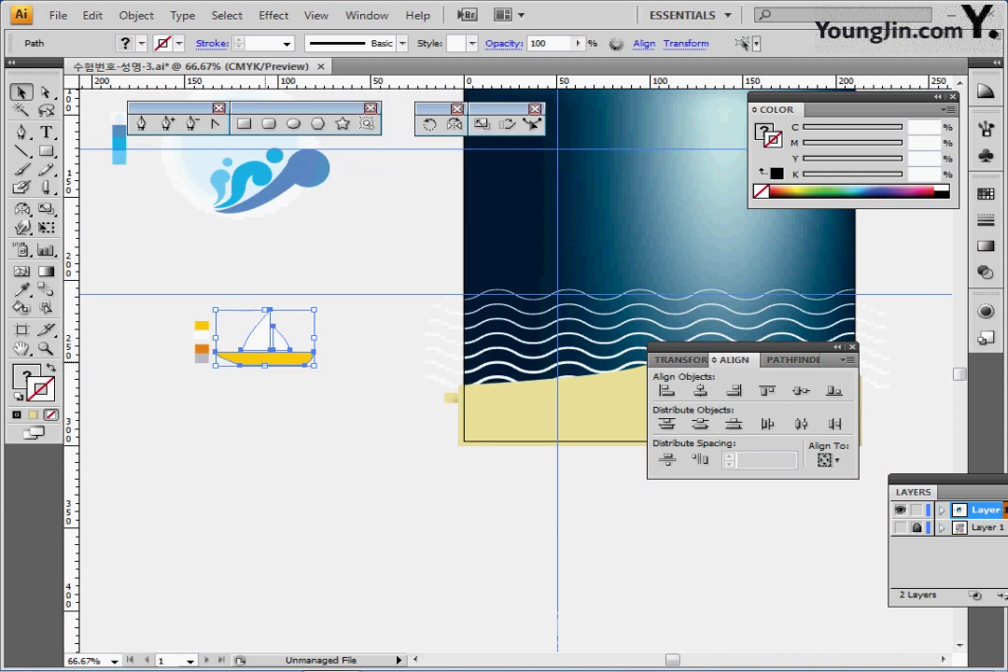
drag(266, 354, 804, 286)
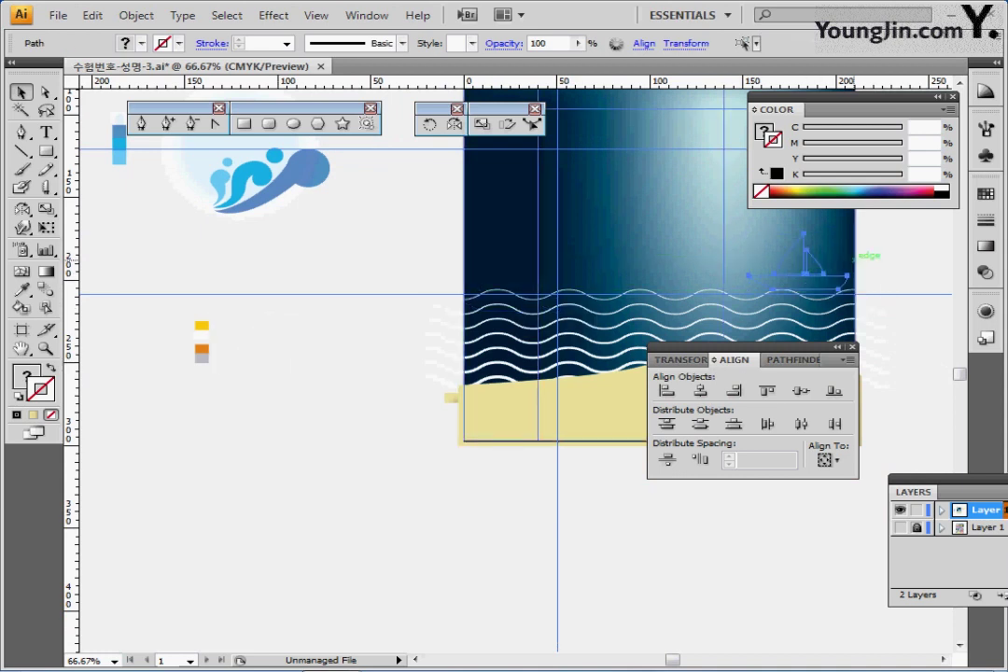
drag(869, 334, 733, 504)
click(653, 285)
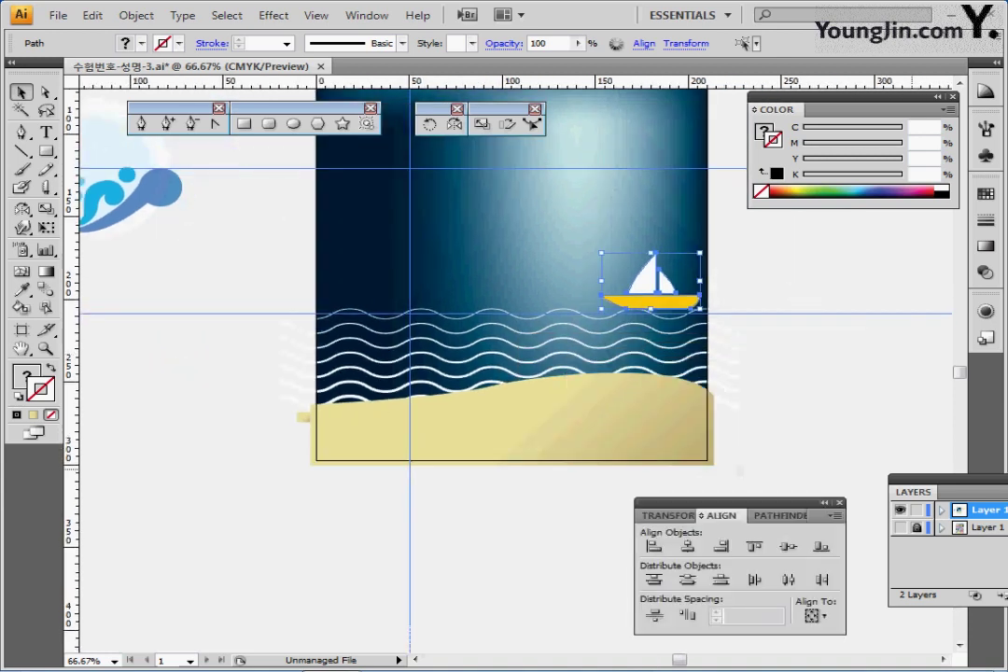
- Nudge the yellow sailboat left and down to match the boat on the reference layer, and hide the reference layer again
key(ctrl+y)
key(ctrl+y)
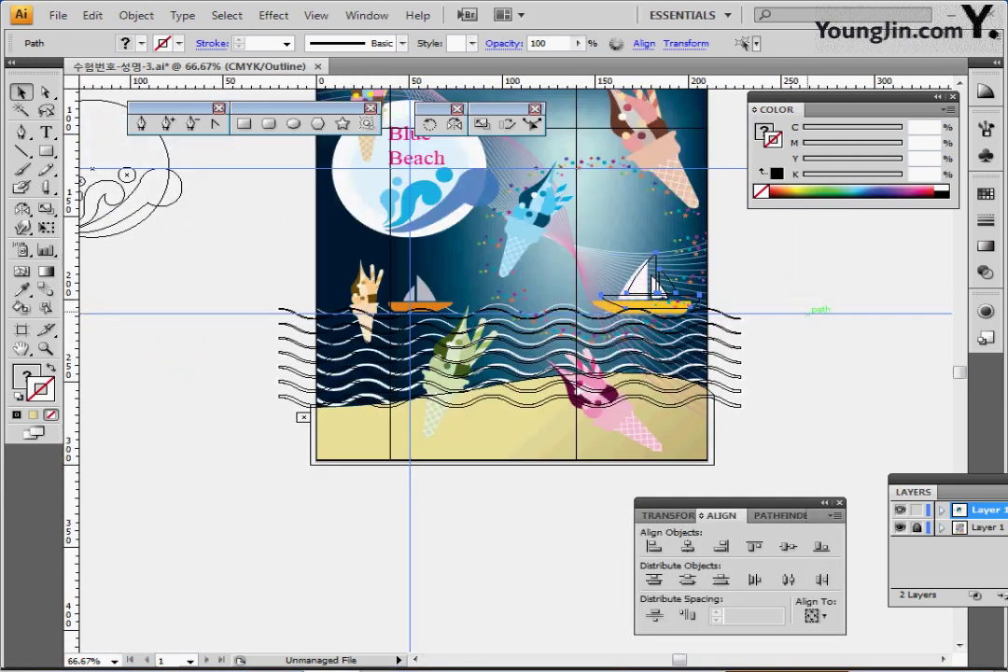
key(Left)
key(Left)
key(Left)
key(Left)
key(Left)
key(Left)
key(Left)
key(Left)
key(Down)
key(Down)
key(Down)
key(Down)
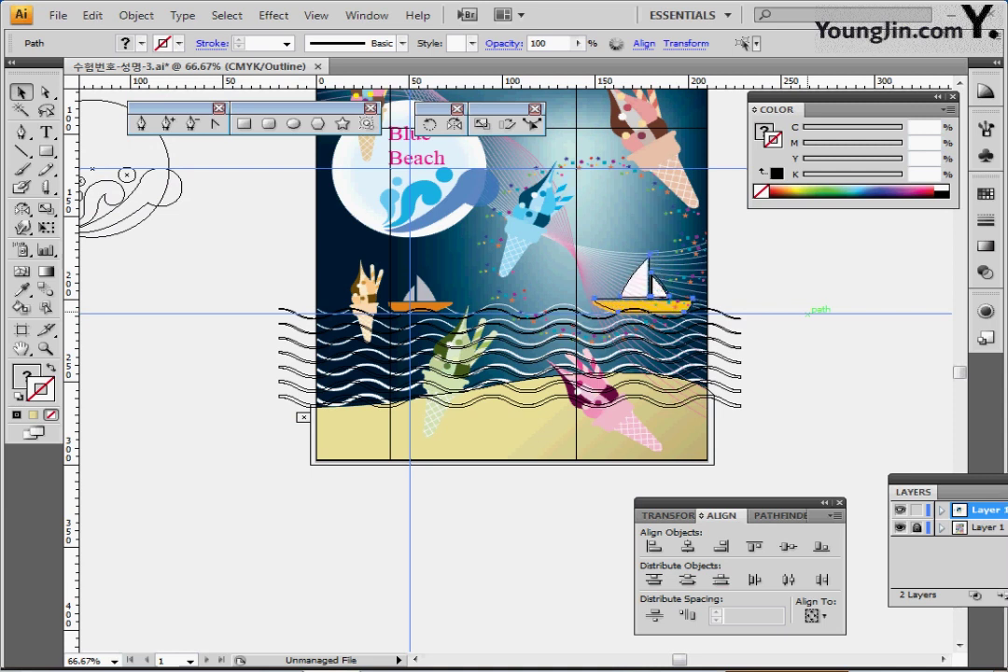
key(ctrl+y)
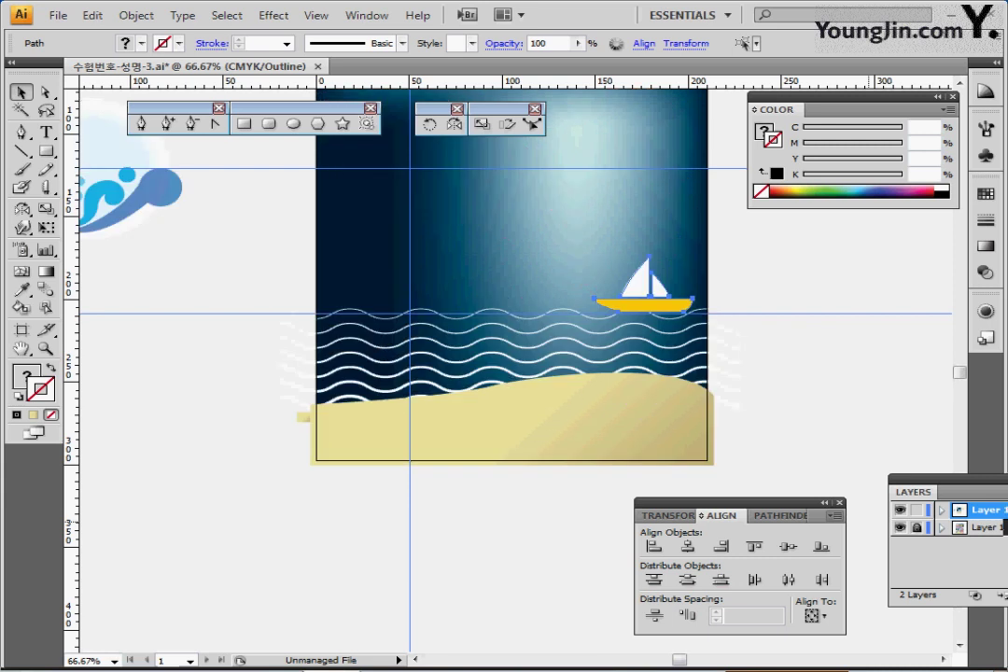
click(899, 527)
- Save the document and move the four color swatches closer to the poster, just outside its left edge
drag(400, 431, 505, 435)
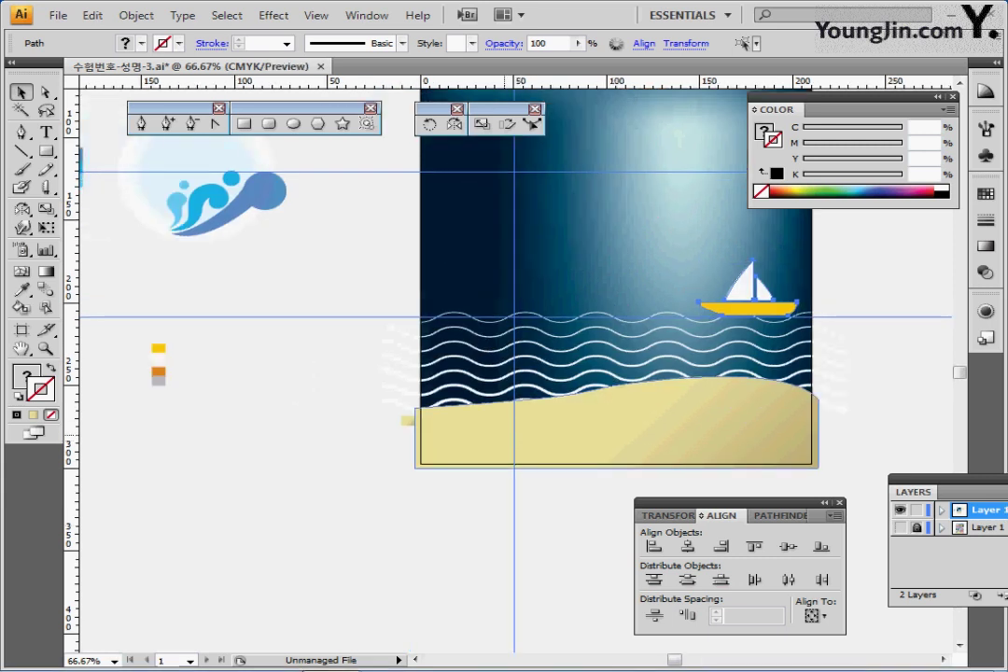
key(ctrl+s)
drag(140, 328, 373, 295)
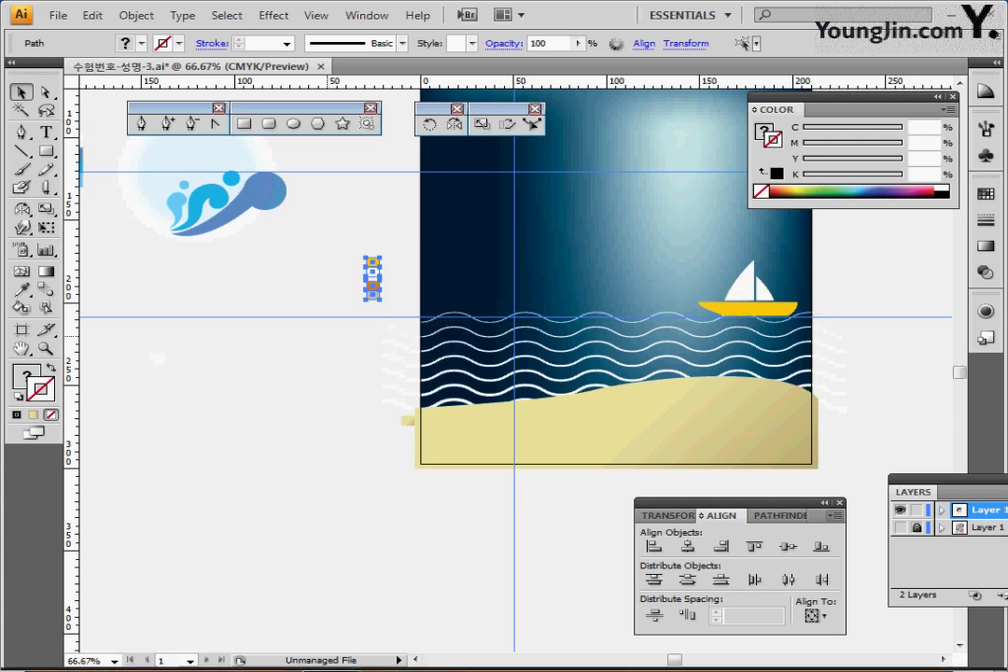
click(403, 281)
- Try to place a mirrored copy of the yellow sailboat above the waves on the left side of the poster
click(746, 276)
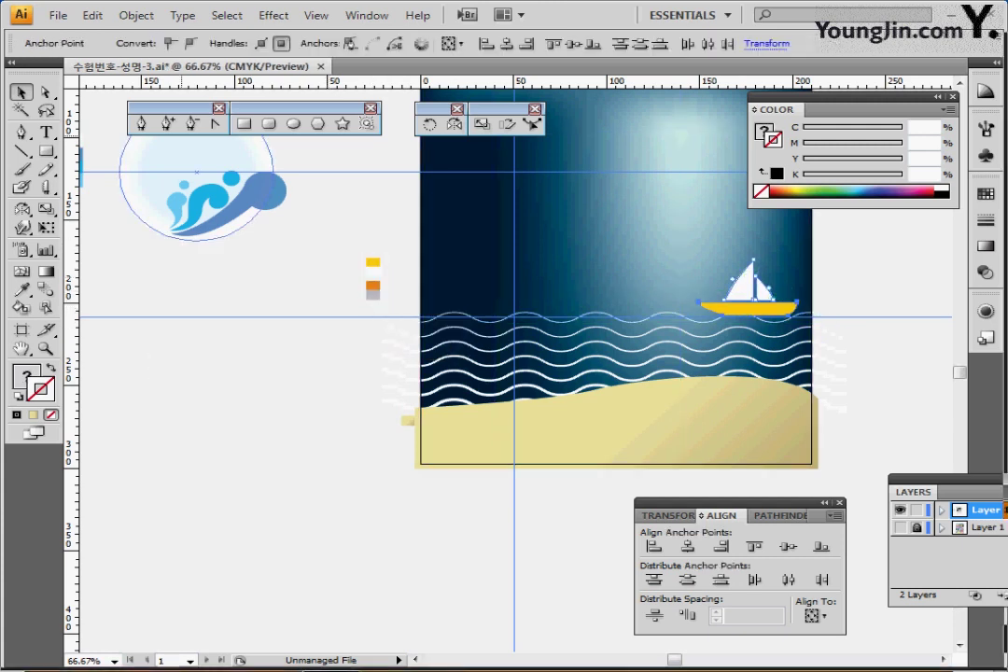
click(853, 270)
click(743, 285)
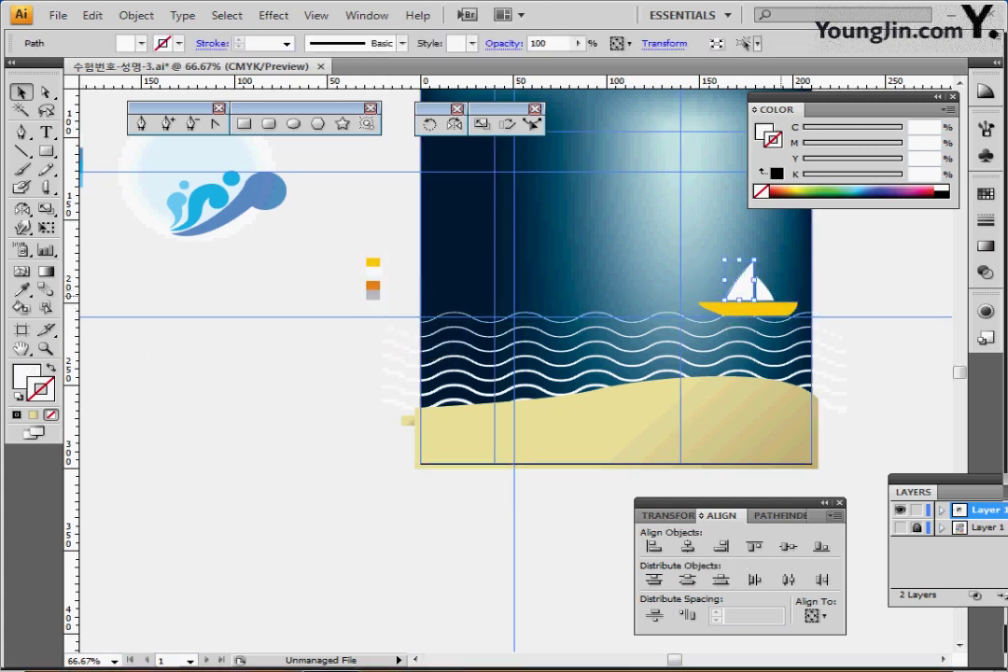
shift+click(763, 291)
shift+click(772, 307)
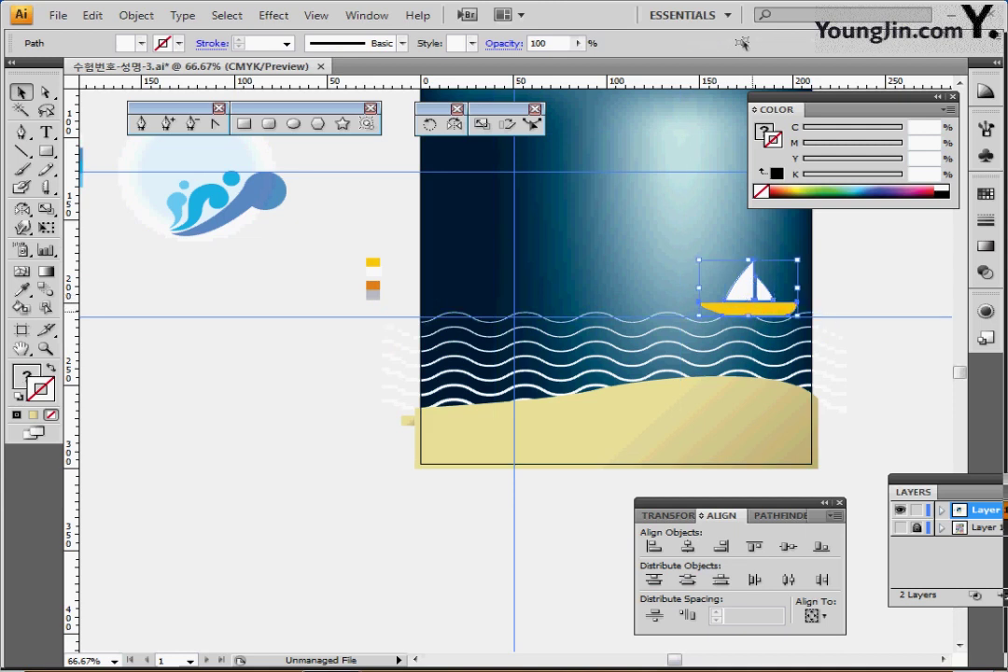
key(ctrl+y)
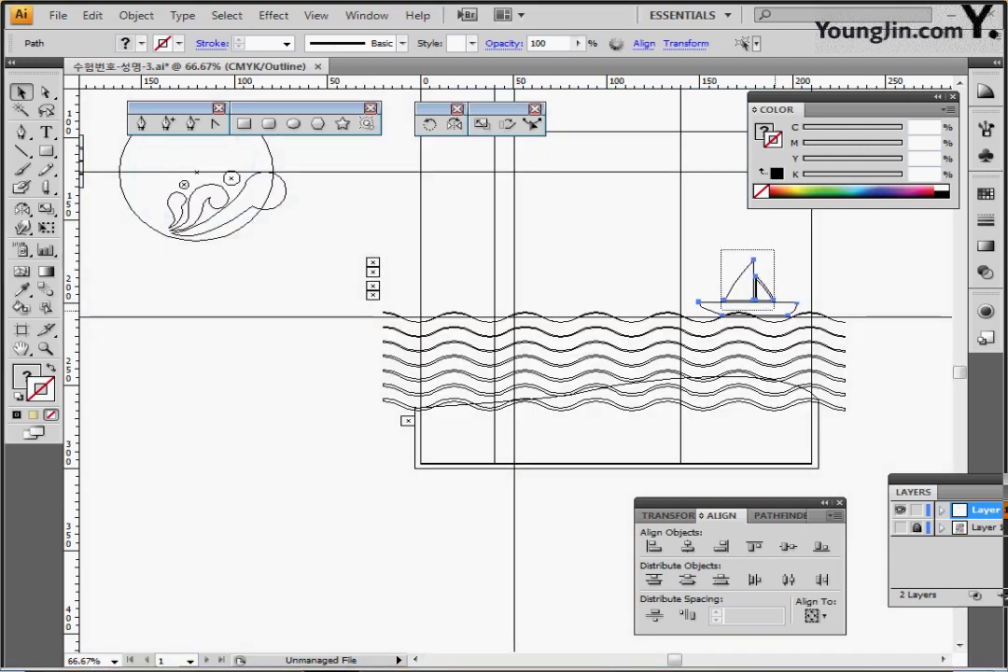
key(ctrl+y)
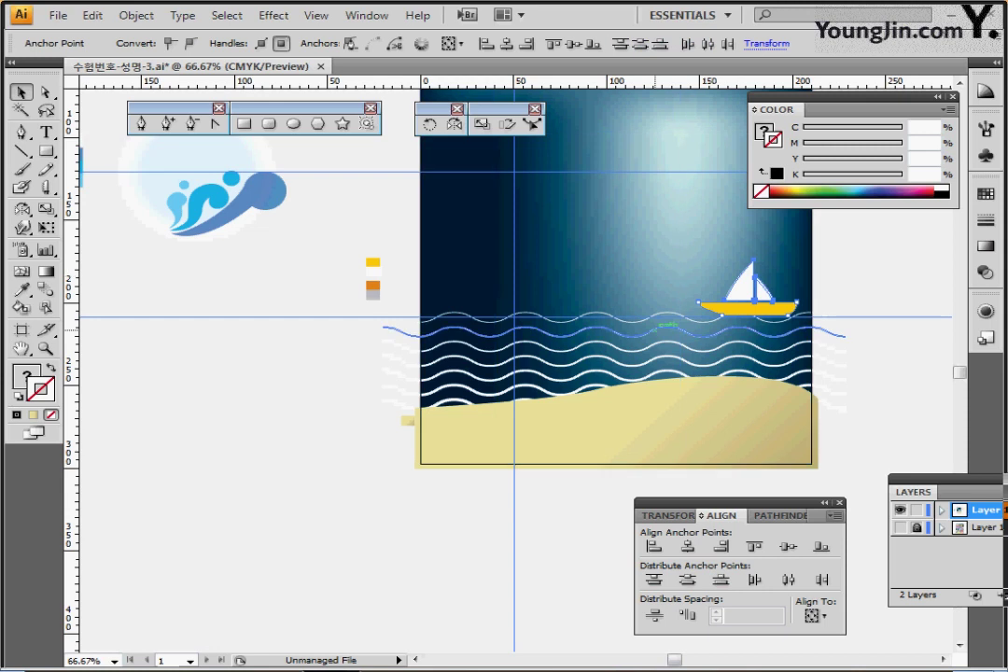
click(454, 123)
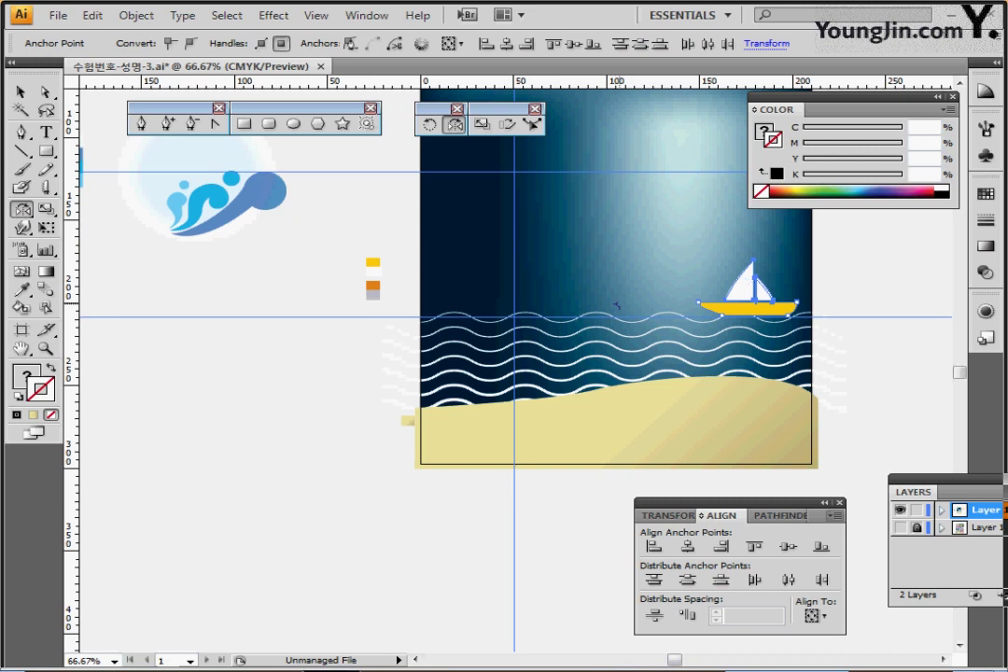
drag(616, 305, 513, 198)
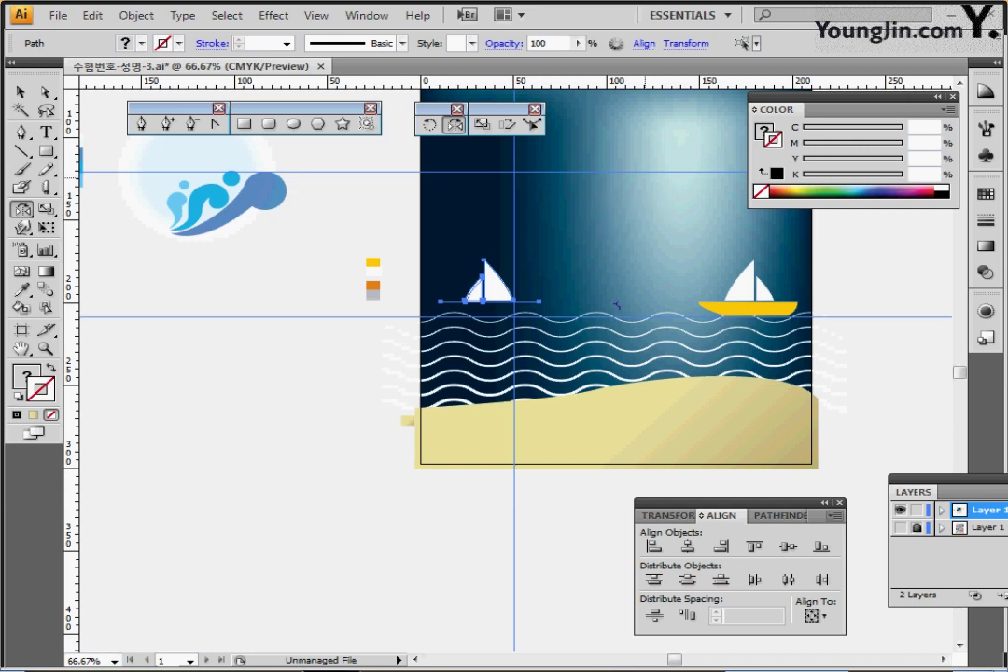
key(ctrl+z)
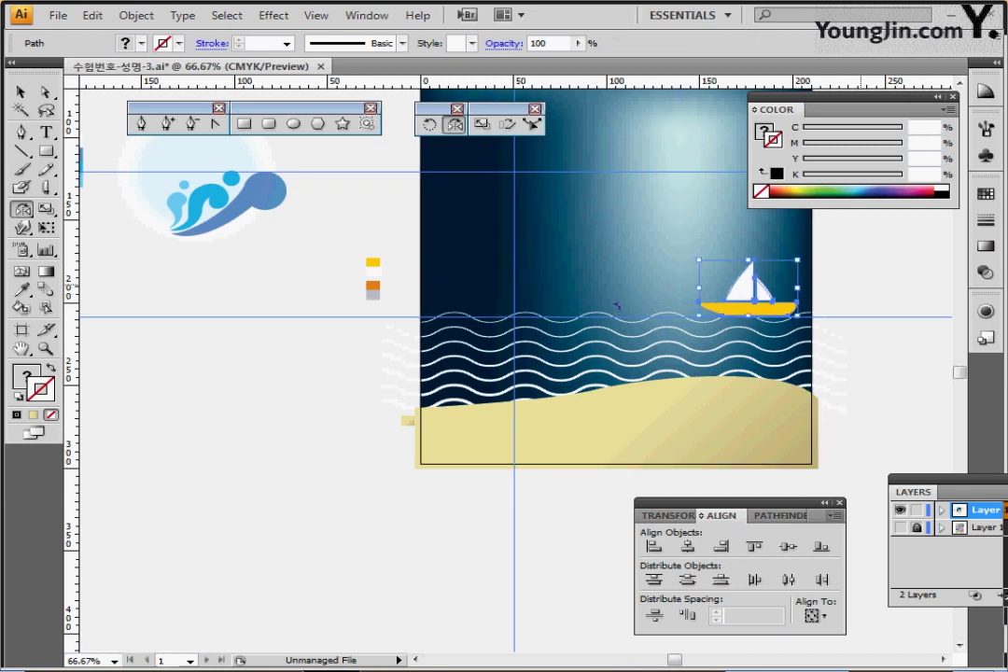
- Select both sails and the whole hull of the yellow sailboat and reflect a copy onto the poster's left side
ctrl+click(692, 266)
ctrl+click(744, 288)
ctrl+shift+click(761, 291)
ctrl+shift+click(754, 309)
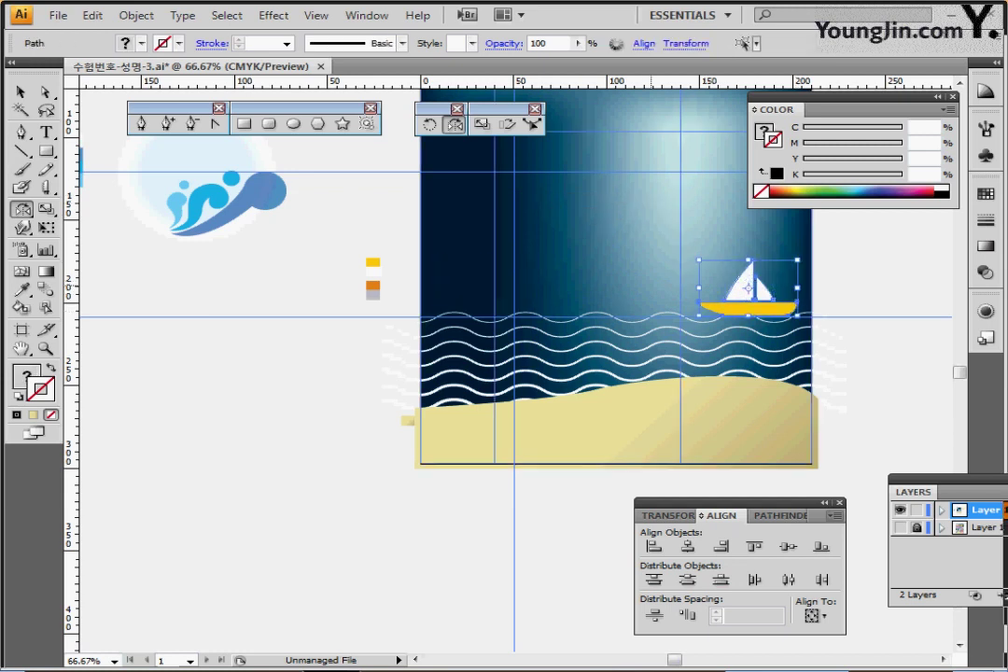
click(625, 305)
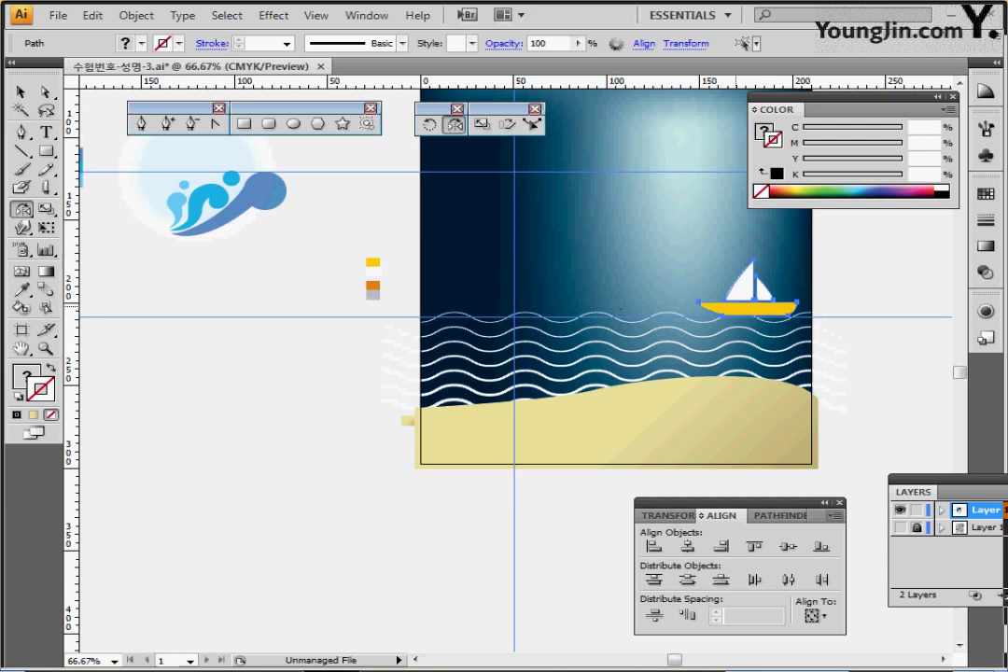
drag(701, 301, 520, 280)
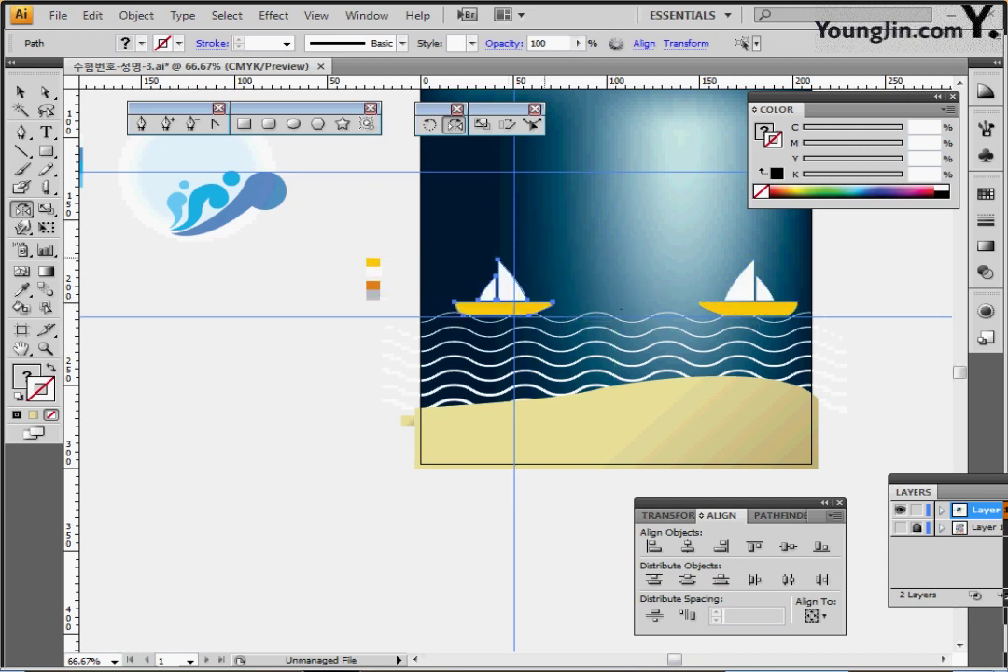
- Scale the mirrored sailboat down proportionally so it sits just above the waves, and deselect it
key(ctrl)
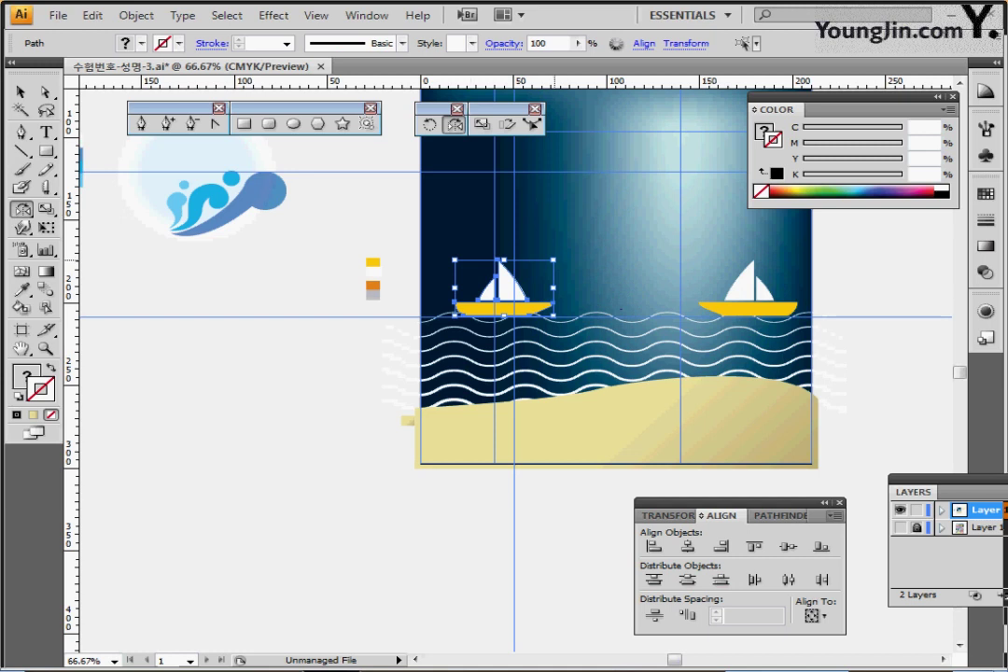
drag(554, 261, 533, 278)
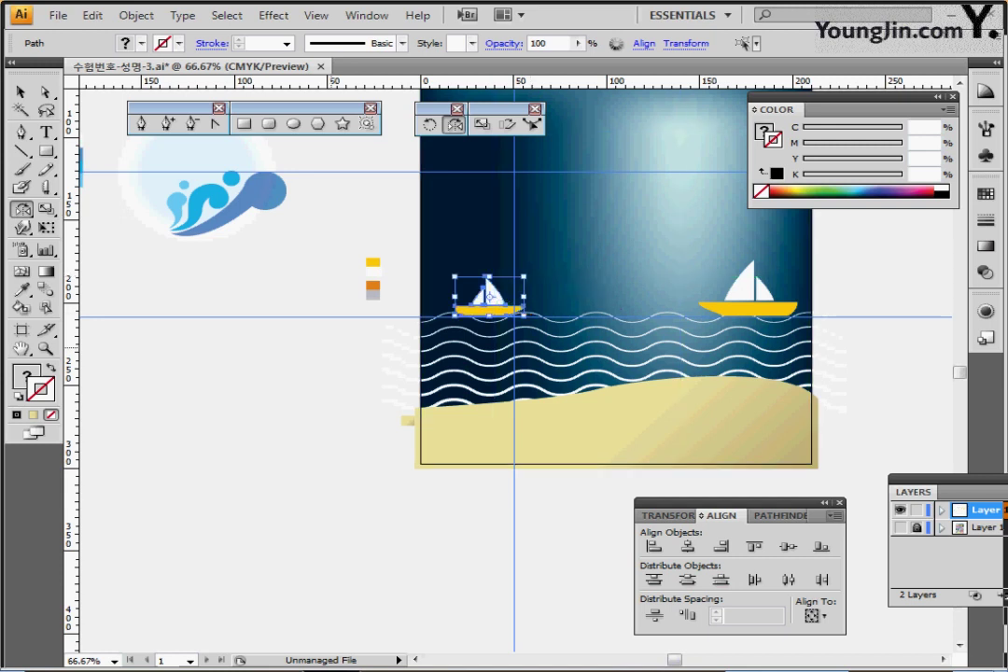
ctrl+click(345, 343)
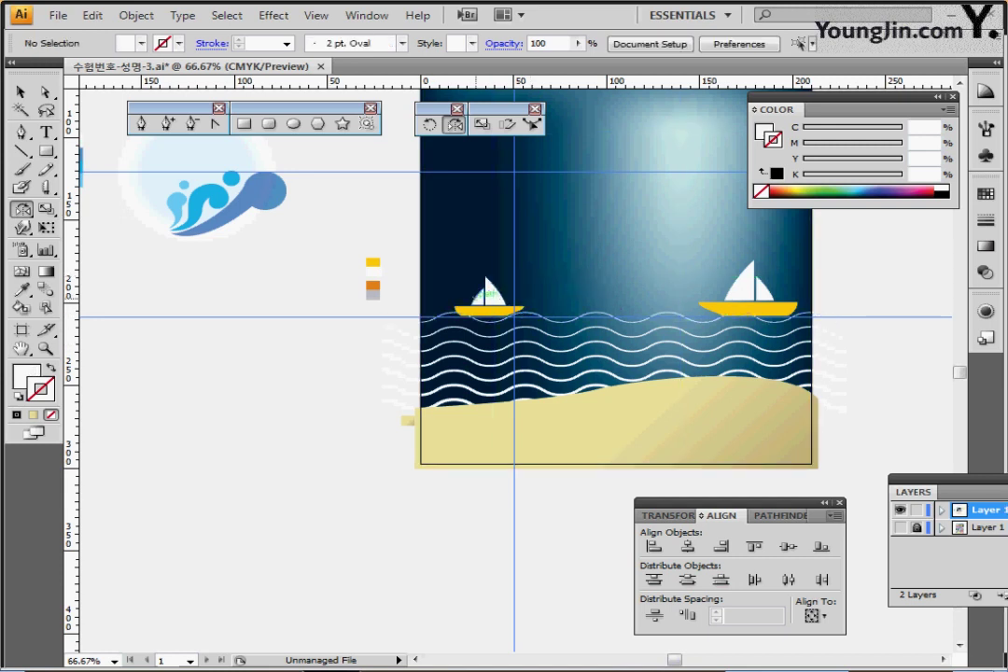
- Recolor both sails of the small sailboat with the gray swatch beside the poster
ctrl+click(481, 298)
click(477, 295)
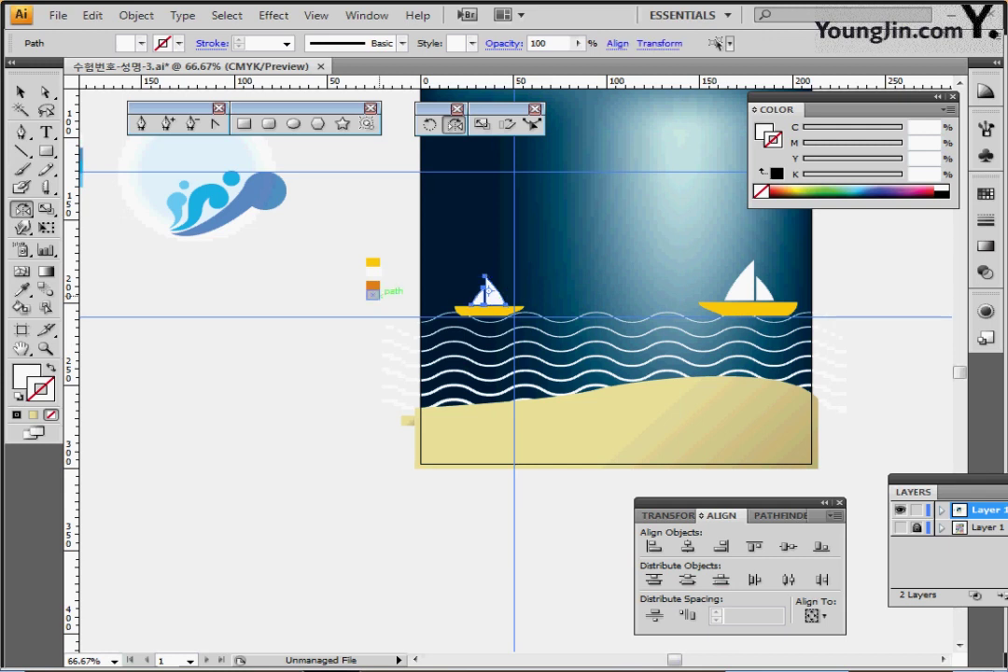
key(i)
click(374, 295)
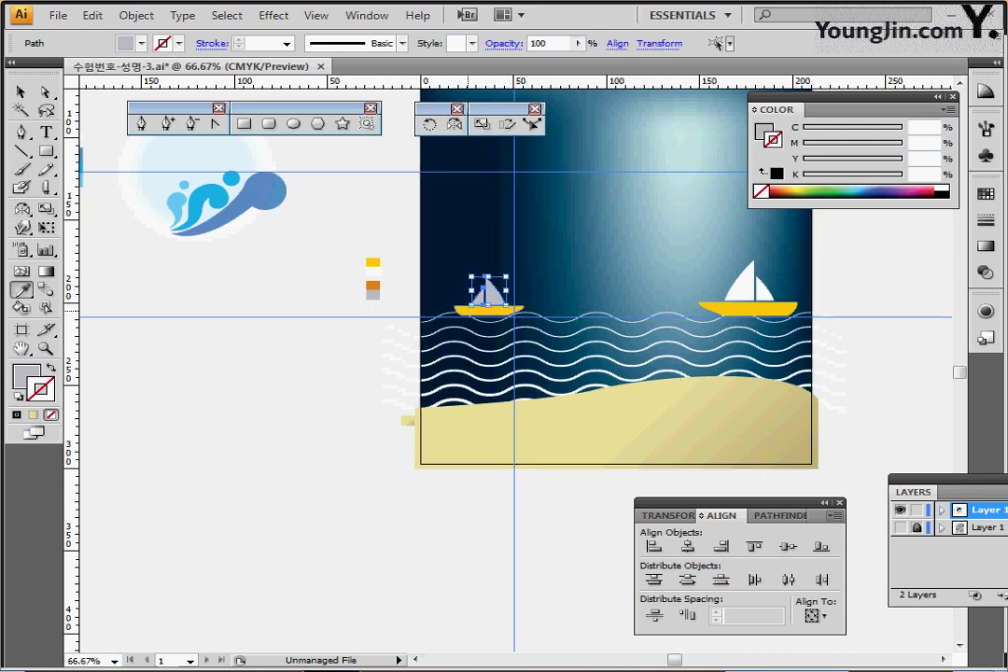
- Recolor the small sailboat's hull with the orange swatch and deselect it
ctrl+click(467, 311)
click(372, 295)
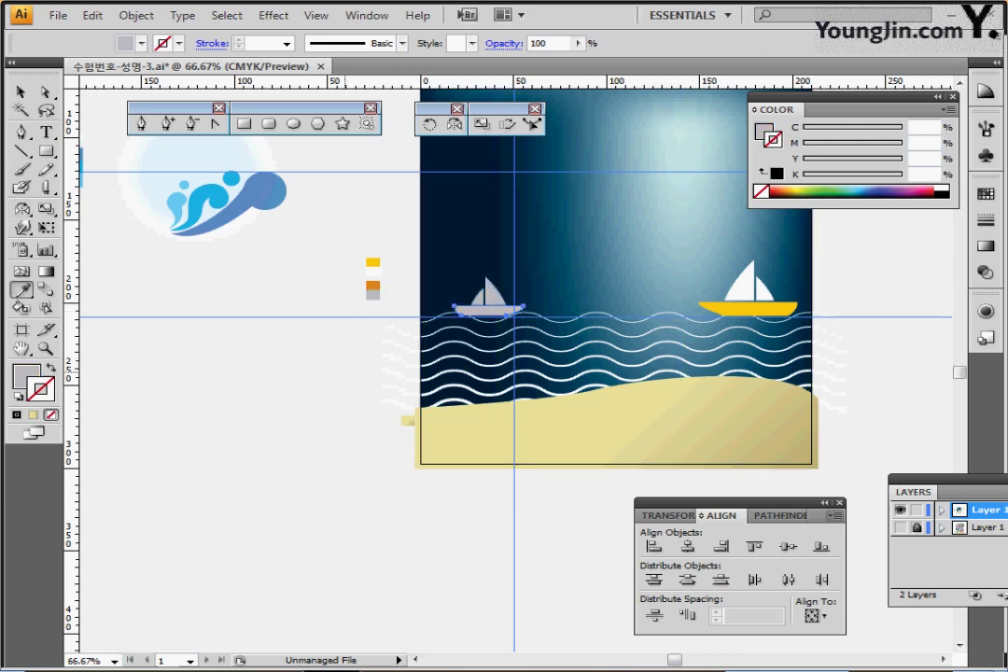
key(ctrl+shift+a)
key(ctrl+z)
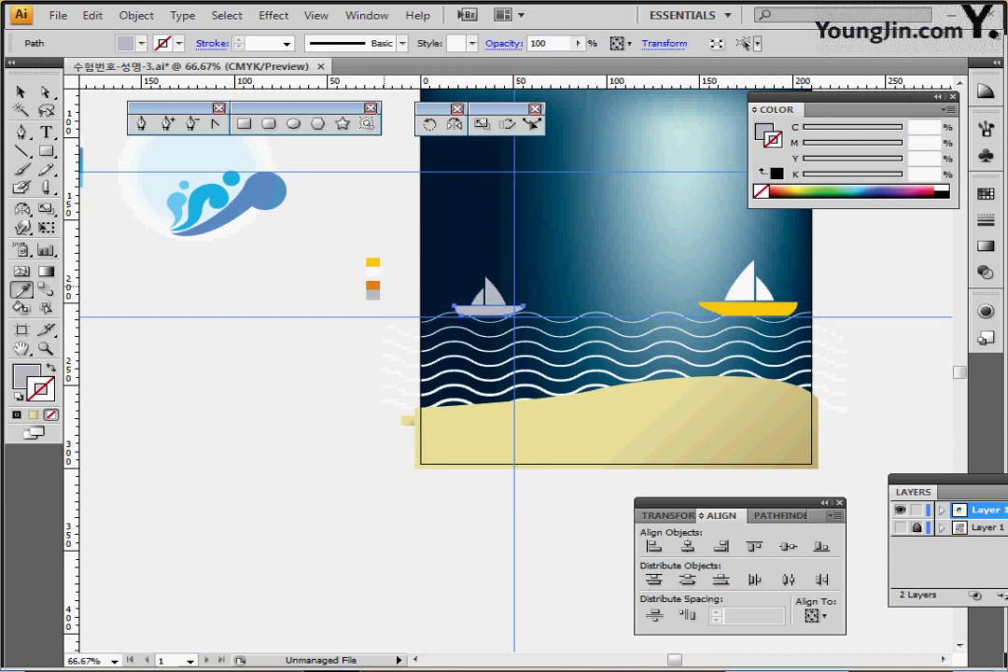
click(372, 285)
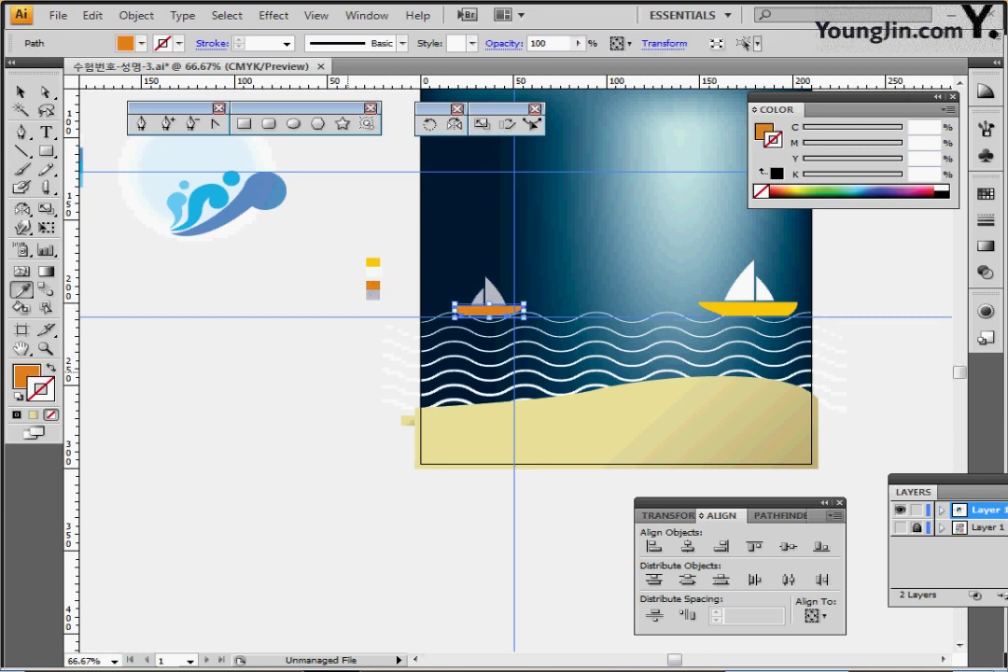
key(ctrl+shift+a)
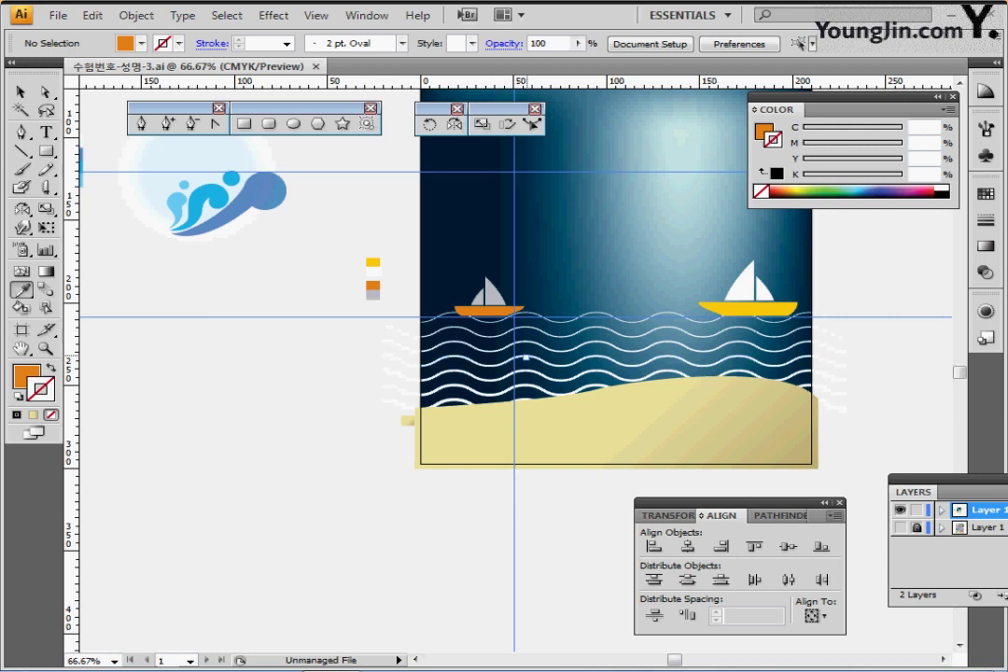
- Try to delete the color swatches beside the poster
key(ctrl+minus)
drag(552, 284, 375, 339)
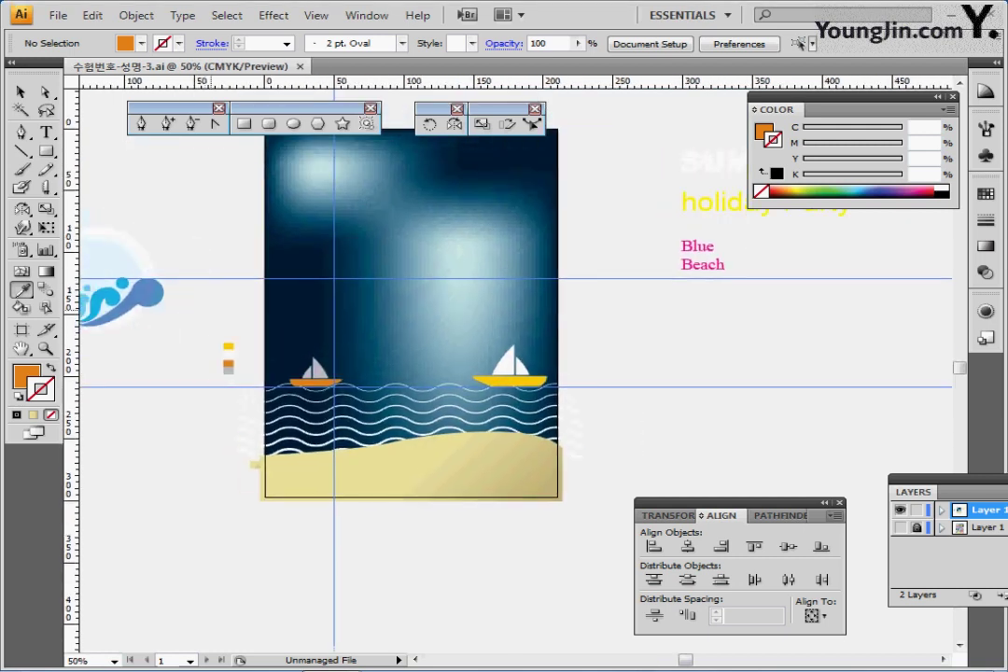
drag(210, 310, 245, 453)
key(Delete)
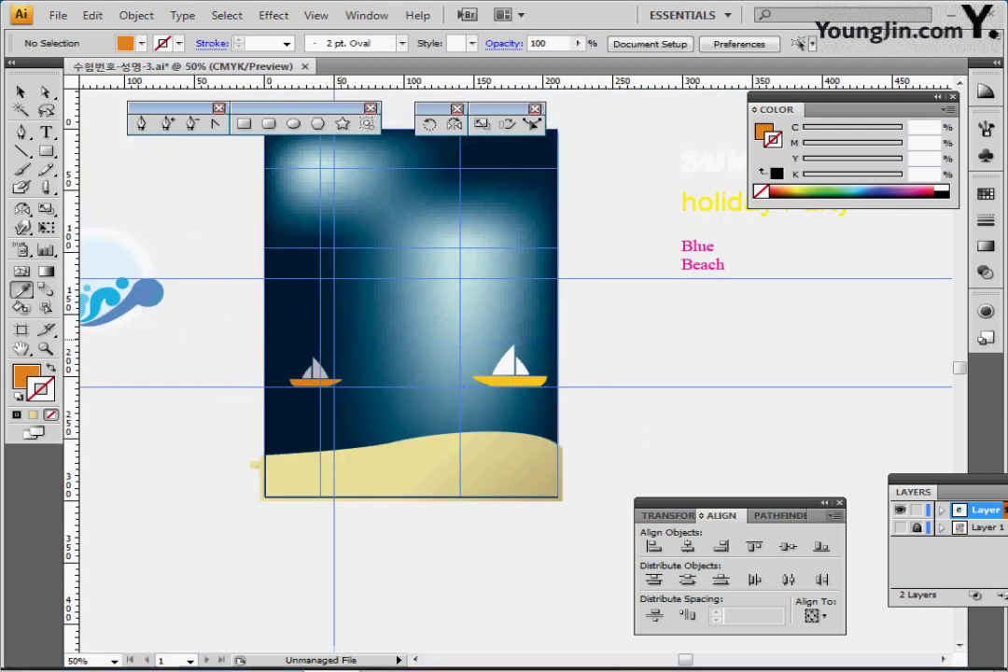
key(ctrl+z)
- Delete only the four color swatches beside the poster, leaving the waves in place
key(ctrl+shift+a)
drag(230, 375, 235, 376)
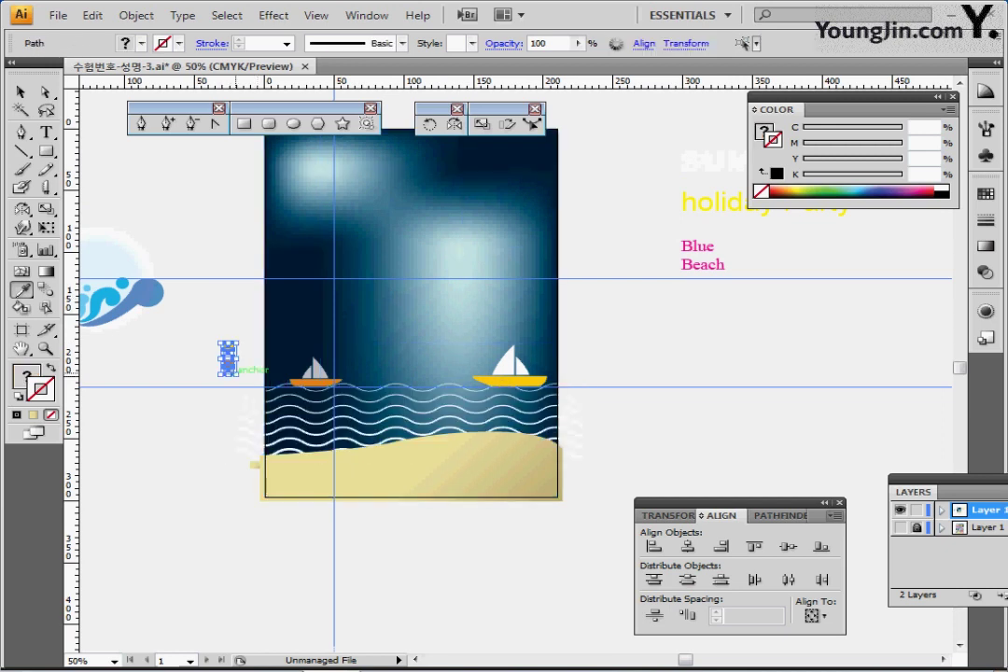
key(Delete)
- Examine the white and pink curved lines crossing the poster, including their starting points and stroke colors
ctrl+click(254, 253)
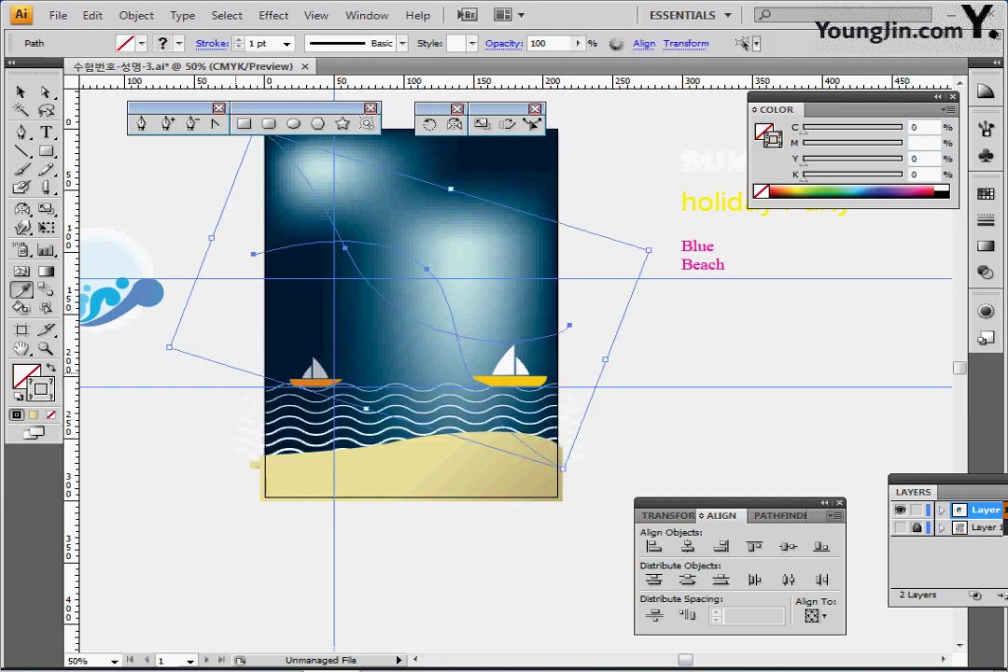
ctrl+click(123, 254)
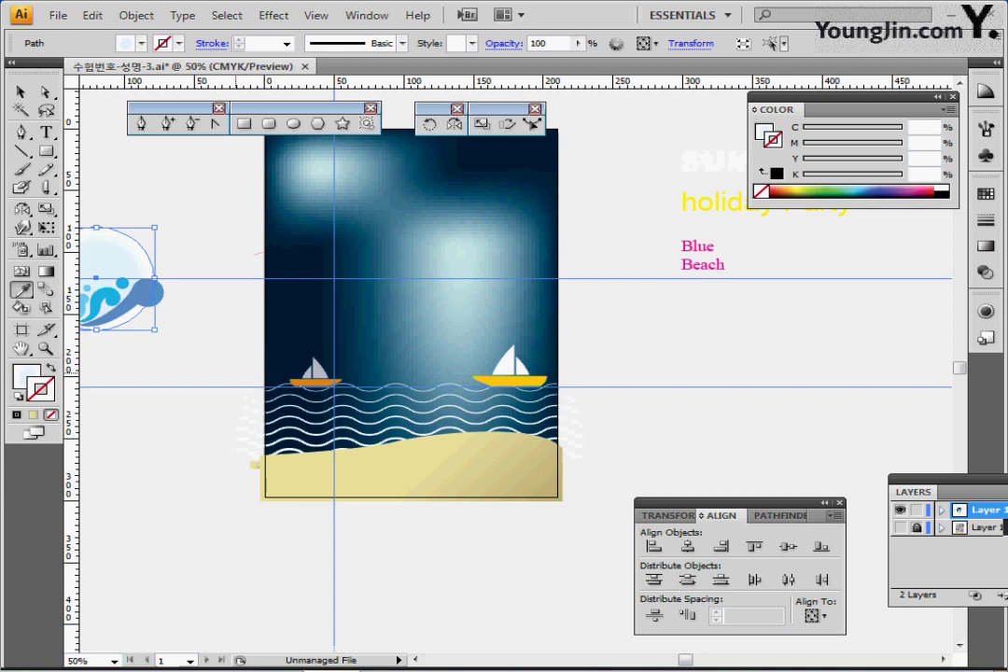
ctrl+click(257, 253)
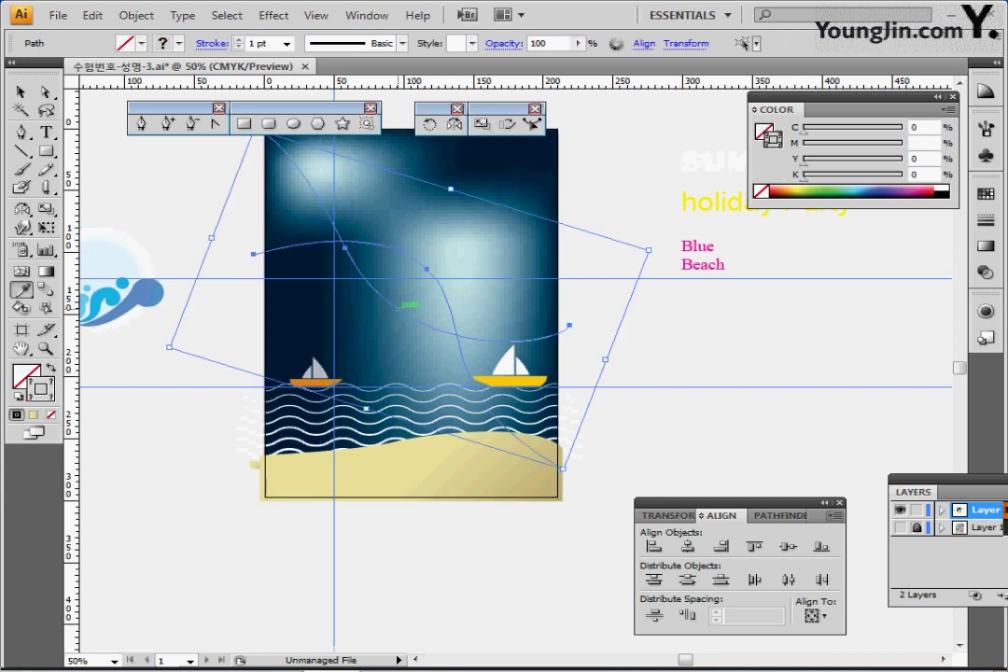
ctrl+click(219, 356)
key(ctrl+plus)
drag(219, 356, 275, 426)
drag(690, 503, 716, 534)
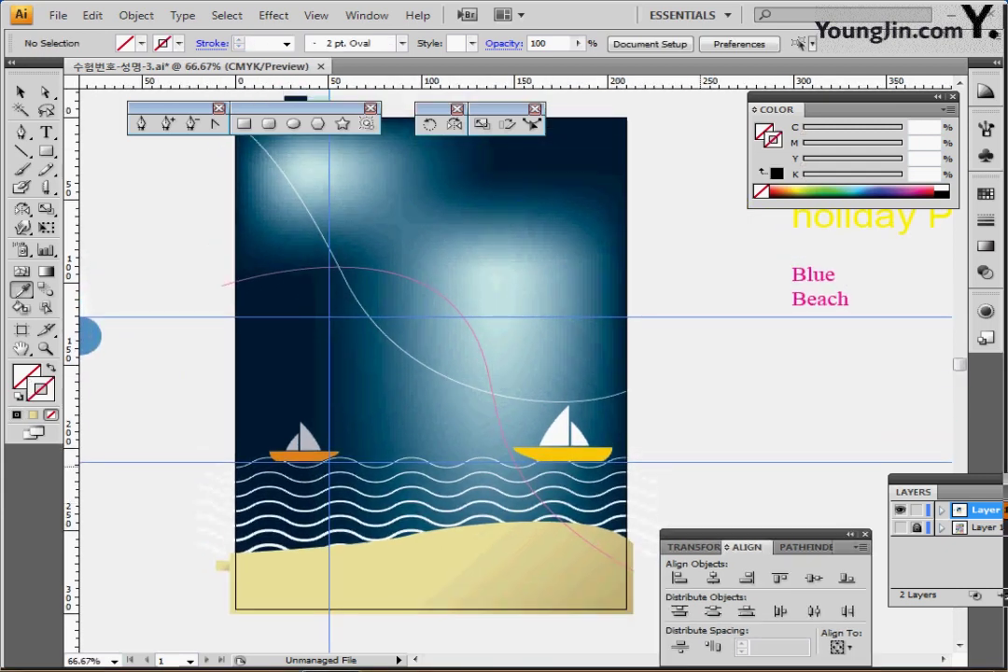
drag(222, 285, 218, 298)
scroll(220, 297, up, 2)
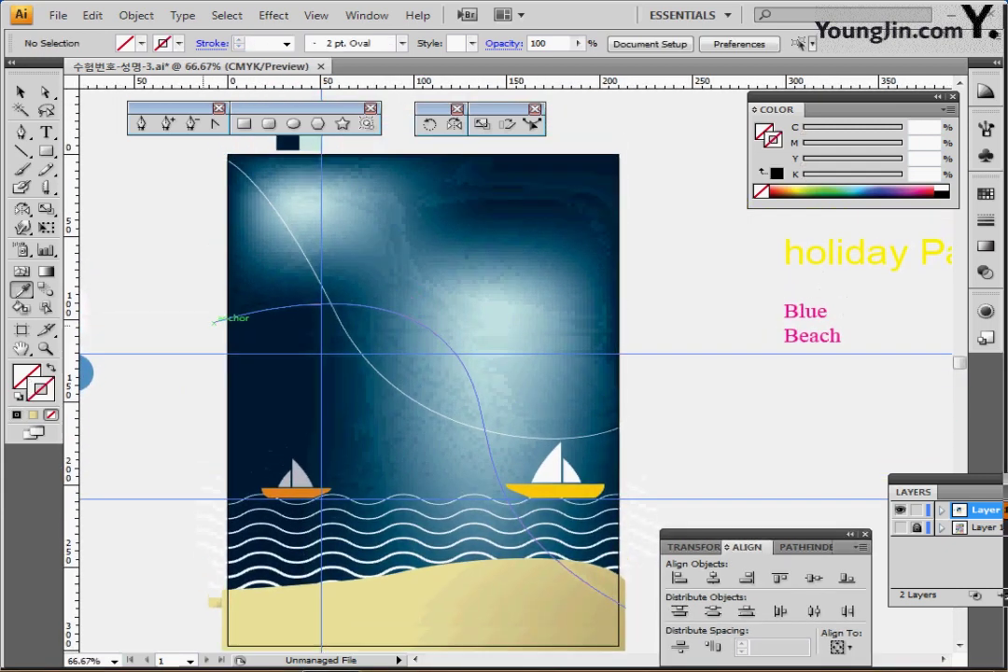
click(218, 150)
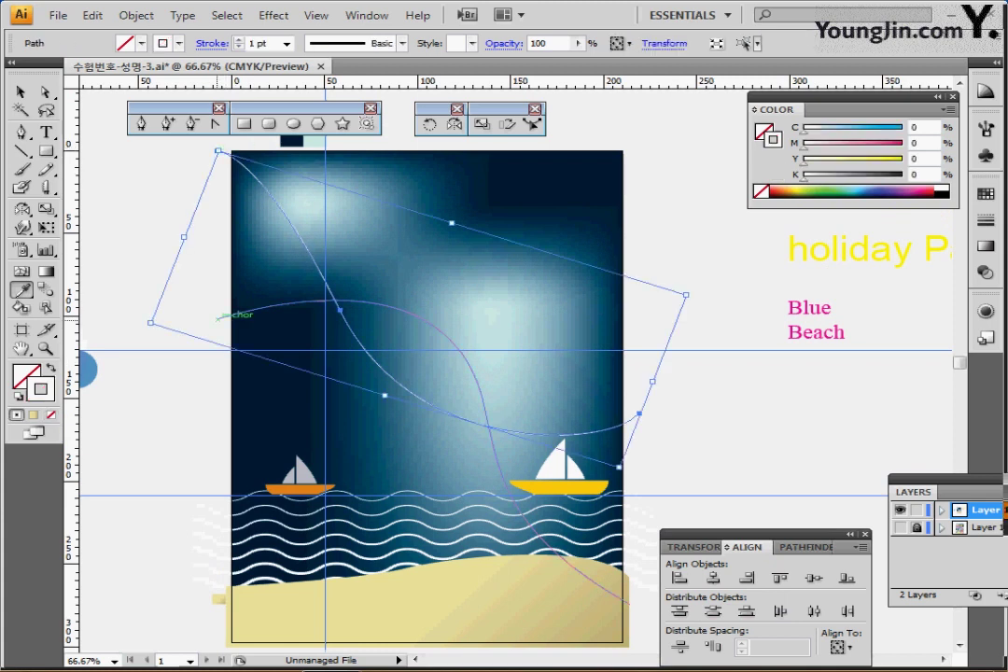
click(217, 317)
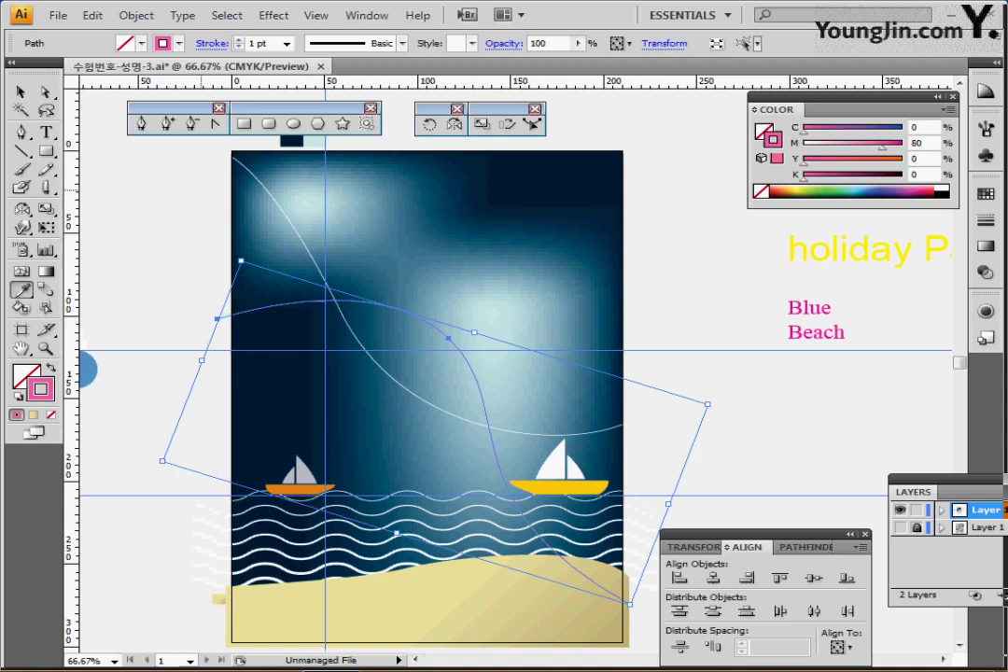
- Blend the white curve and the pink curve crossing the poster into a single blend object
click(218, 151)
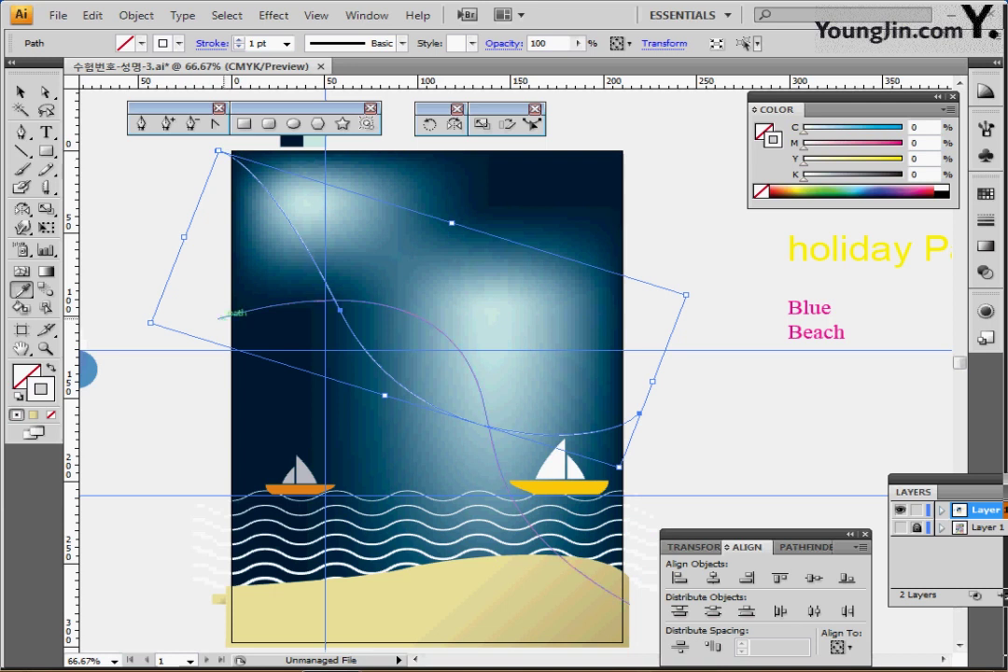
click(217, 317)
key(ctrl+shift+b)
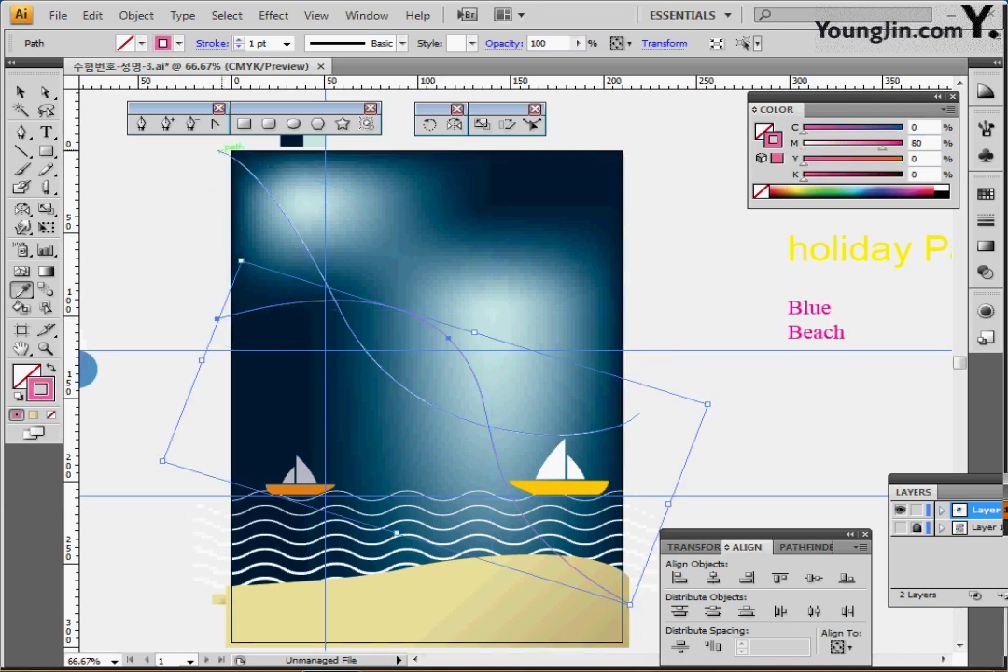
ctrl+shift+click(220, 152)
key(ctrl+shift+b)
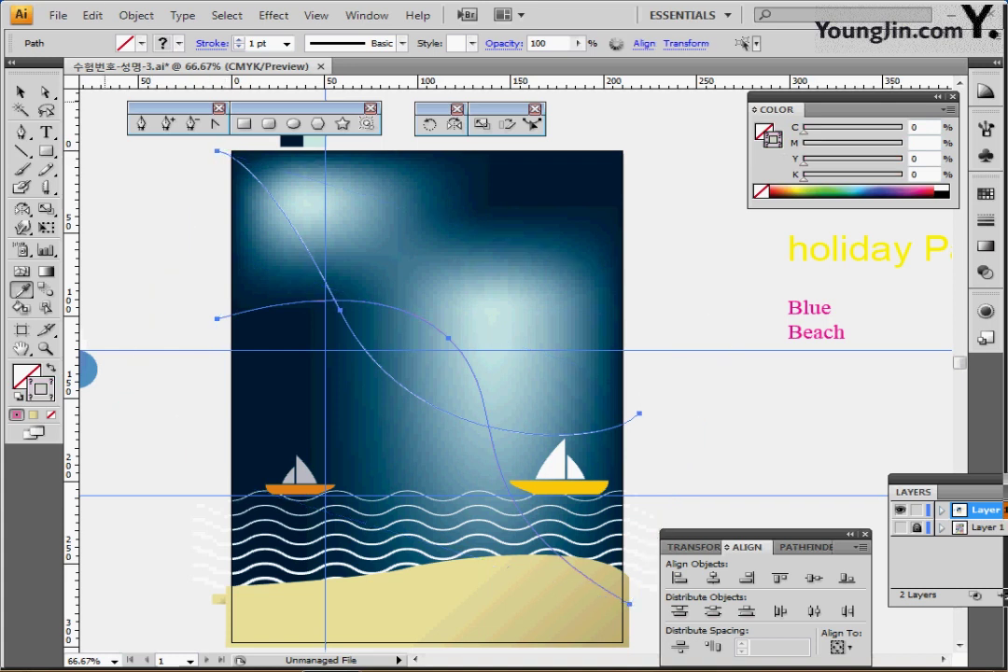
click(137, 15)
mouse_move(160, 371)
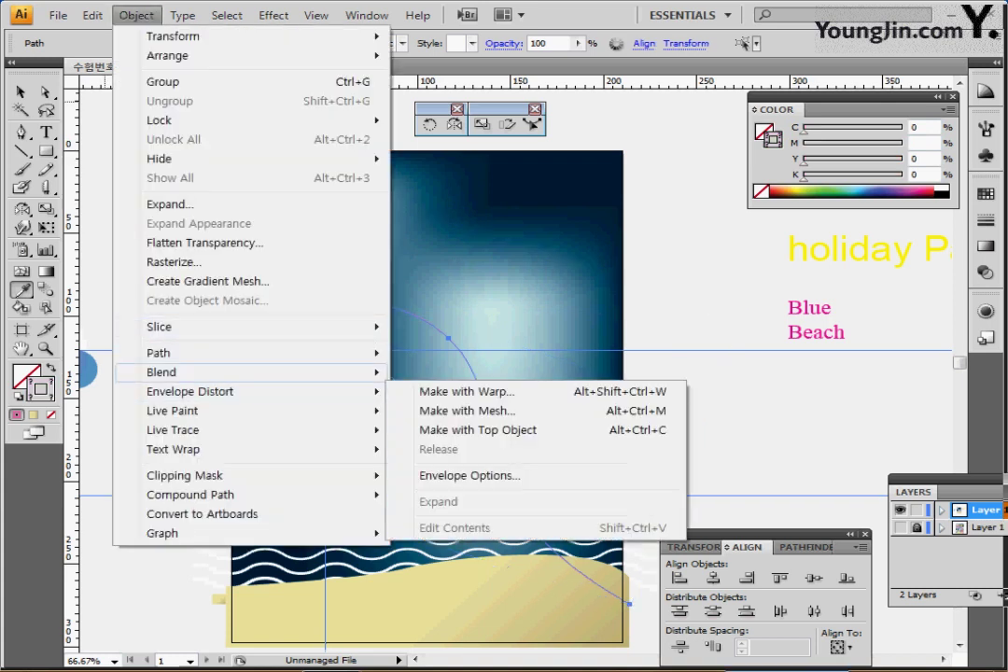
click(425, 372)
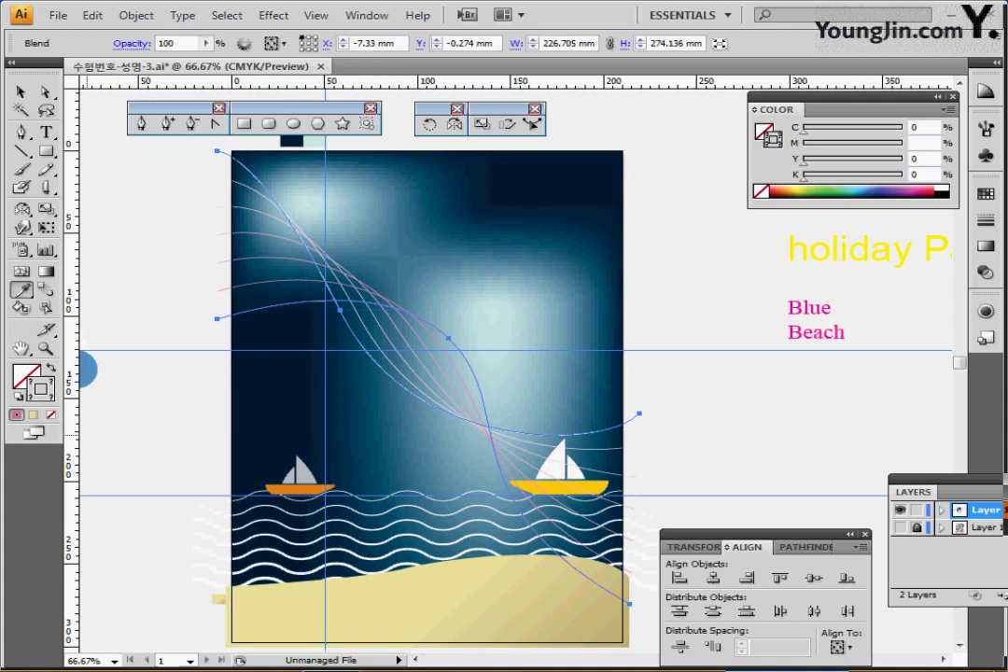
- Set the curve blend's spacing to Specified Steps with 20 steps
double_click(44, 289)
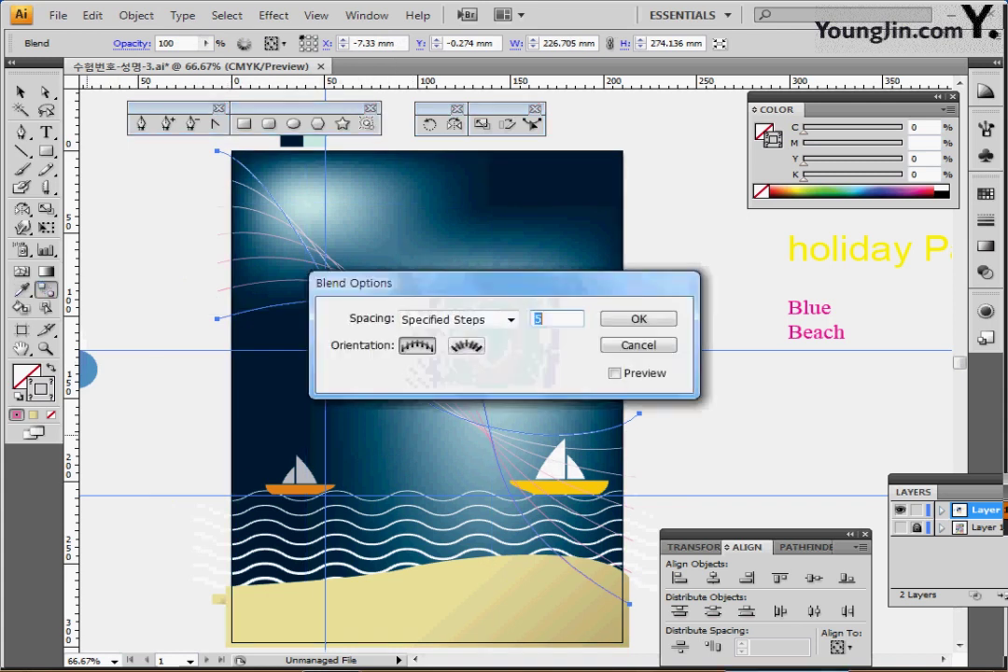
click(511, 319)
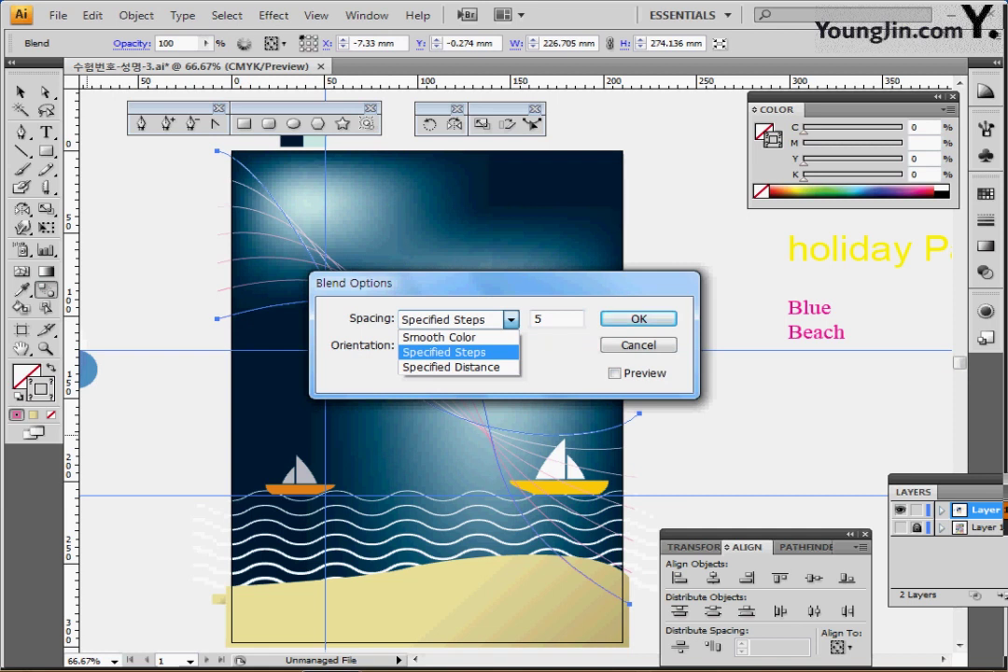
click(444, 352)
click(614, 373)
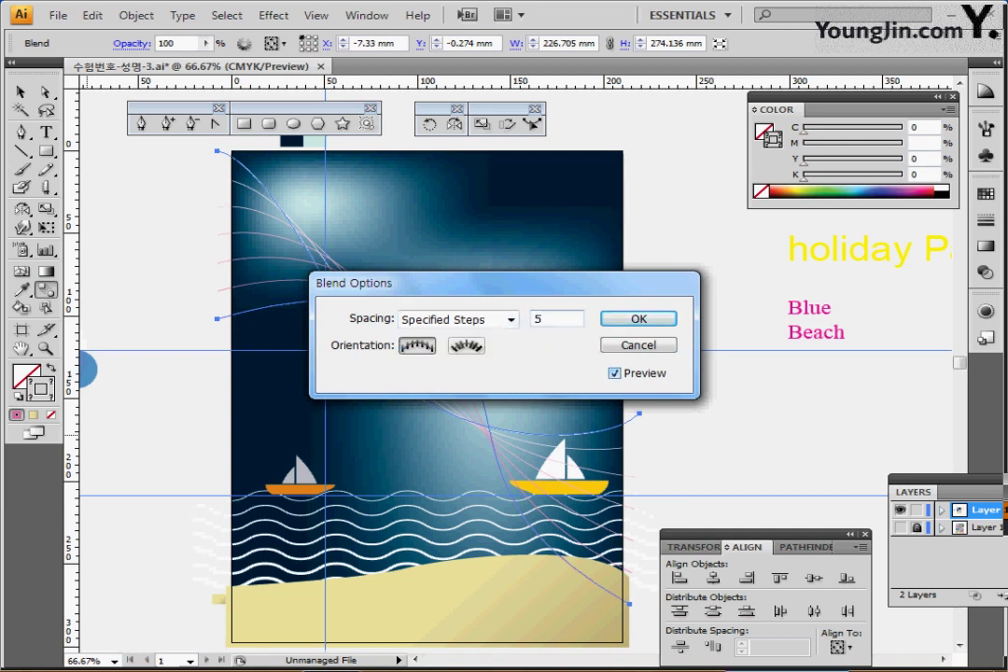
click(614, 374)
click(615, 373)
text(20)
key(Return)
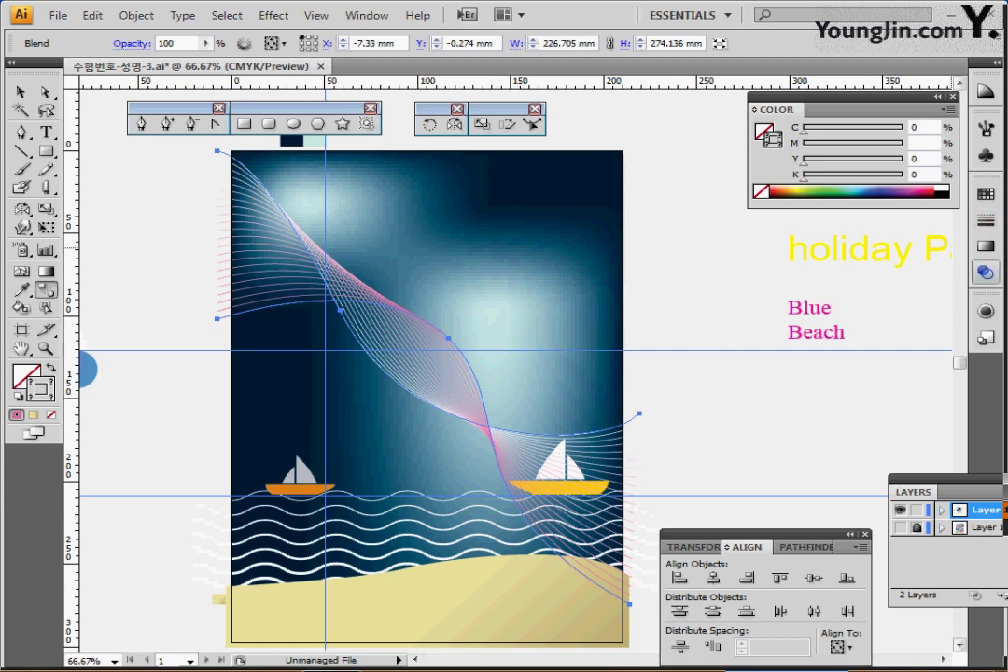
- Reduce the opacity of the blended curves to 80% and deselect them
click(985, 272)
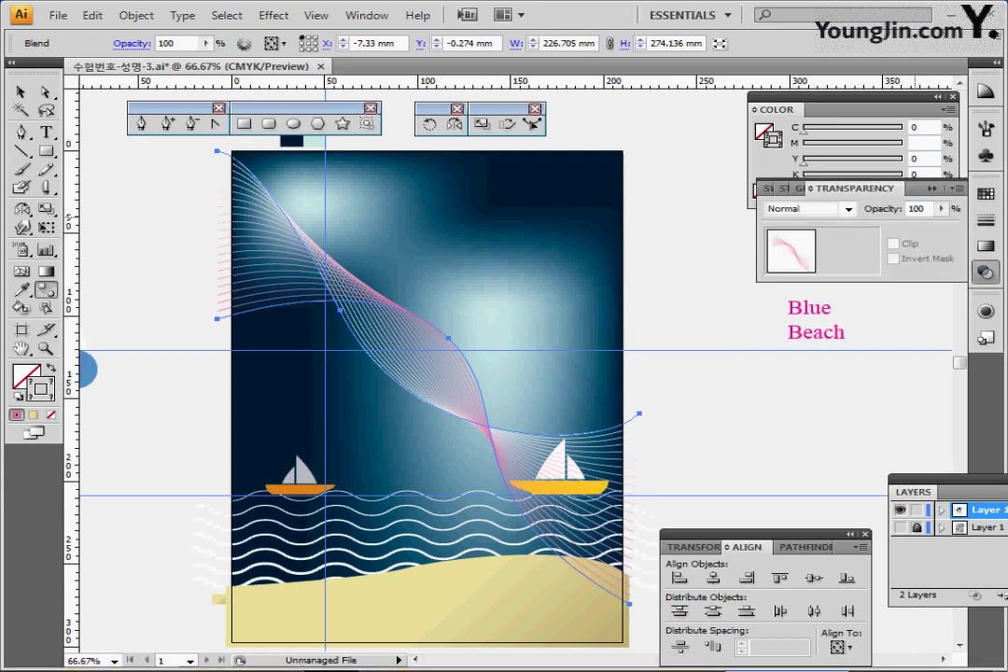
double_click(916, 209)
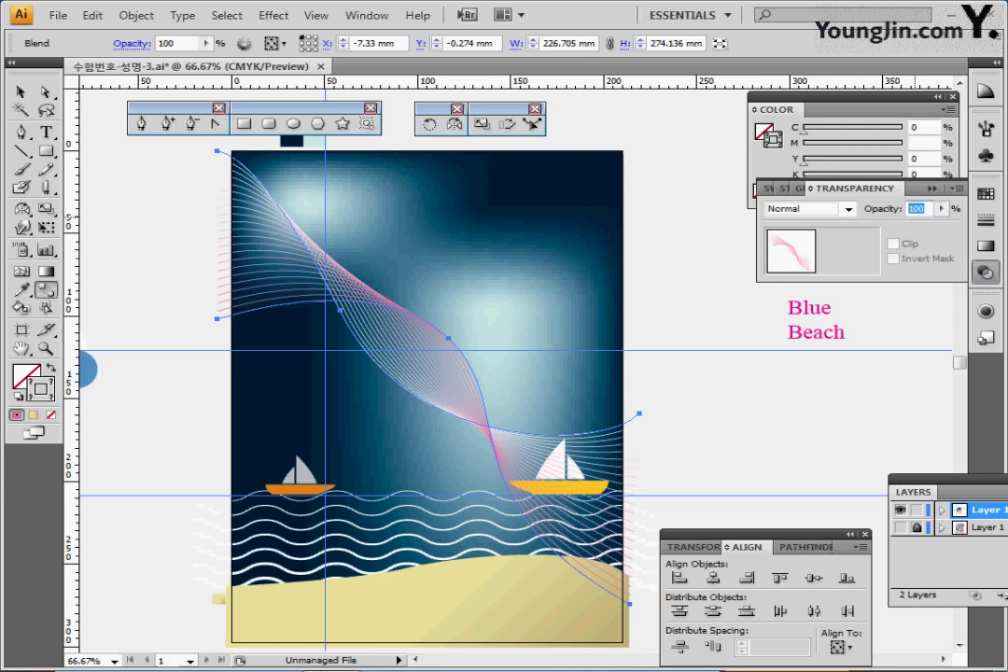
text(80)
key(Return)
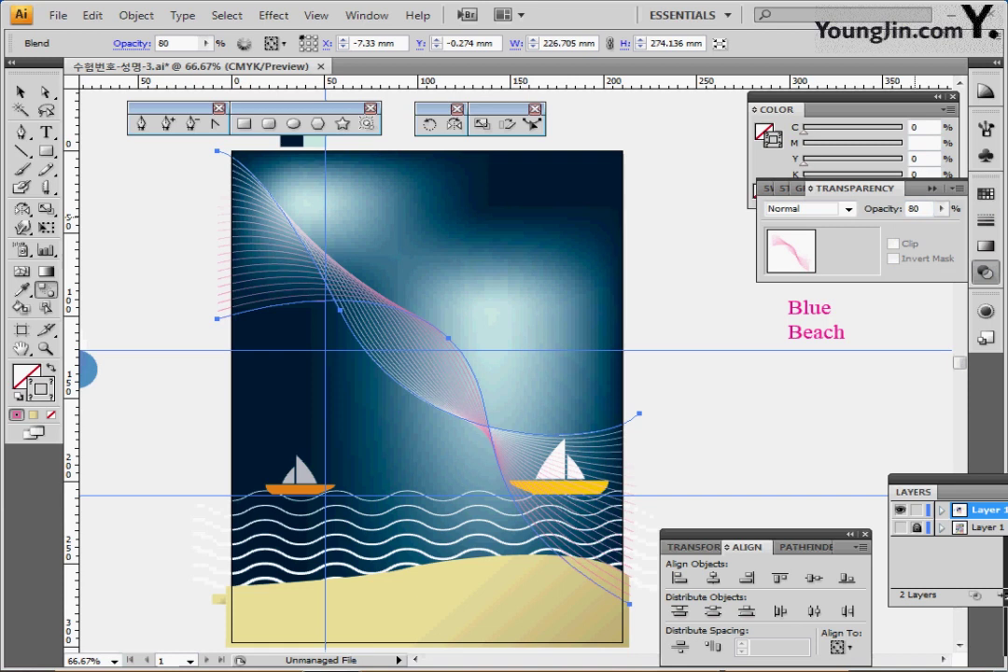
ctrl+click(686, 272)
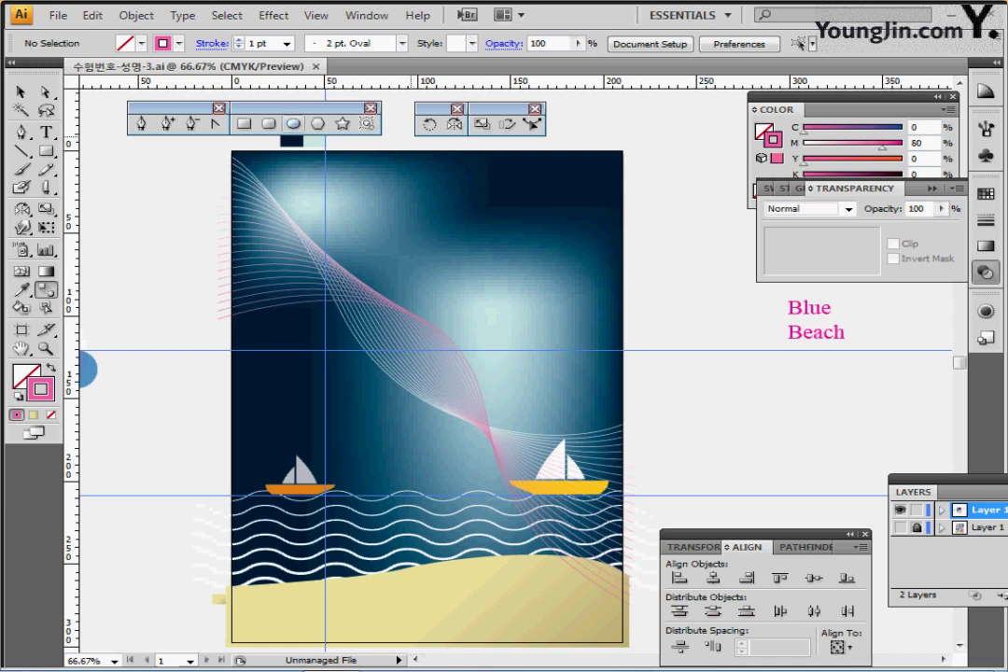
- Load the Decorative_Scatter brush library, choose the Confetti brush from it, and close the library
click(402, 44)
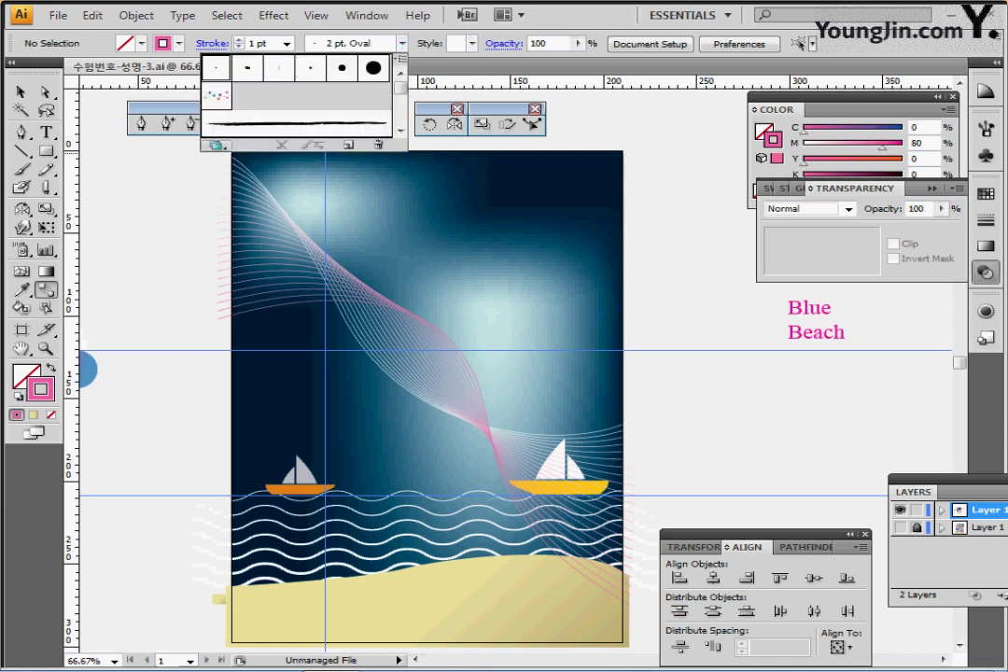
click(217, 144)
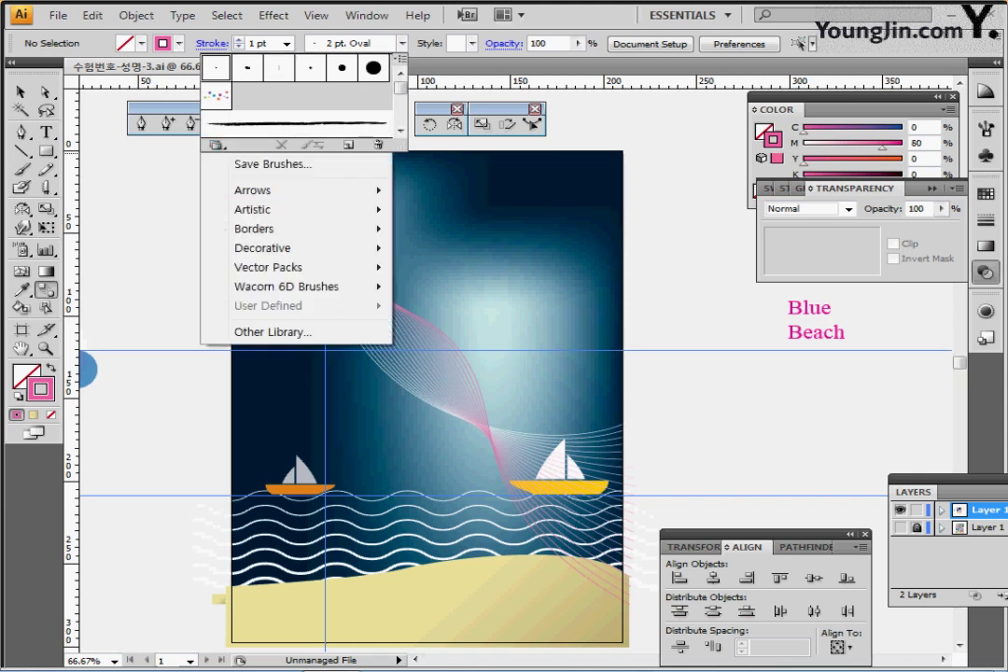
mouse_move(271, 247)
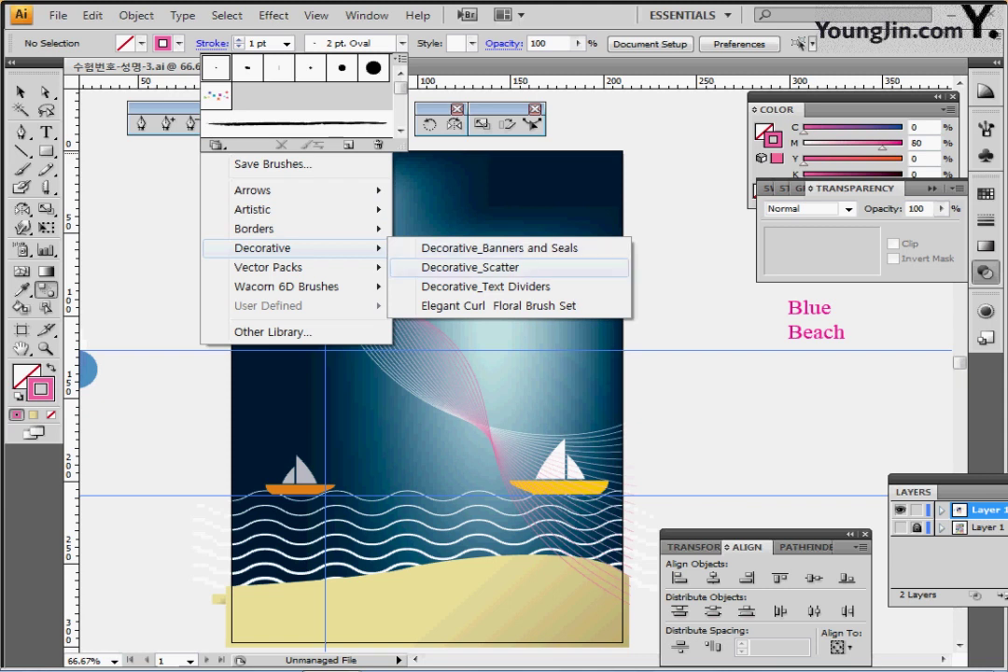
click(470, 267)
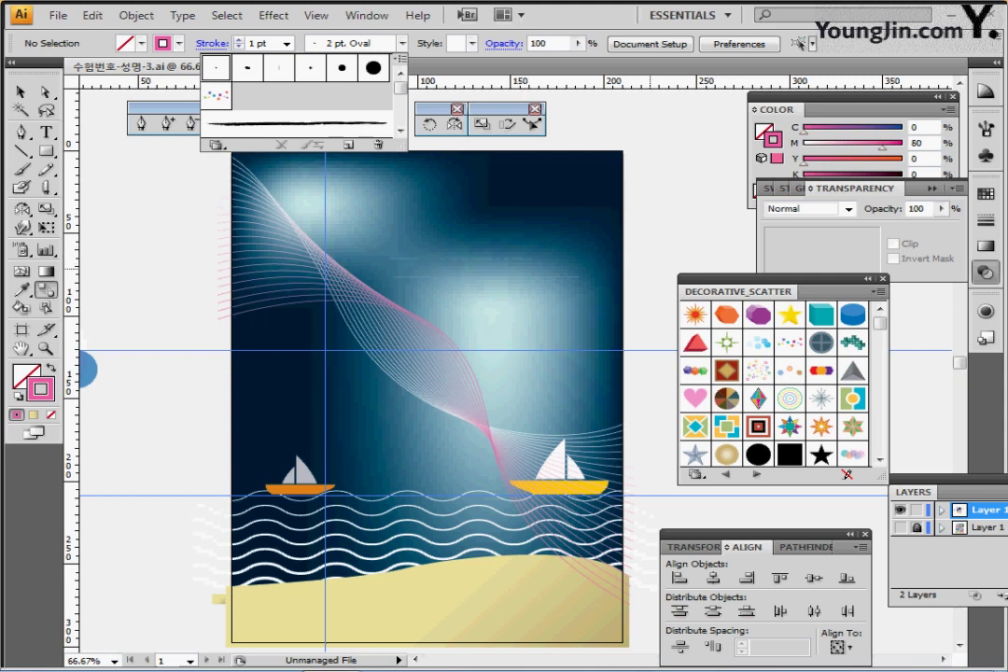
click(789, 342)
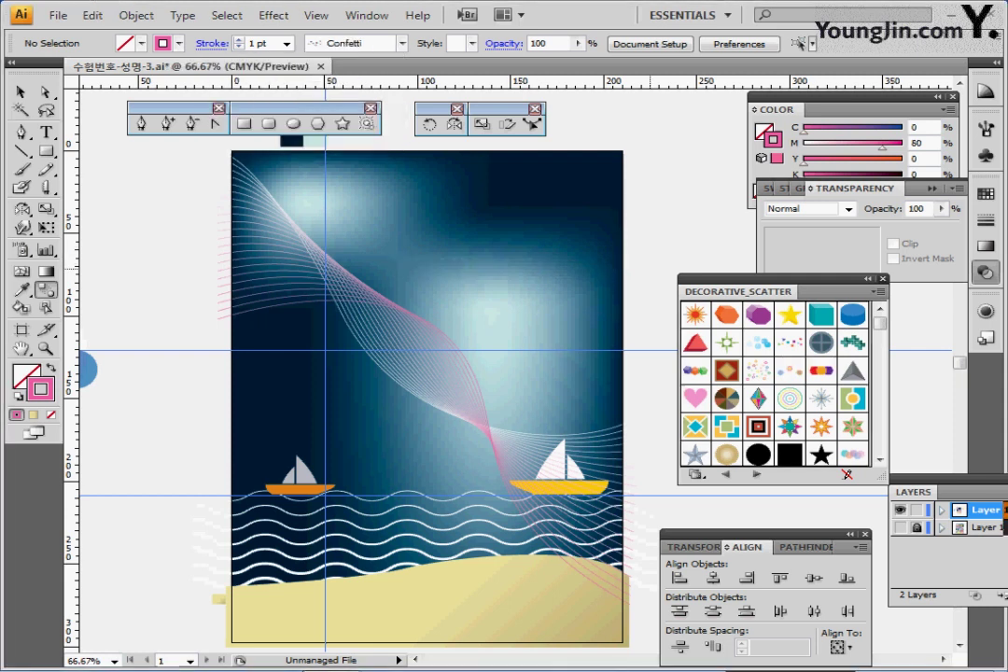
click(883, 279)
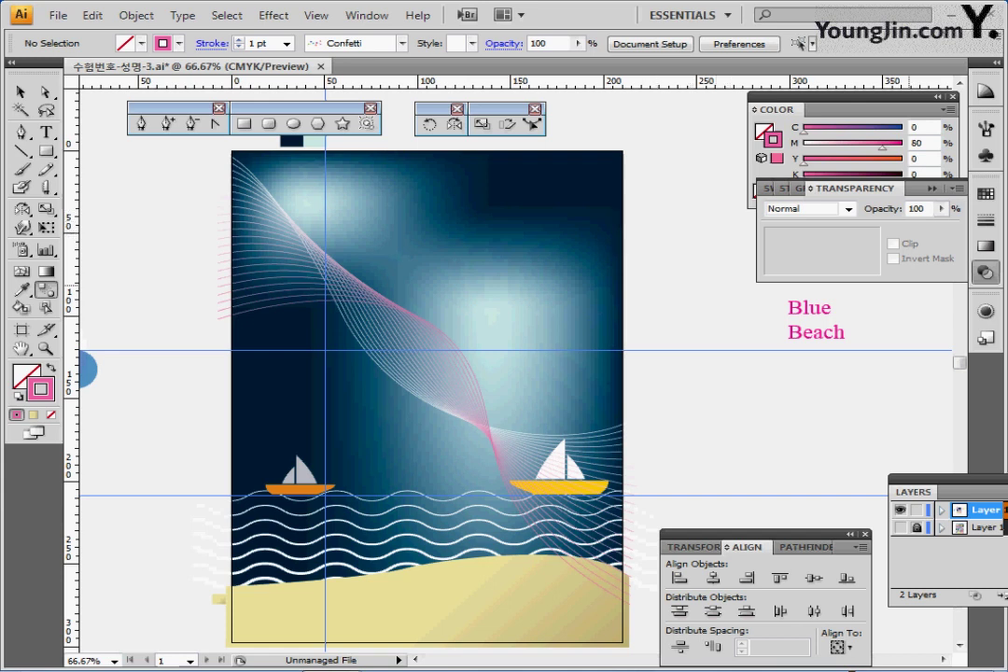
- In outline view, trace the template's large top circle and lower circle with Confetti ellipses, then return to preview with the template layer hidden
key(ctrl+y)
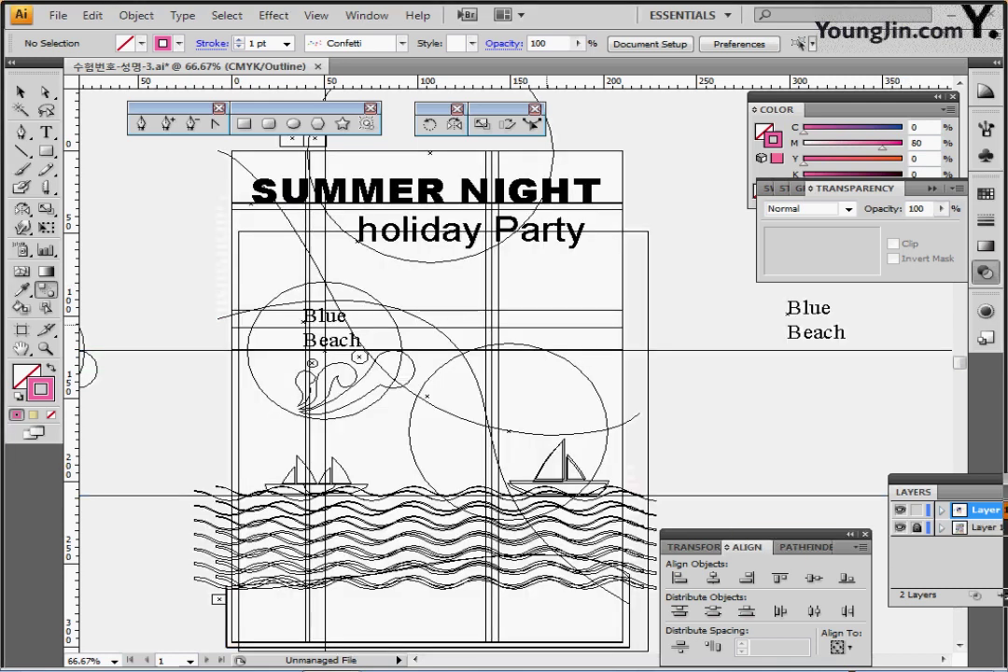
drag(411, 299, 361, 398)
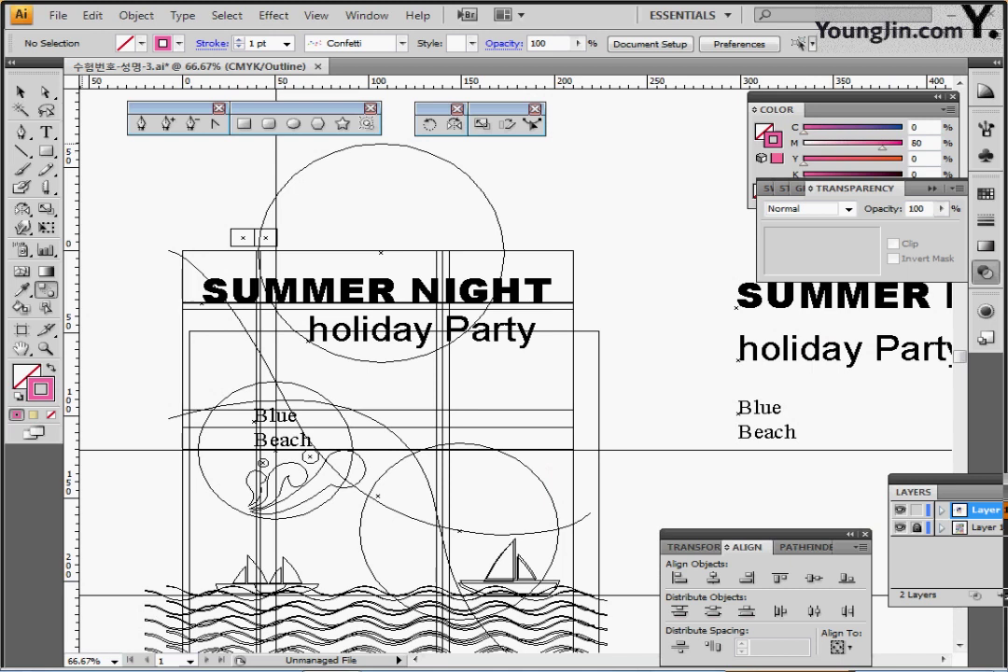
click(293, 123)
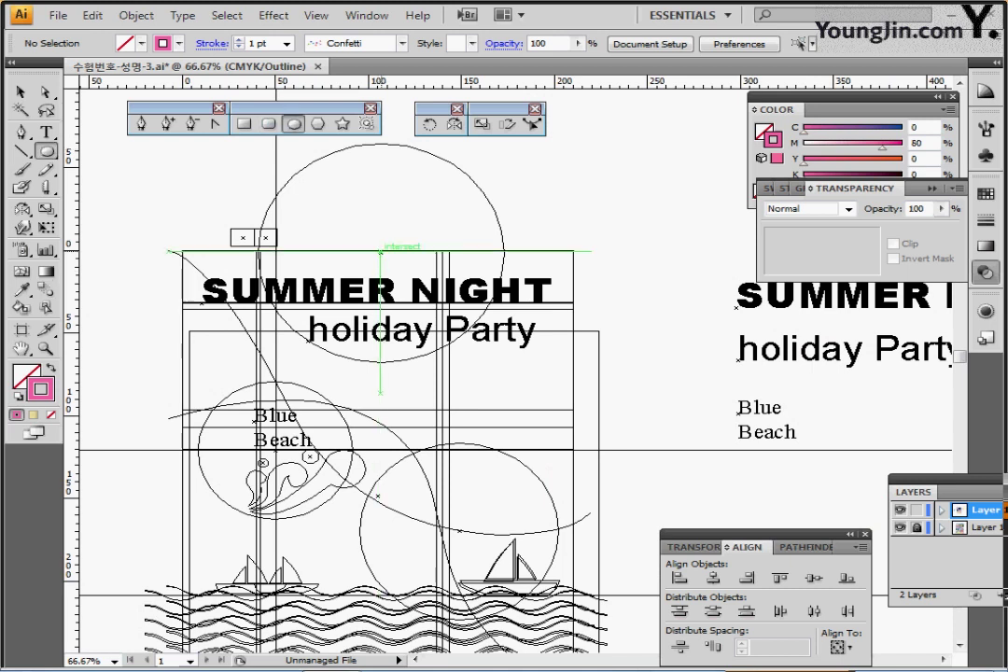
drag(381, 250, 501, 356)
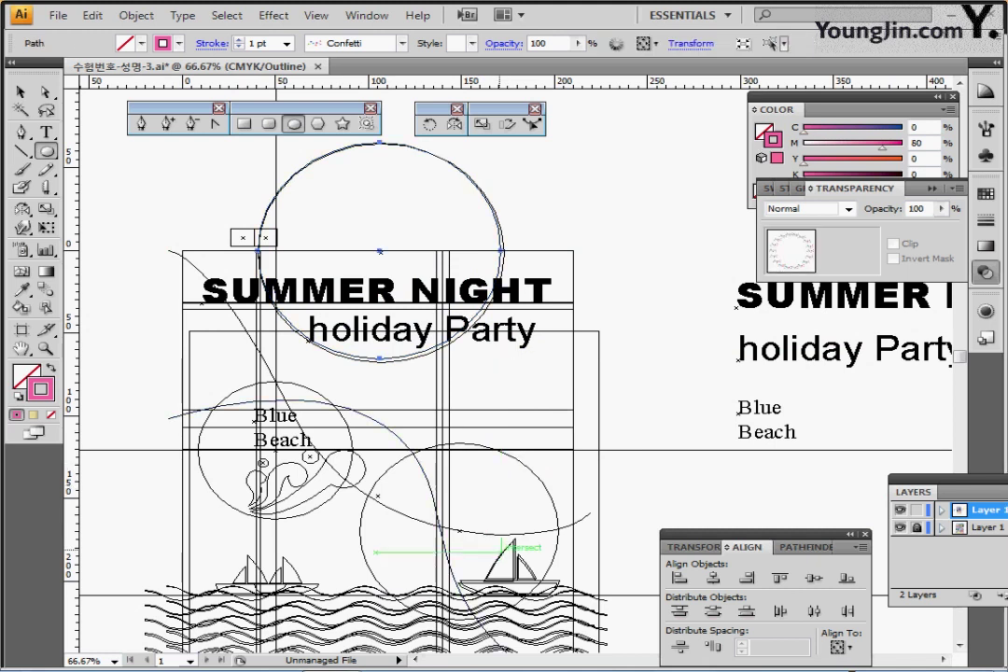
drag(460, 533, 565, 608)
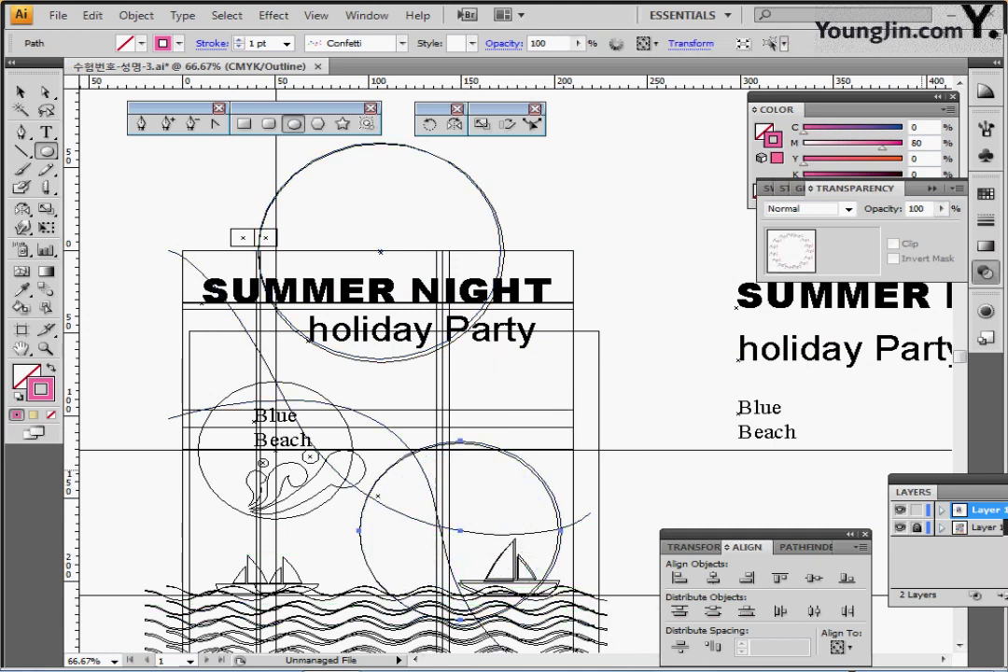
key(ctrl+y)
click(901, 527)
drag(498, 384, 537, 304)
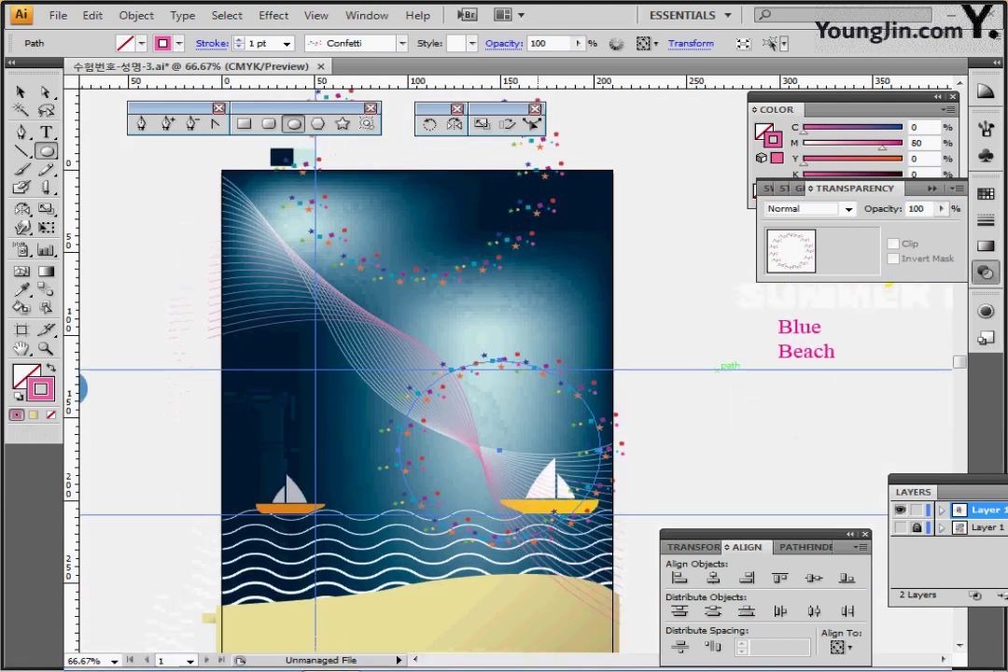
- Set the lower confetti circle's stroke weight to 0.75 pt and save the document
key(ctrl)
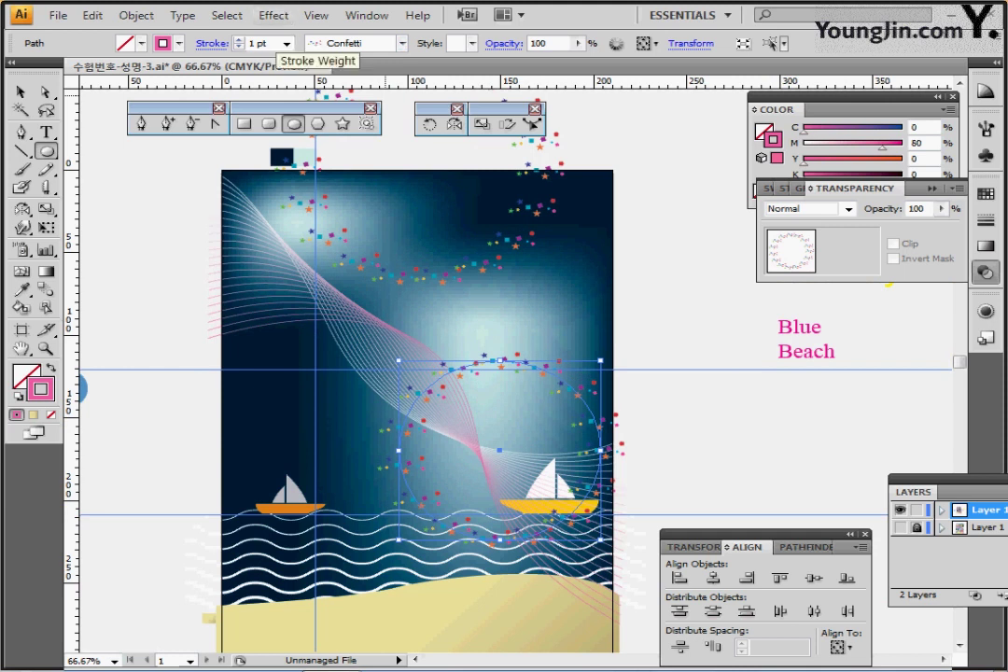
click(287, 43)
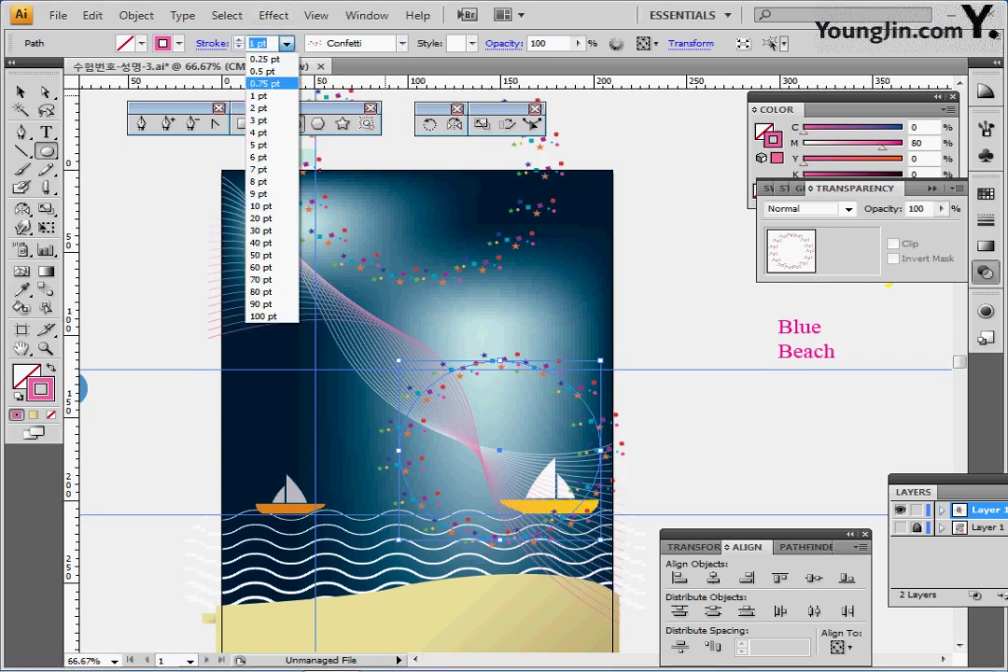
click(264, 83)
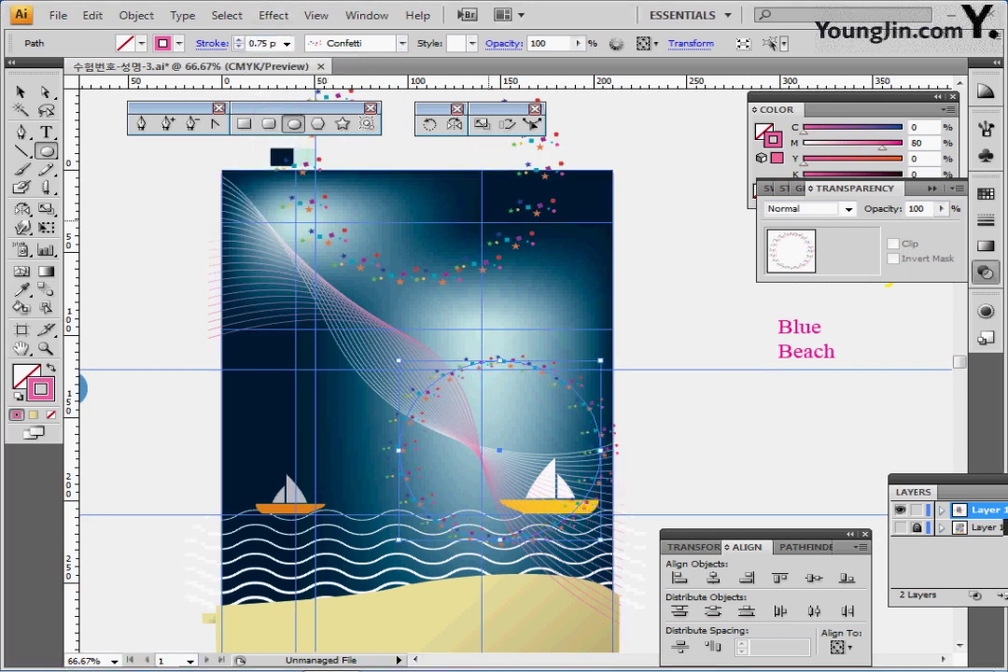
key(ctrl+s)
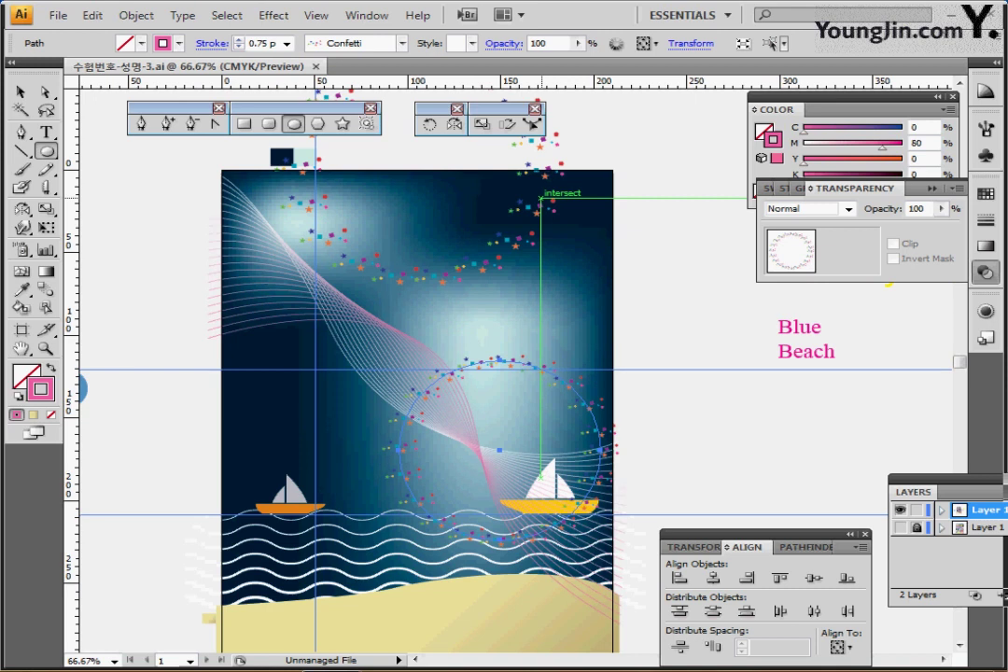
- Create an 83 × 83 mm circle beside the wave logo and copy the pale blue gradient fill of the logo's background circle onto it
drag(198, 366, 441, 378)
ctrl+click(384, 367)
ctrl+click(469, 359)
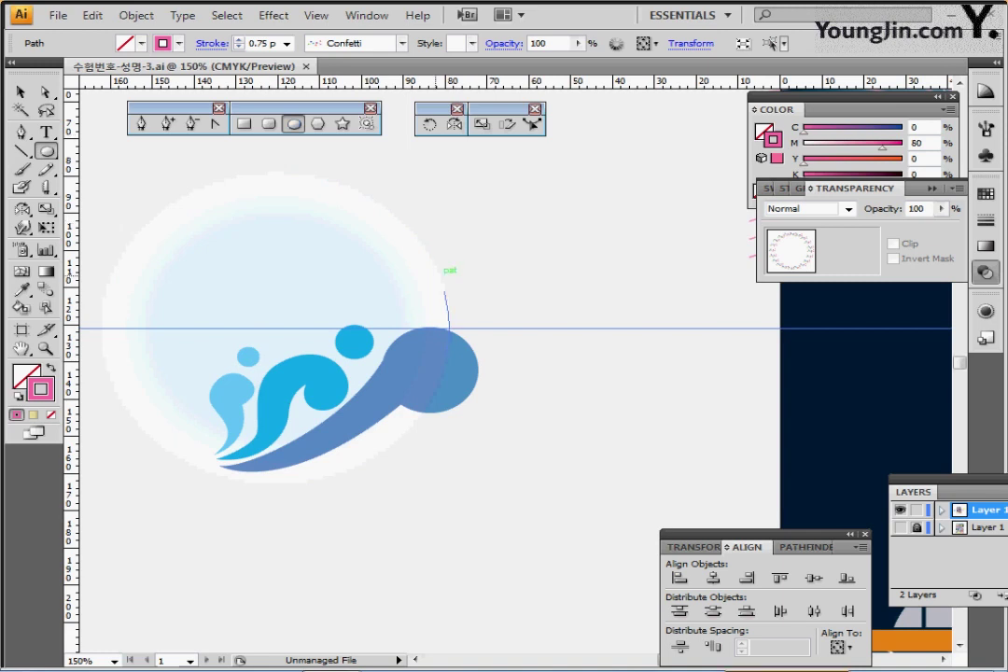
drag(333, 338, 515, 351)
drag(119, 175, 475, 468)
drag(575, 392, 325, 392)
key(ctrl+shift+a)
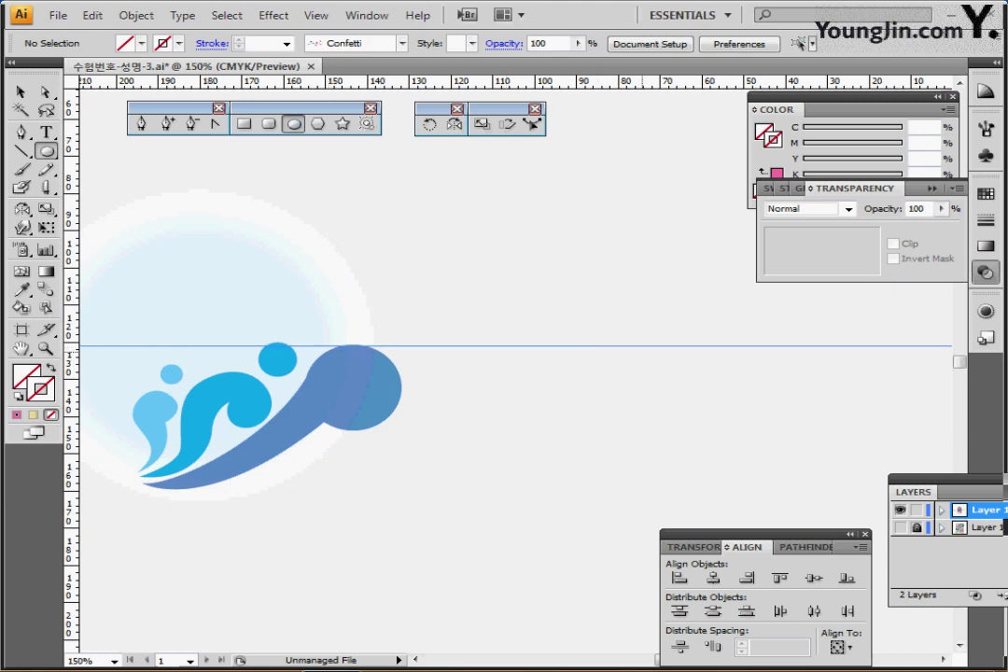
click(666, 346)
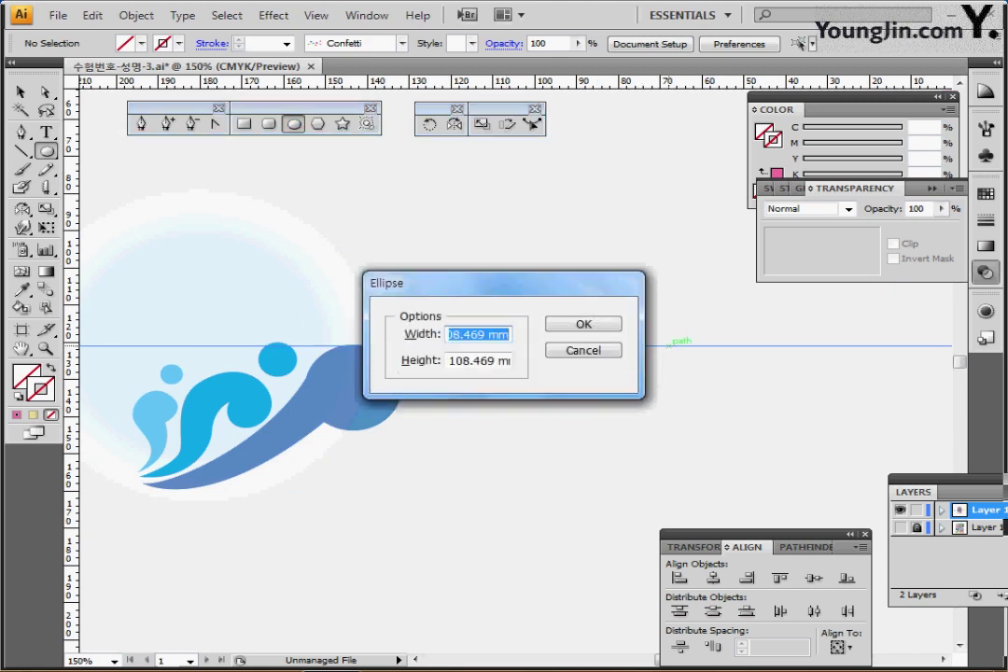
text(83)
key(Tab)
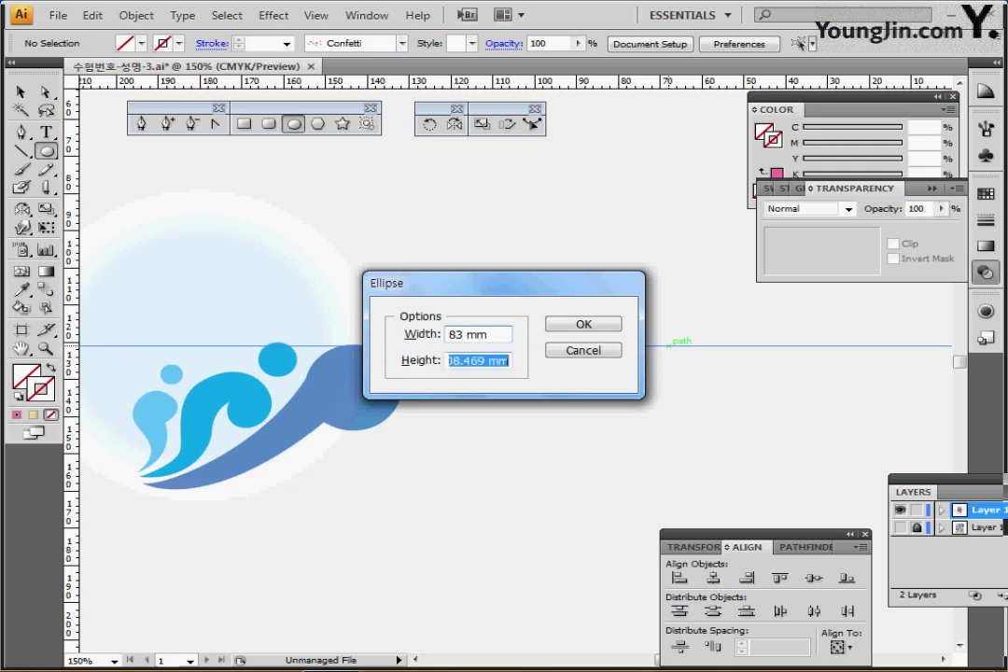
text(83)
key(Return)
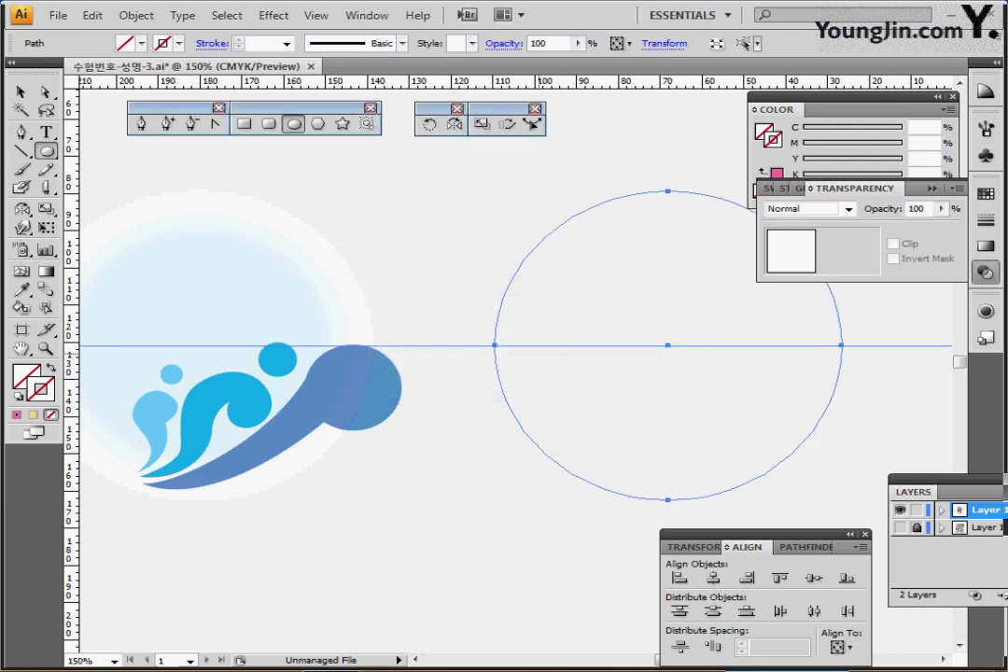
key(i)
click(240, 313)
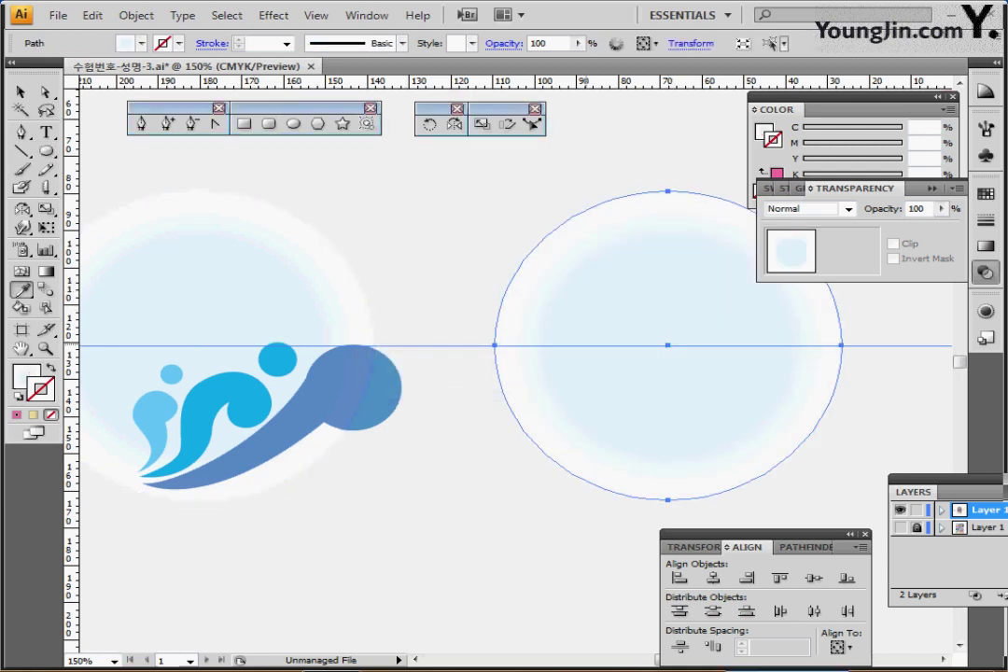
- Inspect the colour stops of the spare circle's radial gradient, then deselect the circle
click(985, 272)
click(986, 247)
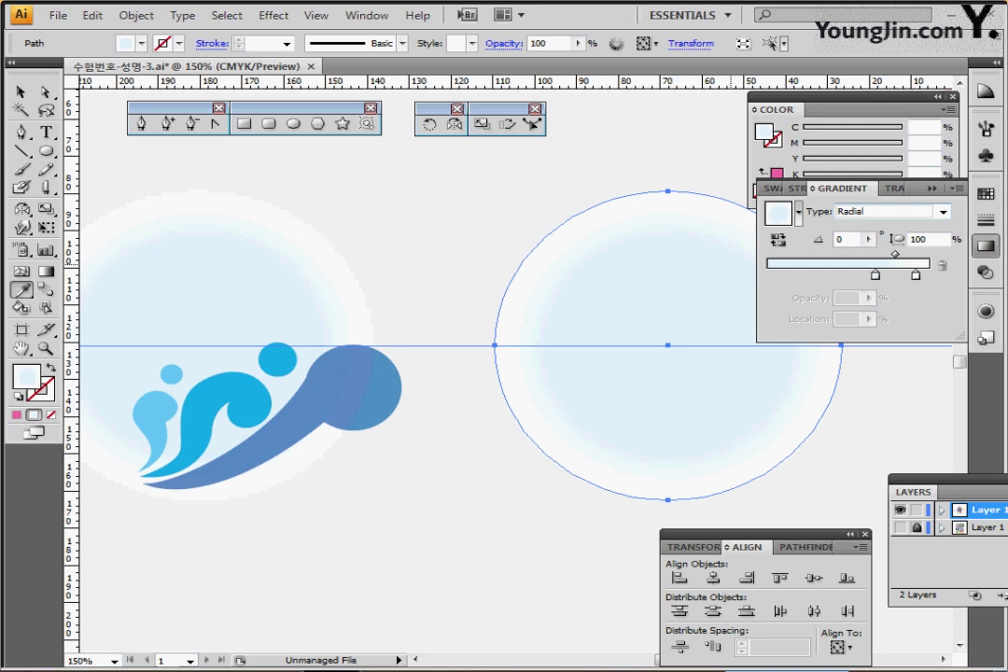
click(875, 274)
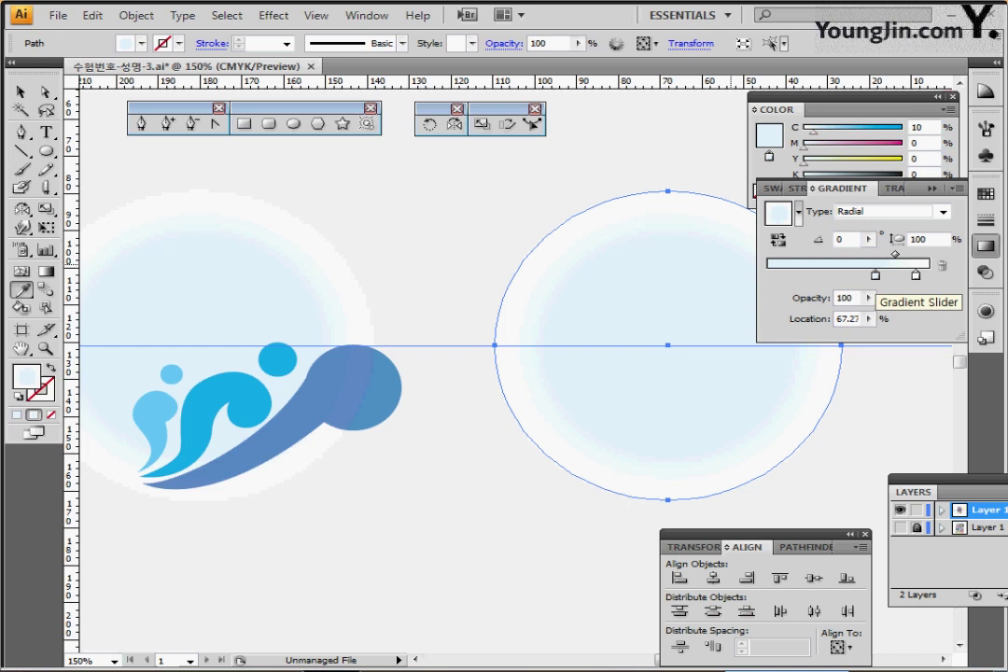
click(915, 274)
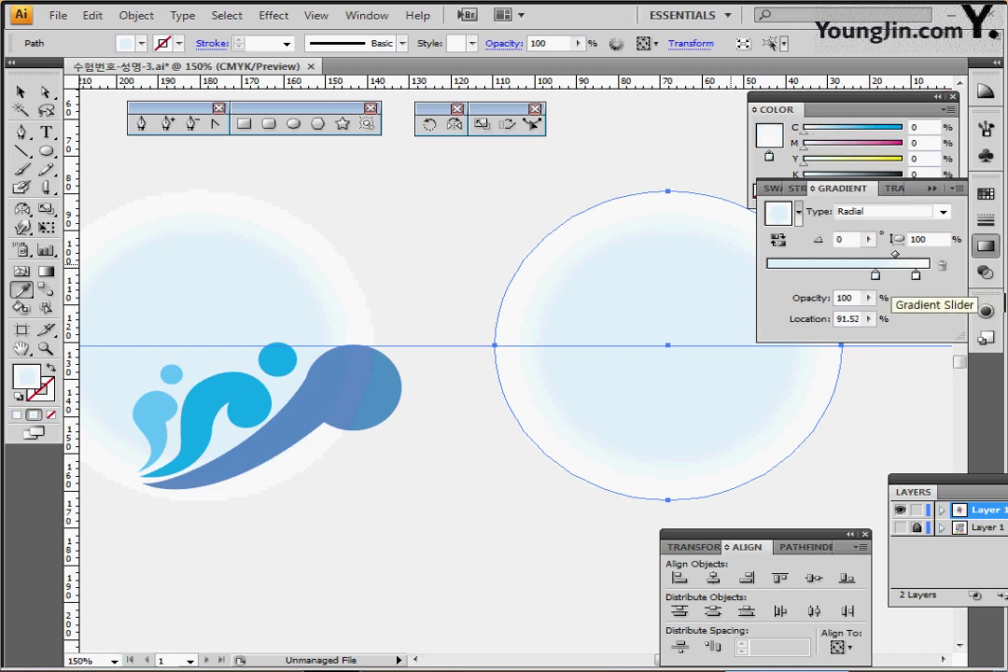
click(874, 275)
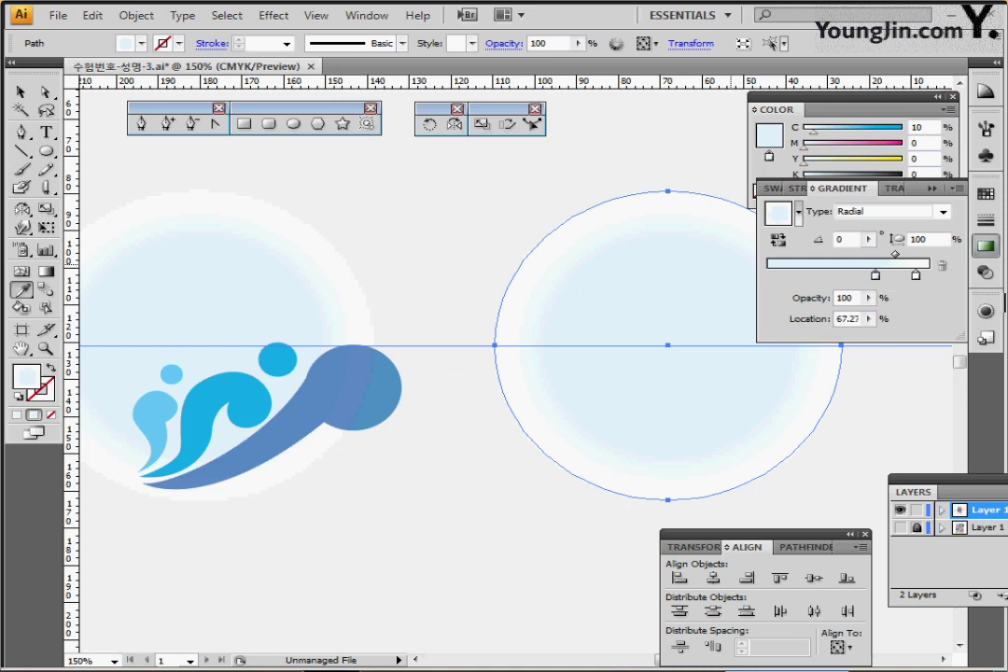
key(ctrl+shift+a)
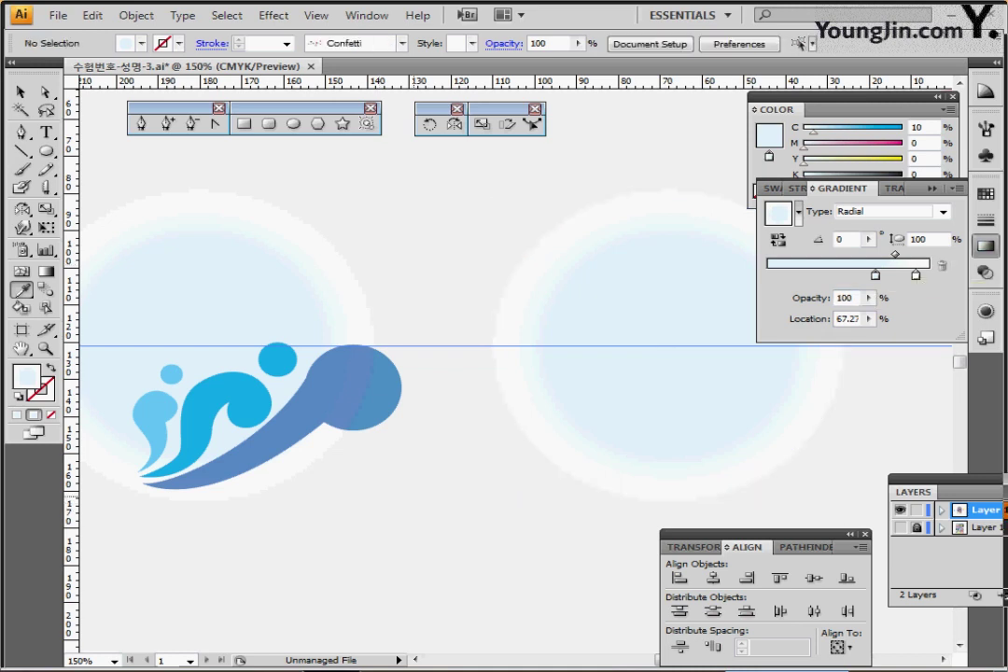
- Draw a circle over the round head of the dark blue wave and give it the default white fill and black stroke
drag(420, 514, 464, 485)
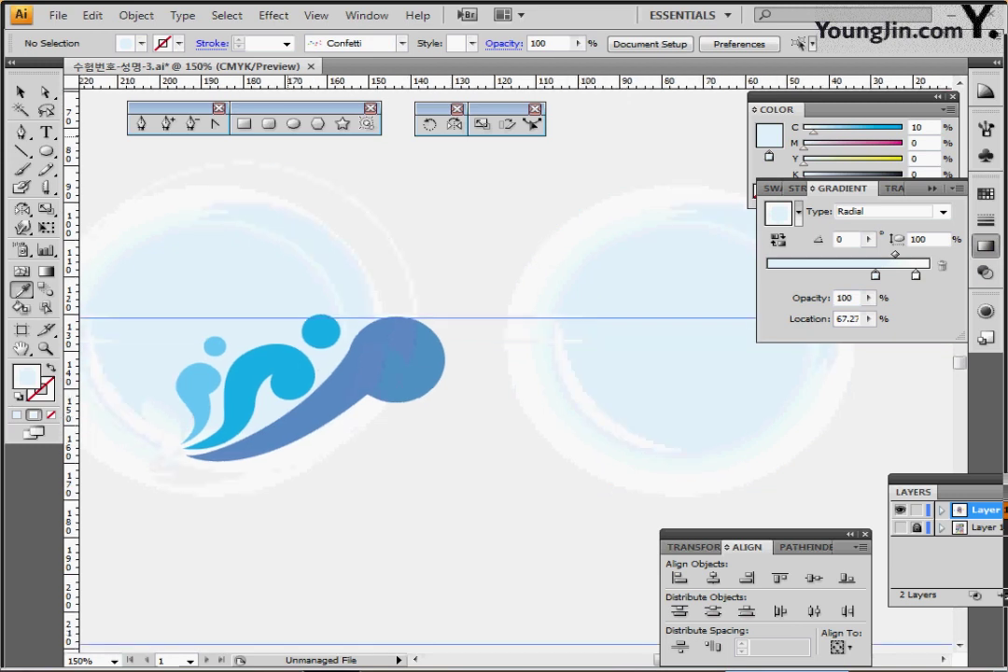
key(l)
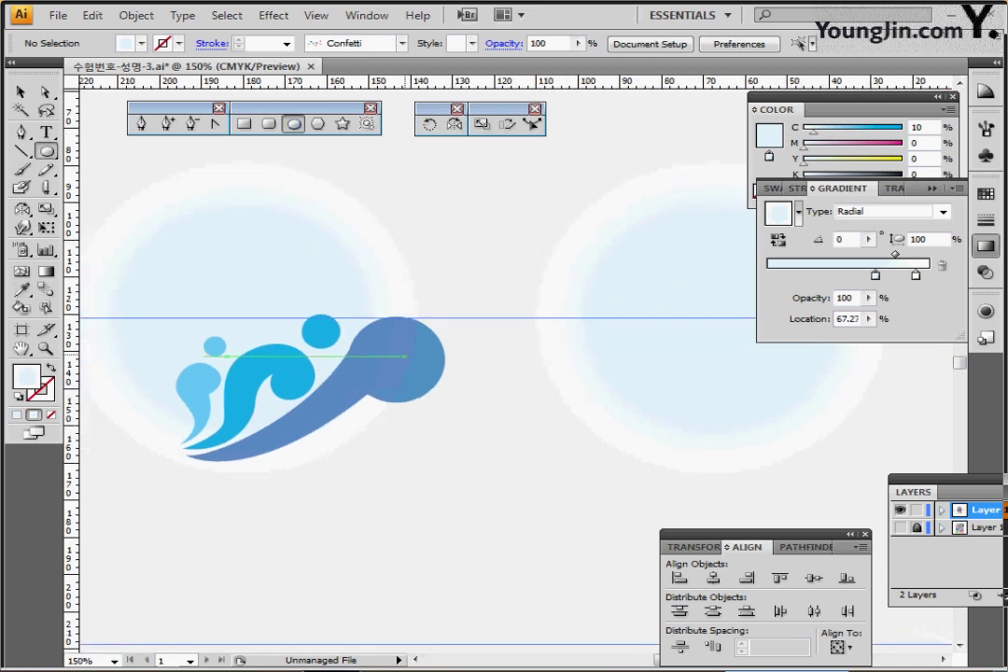
drag(397, 361, 440, 400)
key(ctrl+z)
ctrl+click(399, 362)
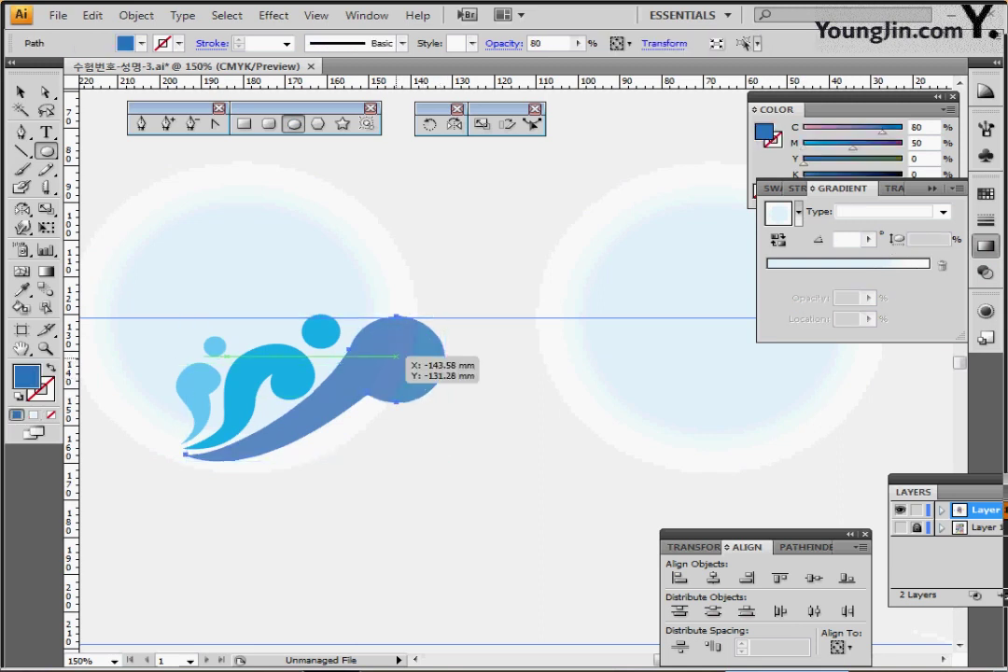
mouse_move(396, 358)
mouse_down()
mouse_move(443, 400)
mouse_move(427, 331)
mouse_up()
key(d)
drag(402, 410, 421, 411)
key(ctrl+shift+a)
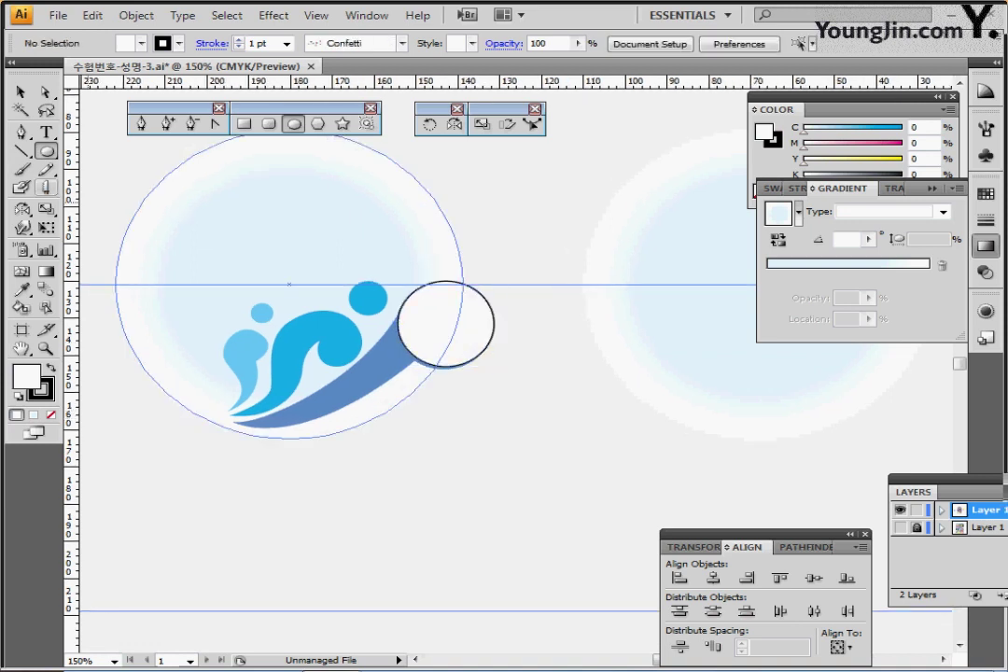
- Trace the dark blue wave's tail with the Pen tool as a closed curved path joined to the head circle's edge
click(22, 133)
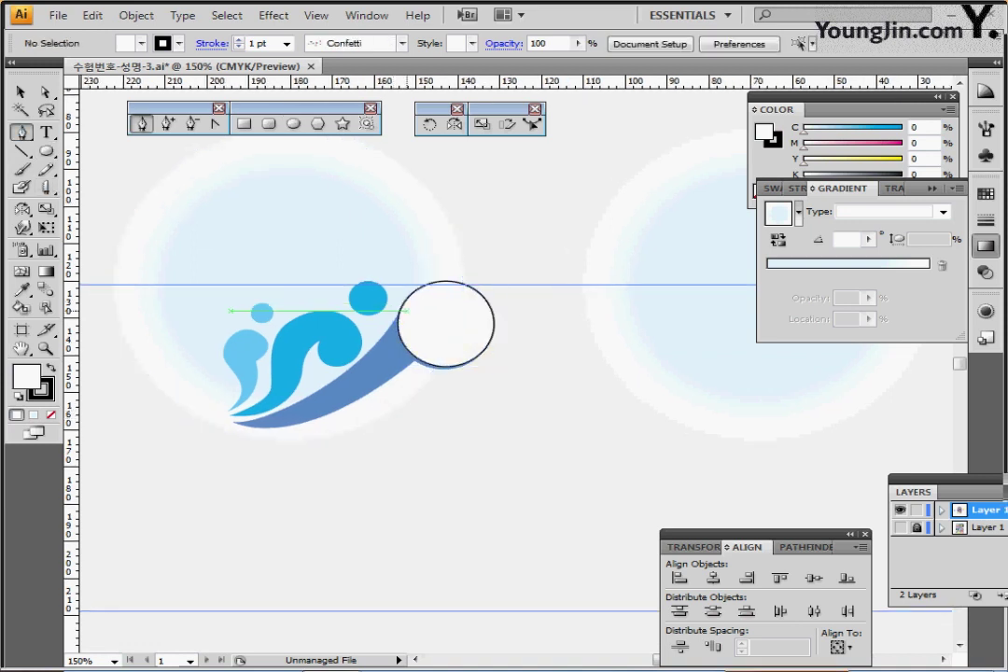
click(404, 308)
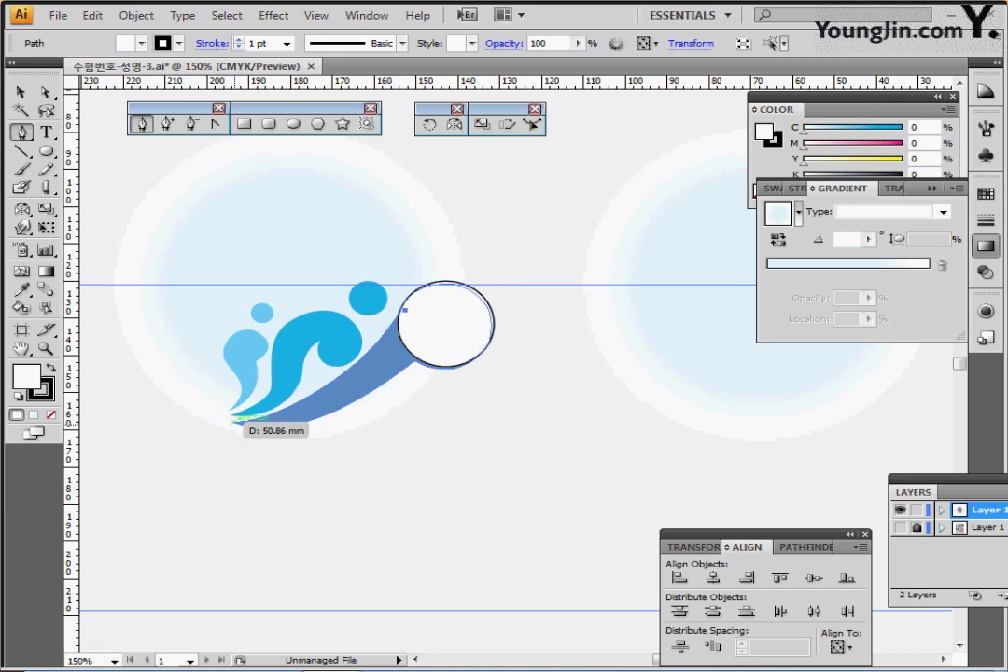
drag(233, 422, 154, 416)
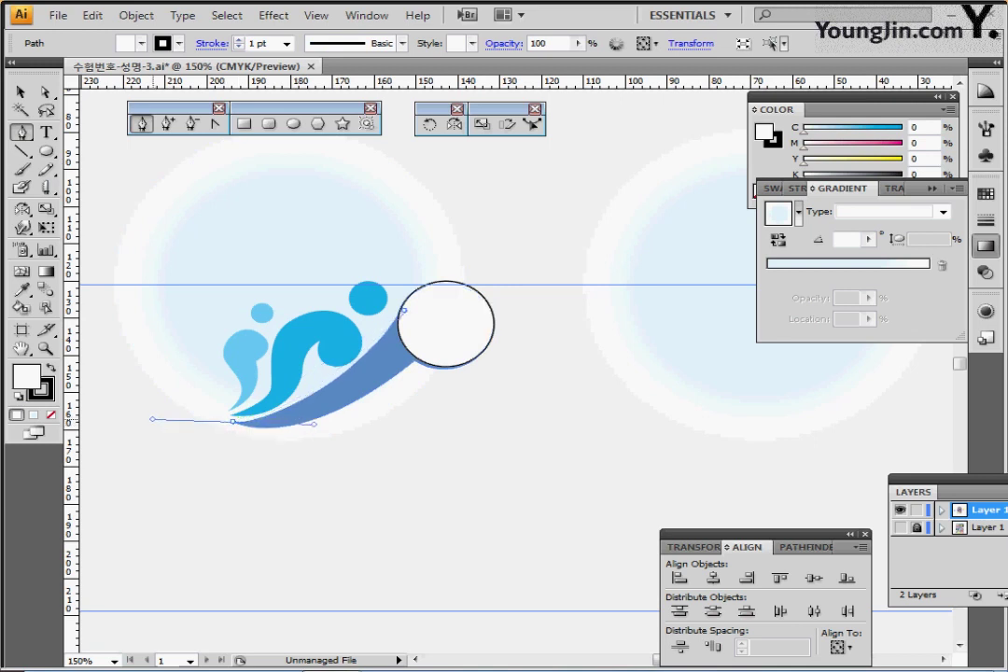
click(234, 421)
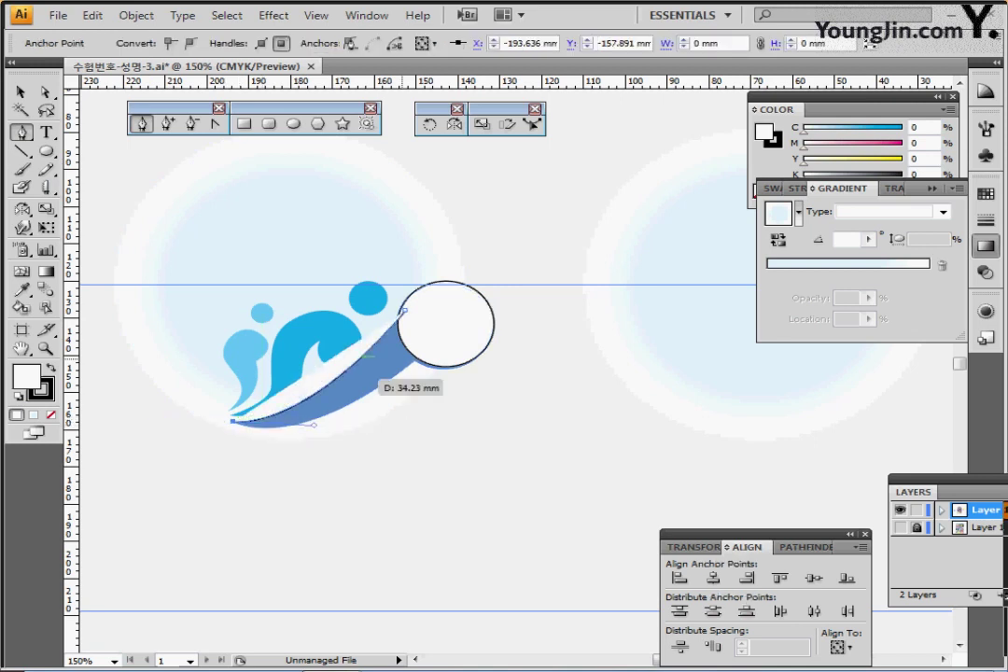
drag(423, 345, 499, 270)
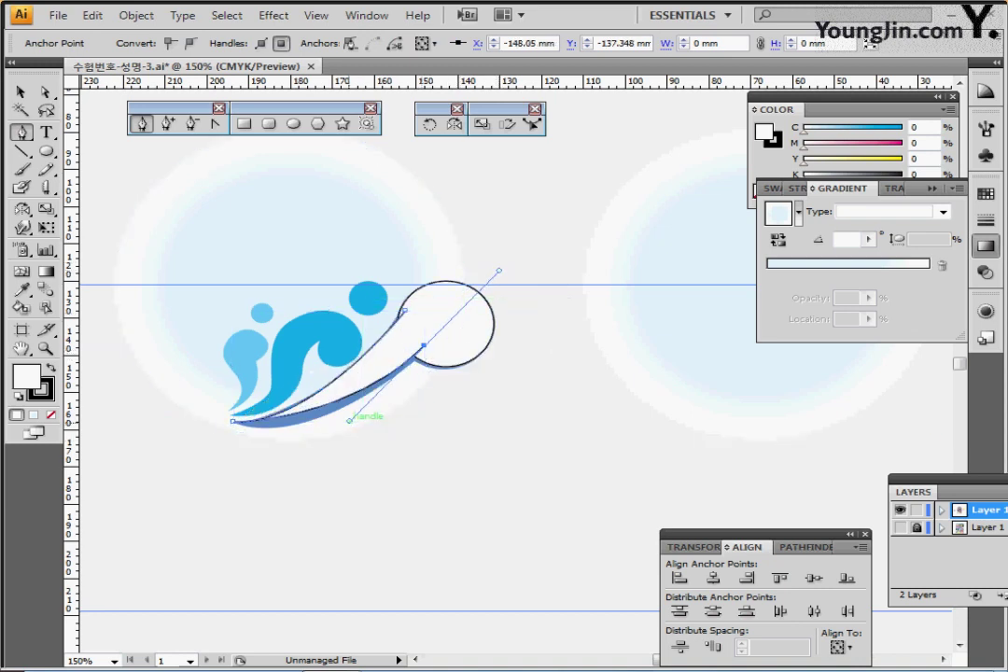
drag(349, 419, 293, 461)
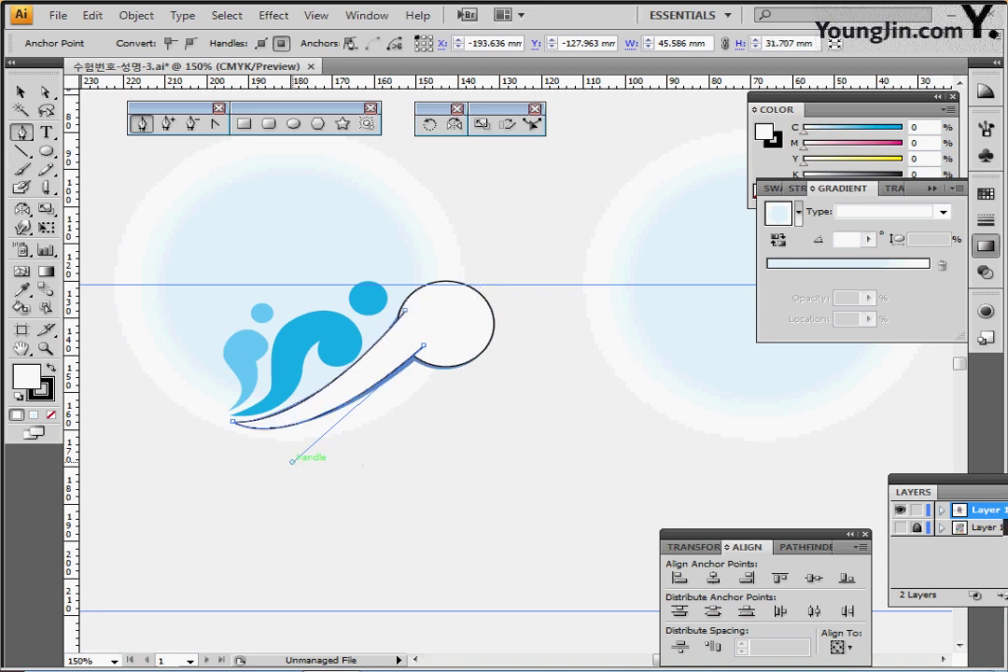
key(ctrl)
click(424, 346)
click(405, 311)
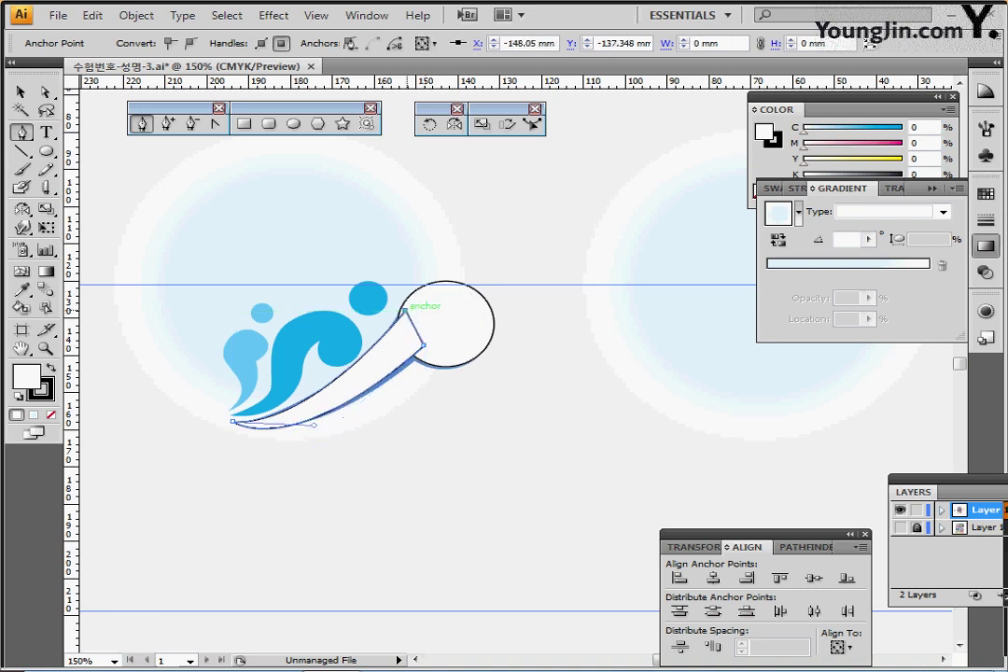
- Refine the tail's lower edge by nudging the anchor inside the head circle down and adjusting its curve handle
ctrl+click(425, 346)
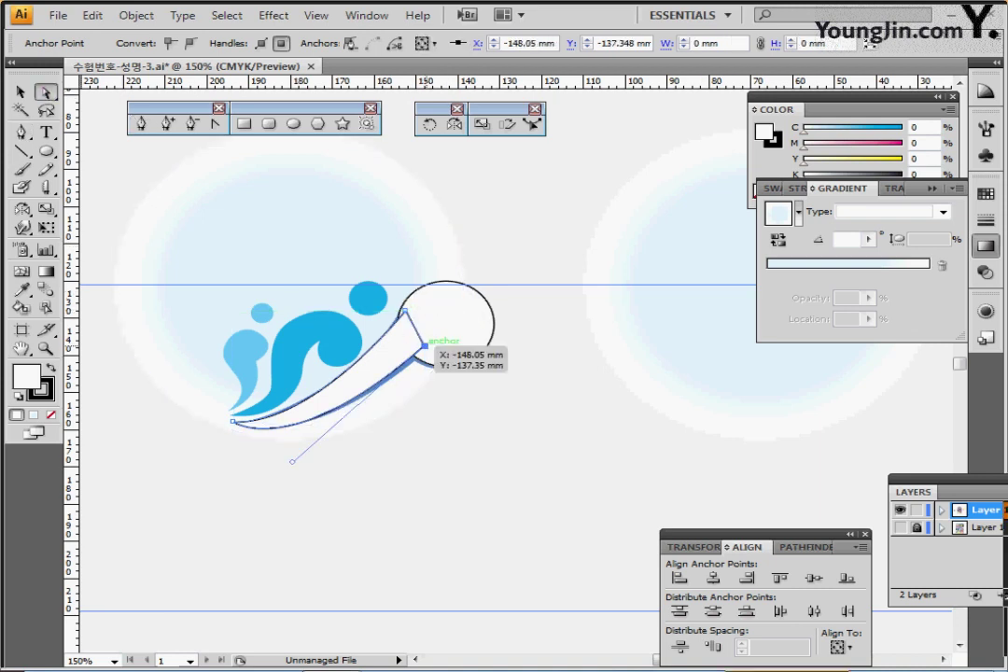
drag(425, 345, 424, 351)
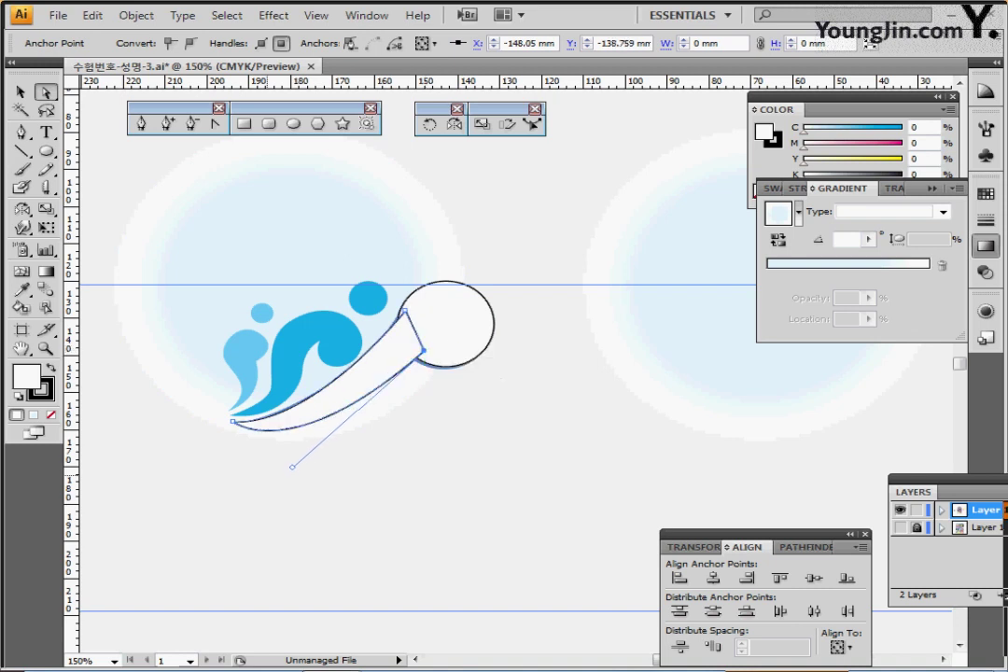
drag(292, 466, 296, 457)
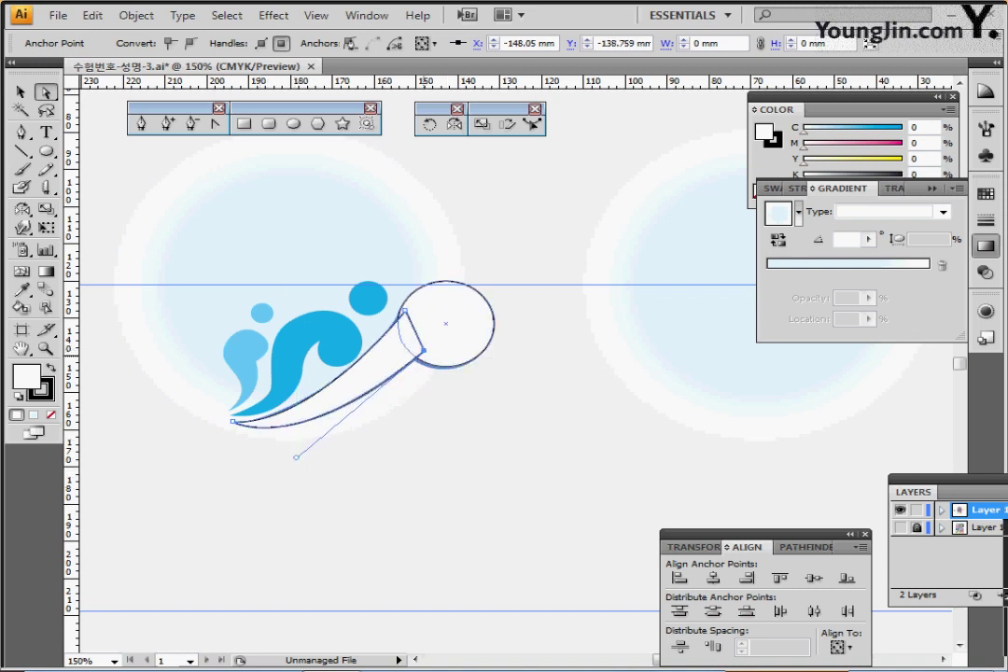
- Unite the traced tail with the head circle and copy the dark blue fill of the colour sample onto the shape
shift+click(444, 324)
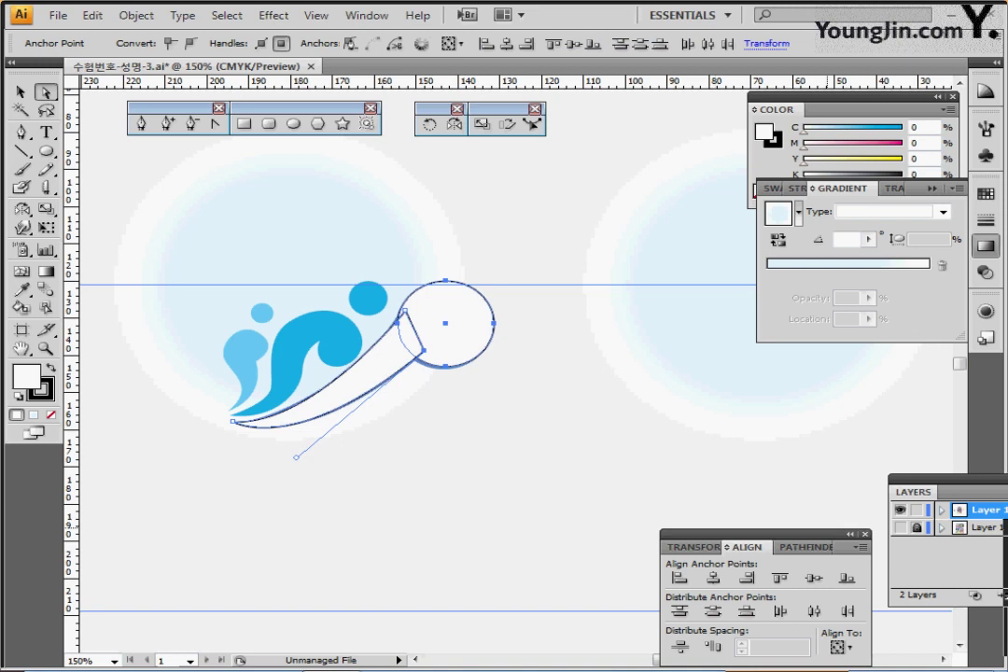
click(808, 546)
click(678, 578)
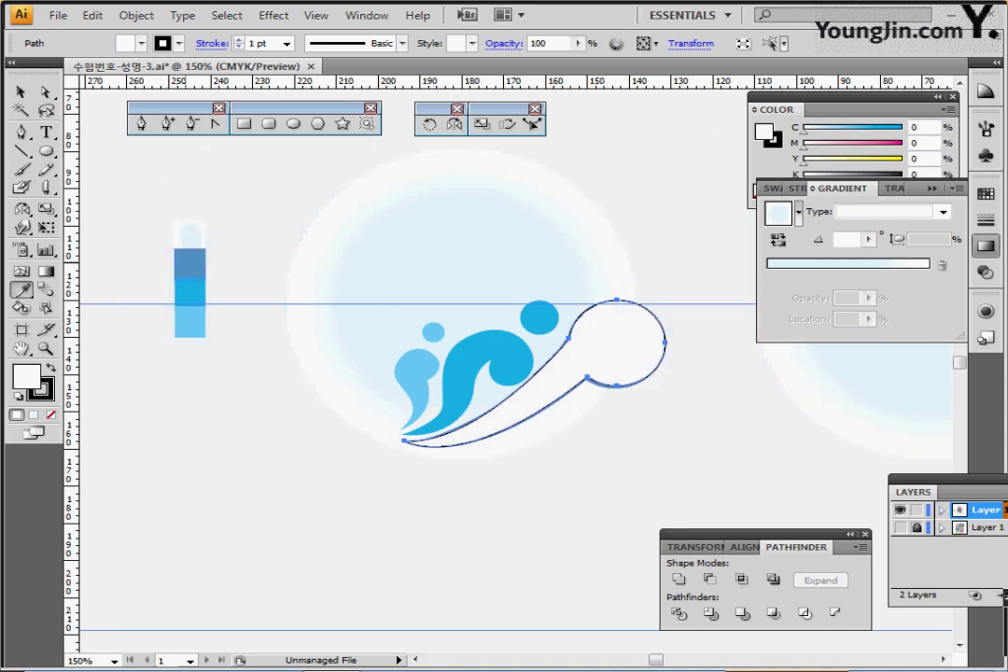
key(i)
click(189, 264)
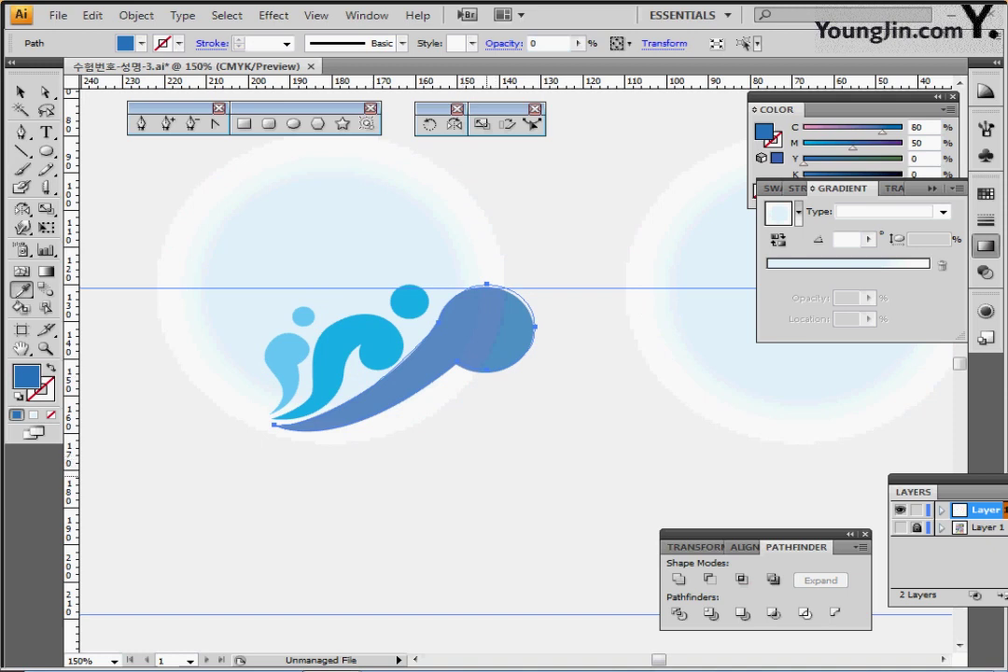
- Check the fill colours of the logo's waves and dots one by one, then clear the selection
ctrl+click(333, 343)
ctrl+click(277, 347)
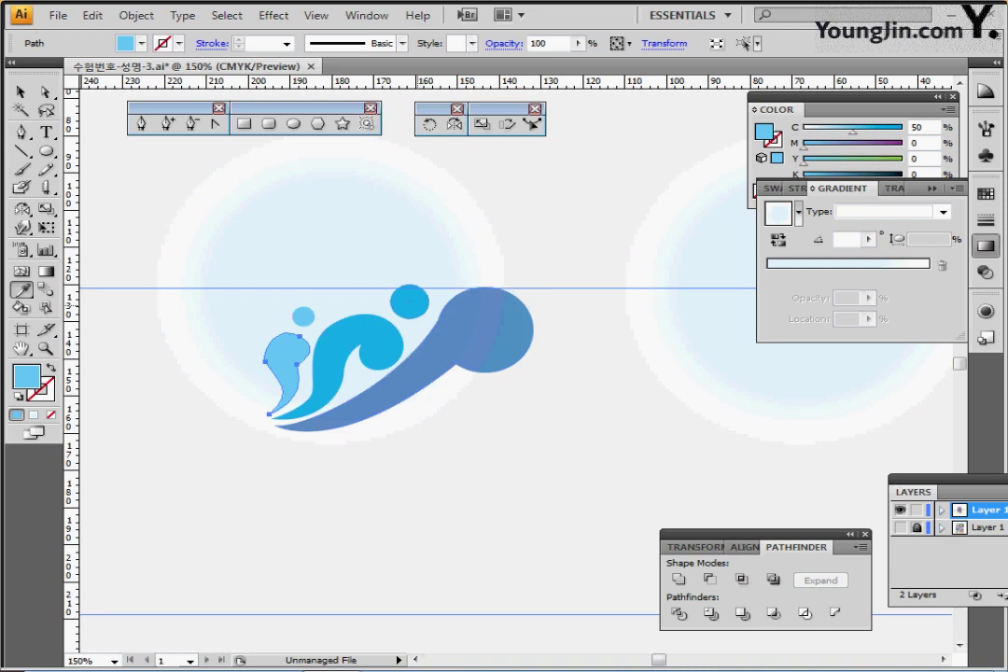
ctrl+click(411, 301)
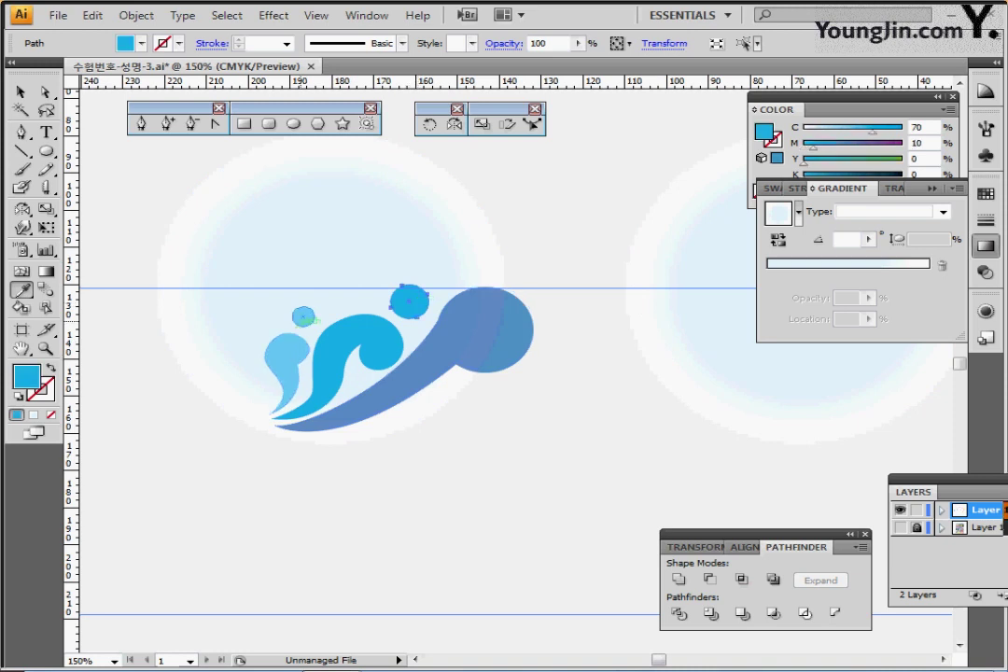
ctrl+click(303, 316)
ctrl+click(445, 422)
click(46, 92)
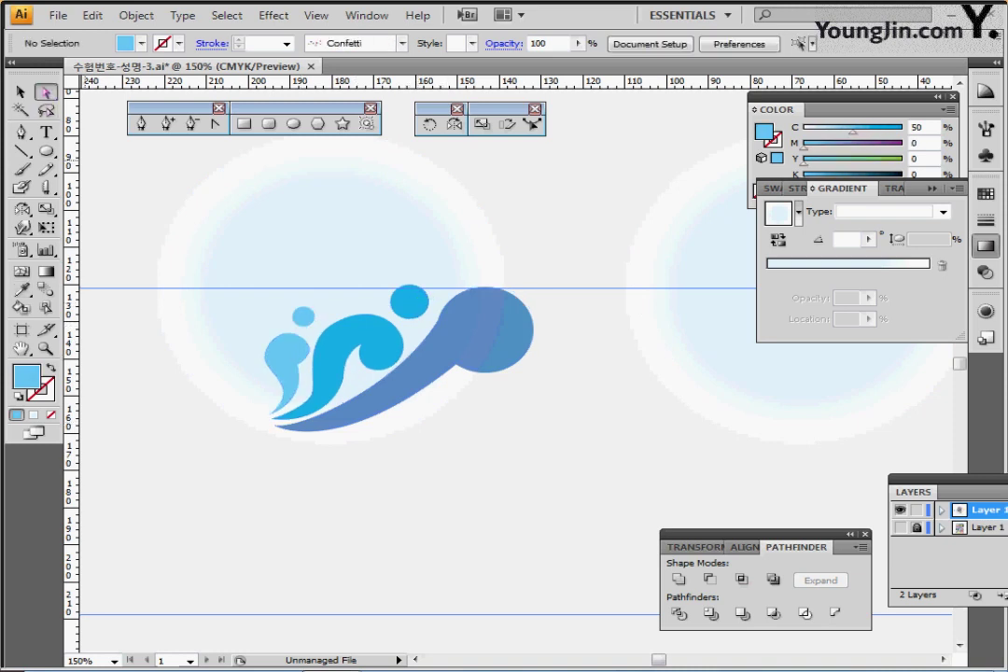
click(21, 91)
click(471, 341)
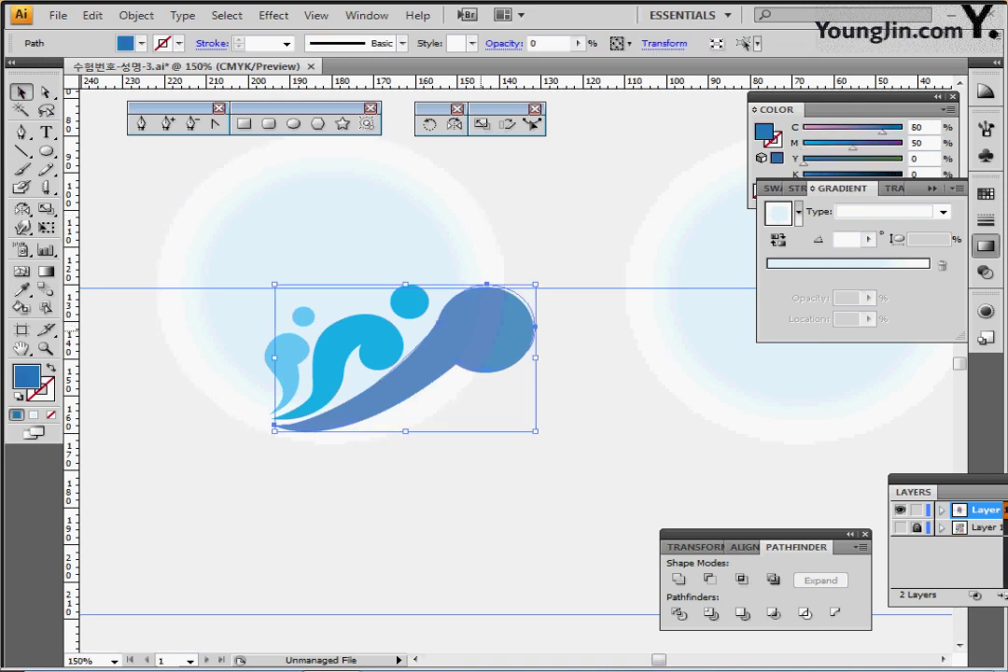
click(524, 437)
- Move the wave logo with its background circle onto the poster above the small sailboat, and shift the spare circle slightly away
key(ctrl+minus)
key(ctrl+minus)
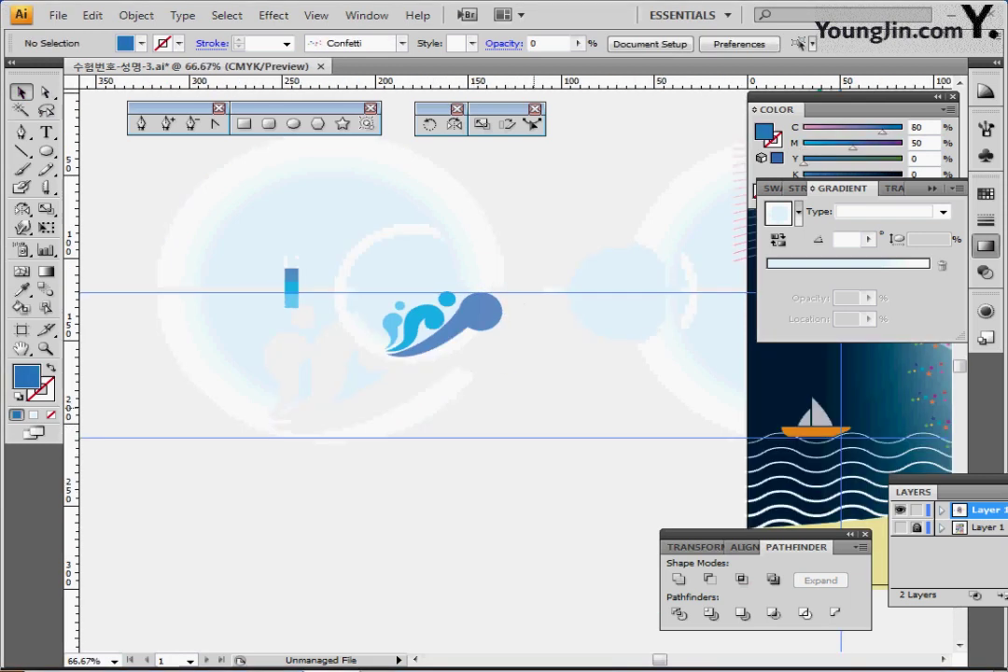
drag(558, 357, 382, 343)
click(249, 280)
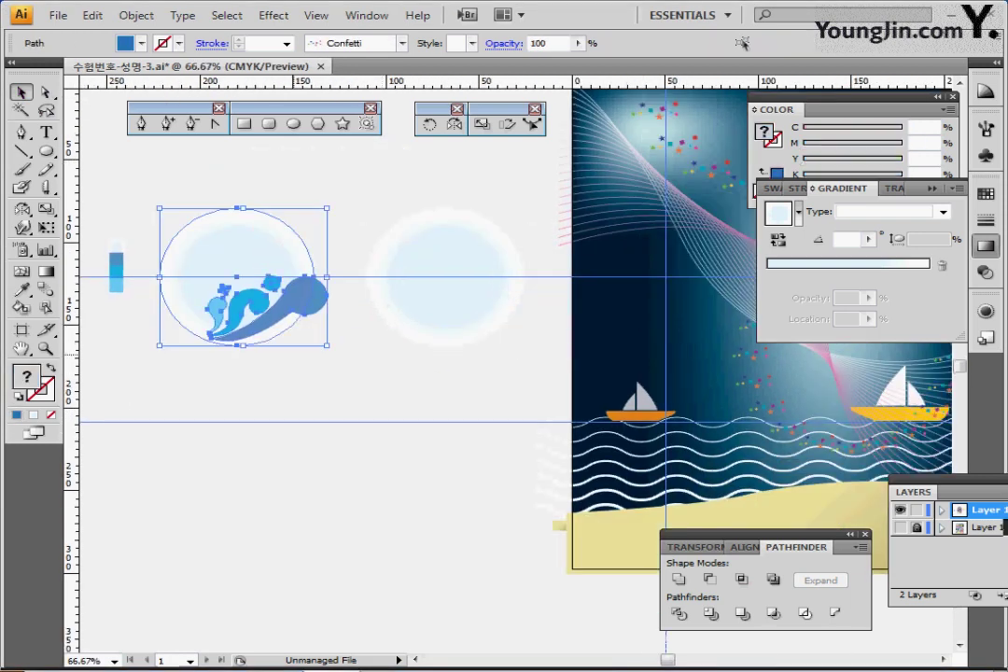
drag(249, 280, 652, 279)
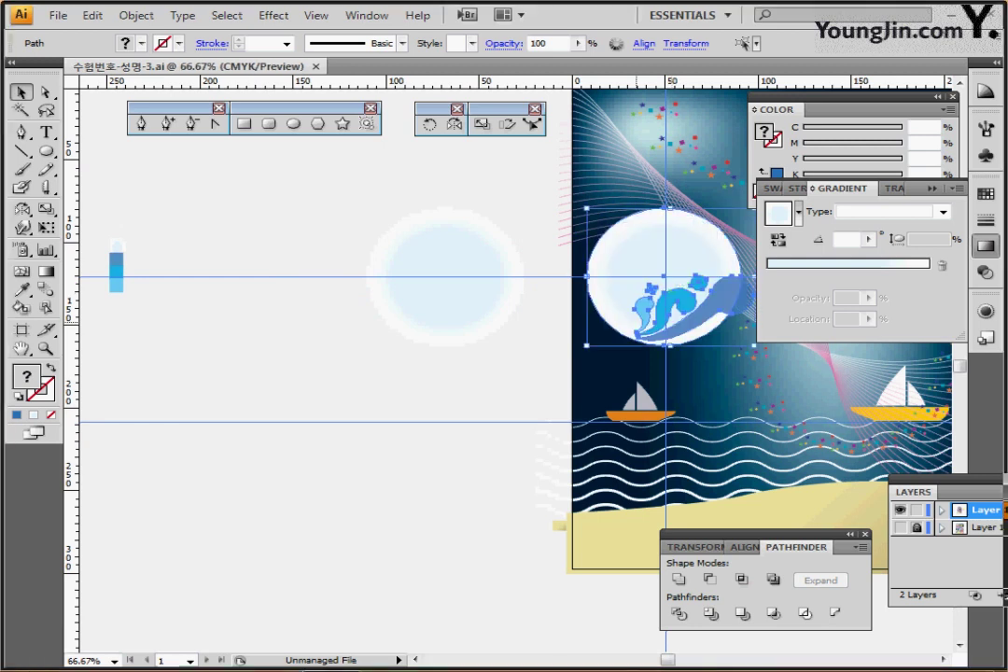
drag(652, 280, 482, 299)
drag(274, 295, 240, 299)
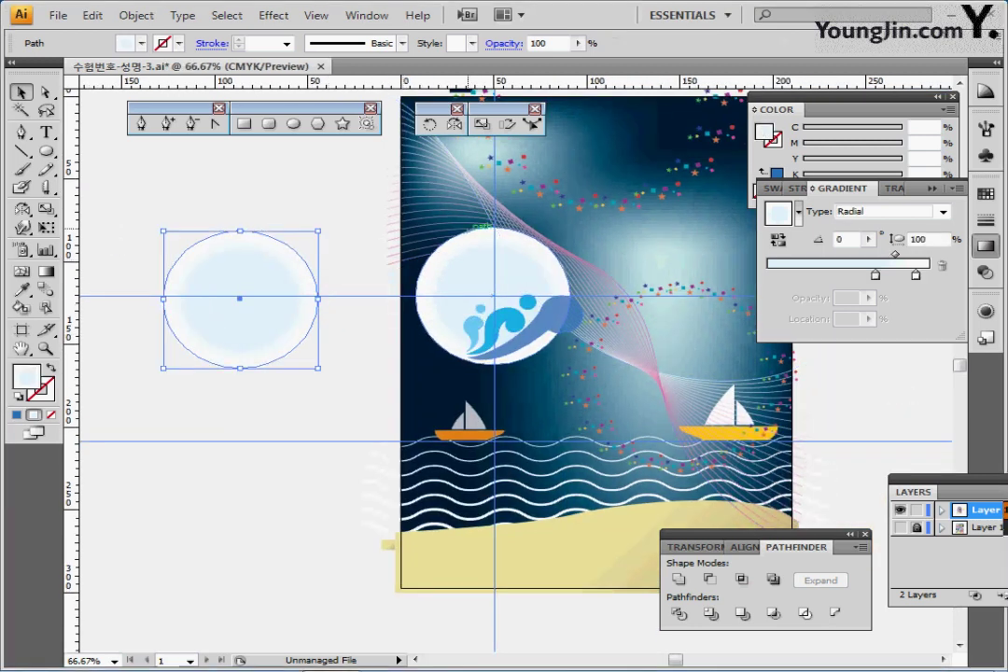
key(ctrl+shift+a)
drag(467, 235, 333, 232)
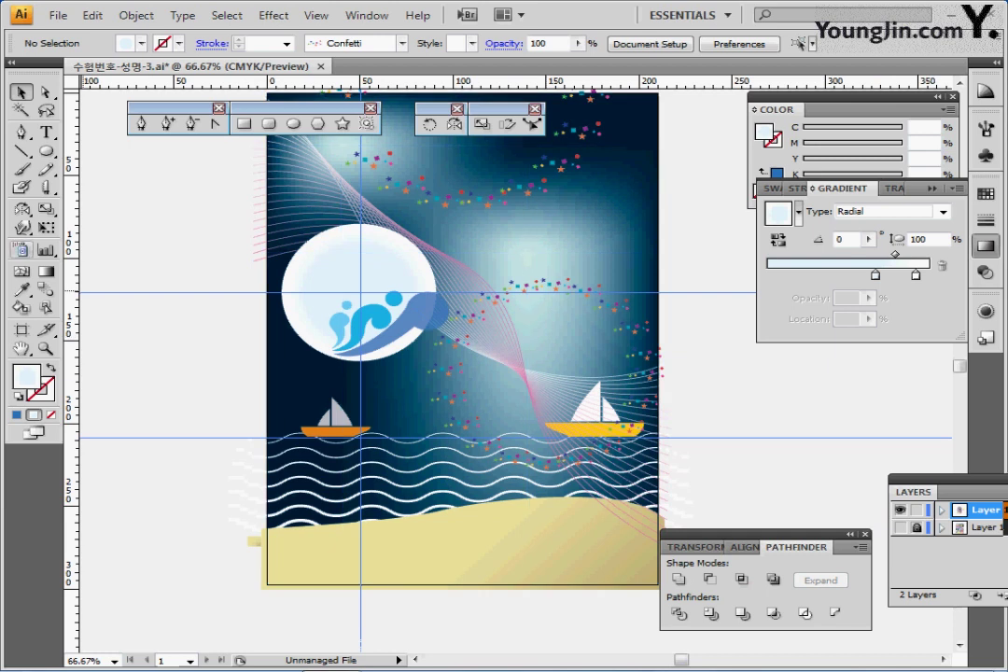
- Use the Symbol Sprayer to place ice-cream cone symbols over the logo circle and in the poster's upper-right sky
click(21, 249)
drag(20, 249, 108, 253)
click(985, 246)
click(985, 156)
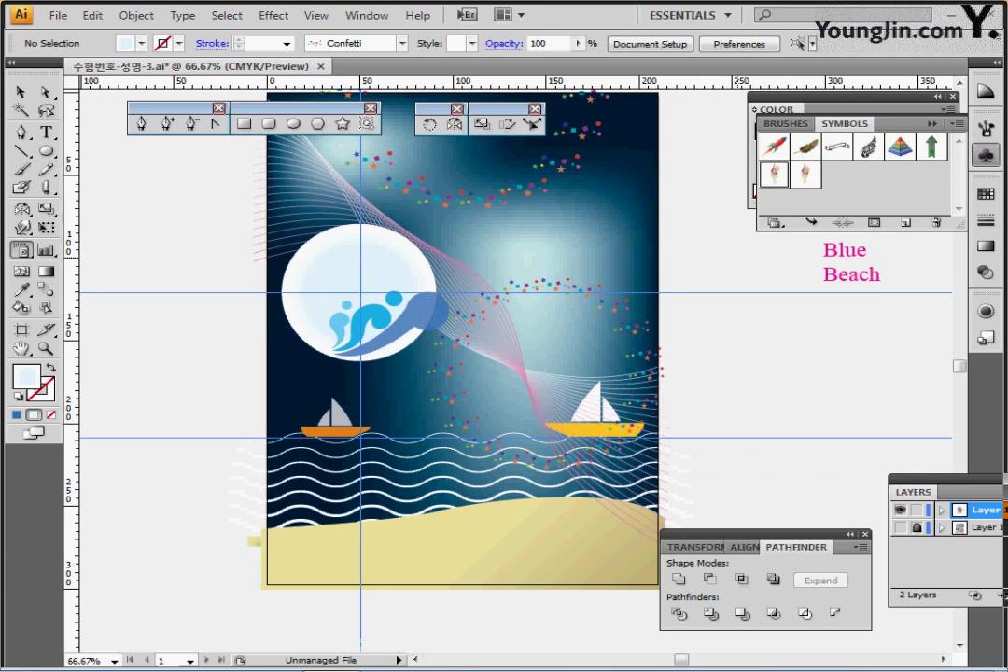
click(823, 106)
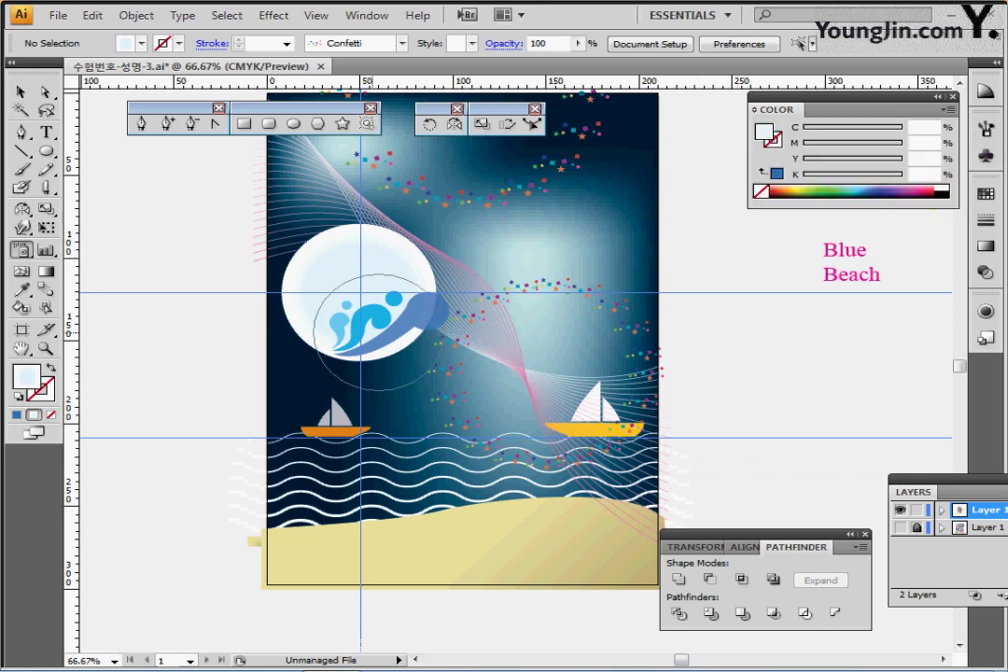
drag(391, 293, 421, 357)
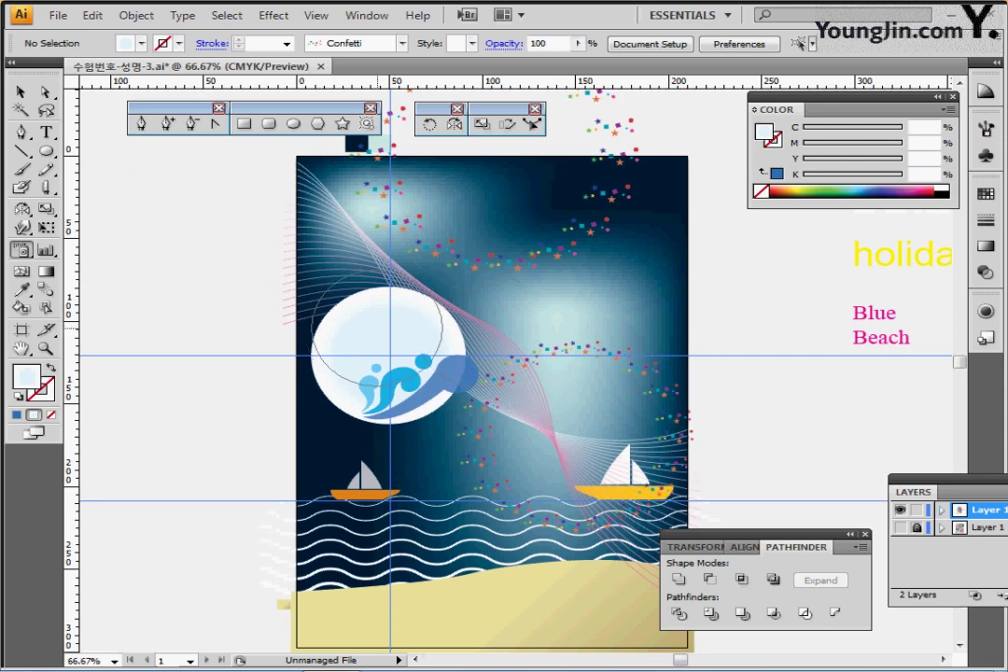
click(377, 331)
click(599, 266)
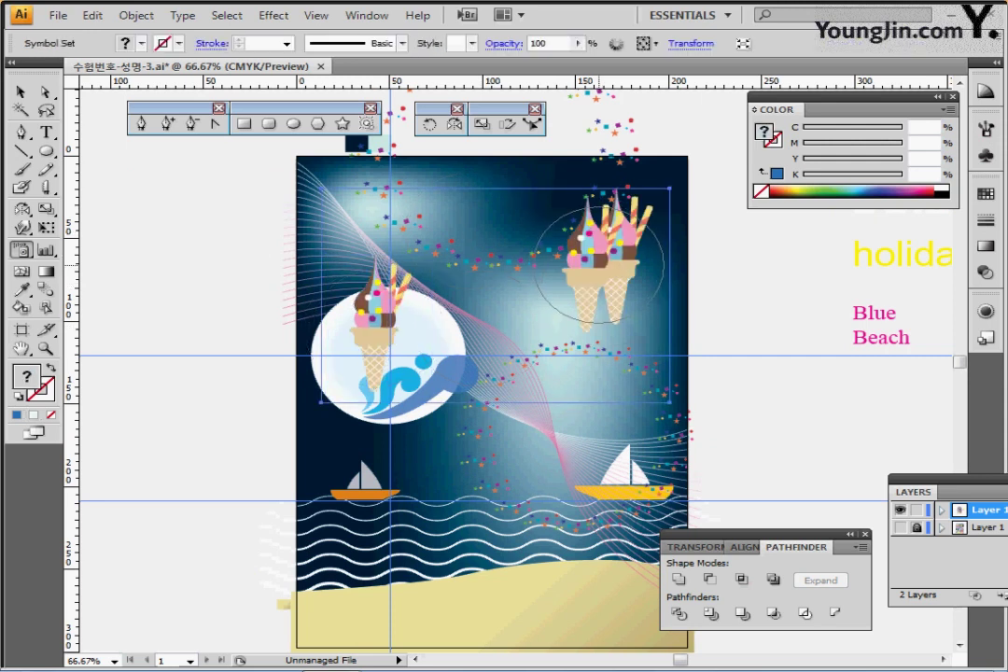
- Spray four more ice-cream cone symbols: one at the poster's centre, one over the small sailboat and two along the beach
click(506, 383)
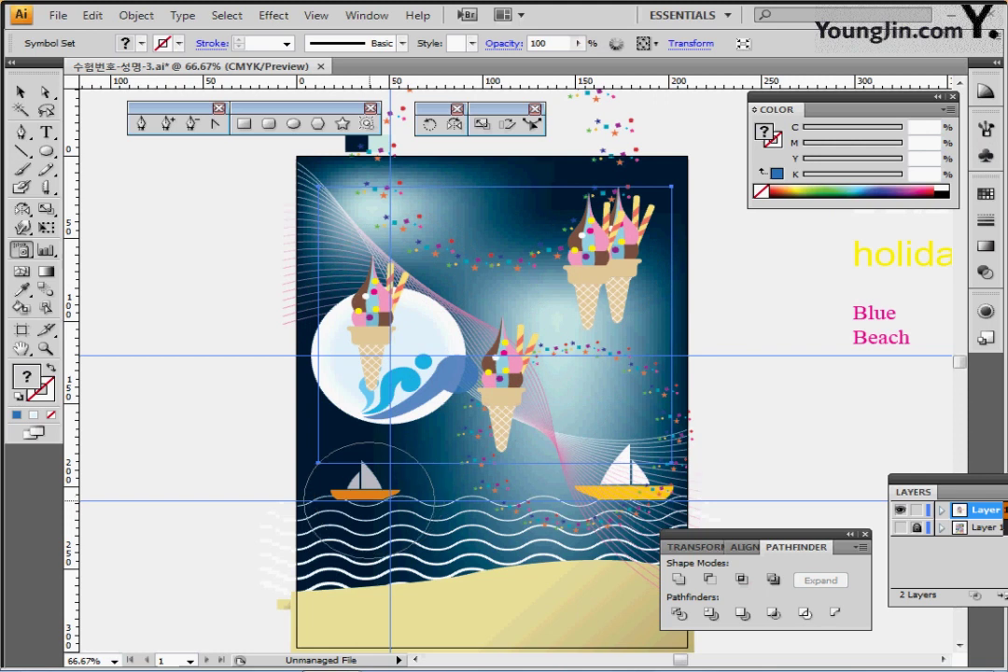
click(366, 495)
click(495, 560)
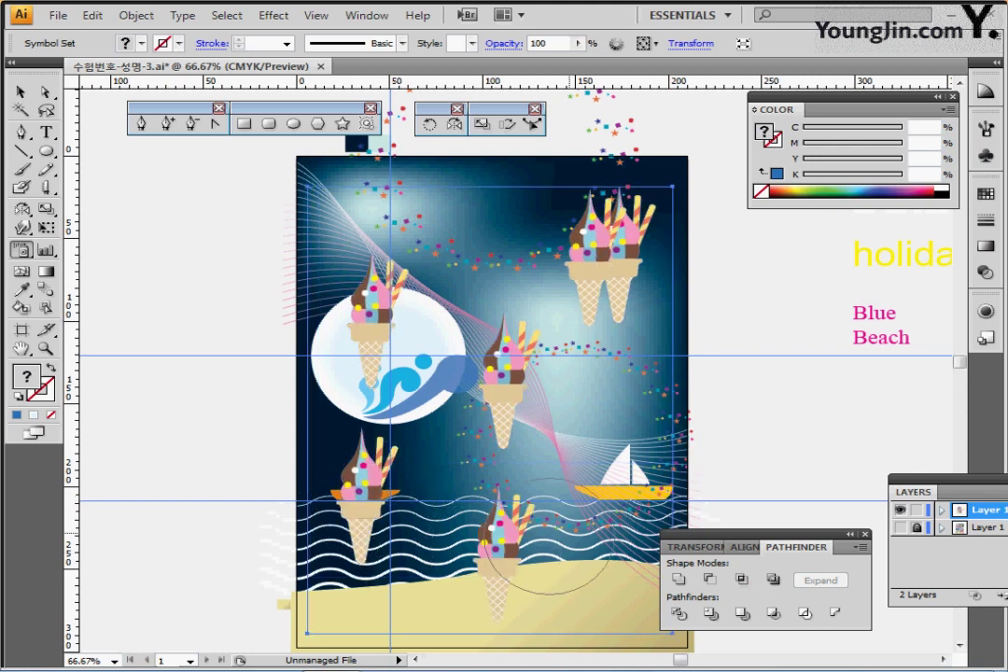
click(596, 553)
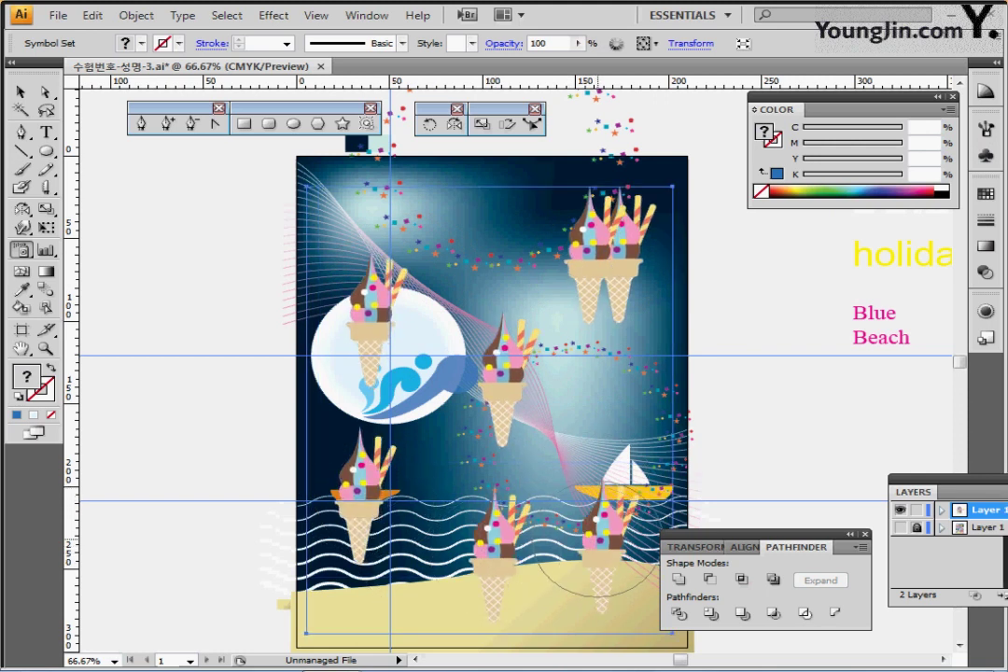
- Shrink the cones over the logo circle, the small sailboat and the left part of the beach with the Symbol Sizer
mouse_move(537, 414)
mouse_down()
mouse_move(403, 382)
mouse_move(416, 383)
mouse_up()
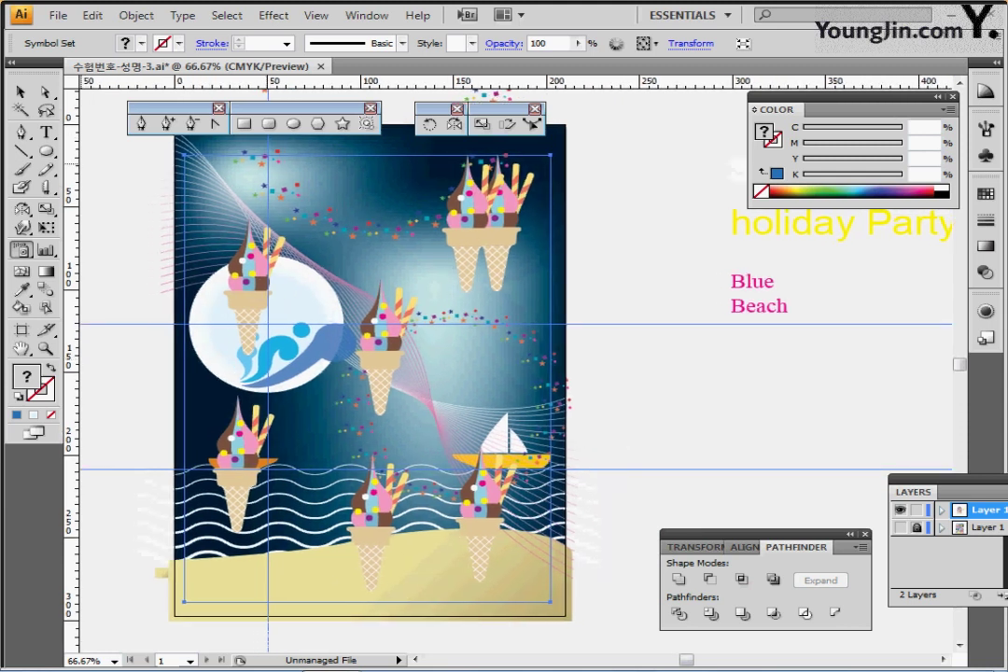
mouse_move(20, 249)
mouse_down()
mouse_move(67, 288)
mouse_move(222, 315)
mouse_up()
drag(131, 251, 246, 164)
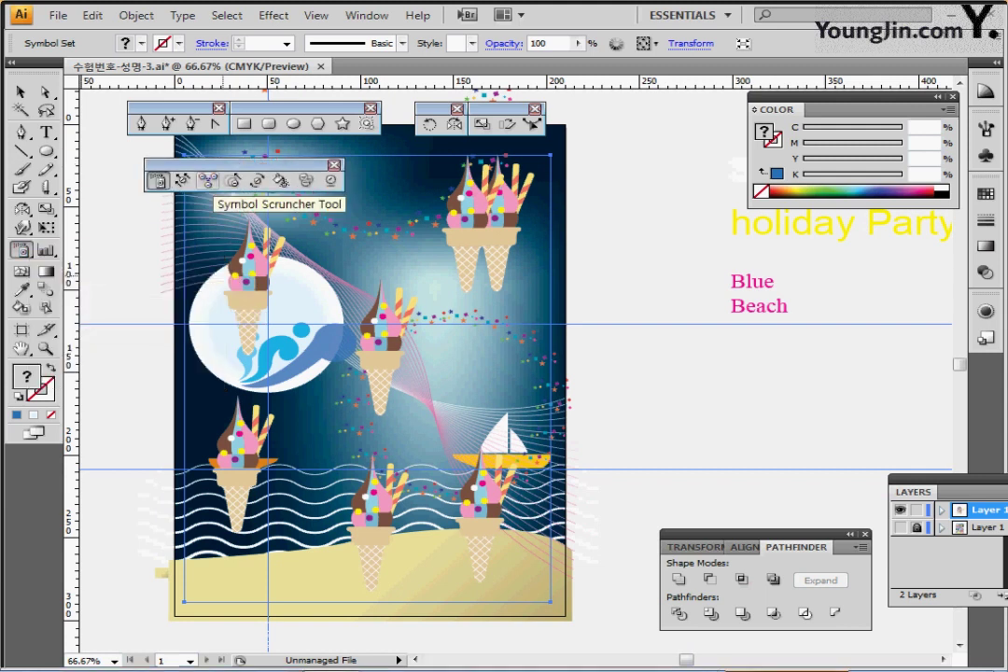
click(233, 181)
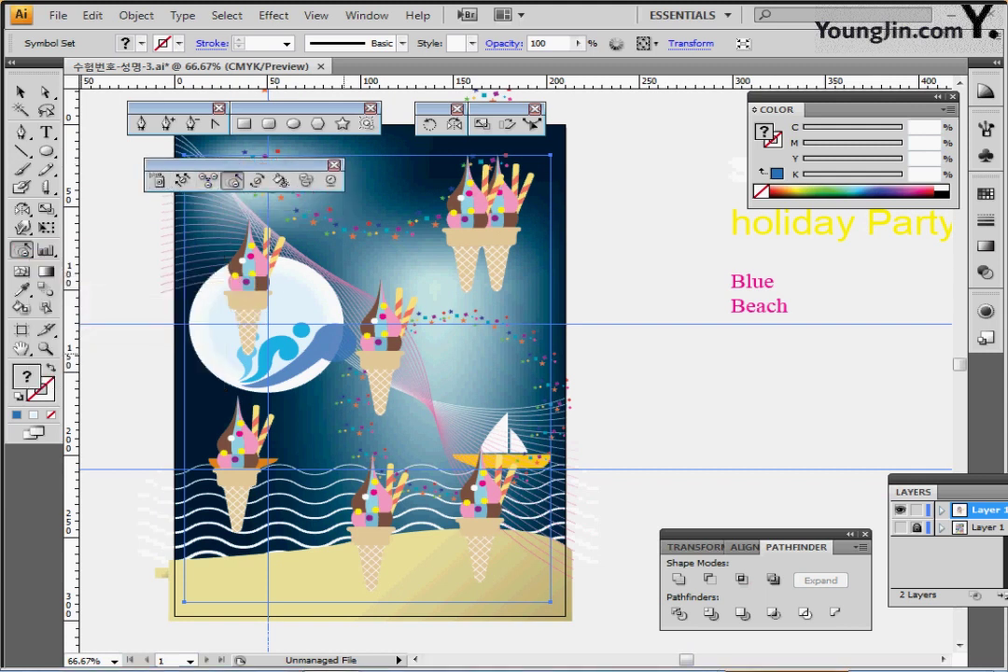
drag(373, 308, 389, 341)
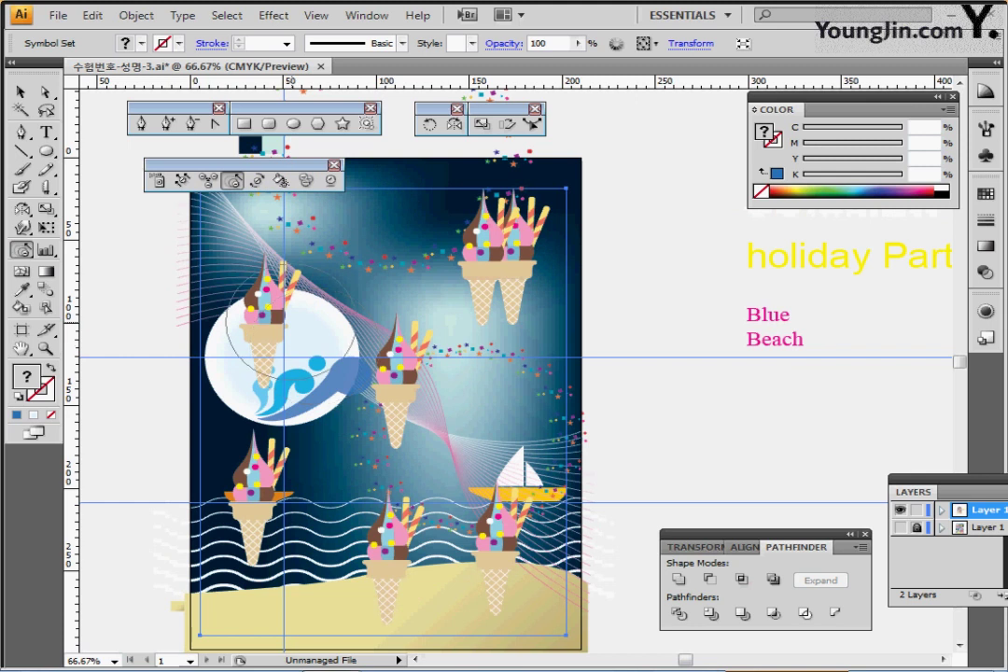
drag(284, 308, 272, 322)
alt+click(271, 304)
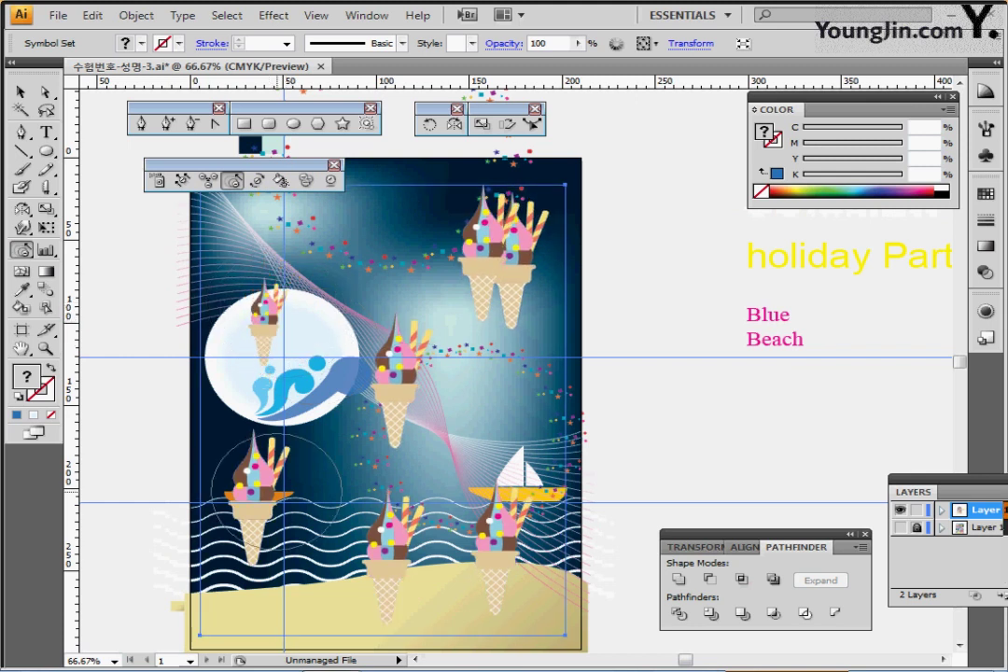
alt+click(260, 499)
mouse_move(261, 495)
mouse_down()
mouse_move(385, 547)
mouse_move(385, 564)
mouse_move(415, 543)
mouse_move(463, 550)
mouse_move(421, 434)
mouse_move(369, 398)
mouse_move(351, 355)
mouse_up()
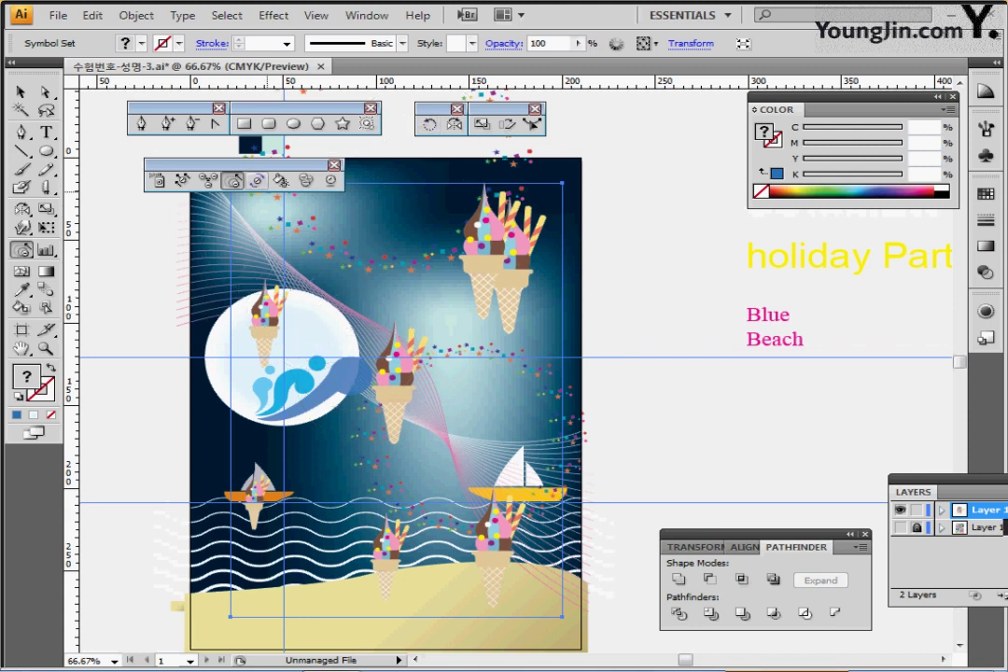
- Remove one of the two overlapping cones in the upper-right sky with the Symbol Sprayer
click(256, 181)
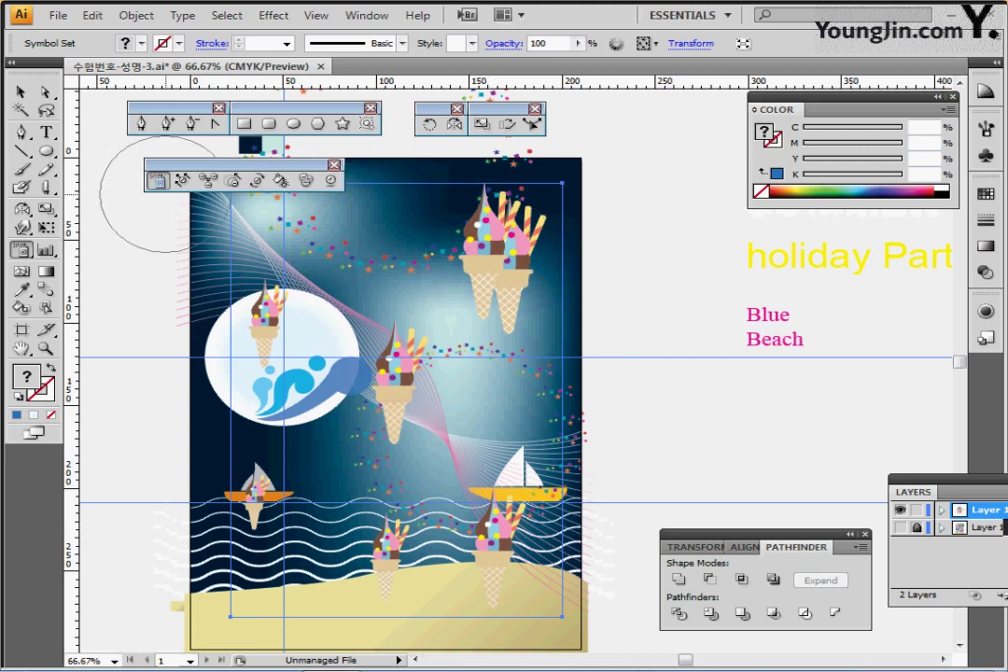
click(157, 180)
alt+click(483, 222)
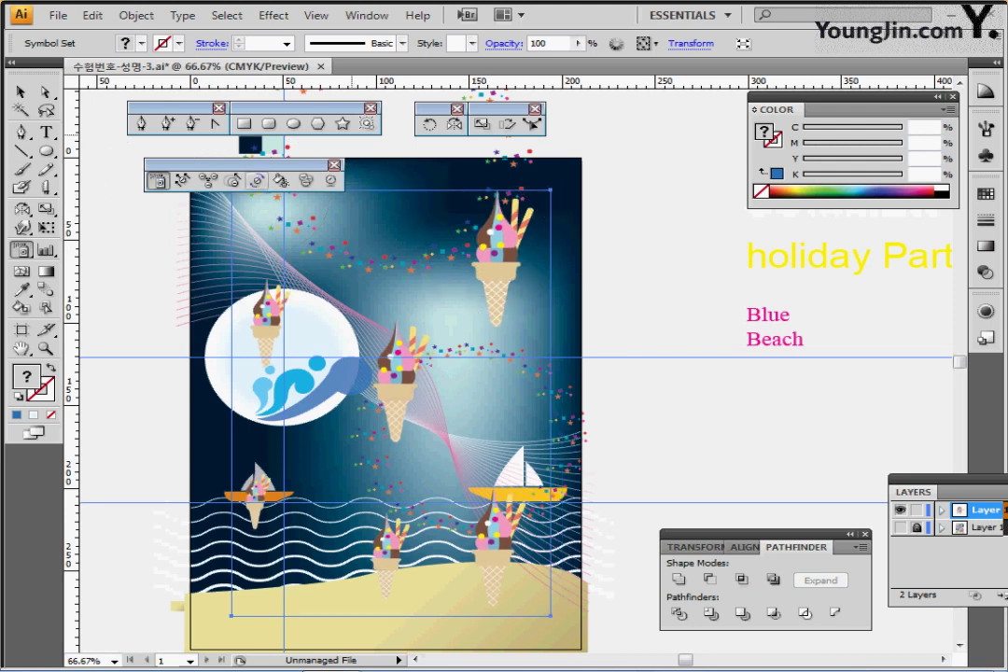
- Use the Symbol Spinner to tilt the upper-right and lower-right cones to the left and the centre cone to the right
click(256, 180)
drag(529, 221, 444, 230)
drag(515, 234, 483, 230)
mouse_move(444, 402)
mouse_down()
mouse_move(427, 317)
mouse_move(428, 360)
mouse_move(421, 371)
mouse_move(410, 359)
mouse_move(401, 401)
mouse_up()
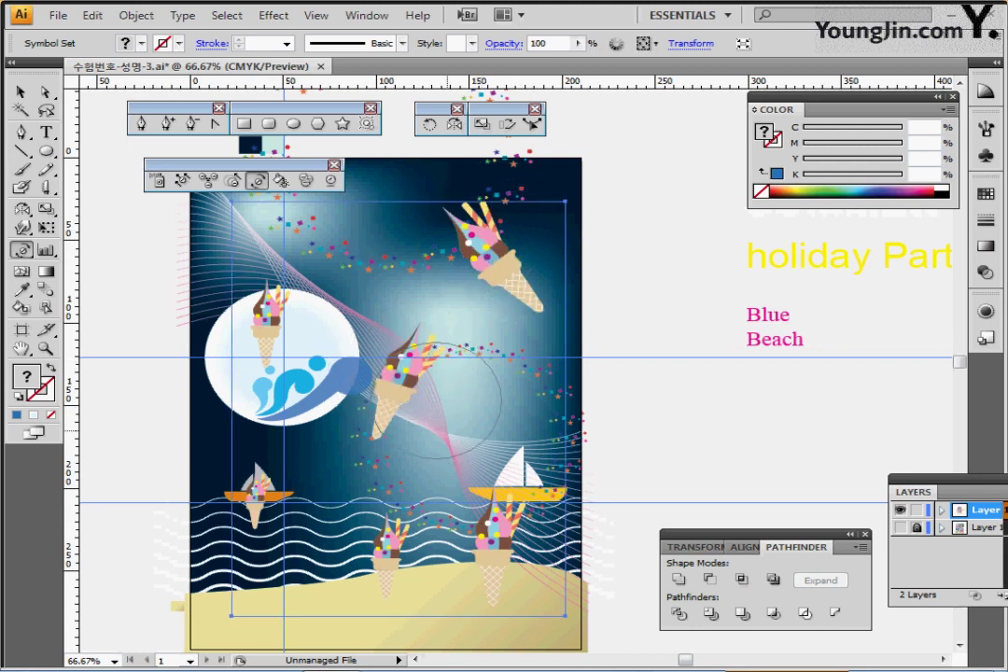
drag(478, 539, 472, 524)
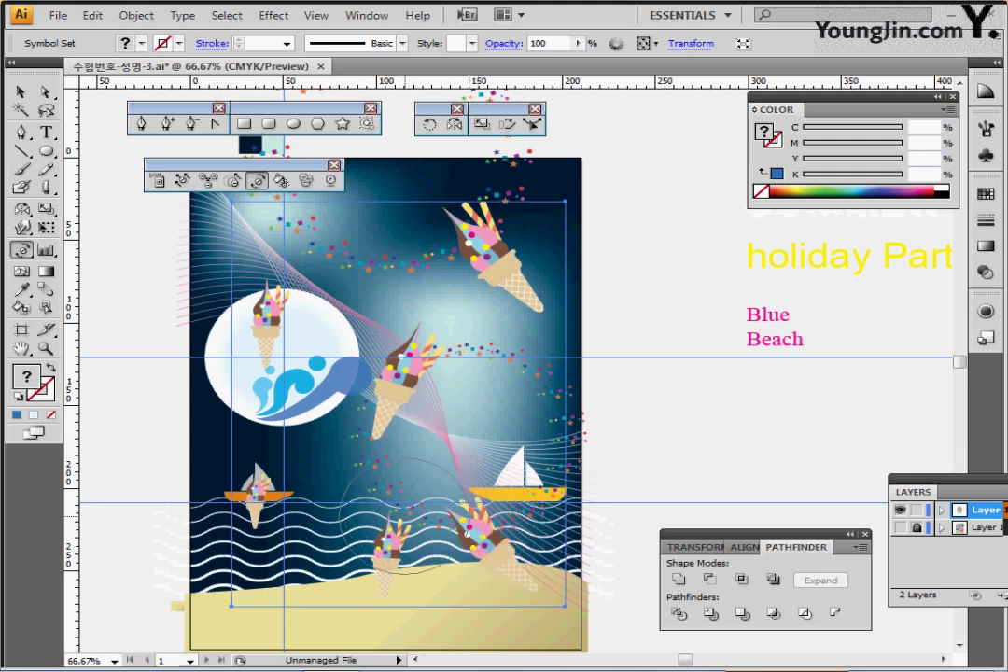
- Spread the cones with the Symbol Shifter, moving them off the logo and small sailboat and spacing out the sky and beach cones
click(182, 181)
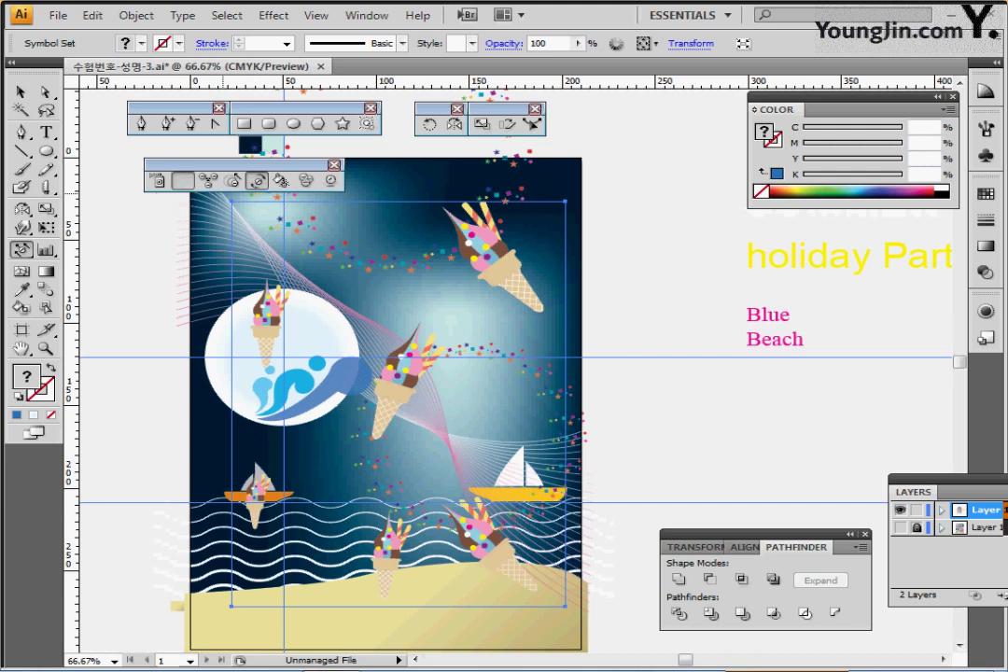
mouse_move(480, 305)
mouse_down()
mouse_move(500, 257)
mouse_move(518, 298)
mouse_up()
drag(285, 337, 257, 315)
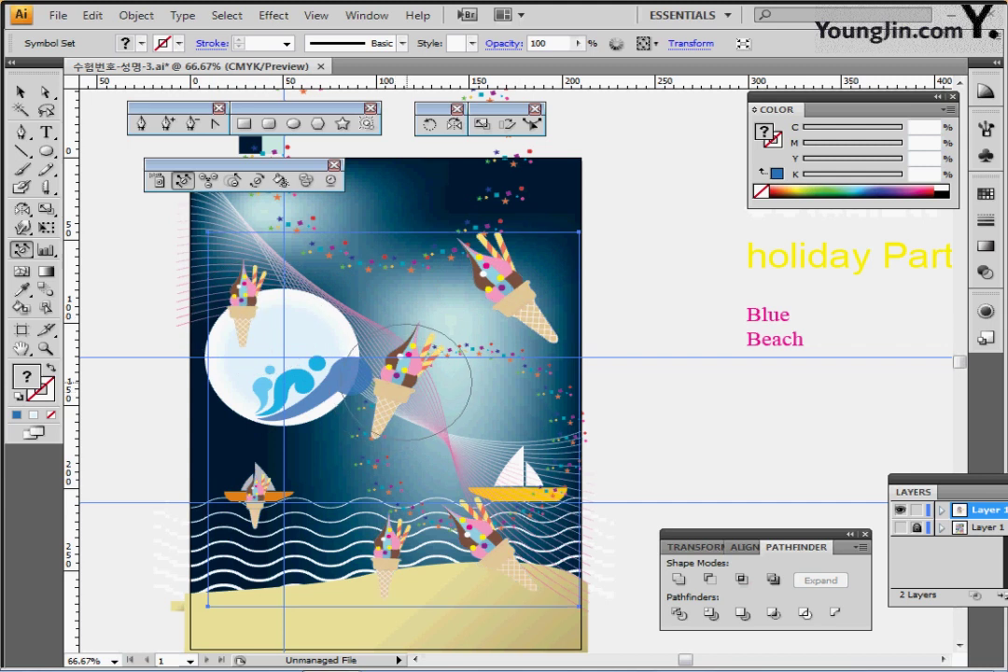
drag(406, 380, 405, 406)
mouse_move(279, 494)
mouse_down()
mouse_move(247, 522)
mouse_move(219, 511)
mouse_up()
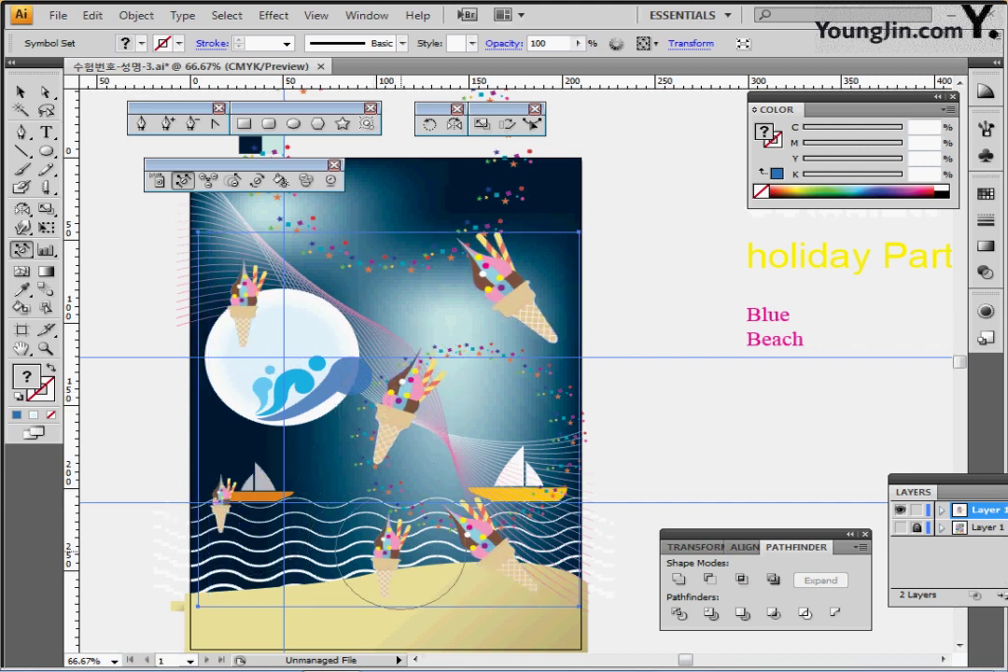
drag(373, 571, 315, 571)
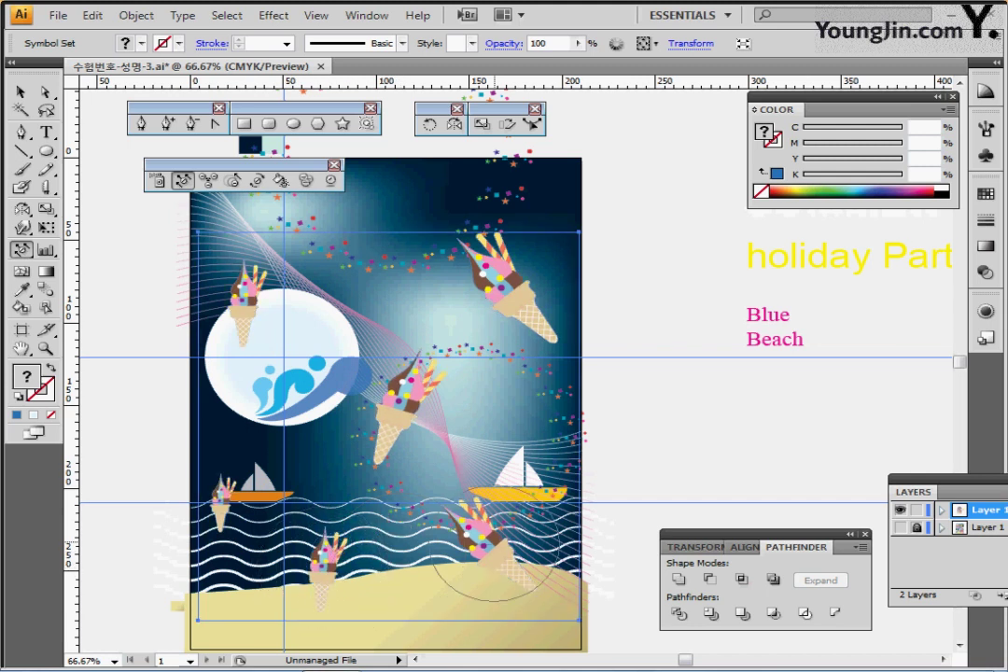
drag(460, 560, 453, 556)
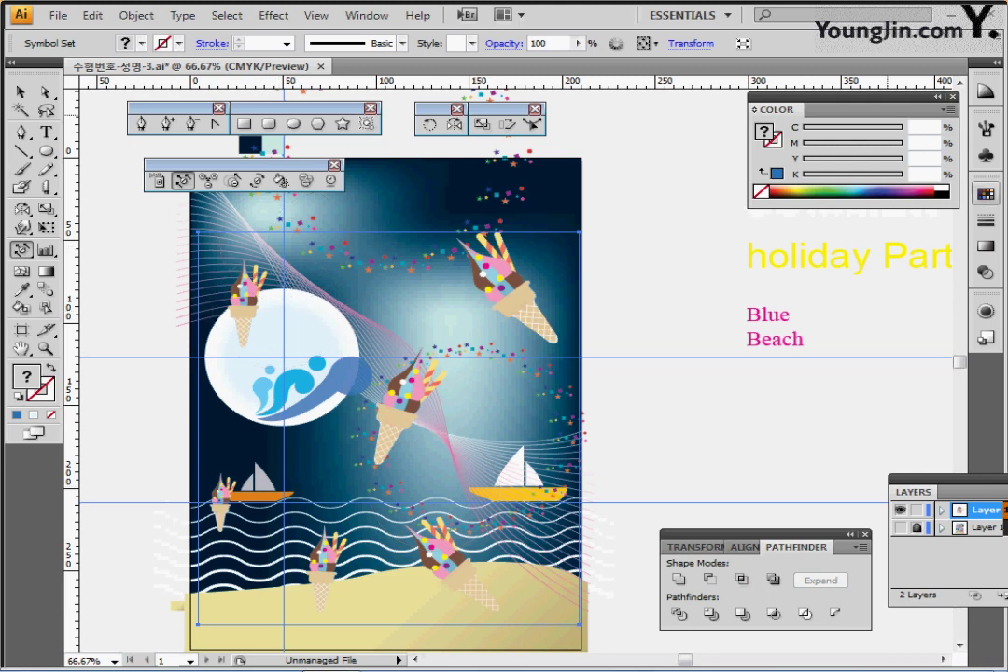
- Use the Symbol Stainer to tint the upper-right cone orange (M=50 Y=100) and the left beach cone green (C=50 Y=100)
click(985, 193)
click(280, 180)
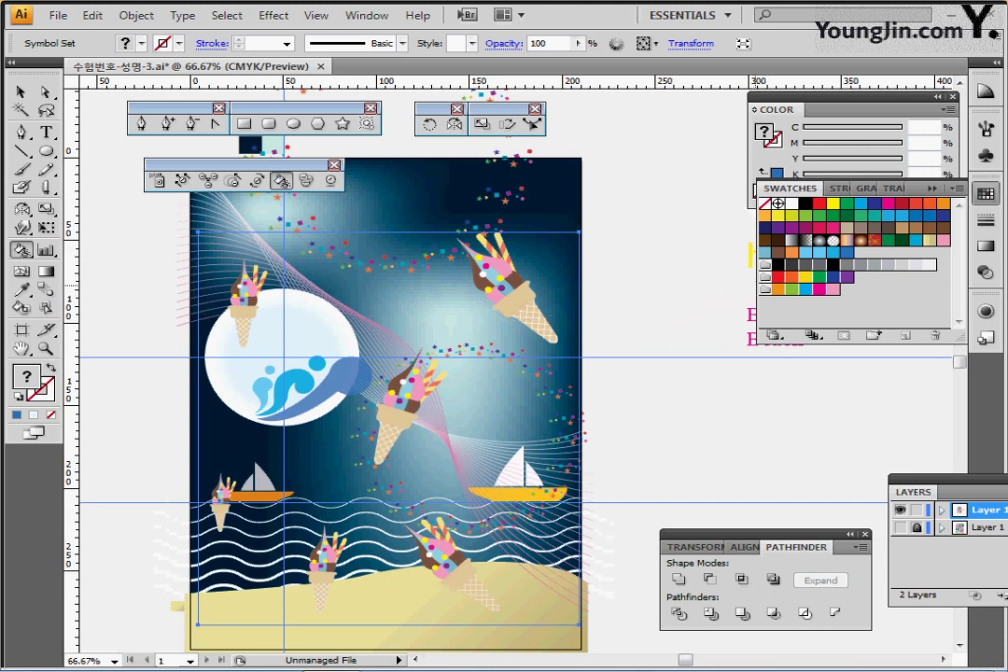
click(777, 290)
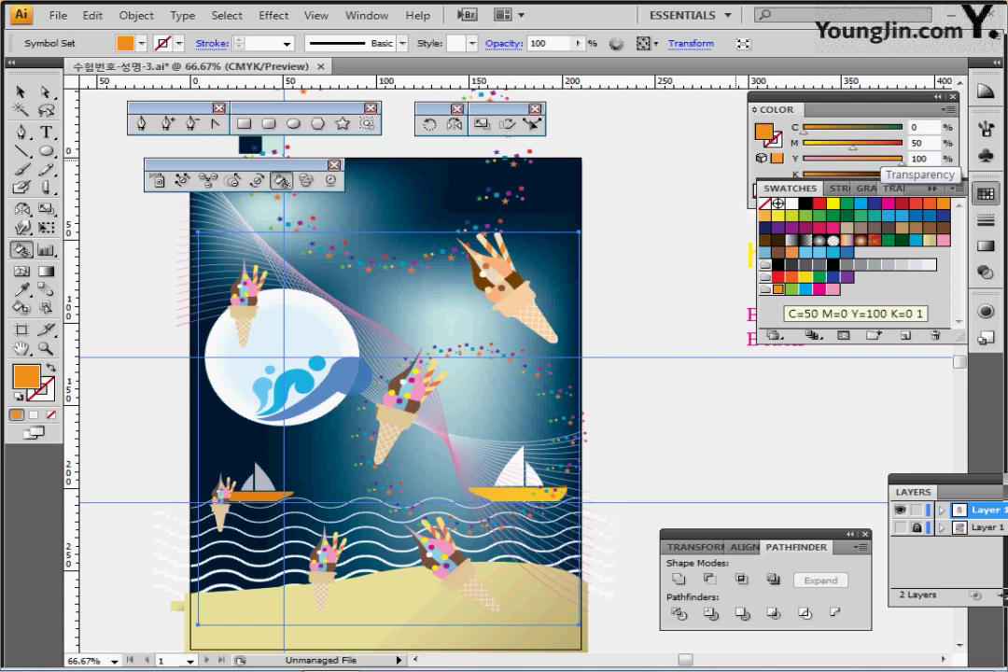
click(792, 289)
click(327, 573)
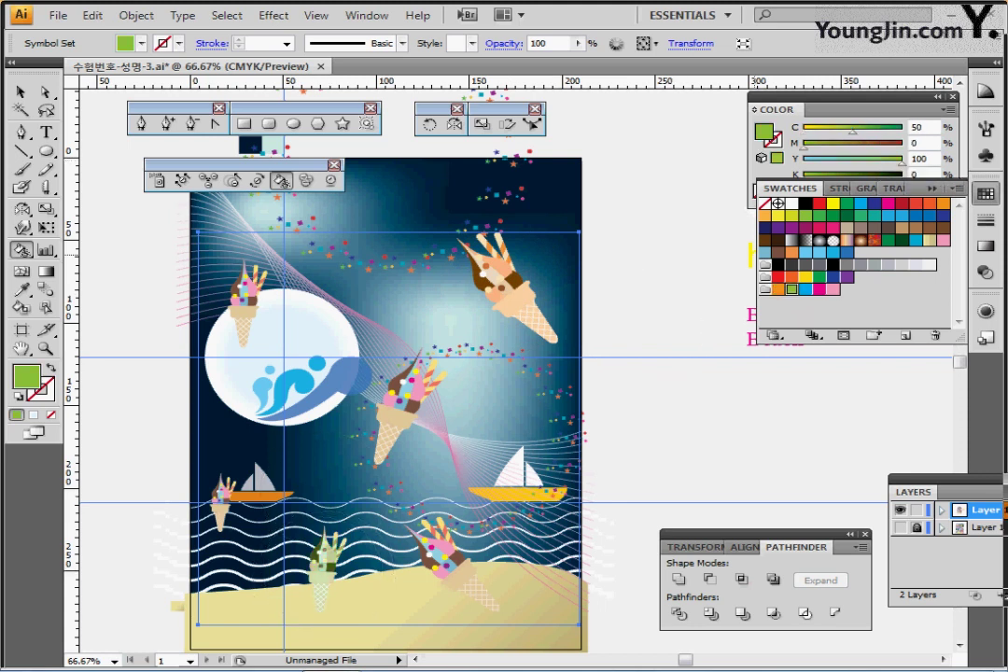
- Stain the centre cone cyan (C=100), the right beach cone magenta (M=100) and the cone beside the small sailboat light pink
click(805, 289)
double_click(805, 289)
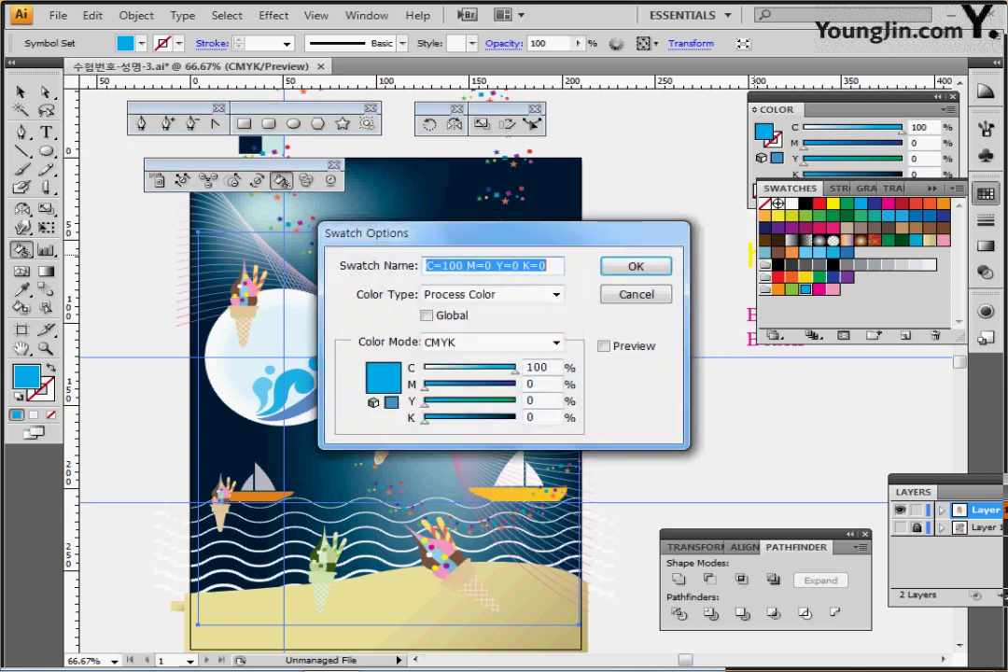
key(Return)
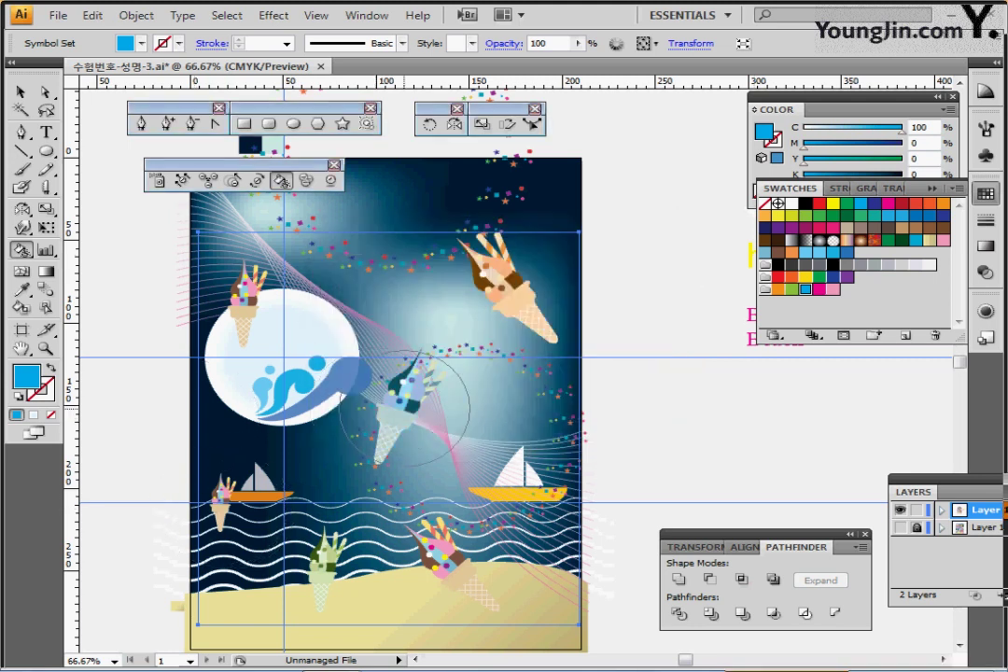
click(403, 409)
click(820, 290)
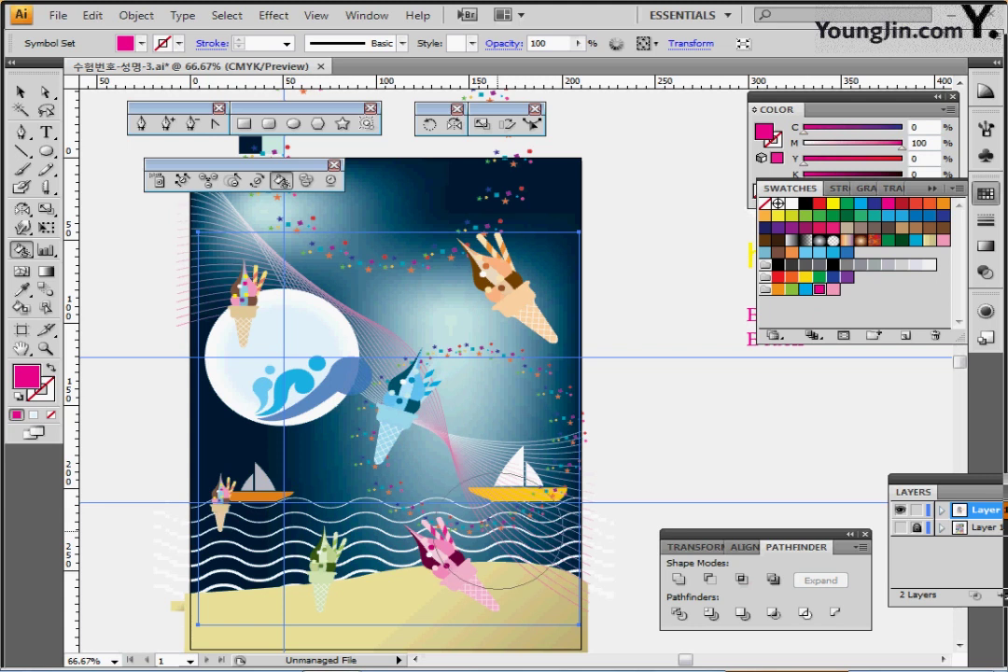
click(833, 289)
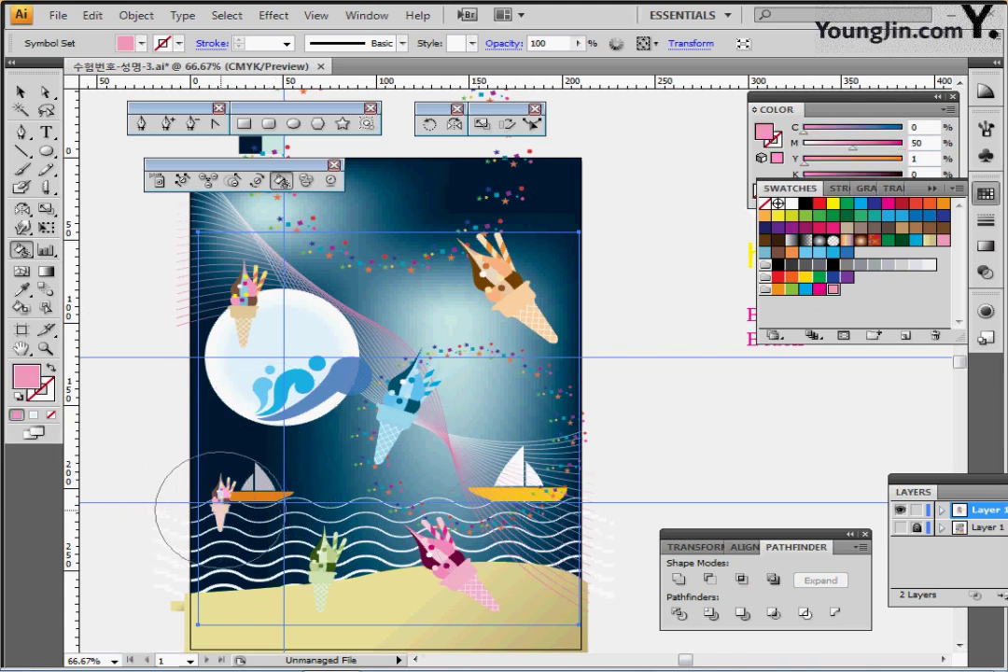
- Move the whole ice-cream symbol set slightly down, save the document and clear the selection
key(ctrl)
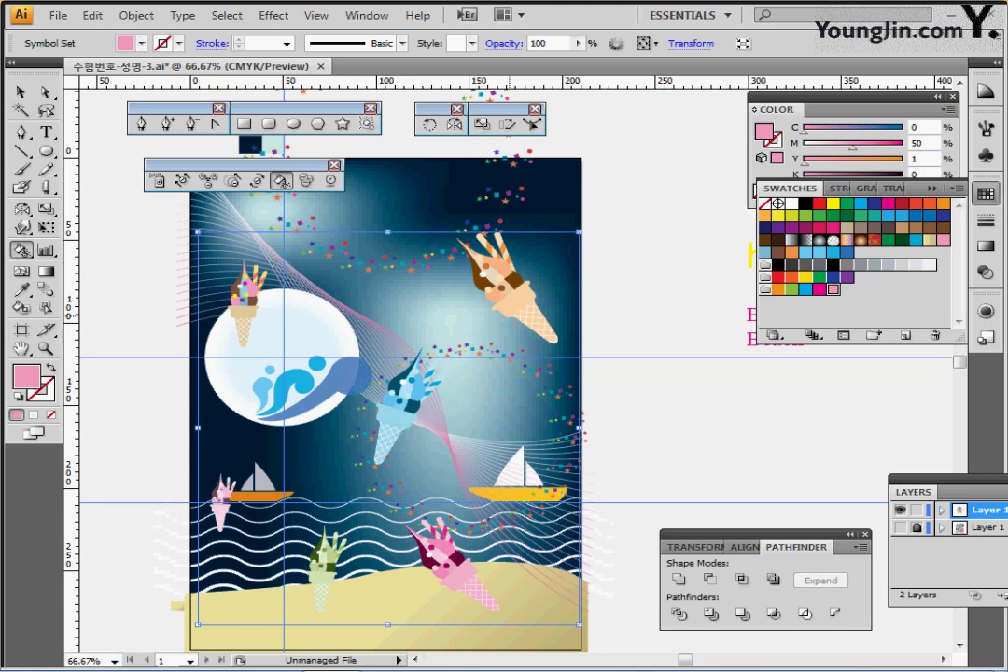
drag(508, 314, 507, 320)
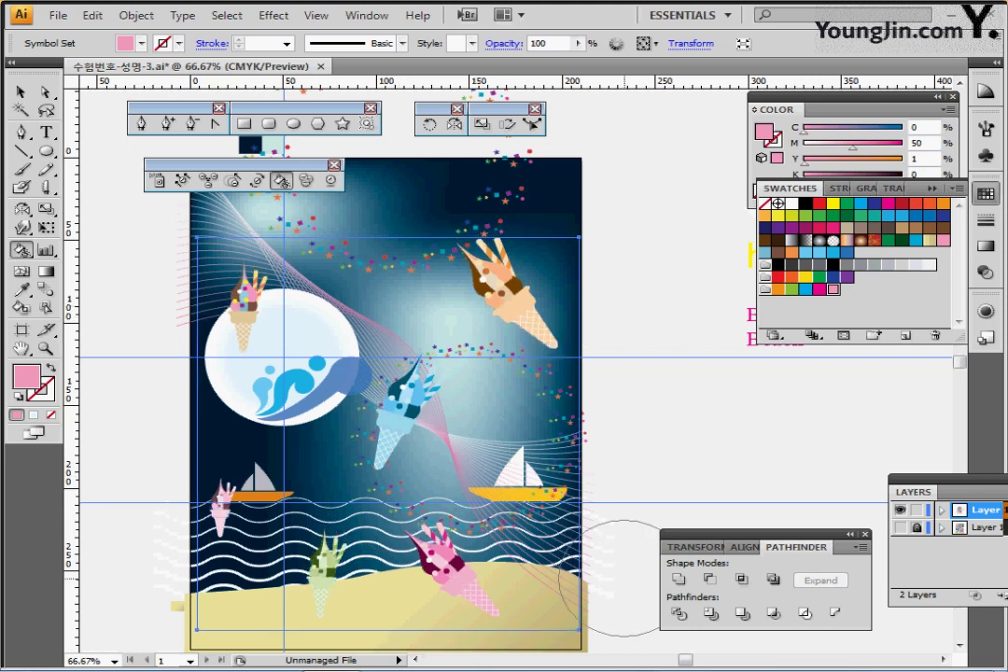
key(ctrl)
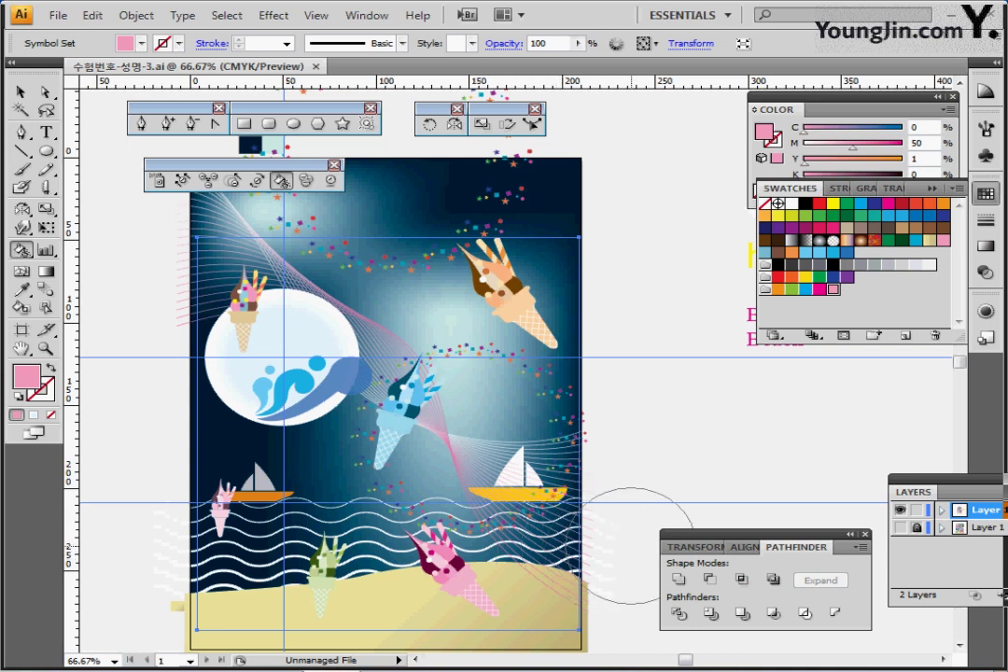
key(ctrl+shift+a)
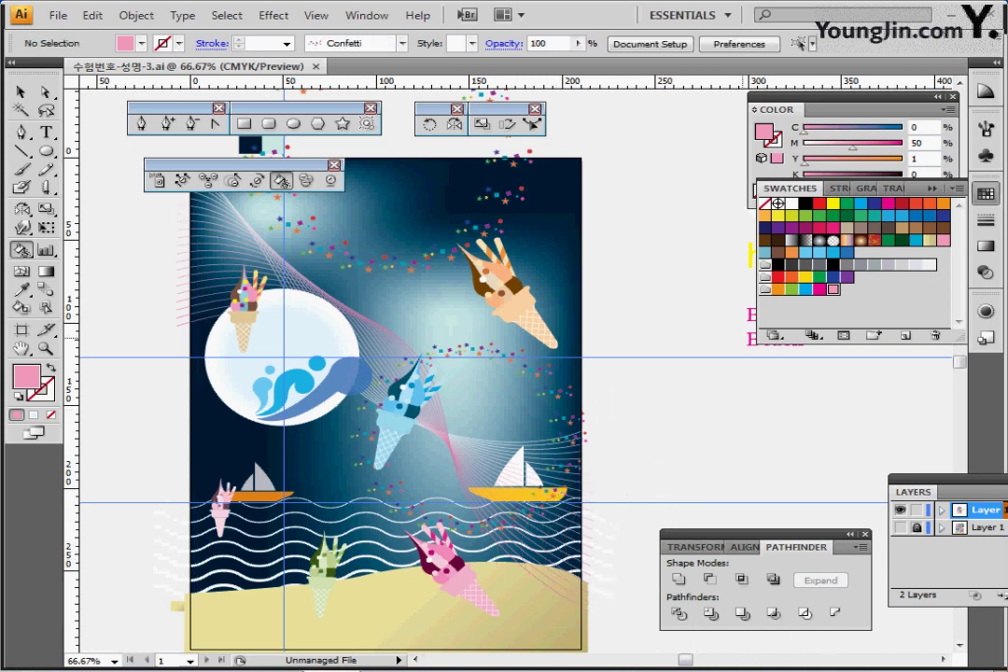
- Move the magenta "Blue Beach" text onto the pale logo circle above the wave, then clear the selection
drag(750, 339, 275, 340)
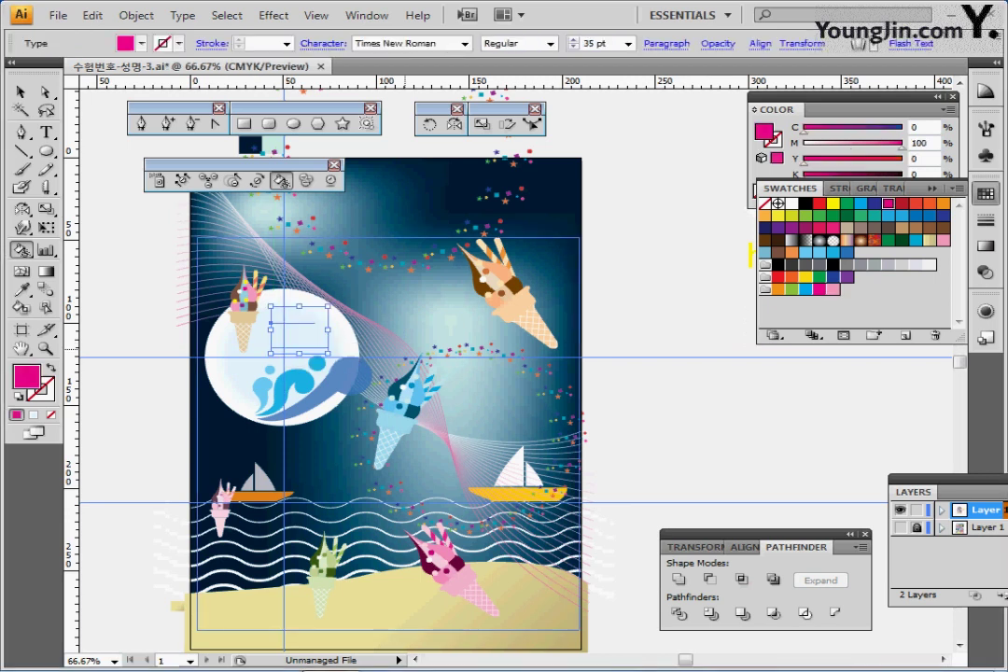
key(ctrl+shift+a)
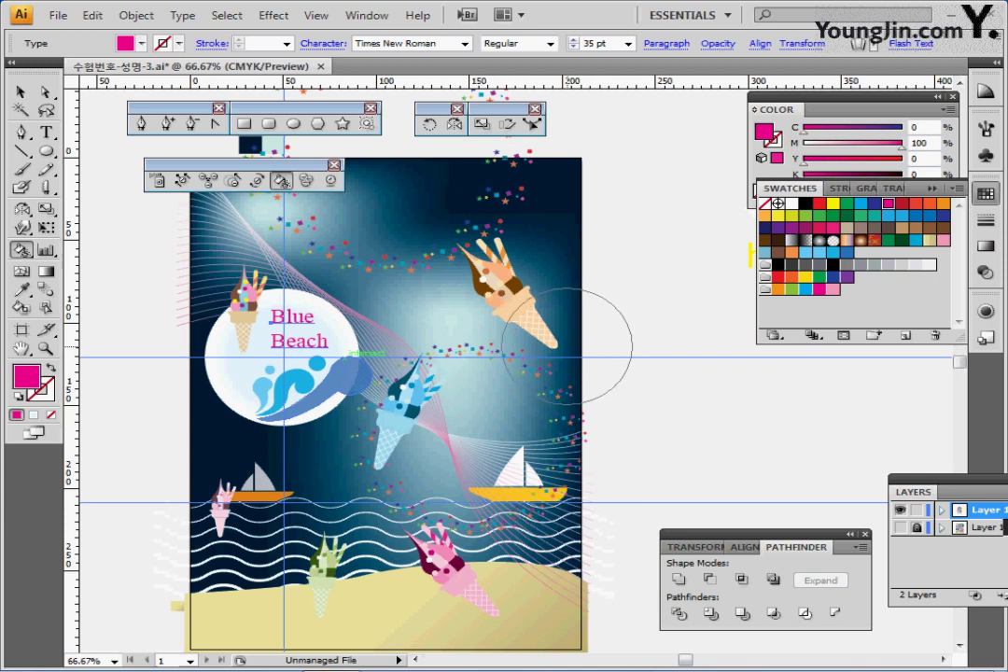
drag(567, 347, 484, 354)
click(589, 324)
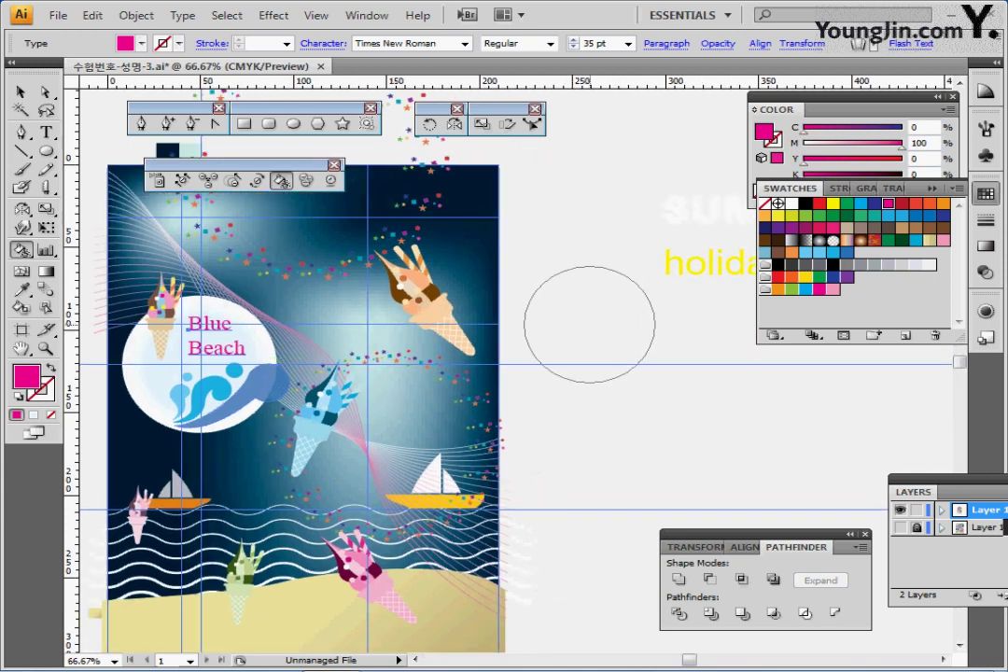
ctrl+click(680, 234)
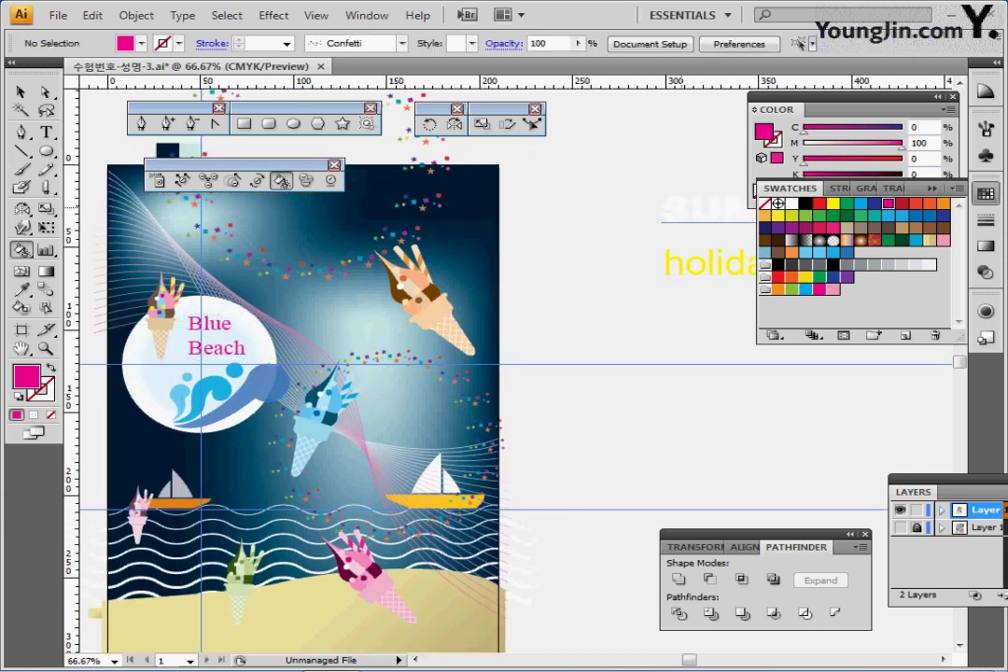
- Move the "SUMMER NIGHT" and "holiday Party" titles together onto the upper part of the poster, then clear the selection
ctrl+click(680, 208)
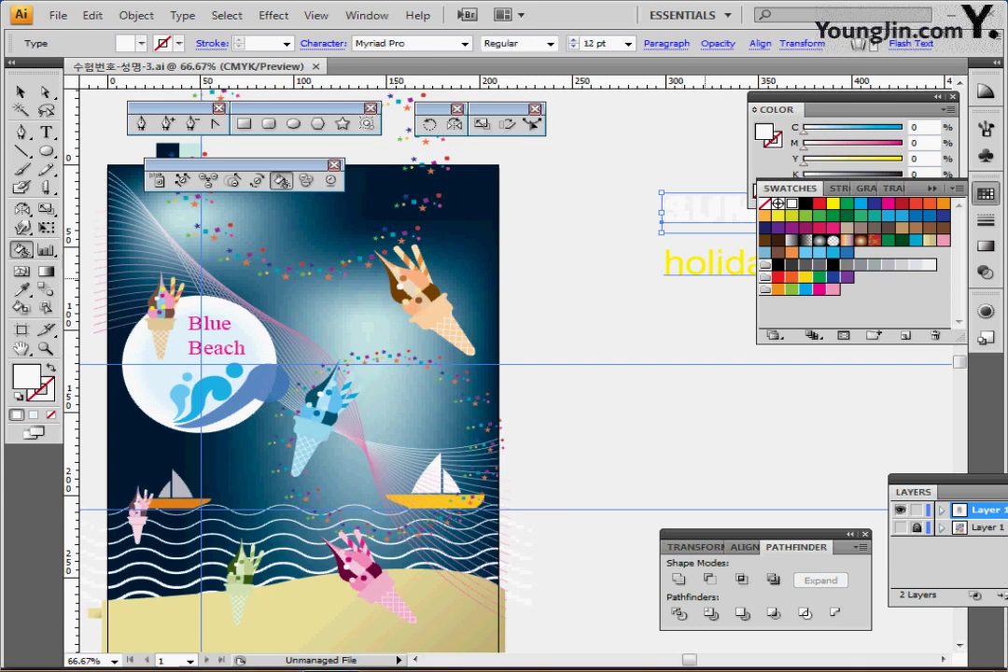
ctrl+shift+click(704, 276)
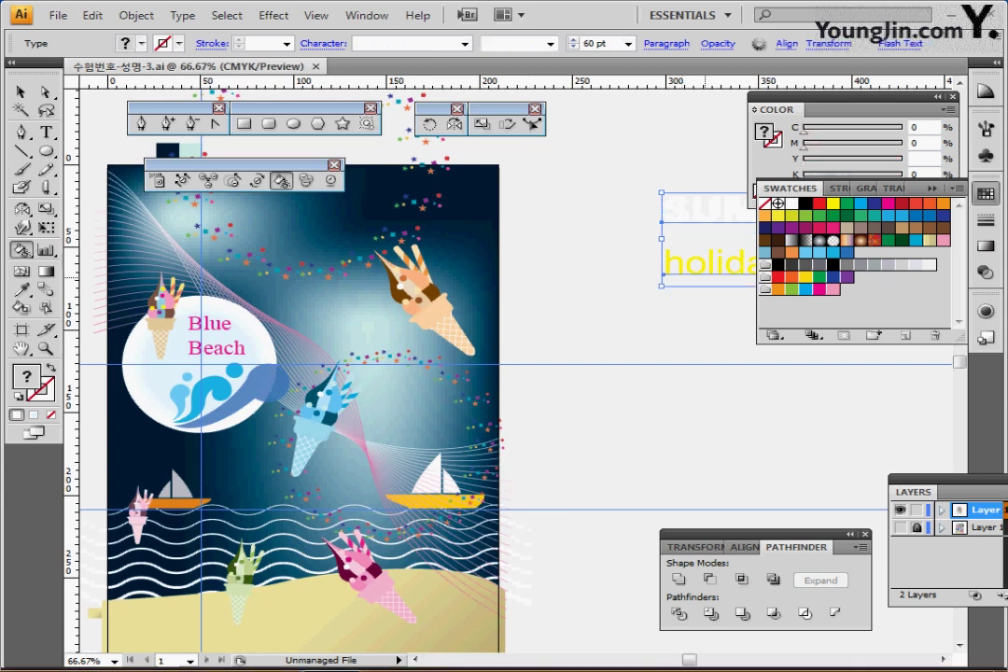
drag(708, 264, 172, 270)
drag(280, 263, 337, 305)
ctrl+click(611, 321)
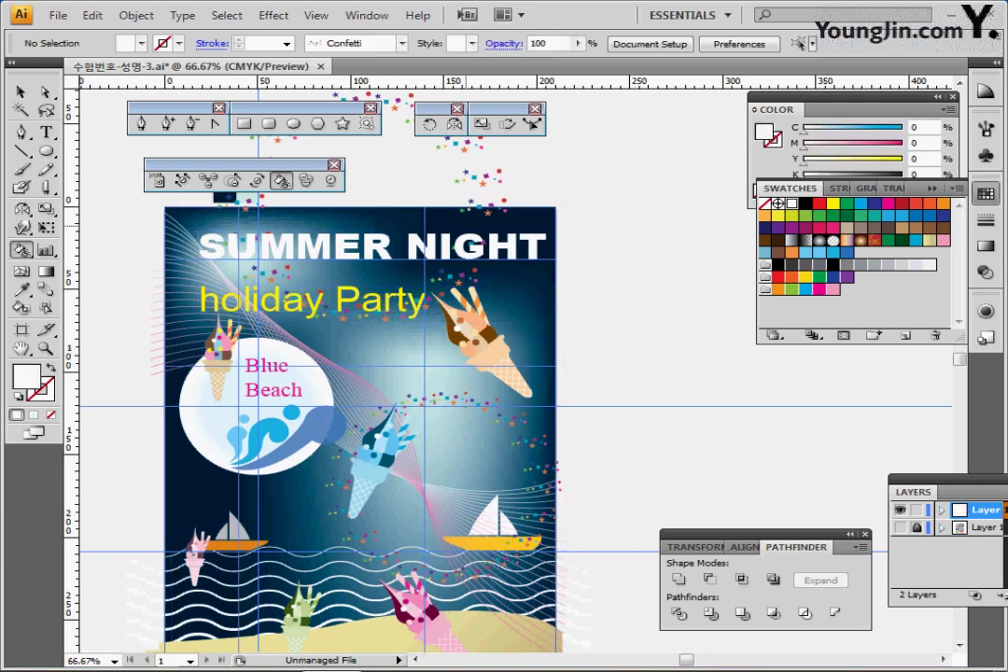
- Start an envelope warp on the "SUMMER NIGHT" title with the Arch style and turn on the preview
ctrl+click(318, 248)
click(136, 15)
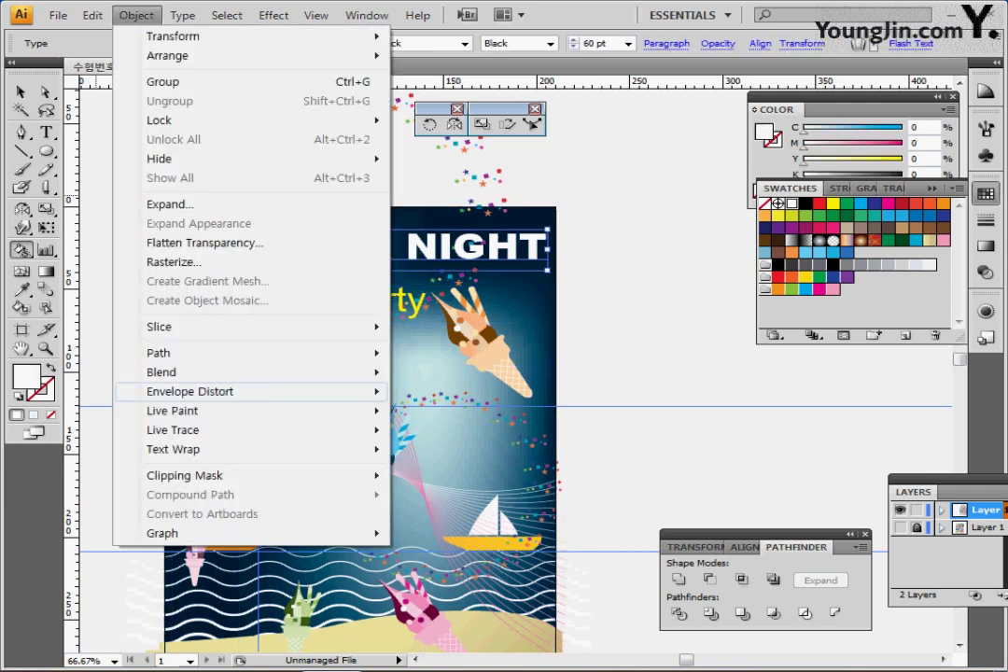
mouse_move(233, 391)
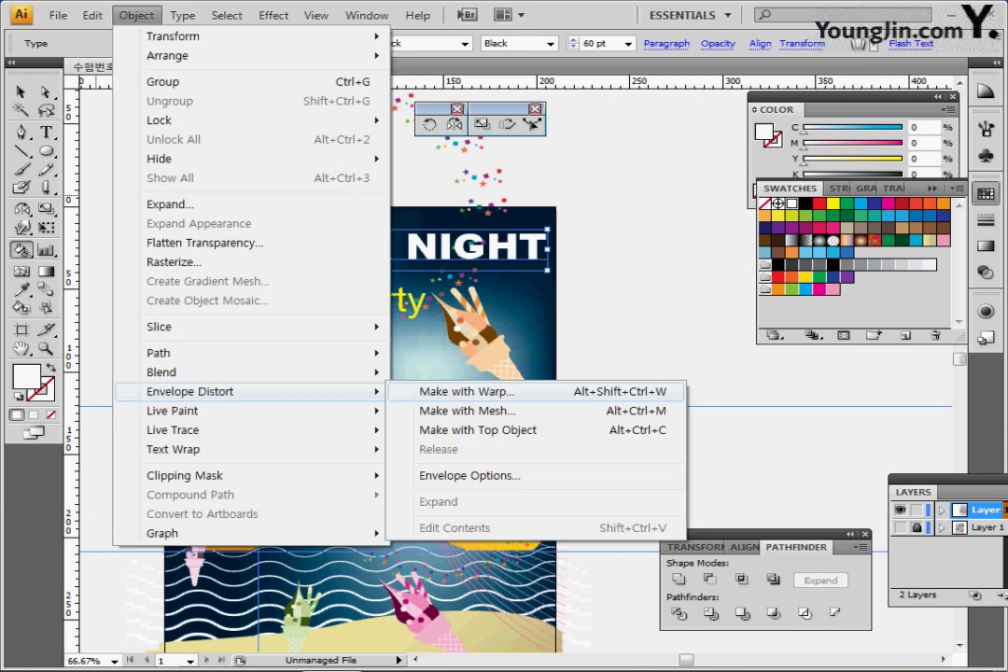
click(467, 392)
click(808, 288)
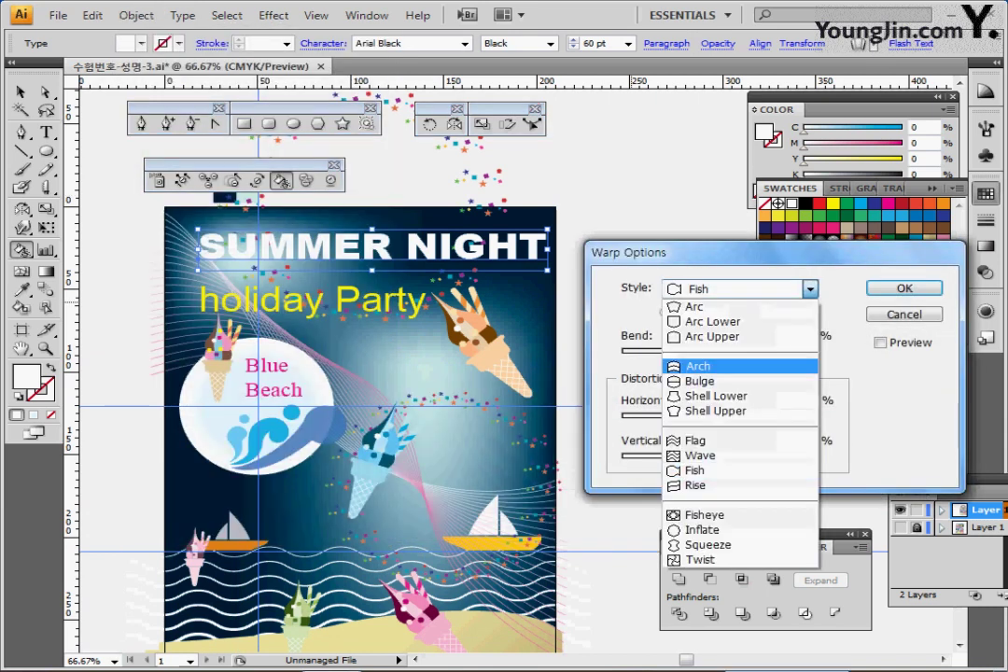
click(698, 365)
click(880, 342)
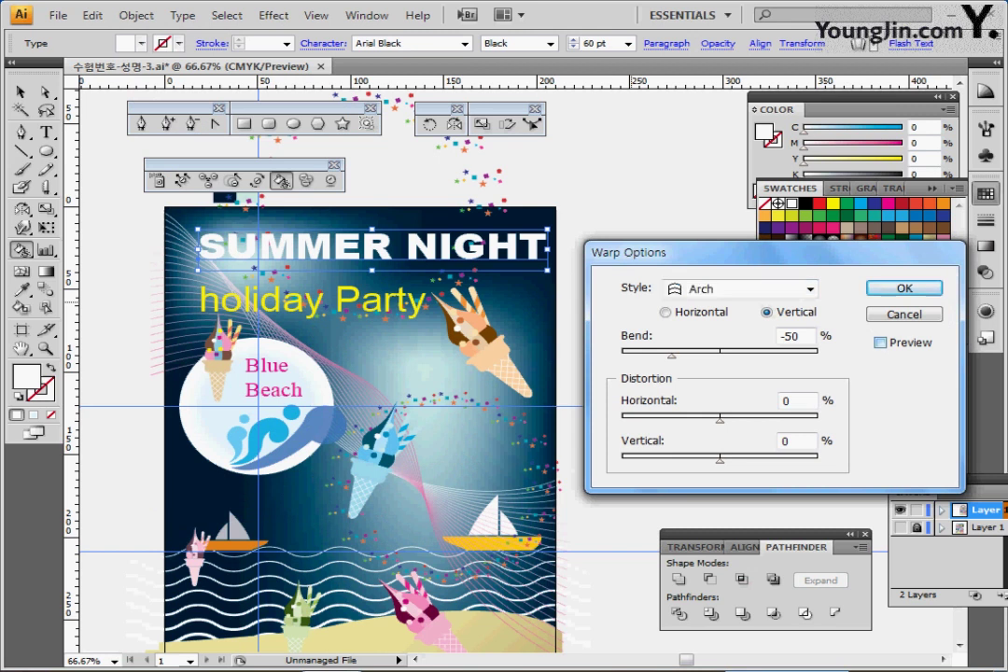
click(880, 343)
- Set the title warp's bend to -20% and its horizontal distortion to -50%
double_click(791, 336)
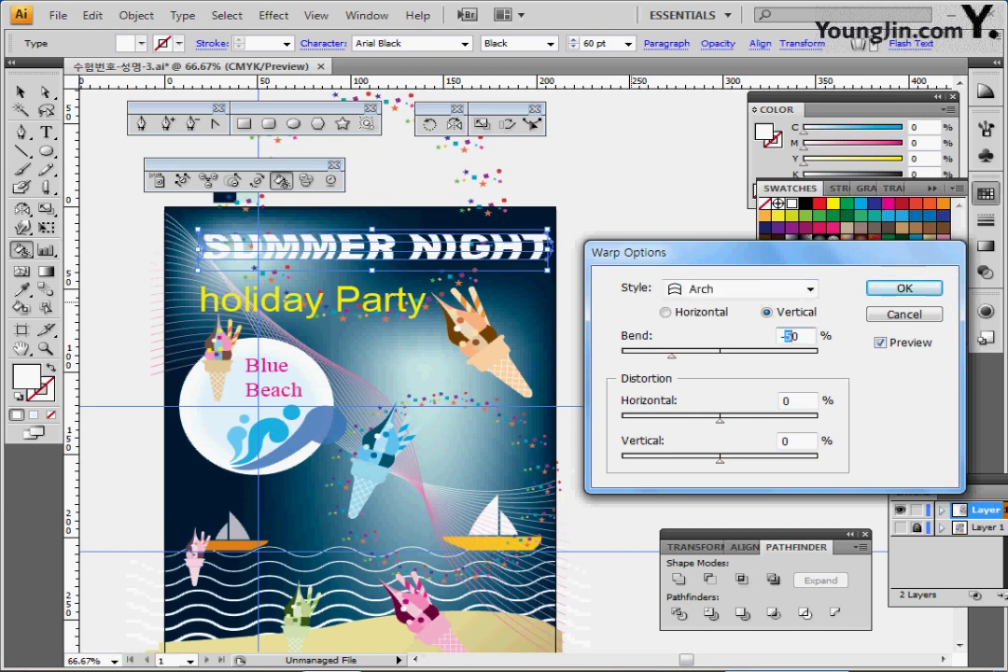
text(-20)
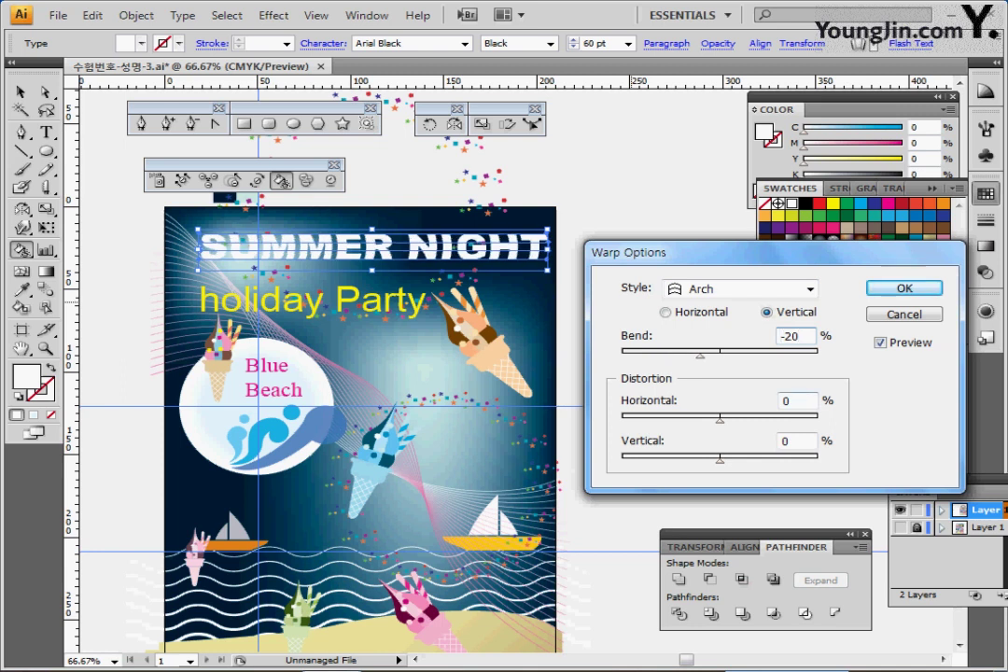
key(Tab)
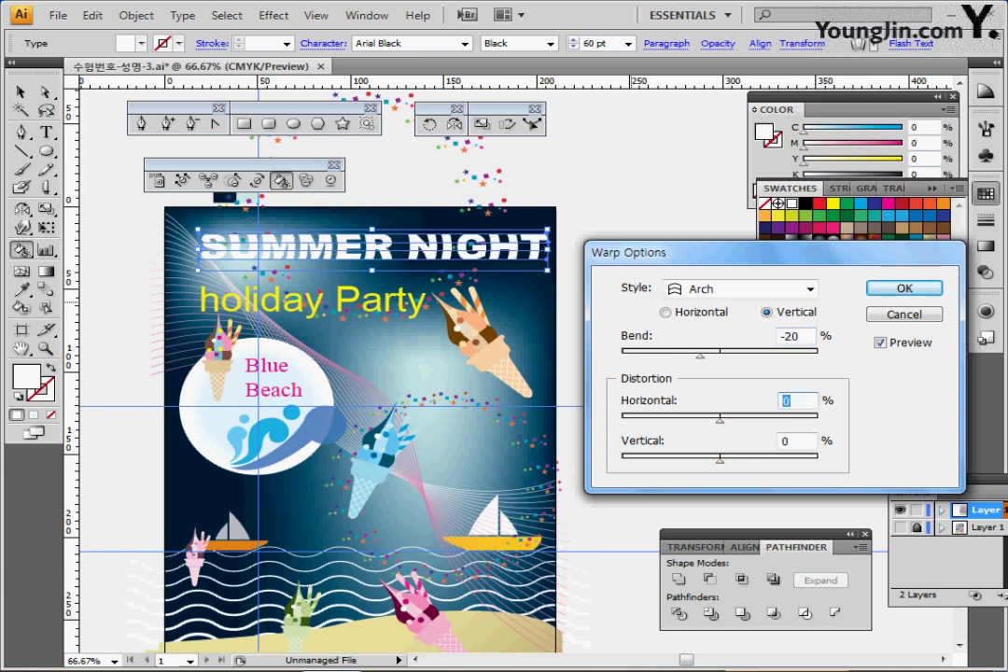
text(-50)
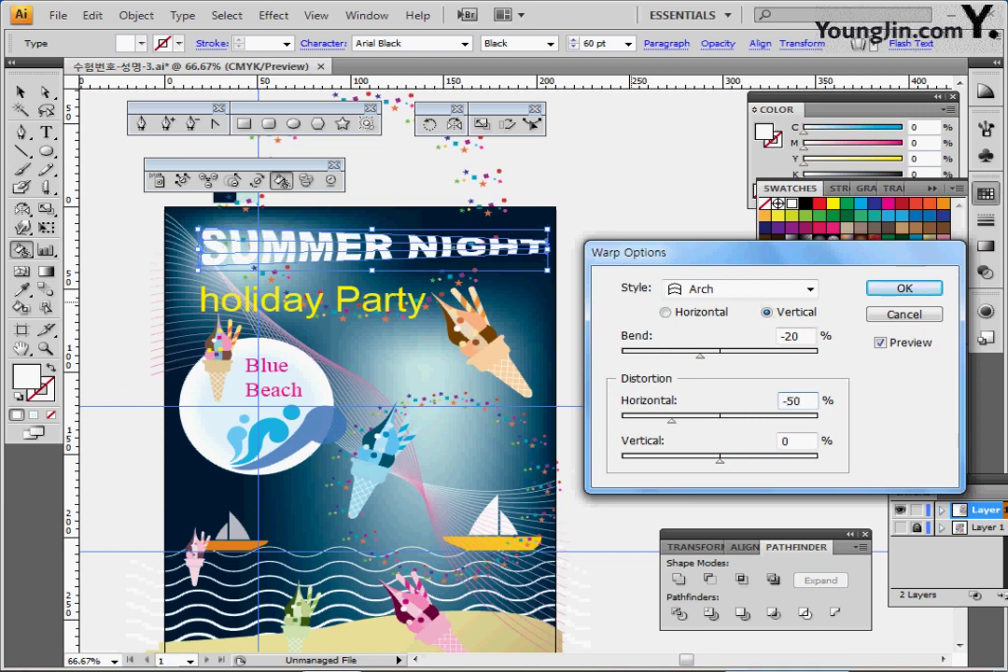
click(810, 288)
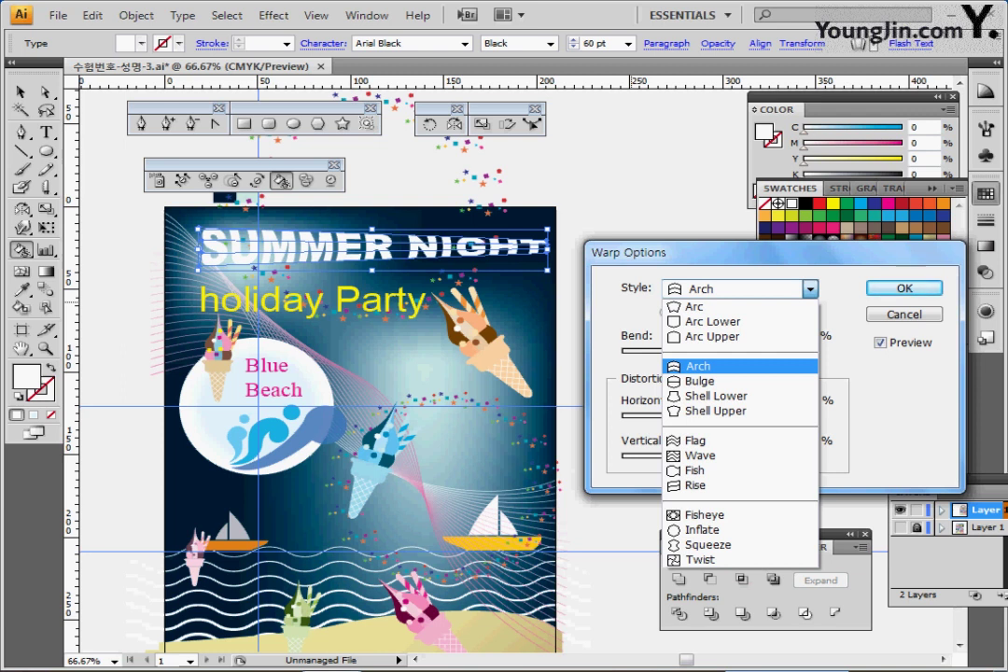
click(696, 307)
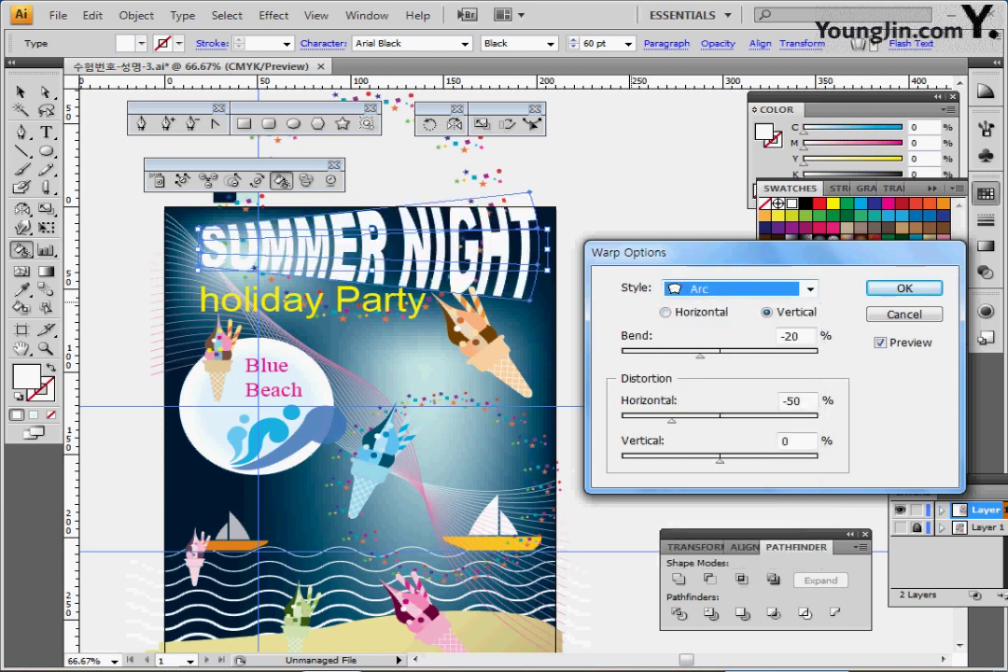
click(810, 288)
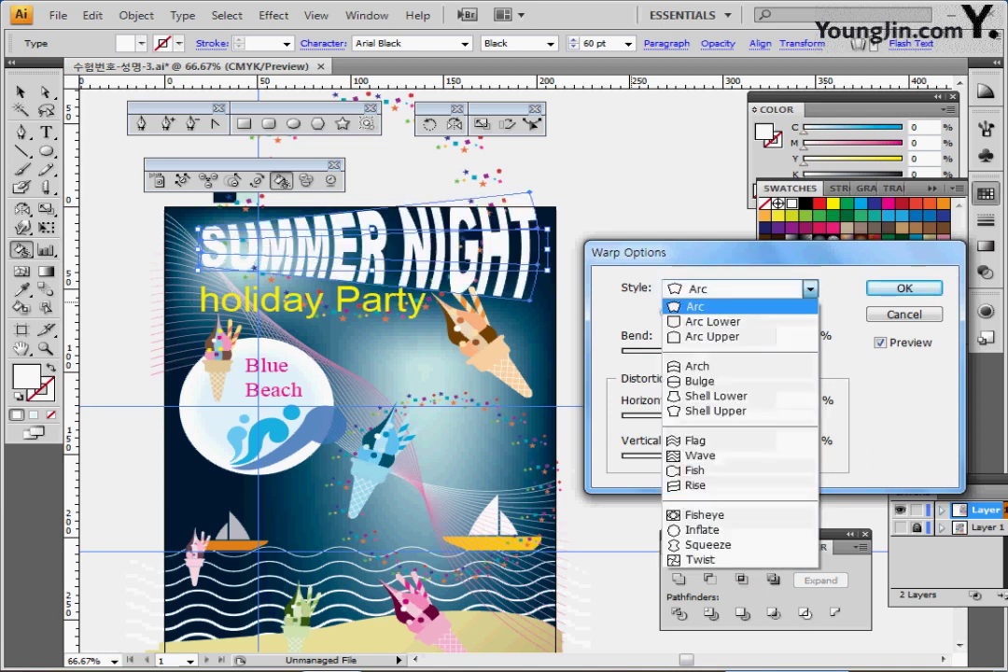
click(697, 366)
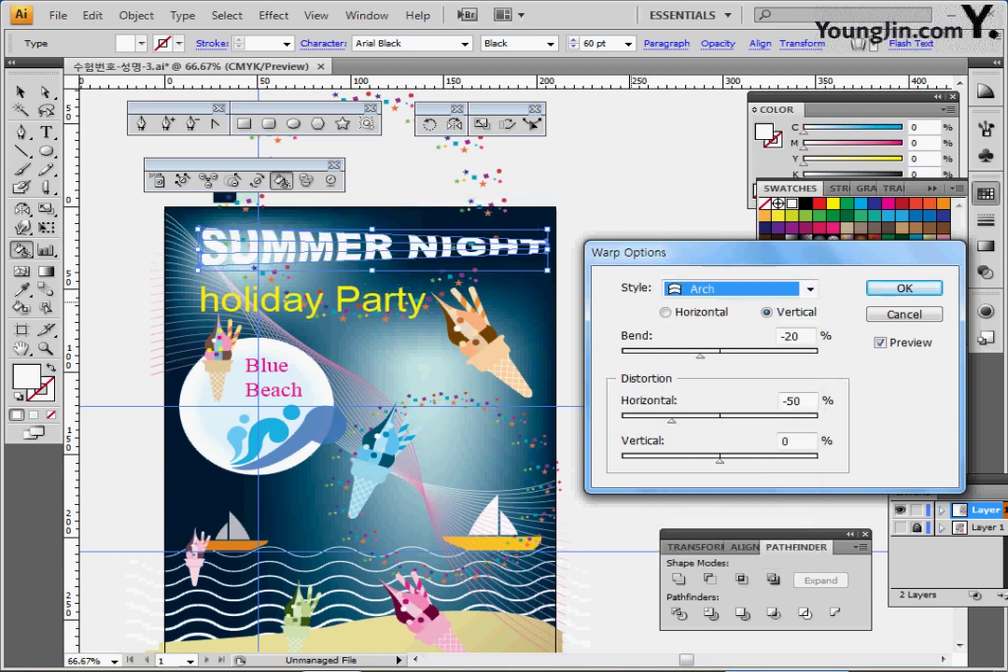
- Switch the "SUMMER NIGHT" Arch warp to horizontal orientation and apply it
click(665, 311)
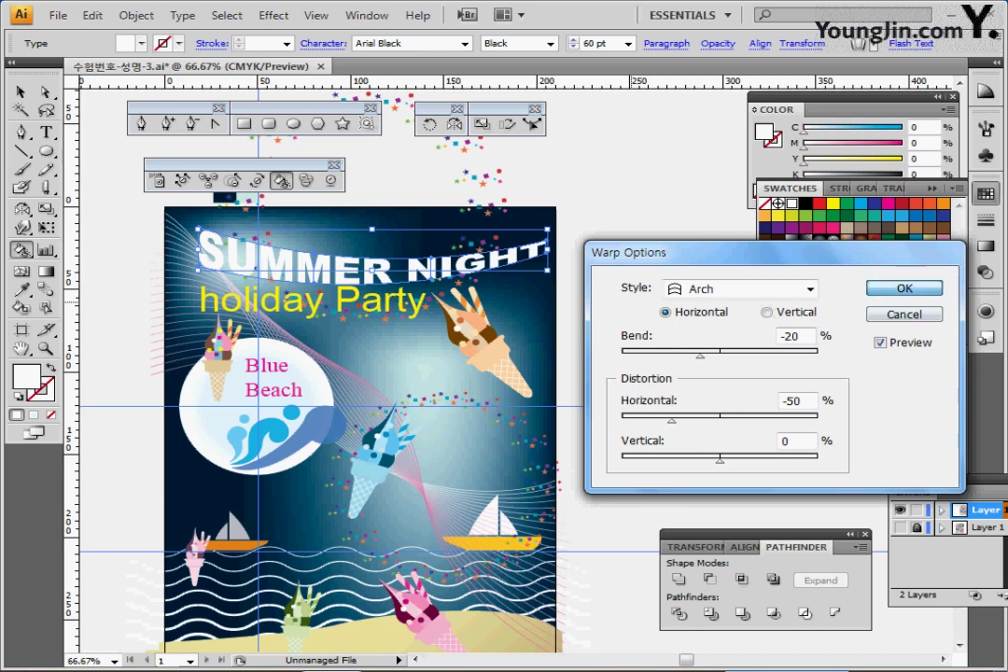
key(Return)
- Warp the yellow "holiday Party" text with a horizontal Arch envelope, bend -20% and horizontal distortion 50%
ctrl+click(300, 310)
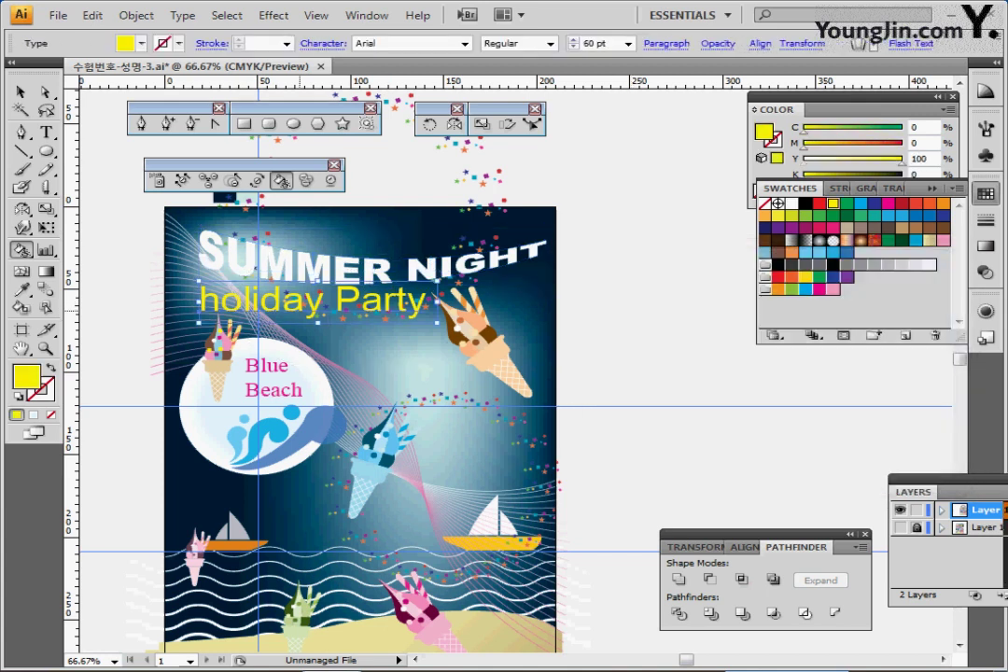
click(392, 149)
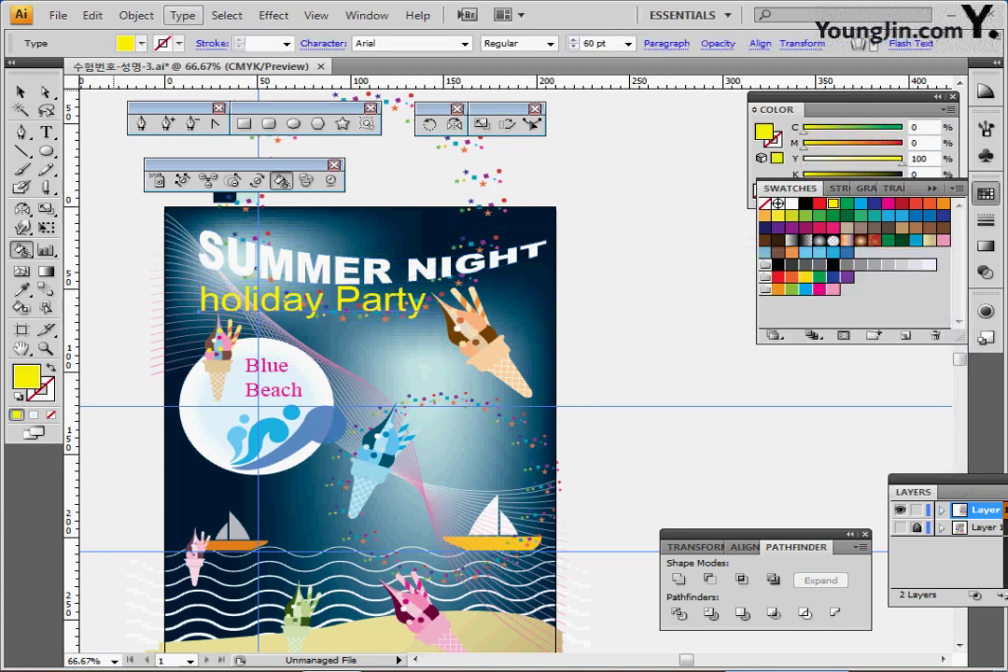
click(137, 15)
mouse_move(191, 391)
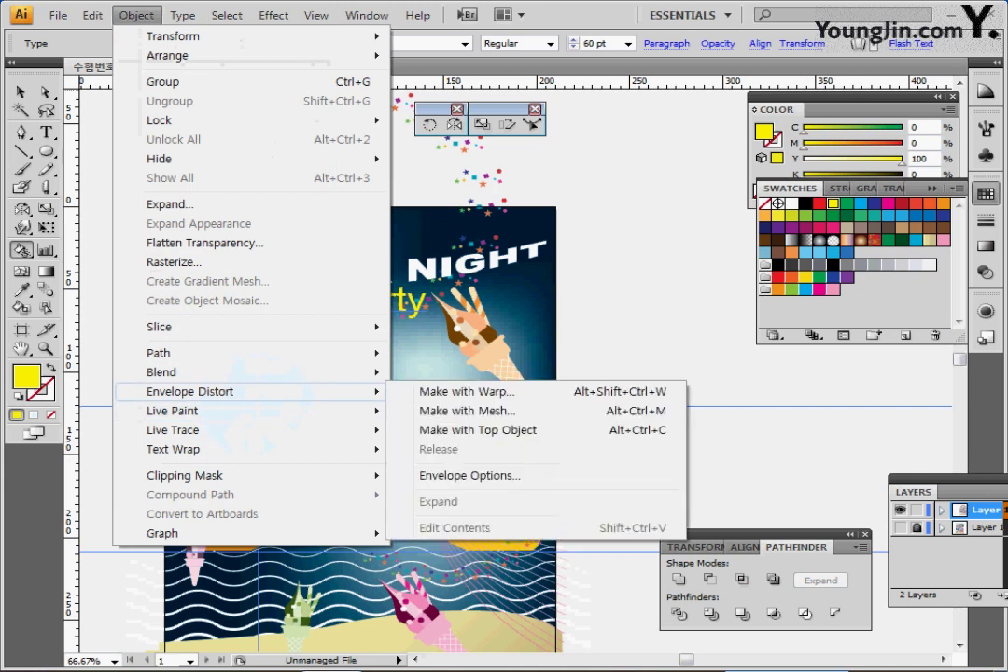
click(467, 391)
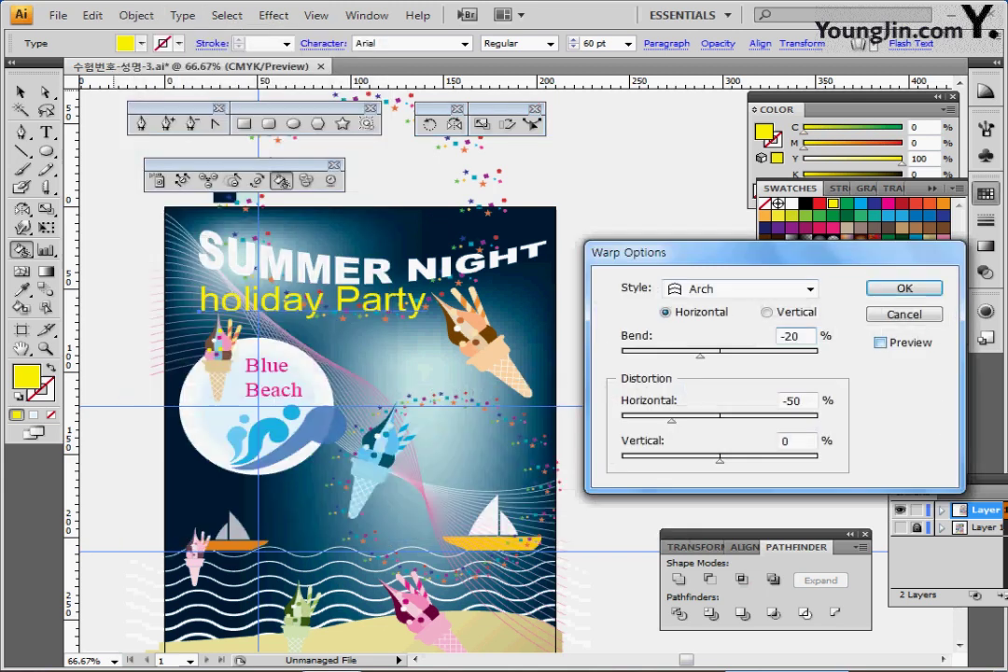
click(879, 343)
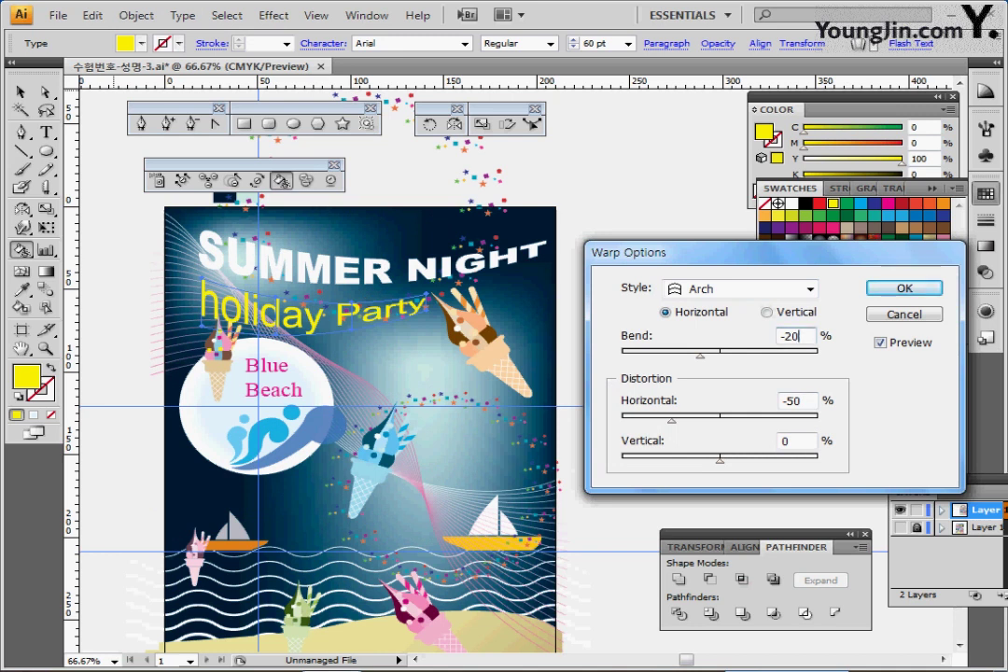
key(Tab)
key(Home)
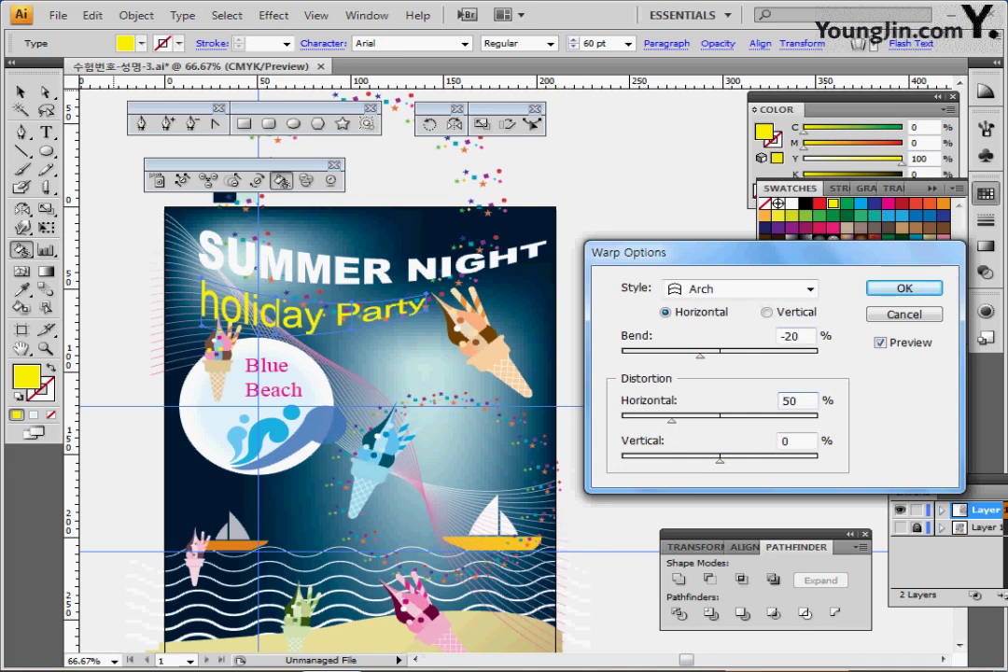
key(Delete)
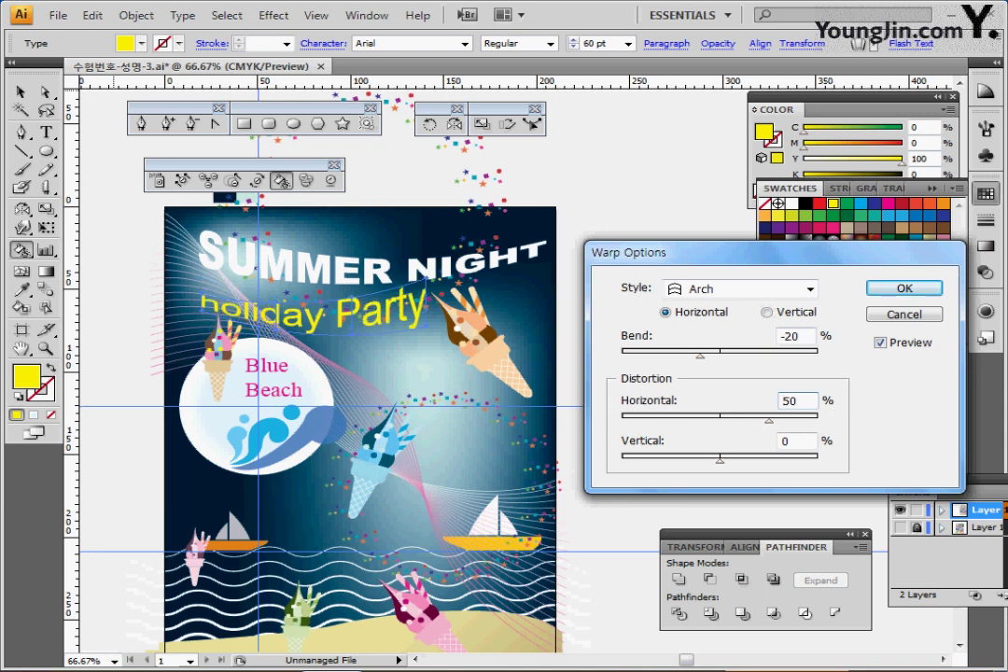
key(Return)
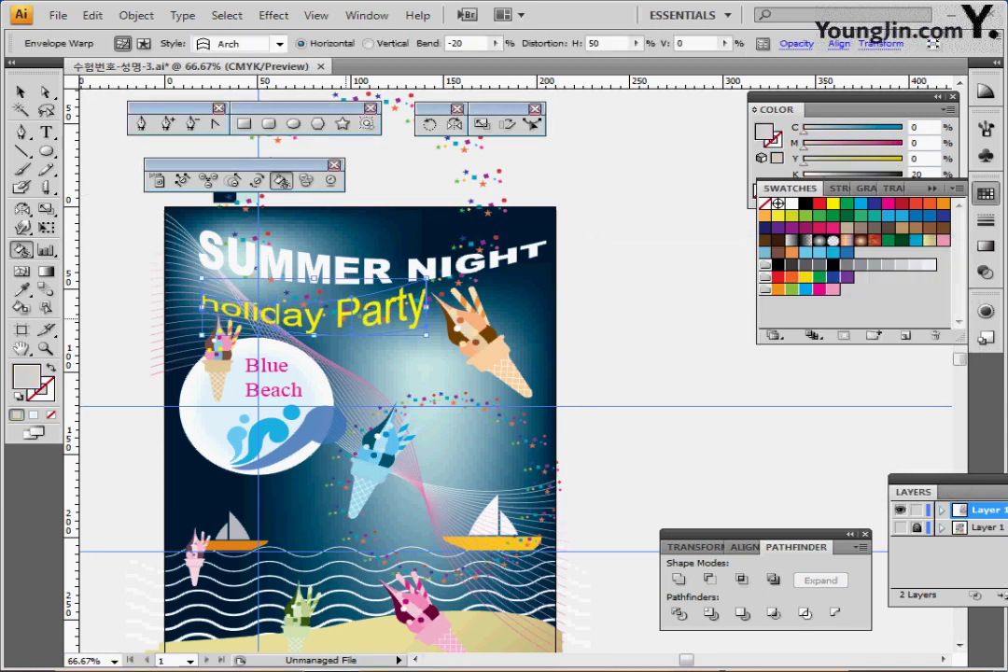
- Move the warped "holiday Party" text right, close beneath "SUMMER NIGHT", rotate it slightly clockwise and clear the selection
drag(351, 319, 407, 306)
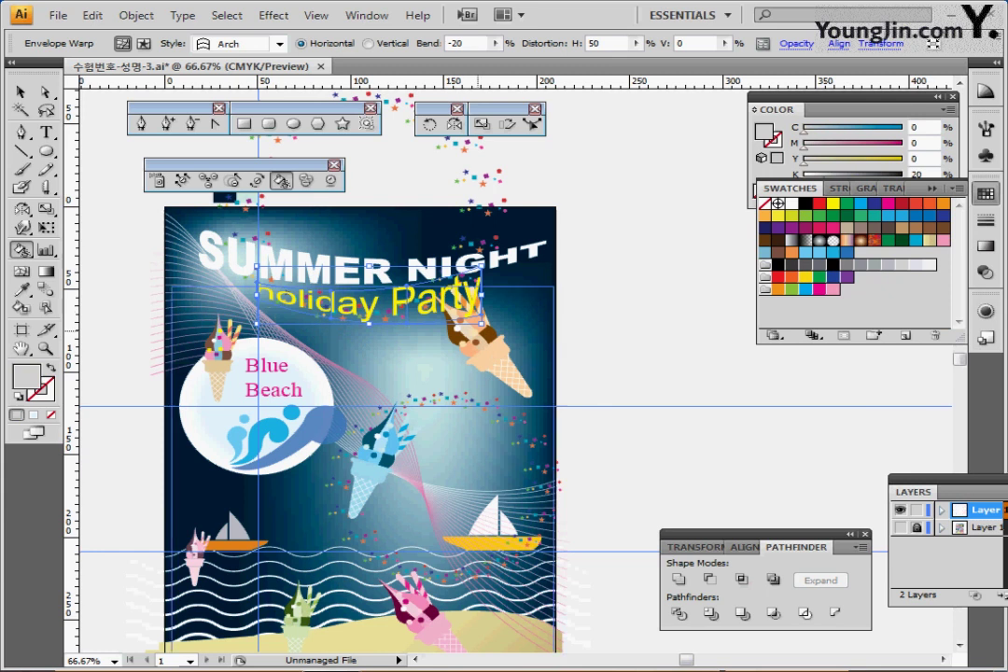
drag(484, 324, 485, 336)
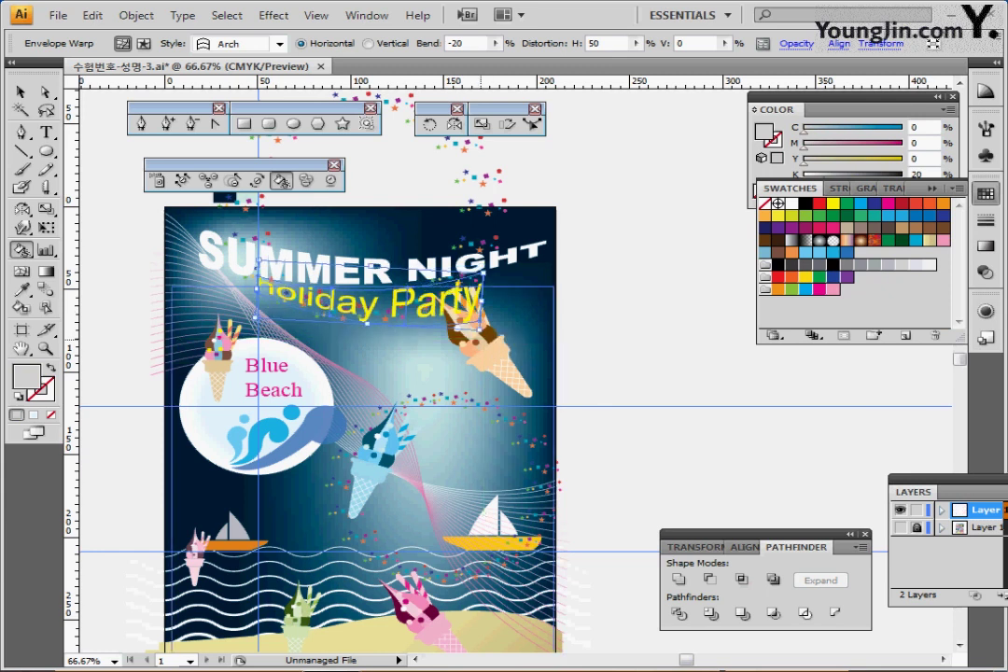
ctrl+click(610, 308)
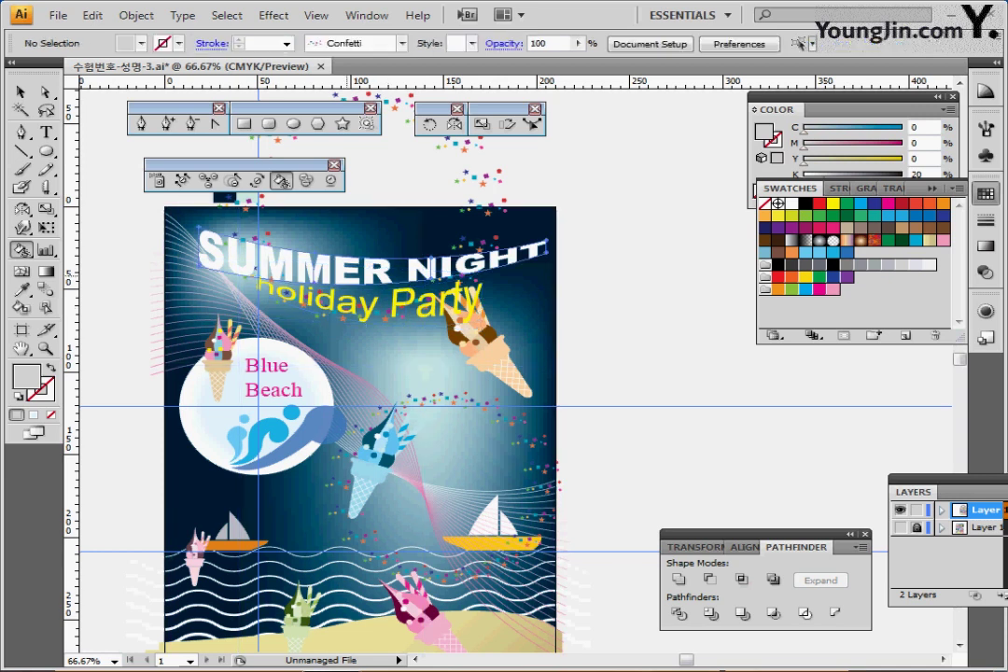
- Nudge "SUMMER NIGHT" slightly up and left, and add a Multiply drop shadow with 75% opacity, 2.47 mm offsets and 1.76 mm blur
drag(346, 265, 341, 269)
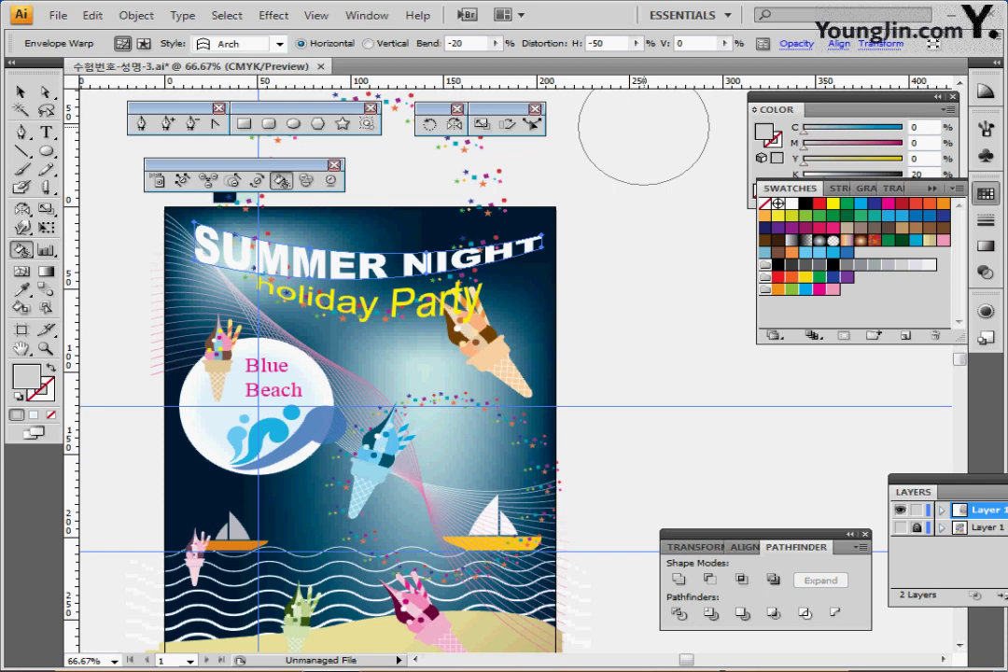
click(273, 15)
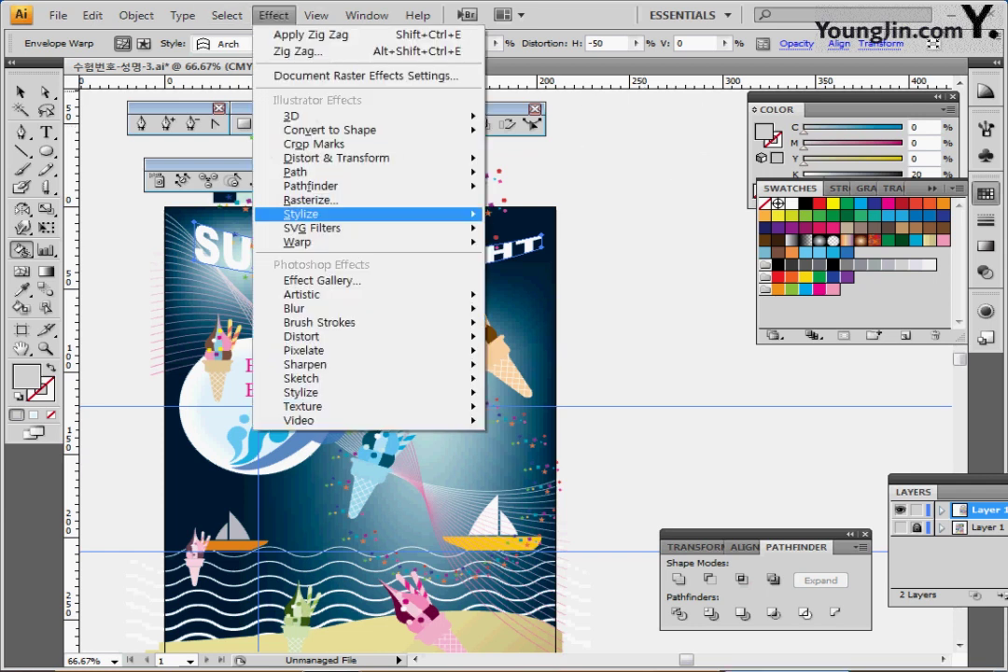
mouse_move(373, 214)
click(551, 234)
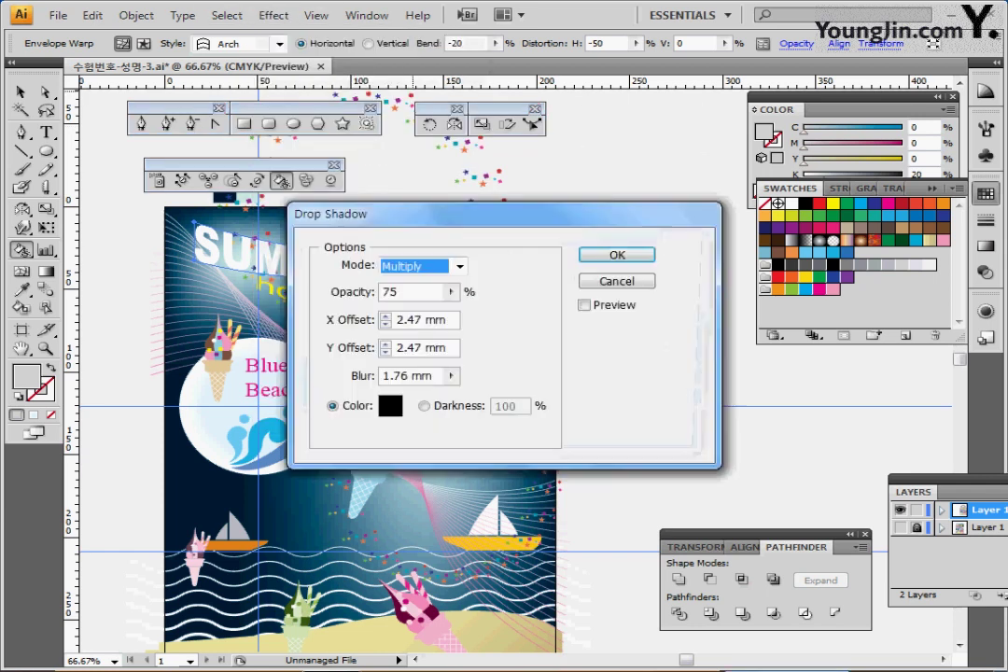
drag(392, 214, 471, 191)
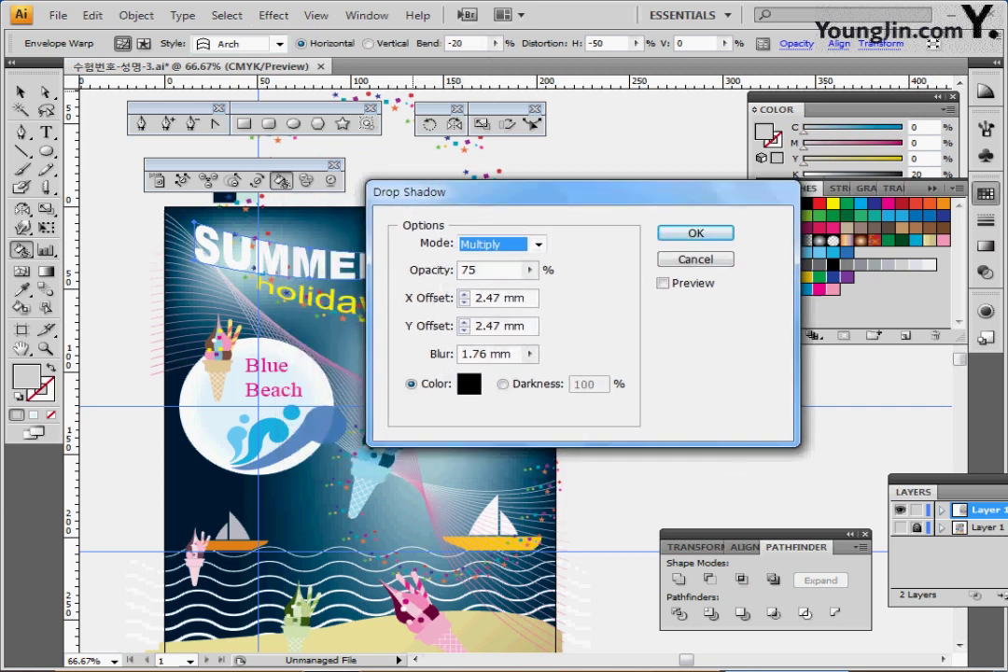
click(663, 283)
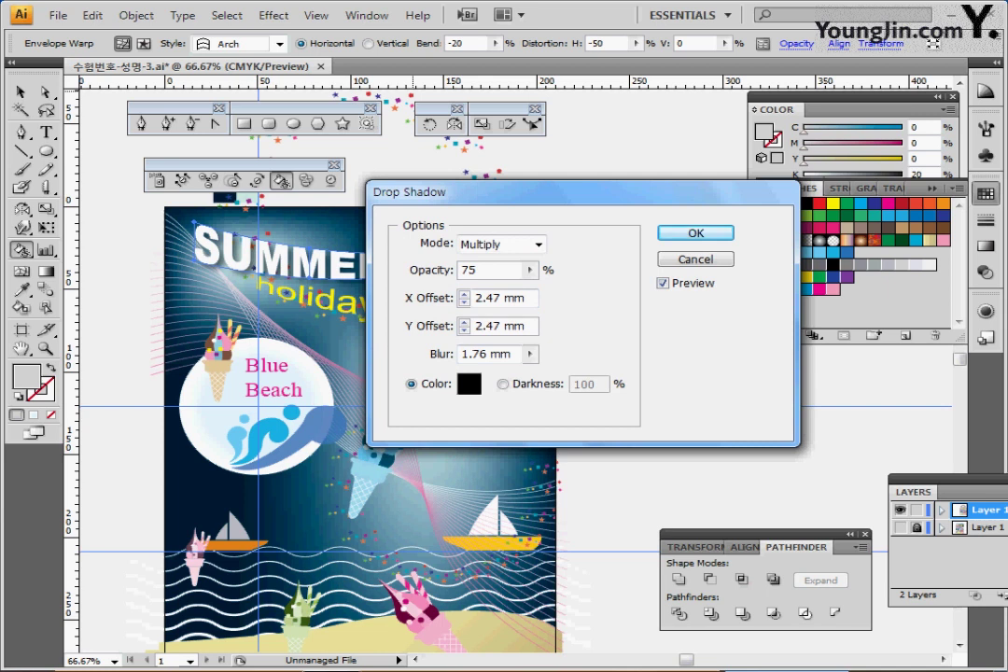
click(695, 232)
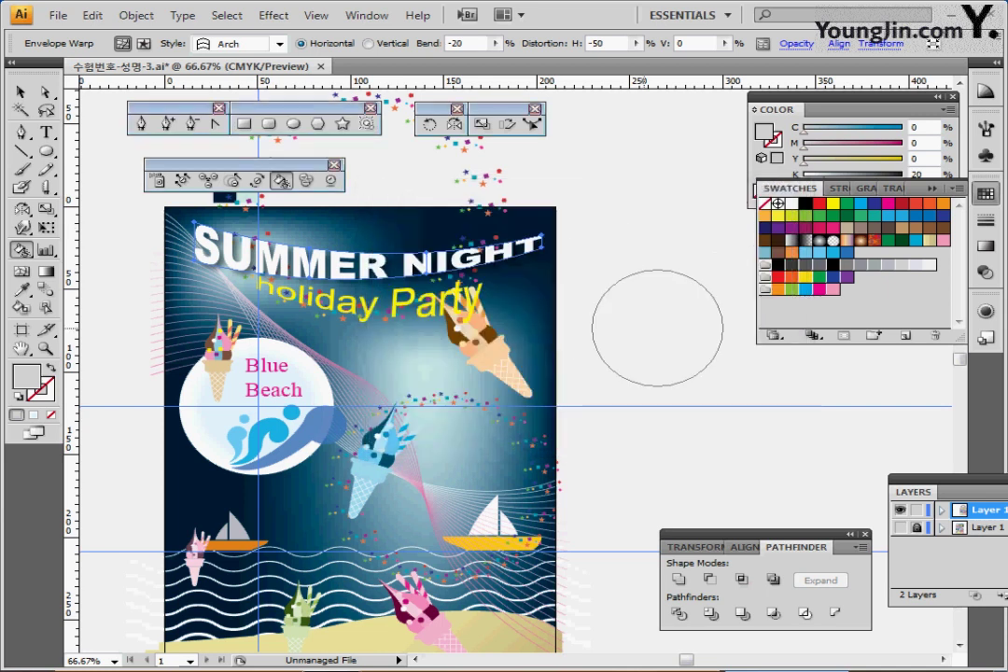
- Move the ice-cream symbol set slightly down, away from the "holiday Party" text, and clear the selection
key(ctrl)
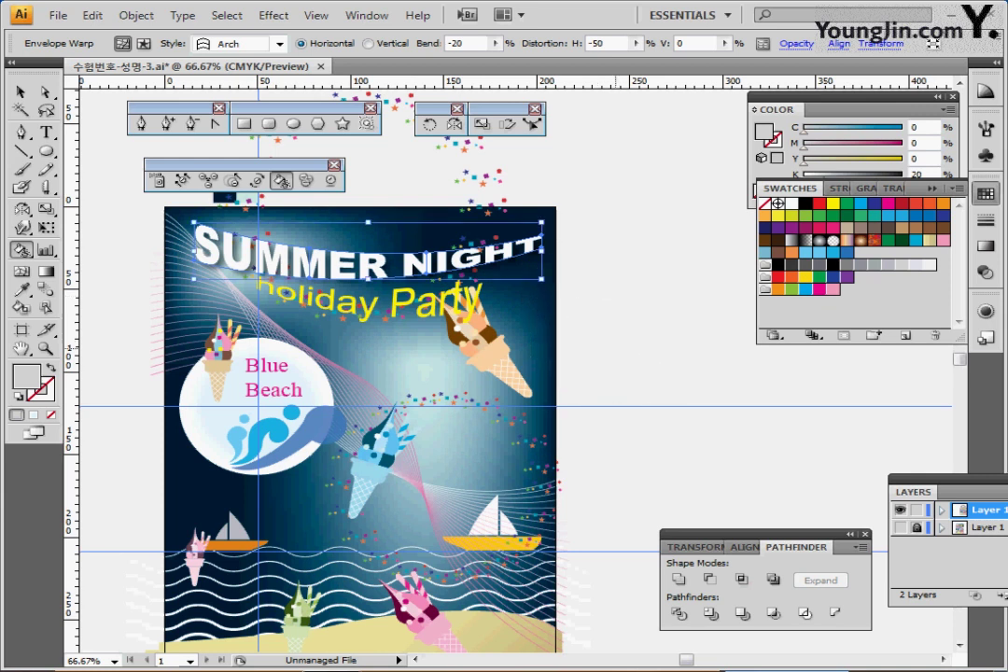
drag(553, 391, 549, 330)
key(ctrl+minus)
ctrl+click(509, 322)
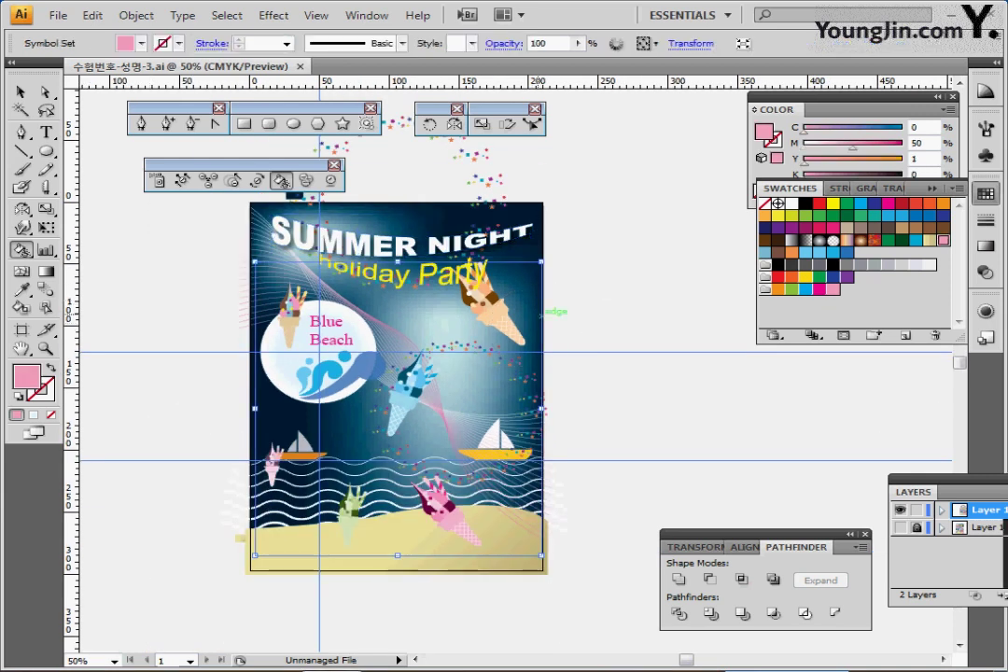
drag(485, 299, 485, 310)
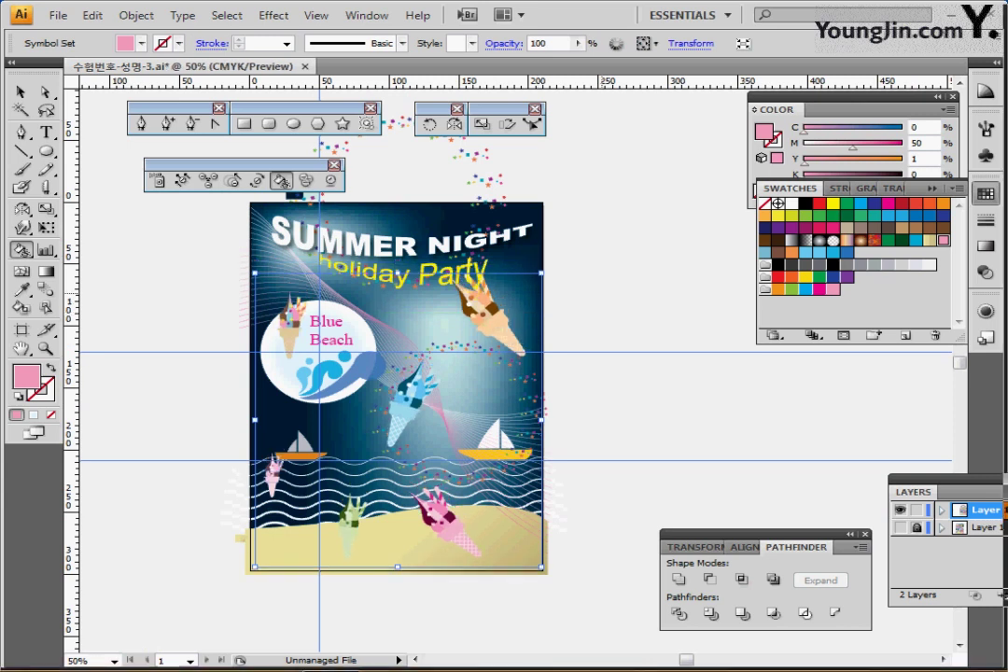
ctrl+click(601, 316)
- Shift the orange ice-cream symbol beneath "Party" slightly further down with the Symbol Shifter tool and deselect the set
ctrl+click(491, 315)
click(183, 181)
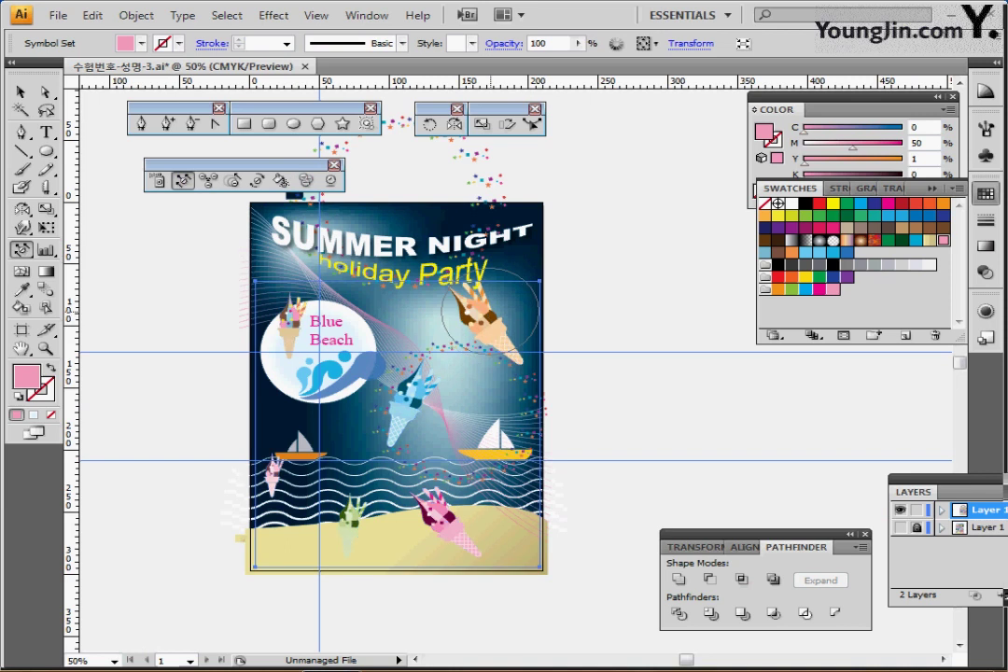
ctrl+click(601, 308)
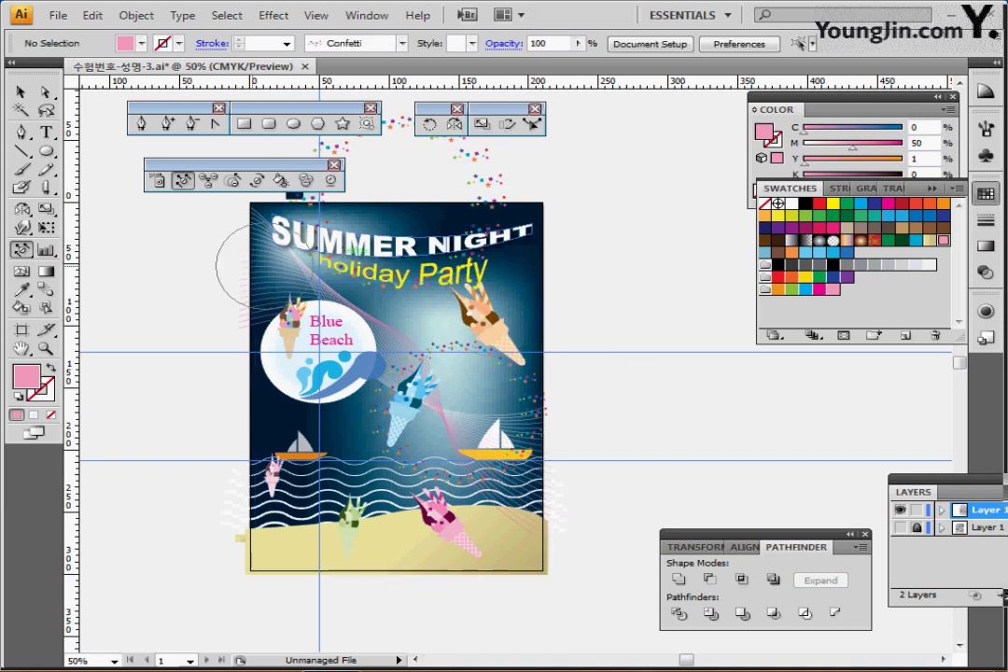
- Draw a 210 × 297 mm rectangle from the artboard's upper-left corner so that it covers the whole poster
drag(245, 245, 232, 286)
click(244, 123)
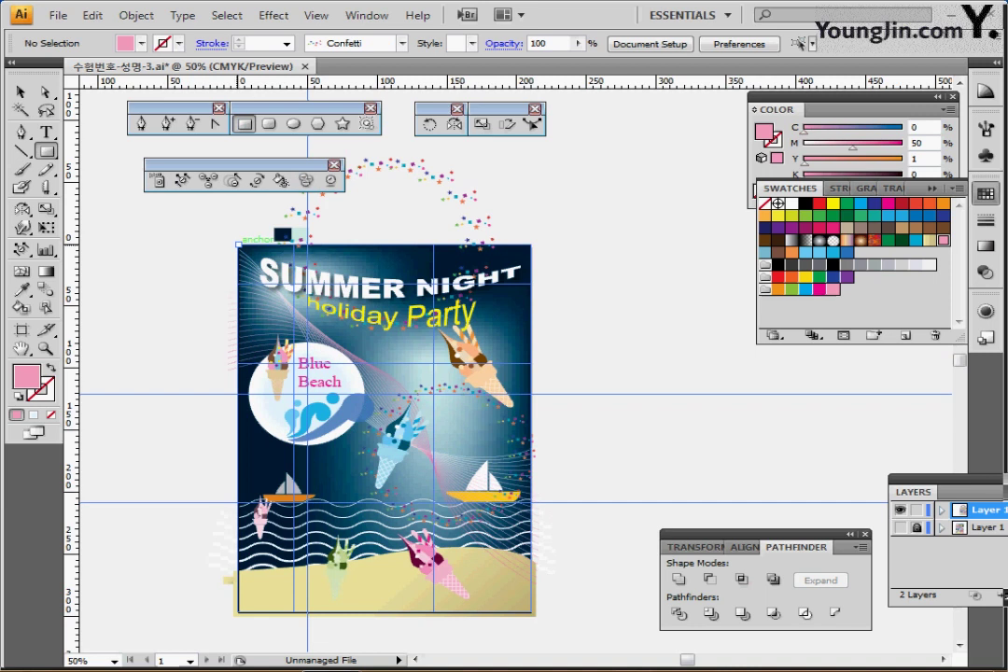
click(237, 245)
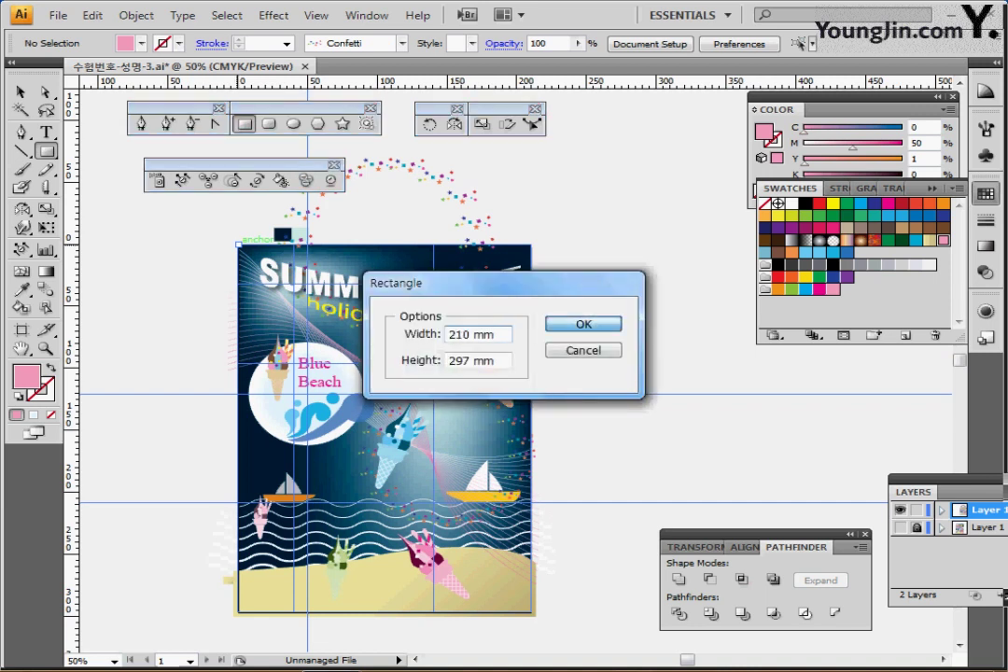
key(Return)
mouse_move(515, 342)
mouse_down()
mouse_move(527, 309)
mouse_move(508, 322)
mouse_up()
key(ctrl)
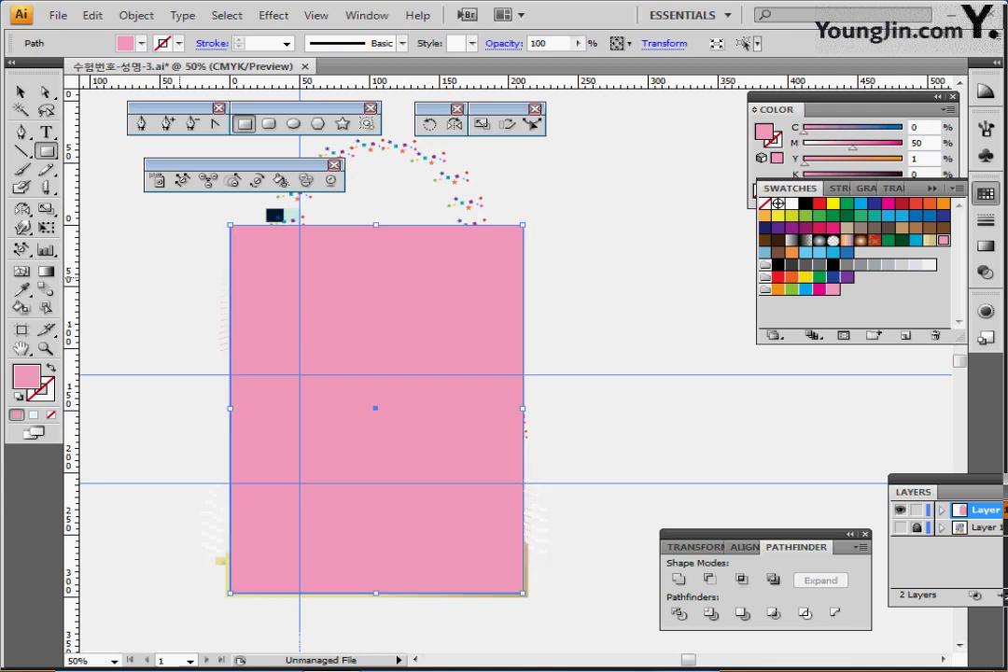
- Clip all the artwork to the page-sized rectangle with a clipping mask, clear the selection and hide the guides
key(ctrl+a)
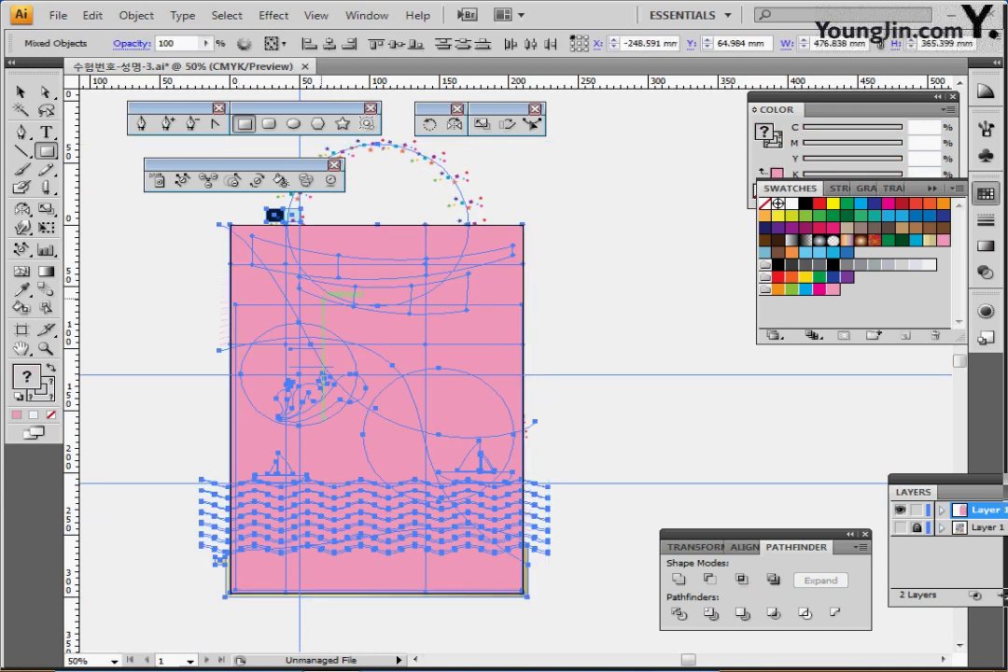
right_click(340, 263)
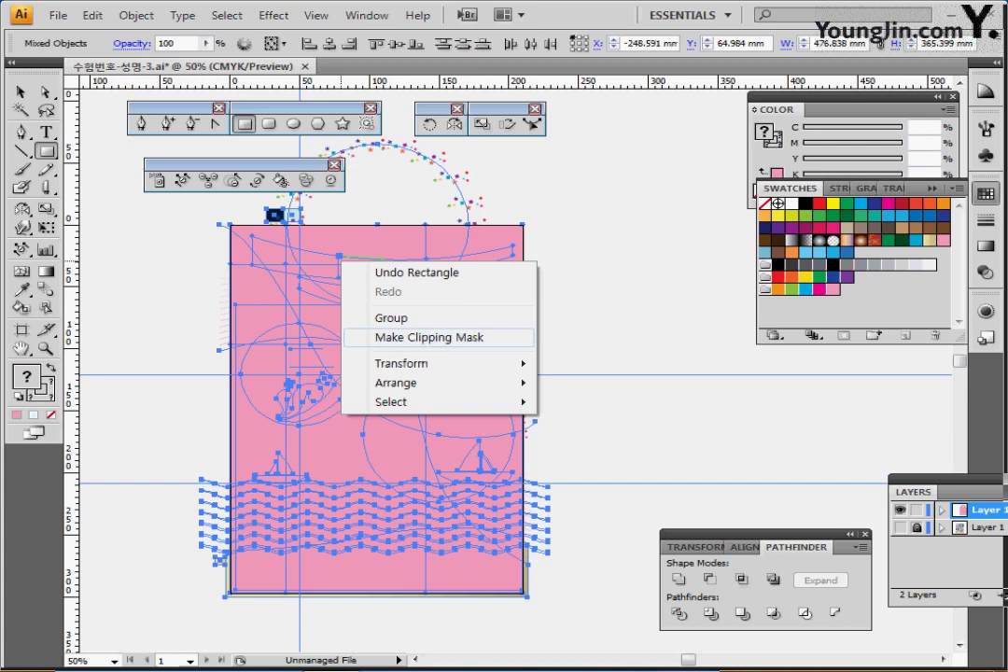
click(430, 337)
key(ctrl+shift+a)
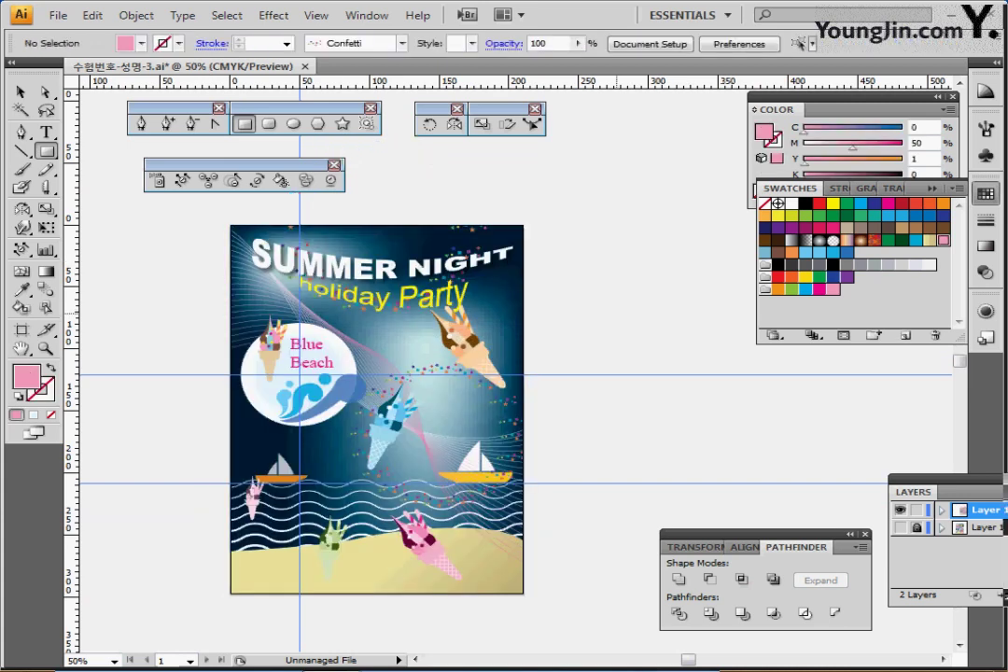
drag(616, 364, 529, 347)
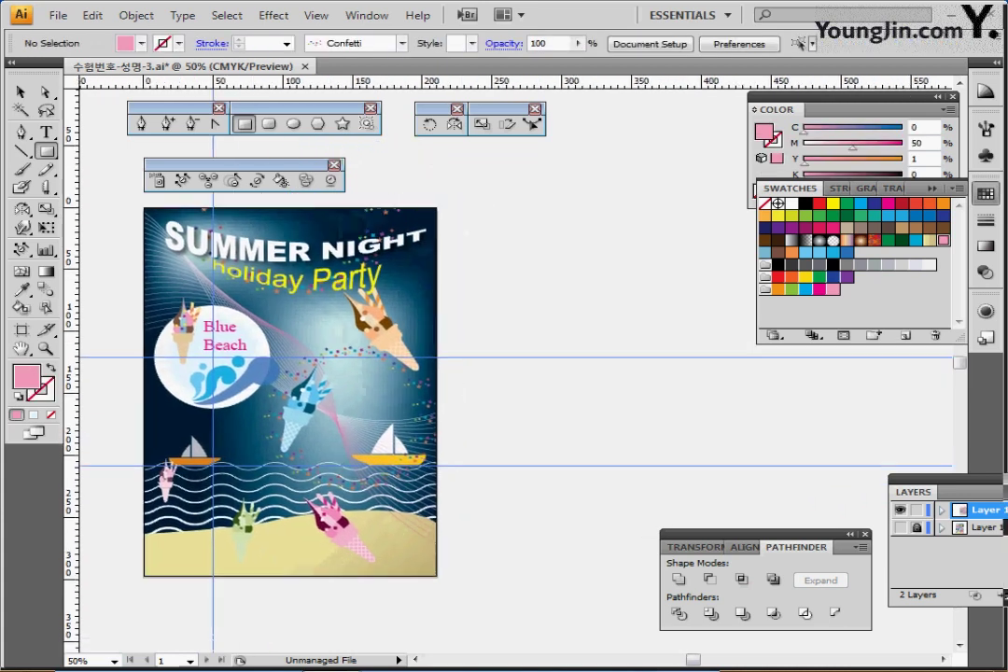
key(ctrl+semicolon)
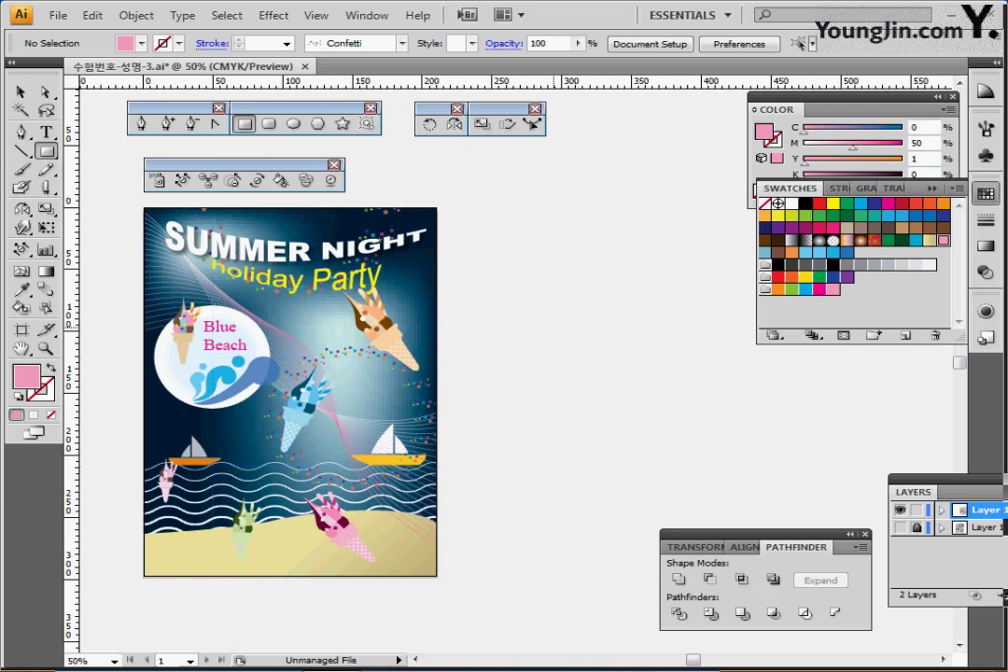